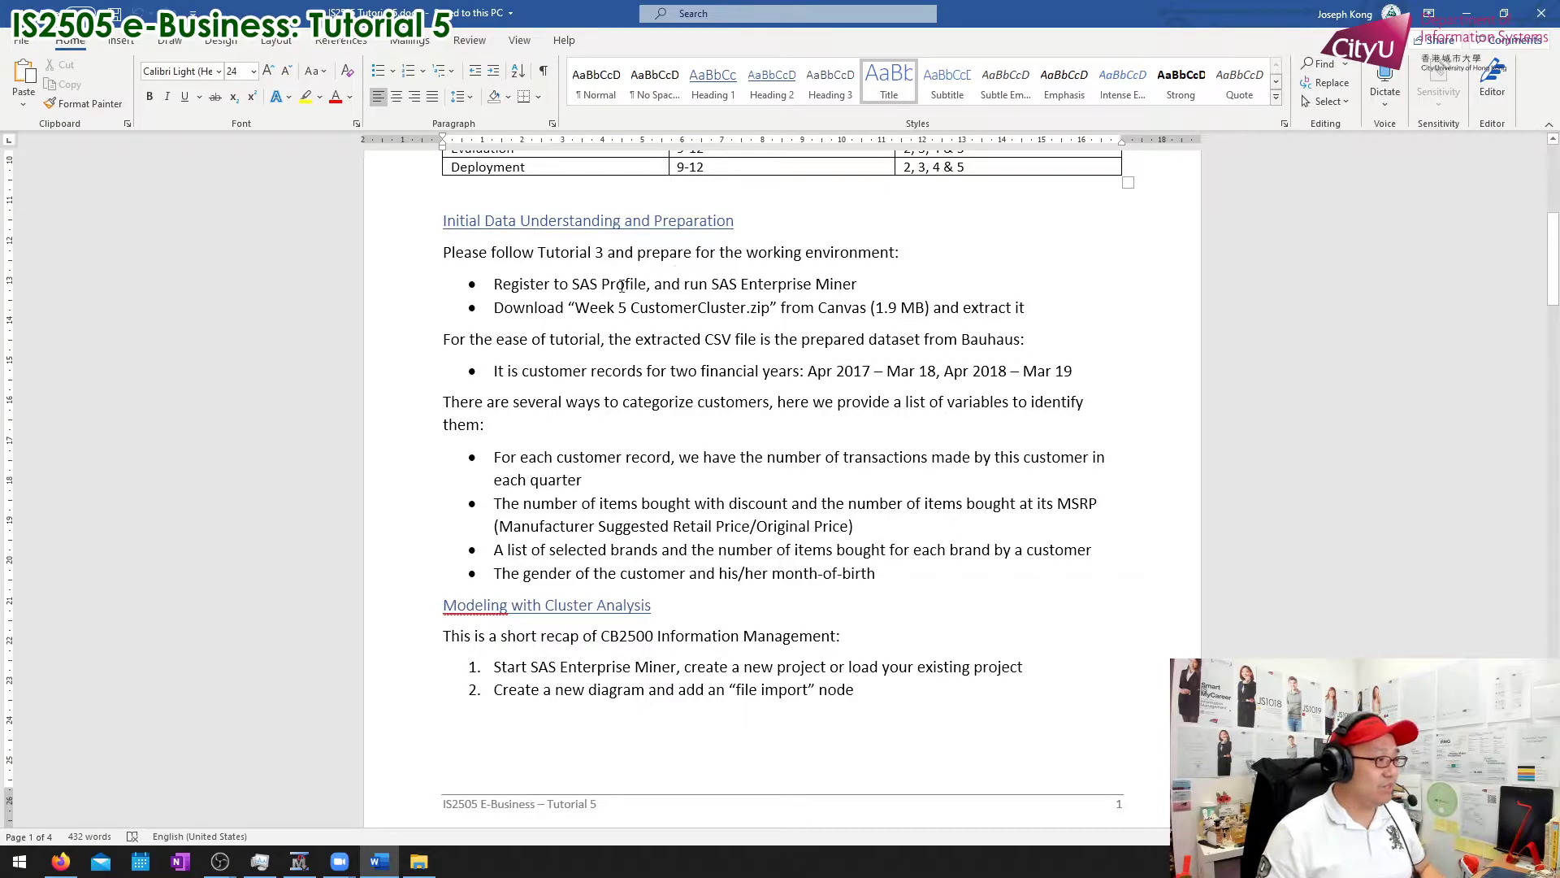
Step: Fit the tutorial document to half the screen, minimize Enterprise Miner, and move the Week 5 CustomerCluster folder window so its file list is in view
{"action": "key", "text": "super+Left"}
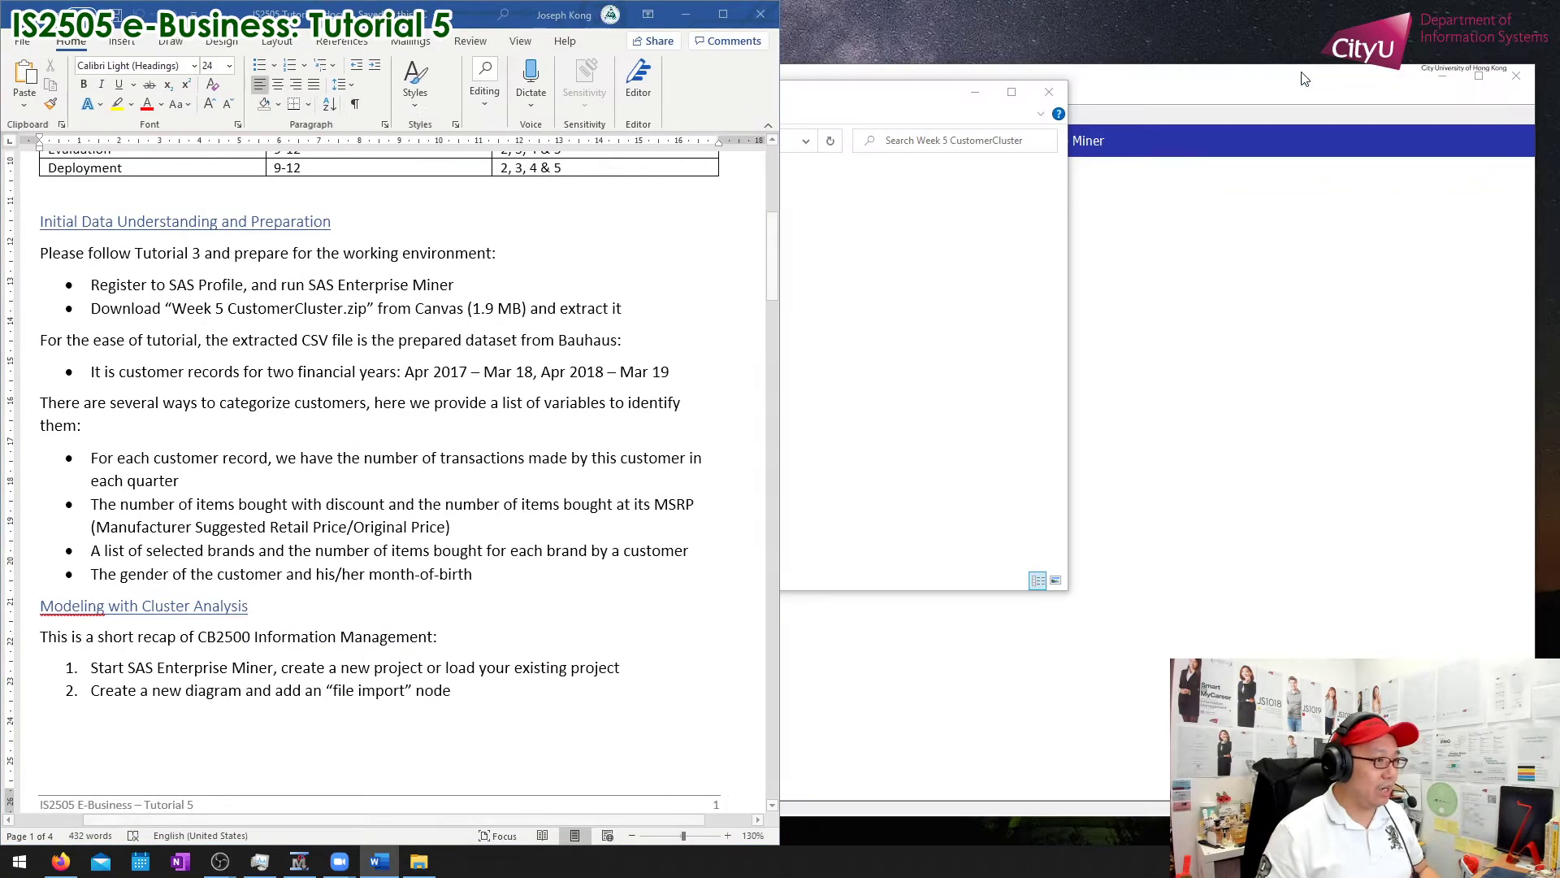
{"action": "left_click", "coordinate": [1541, 121]}
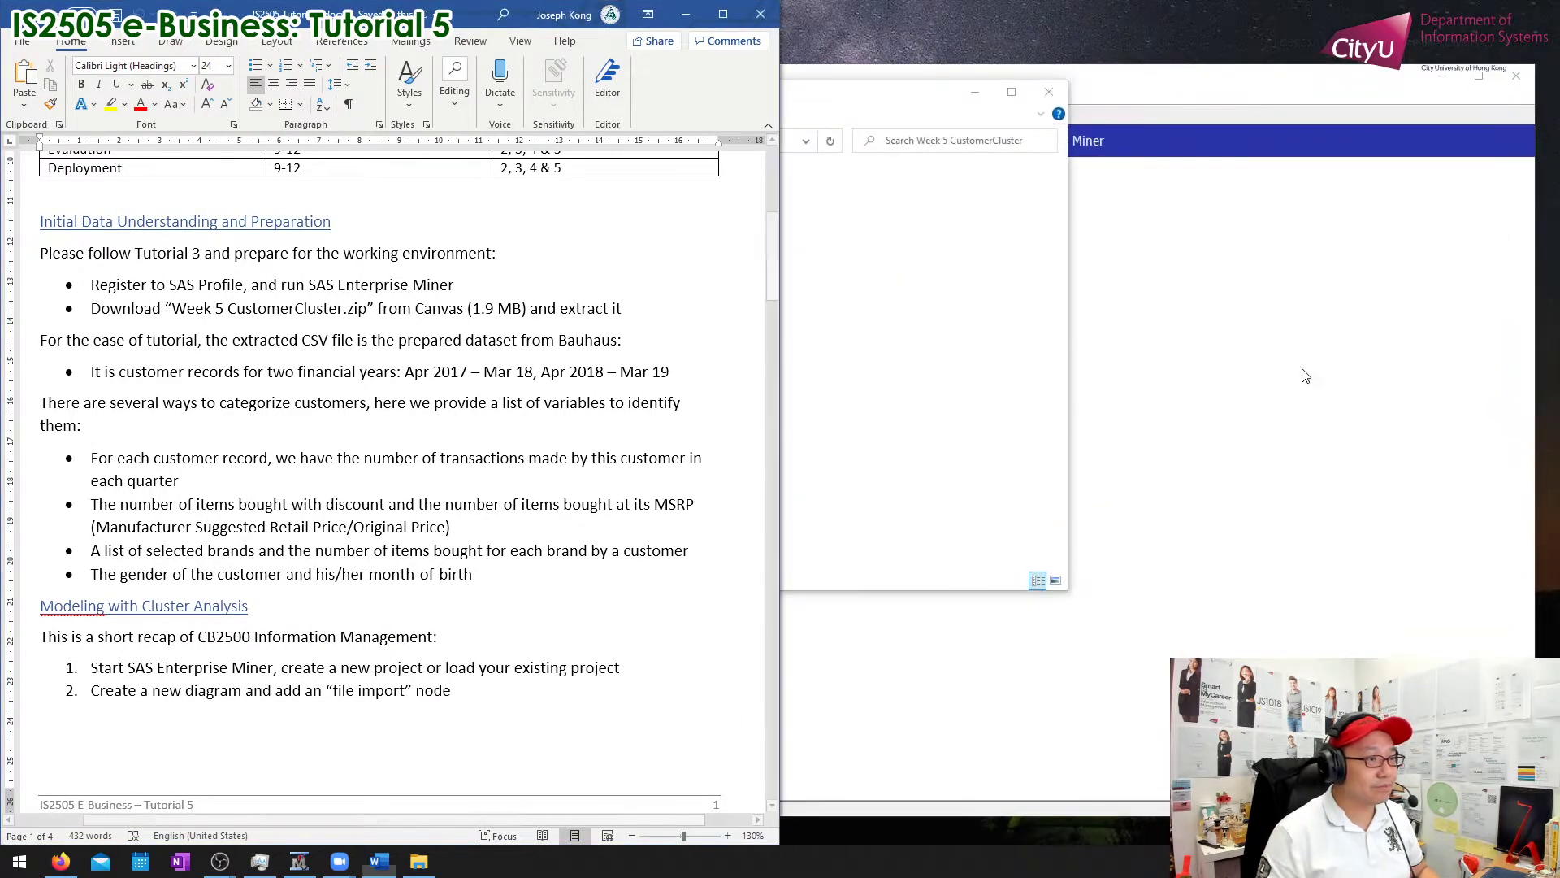
{"action": "left_click", "coordinate": [1260, 92]}
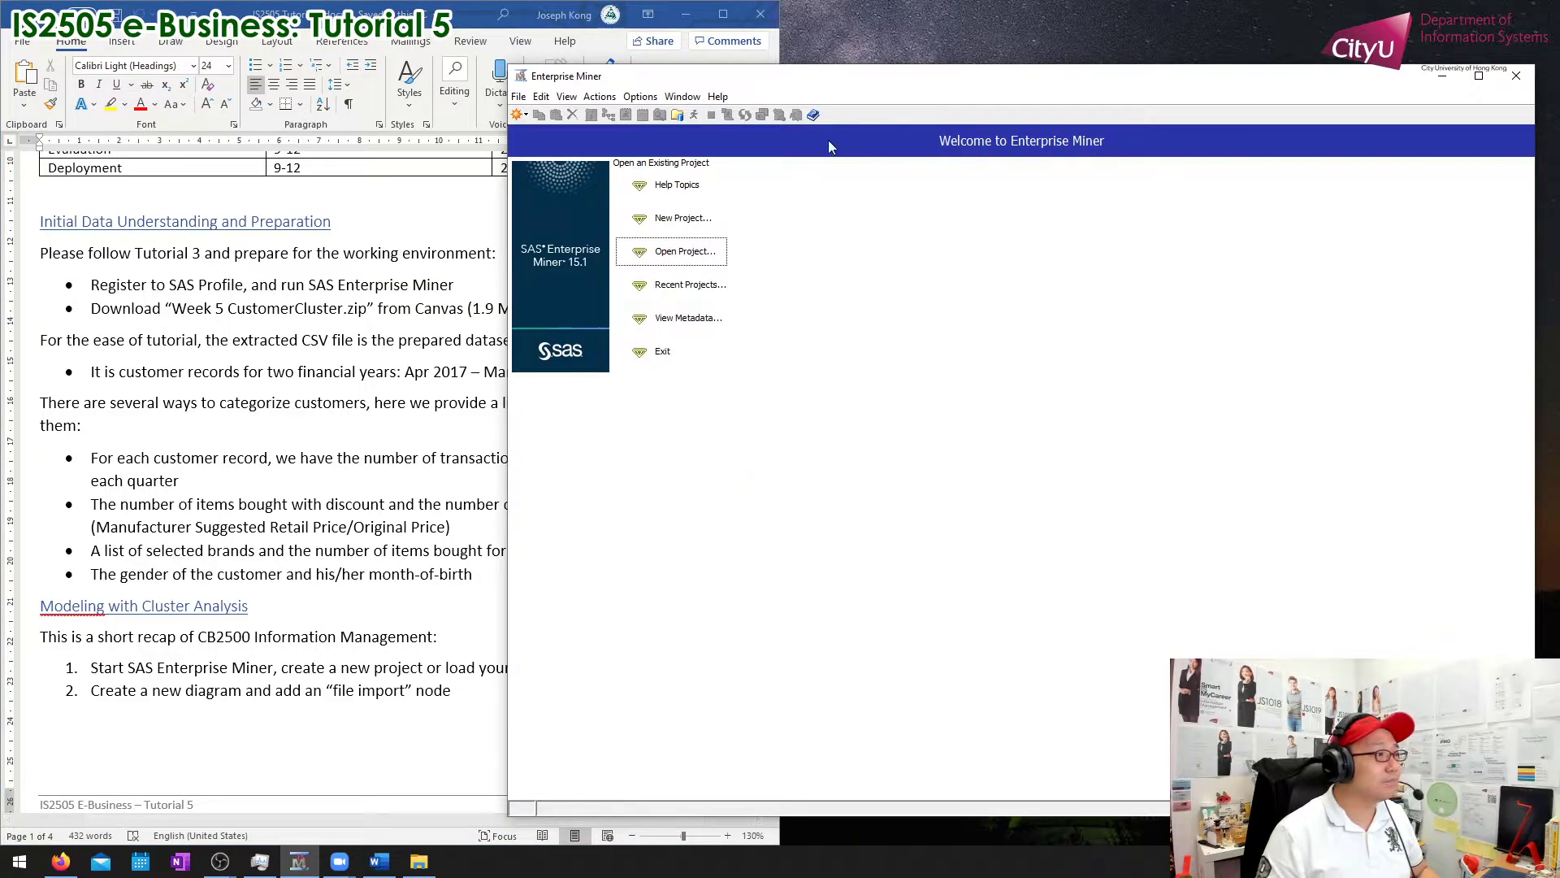
{"action": "left_click", "coordinate": [1444, 75]}
{"action": "left_click_drag", "start_coordinate": [854, 97], "coordinate": [1299, 89]}
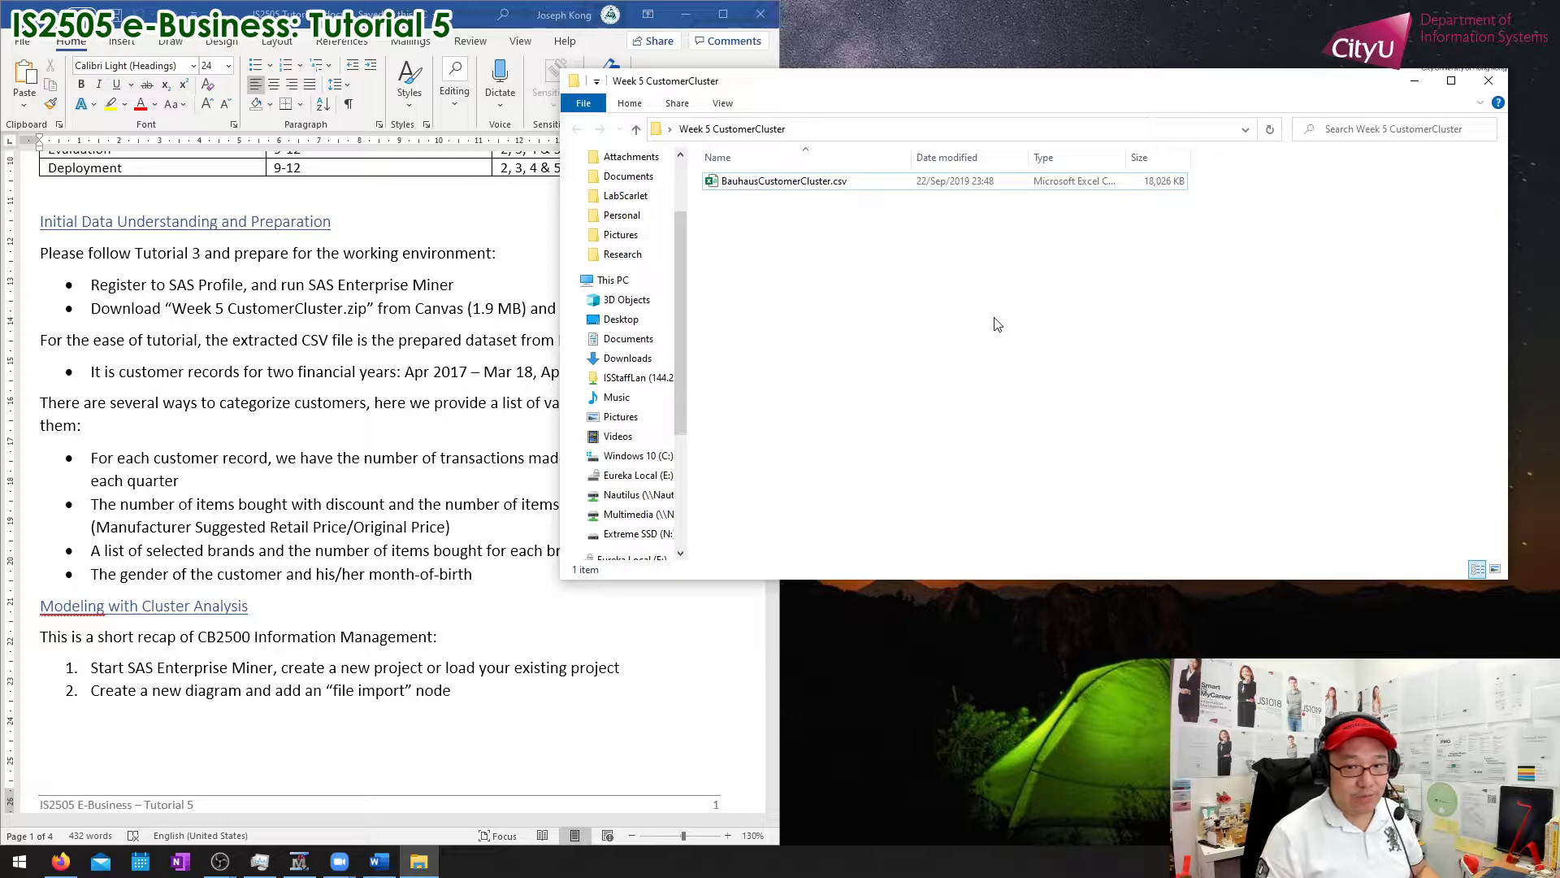
Step: Open BauhausCustomerCluster.csv from the Week 5 CustomerCluster folder in Notepad
{"action": "left_click", "coordinate": [837, 182]}
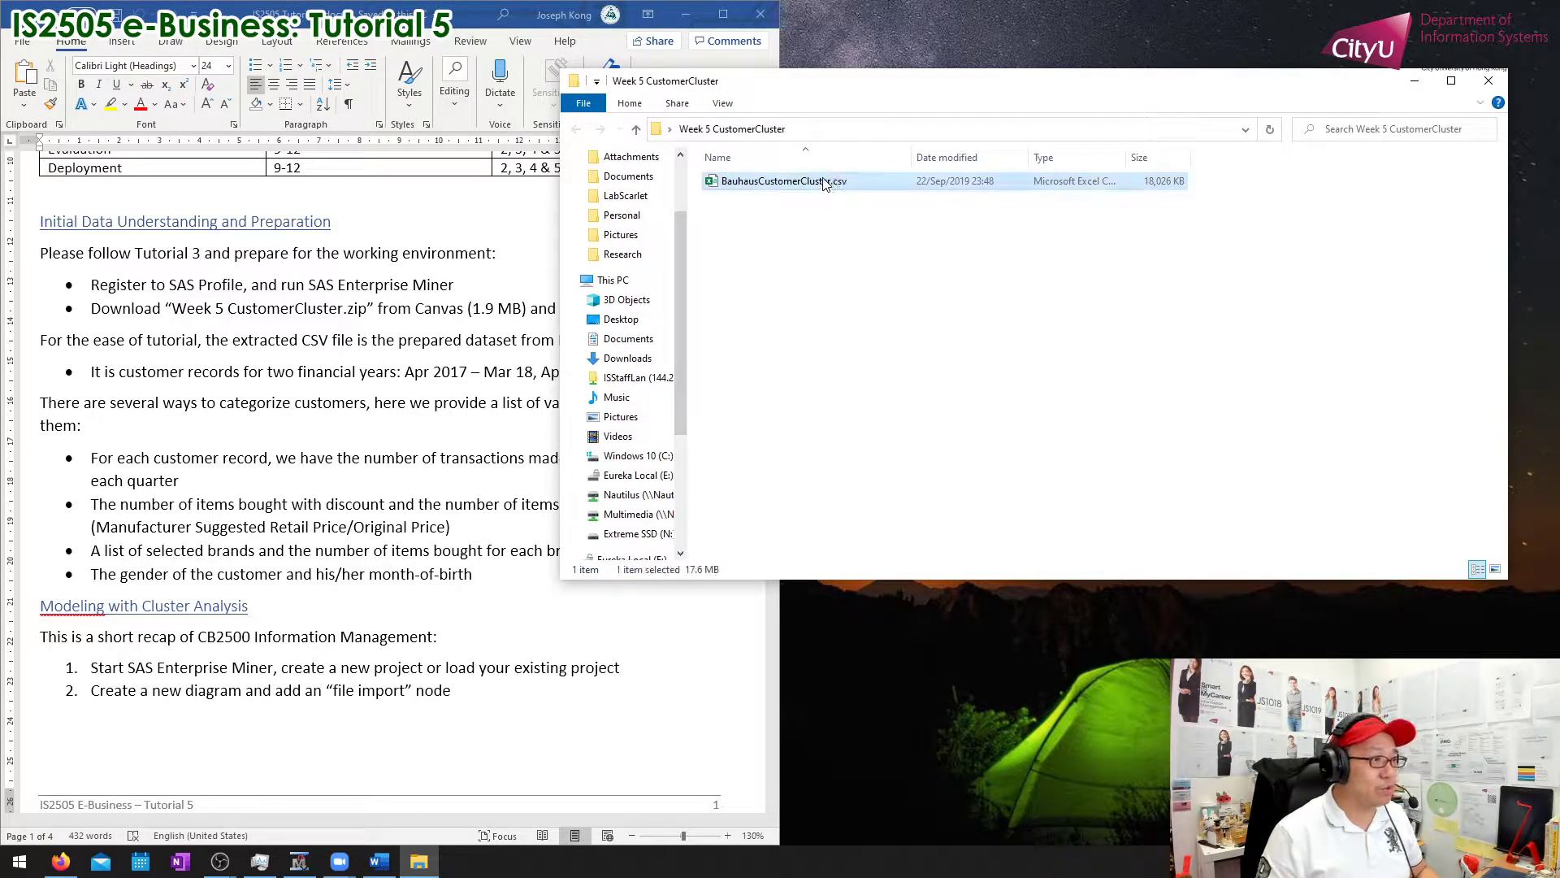
{"action": "right_click", "coordinate": [822, 178]}
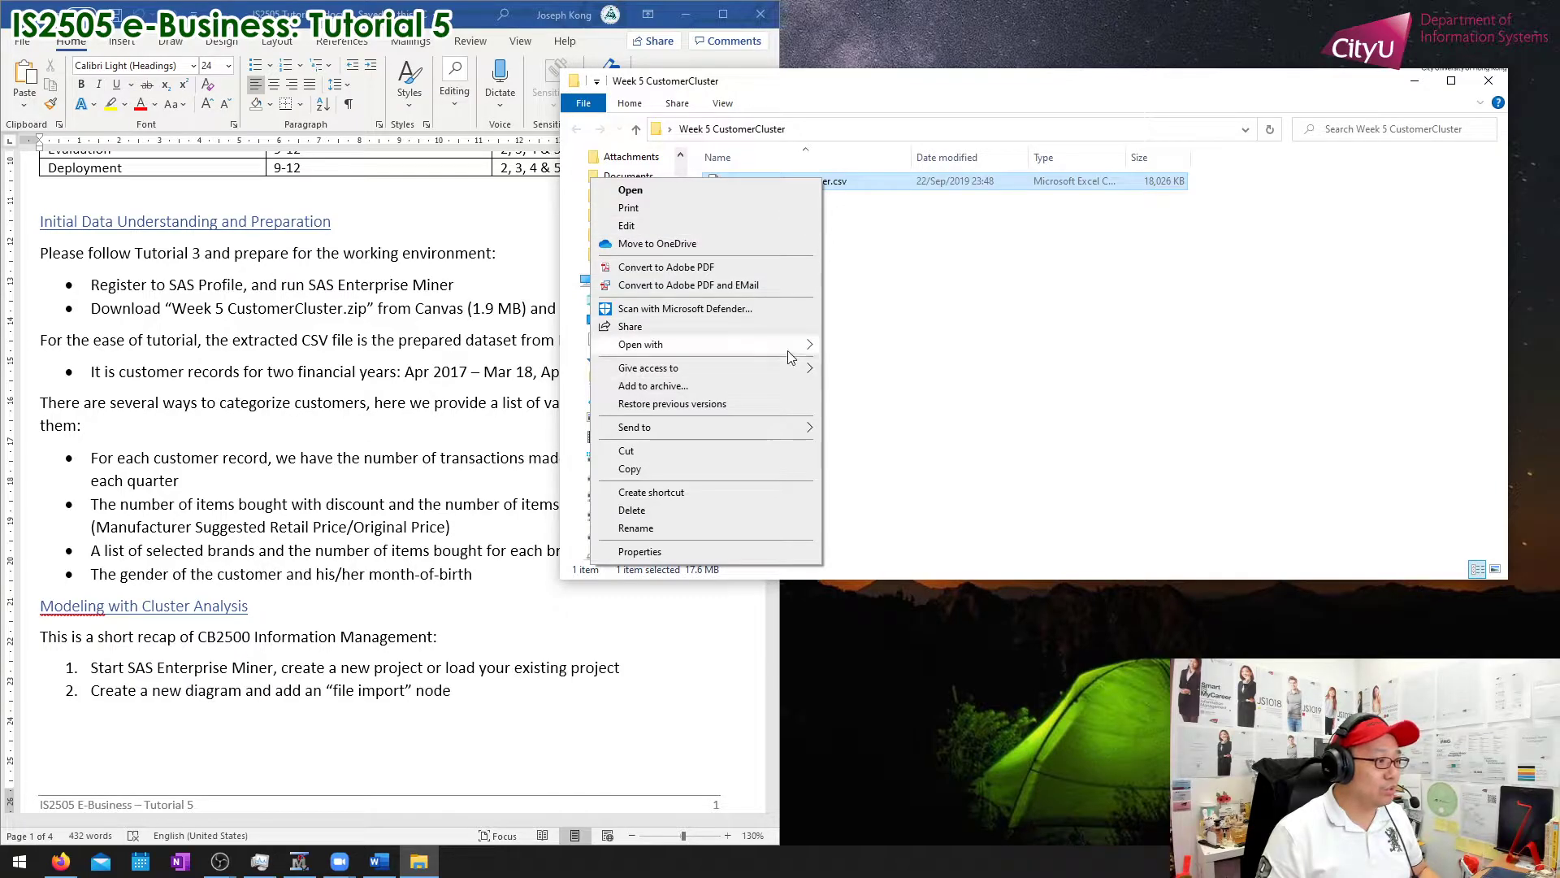
{"action": "mouse_move", "coordinate": [772, 344]}
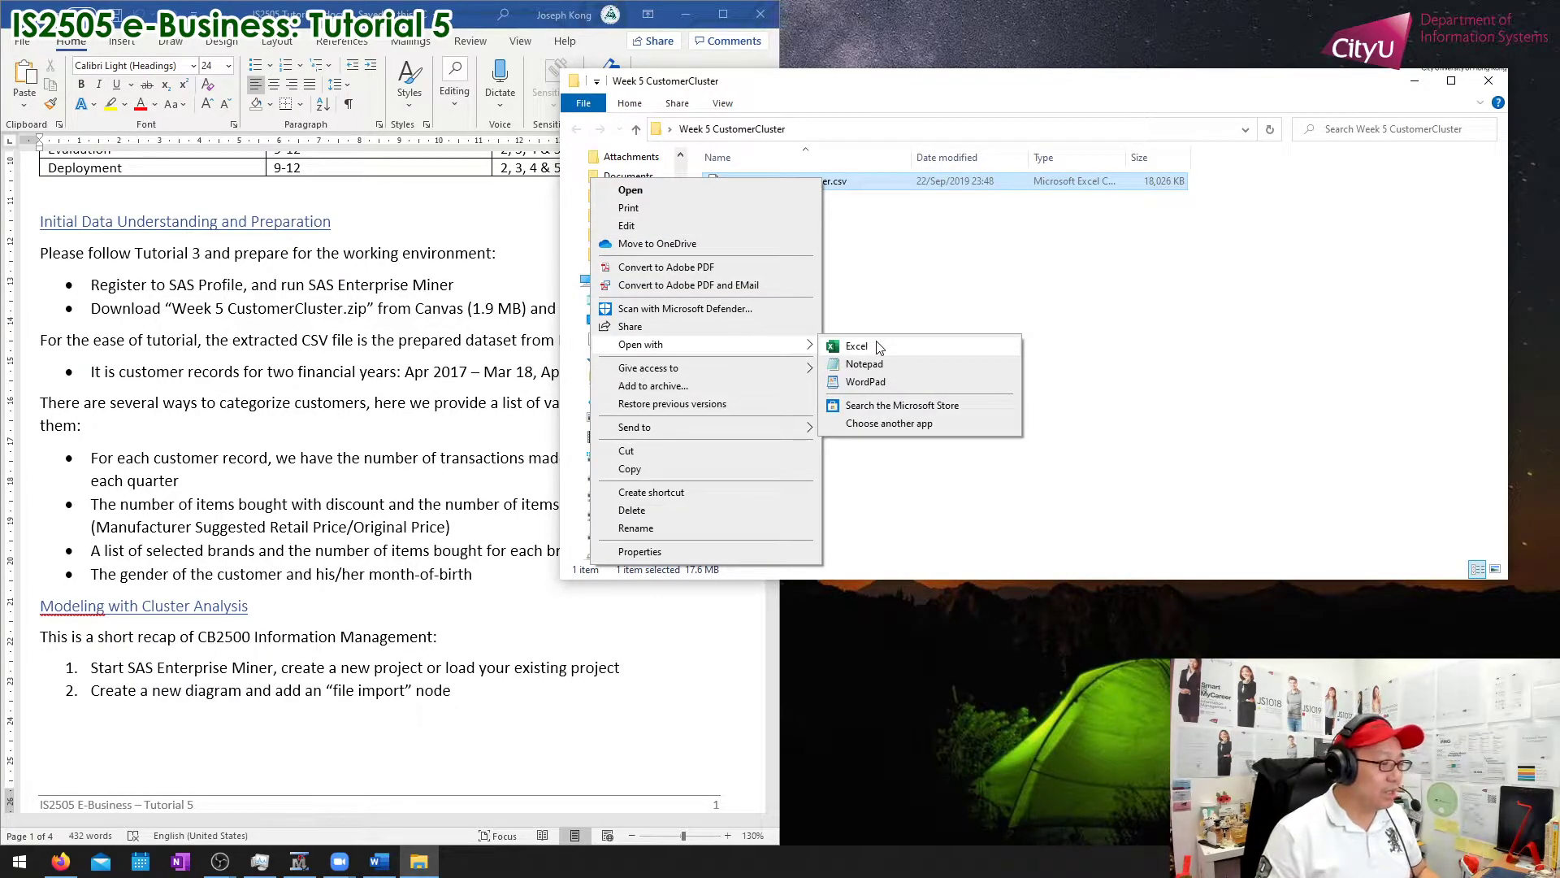
{"action": "left_click", "coordinate": [902, 363]}
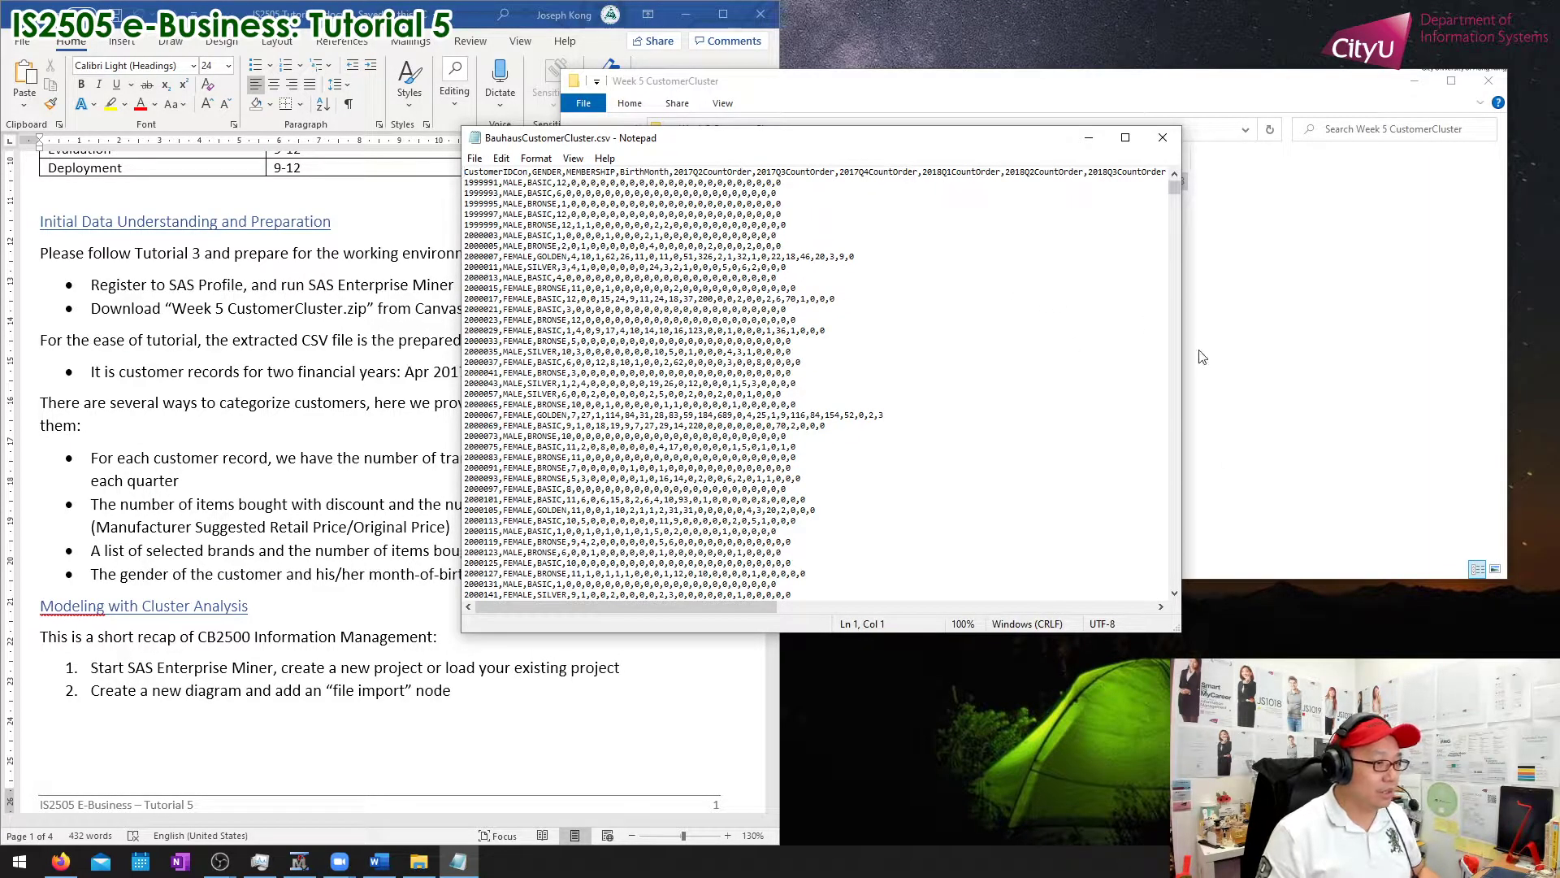
Step: Enlarge the CSV text to 160% and widen the Notepad window to show more of the header row
{"action": "scroll", "coordinate": [975, 394], "scroll_direction": "up", "scroll_amount": 2, "text": "ctrl"}
{"action": "scroll", "coordinate": [976, 394], "scroll_direction": "up", "scroll_amount": 4, "text": "ctrl"}
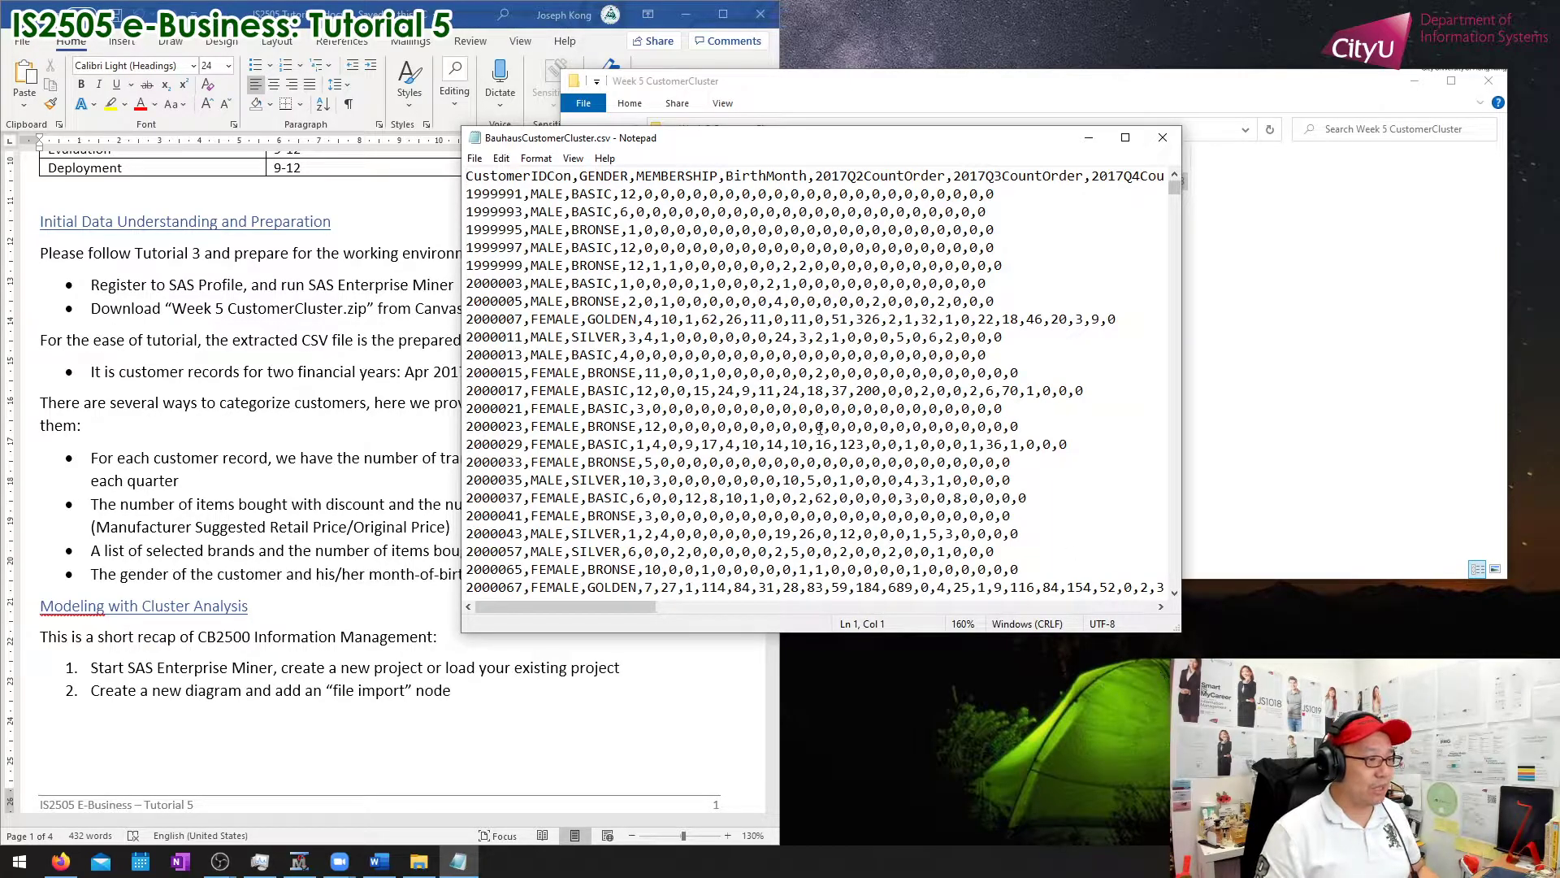
{"action": "left_click_drag", "start_coordinate": [461, 346], "coordinate": [348, 346]}
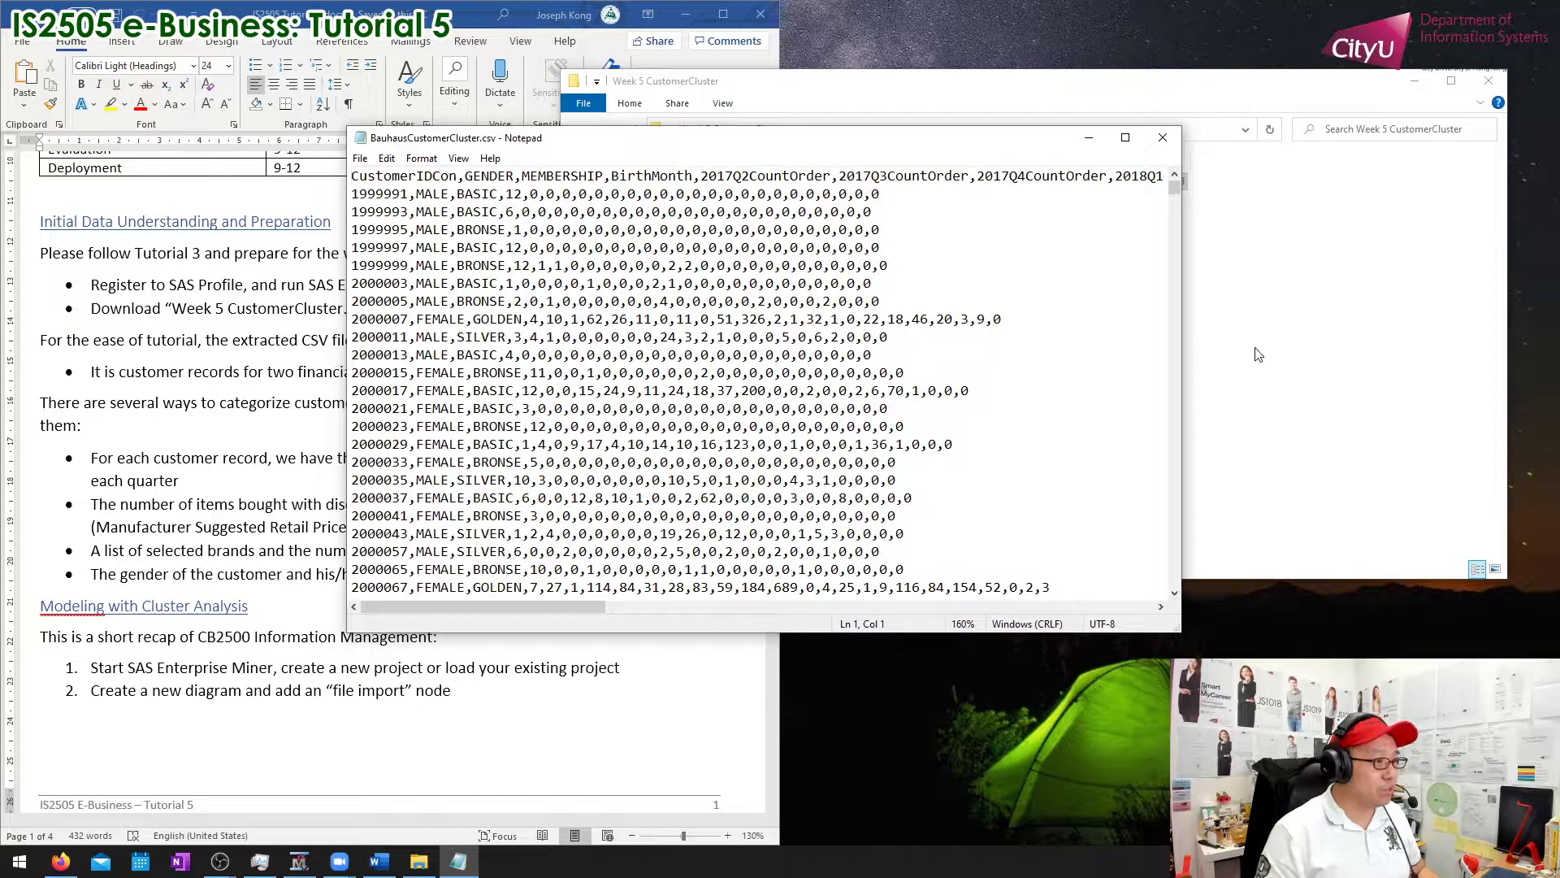
{"action": "left_click_drag", "start_coordinate": [1180, 311], "coordinate": [1448, 311]}
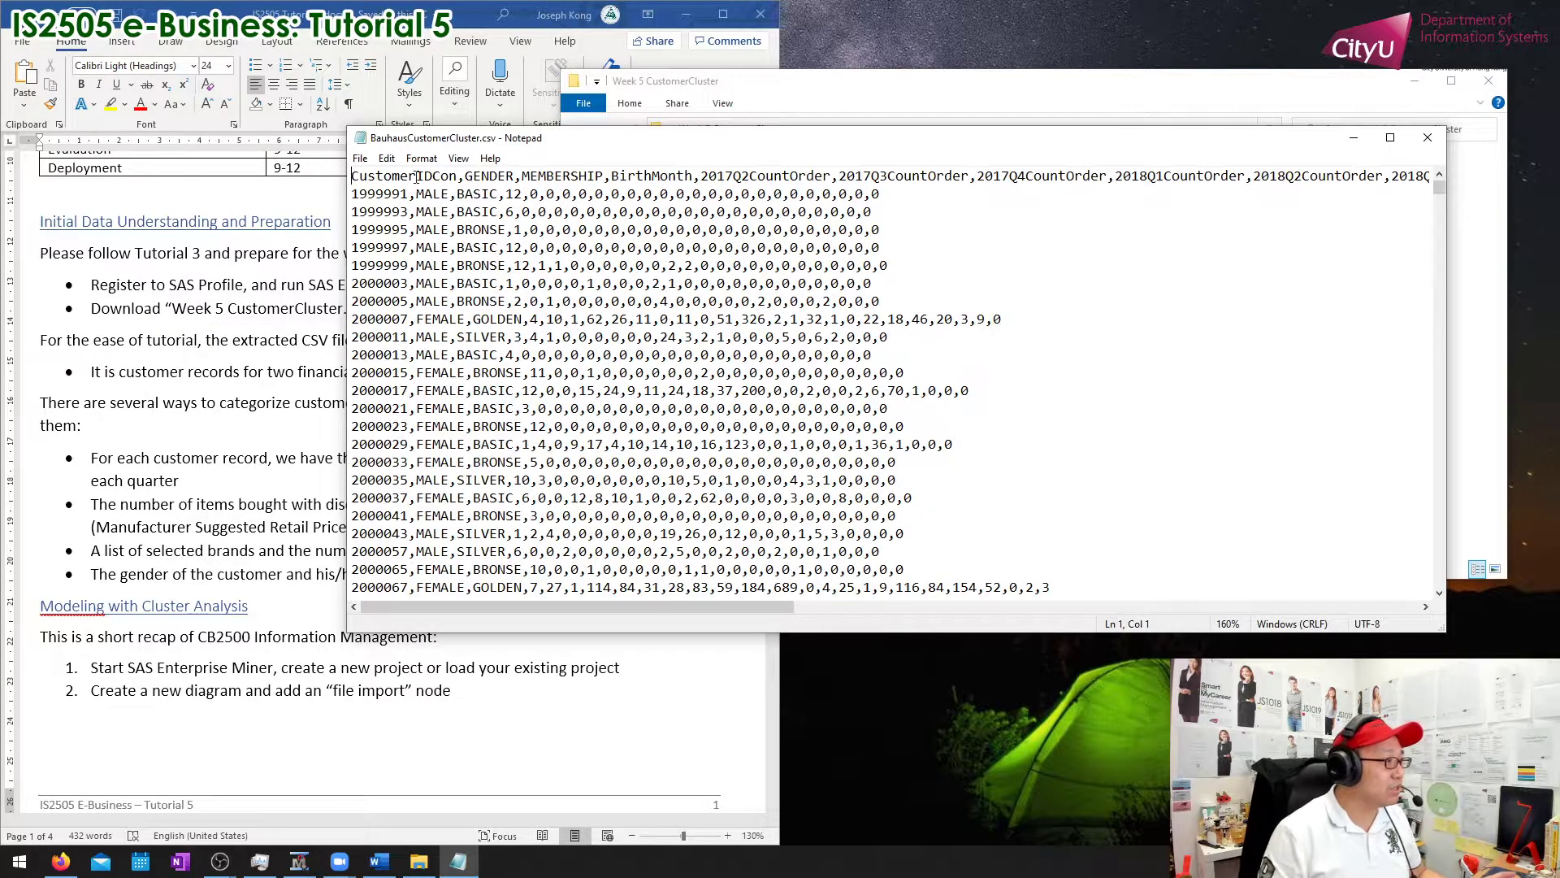
Step: Examine the CustomerIDCon, GENDER, MEMBERSHIP and BirthMonth columns against the first customer record
{"action": "left_click_drag", "start_coordinate": [353, 175], "coordinate": [458, 175]}
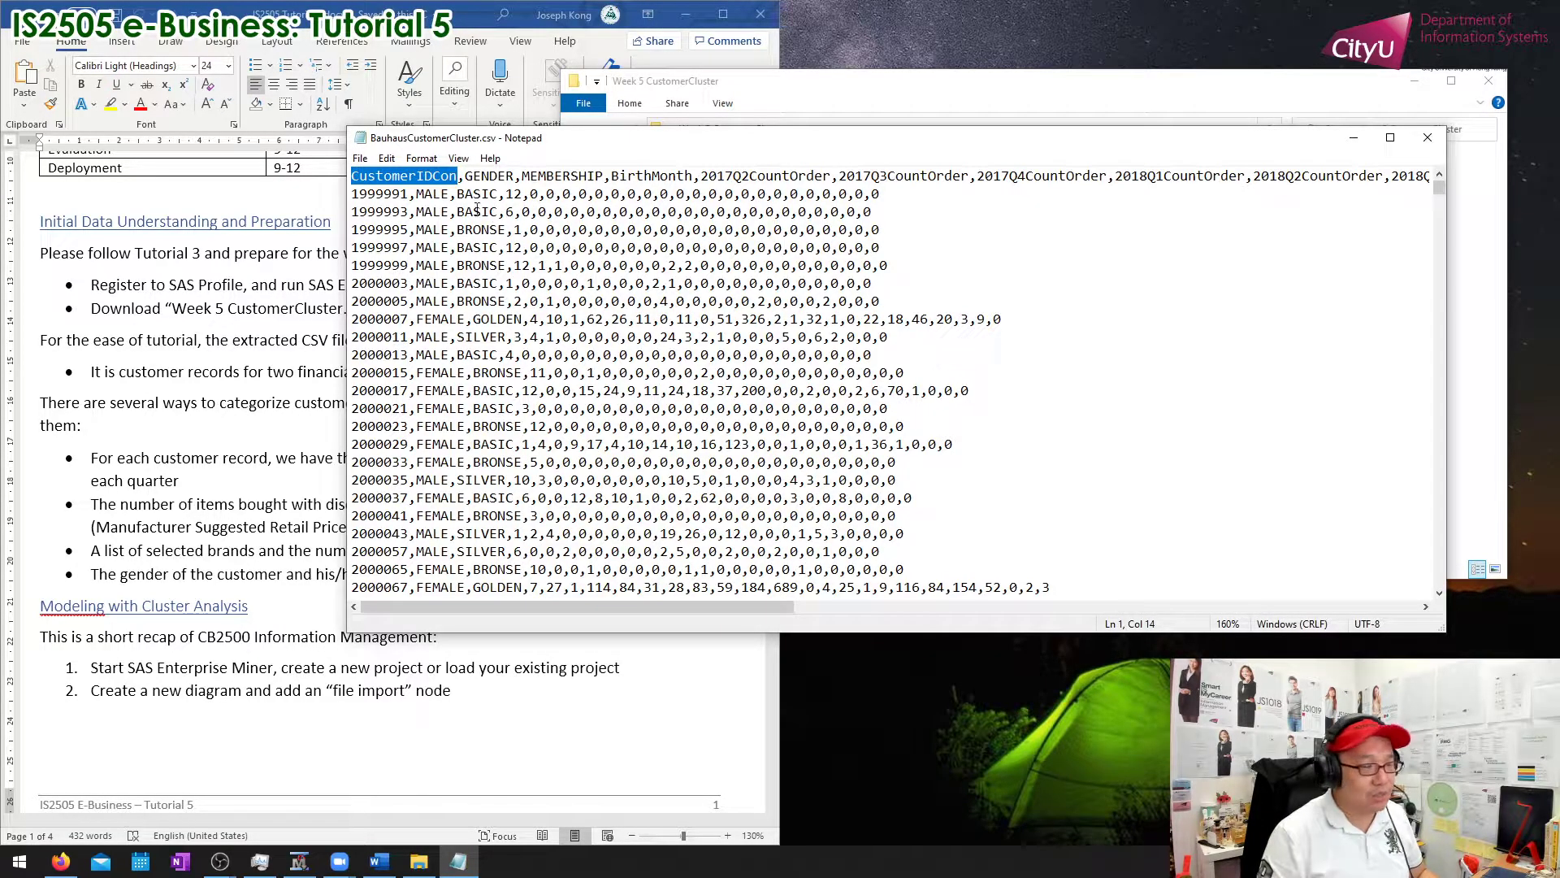
{"action": "triple_click", "coordinate": [379, 192]}
{"action": "left_click", "coordinate": [435, 188]}
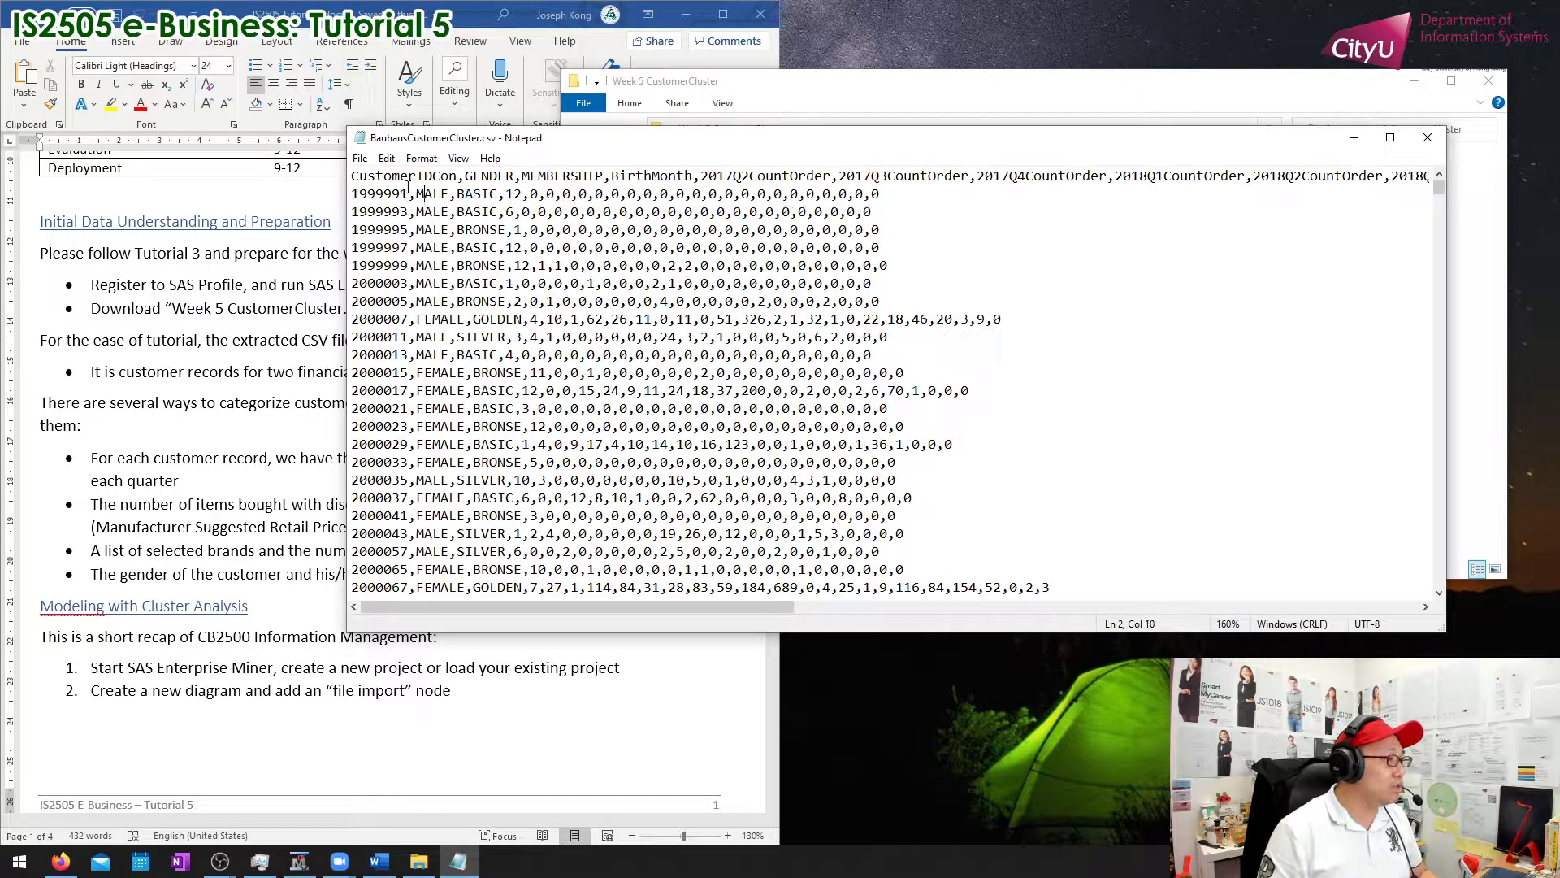
{"action": "left_click_drag", "start_coordinate": [412, 193], "coordinate": [345, 193]}
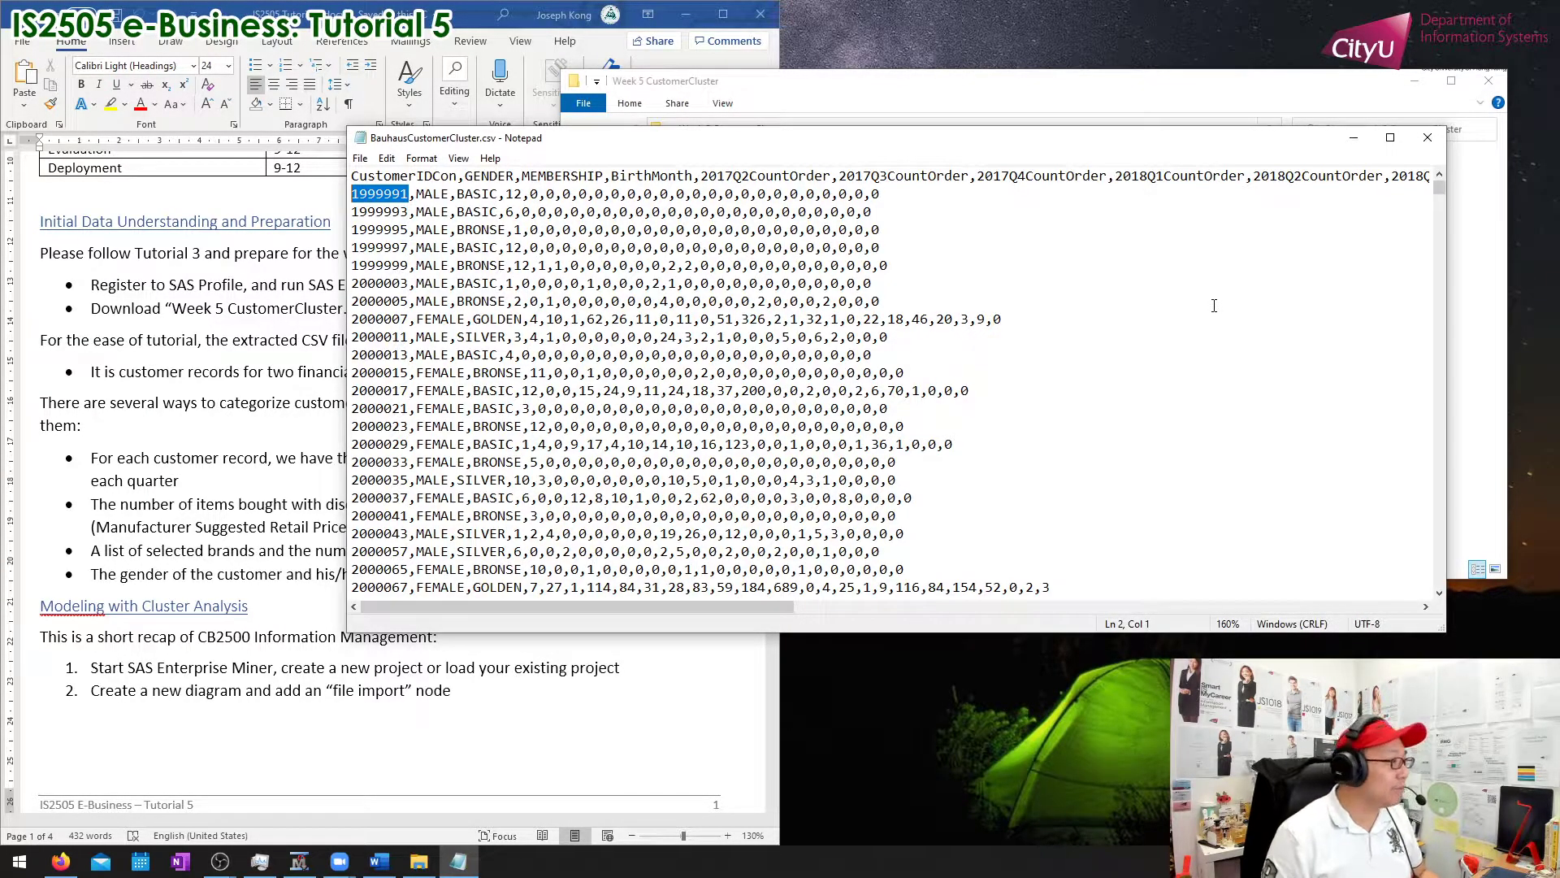
{"action": "double_click", "coordinate": [429, 193]}
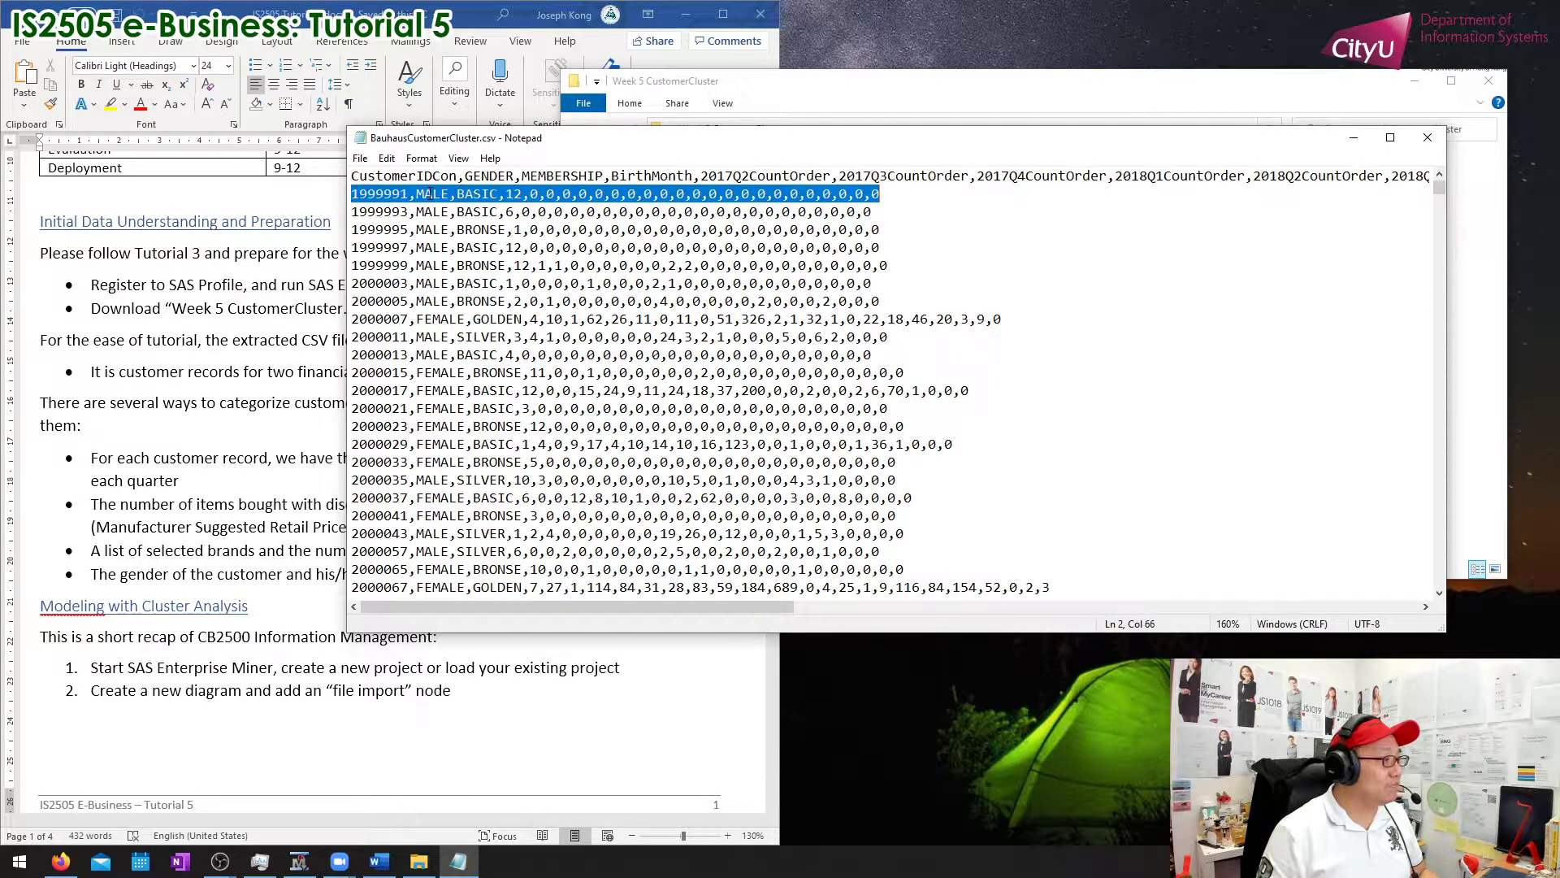
{"action": "left_click", "coordinate": [433, 194]}
{"action": "left_click_drag", "start_coordinate": [417, 194], "coordinate": [603, 177]}
{"action": "left_click_drag", "start_coordinate": [456, 194], "coordinate": [496, 194]}
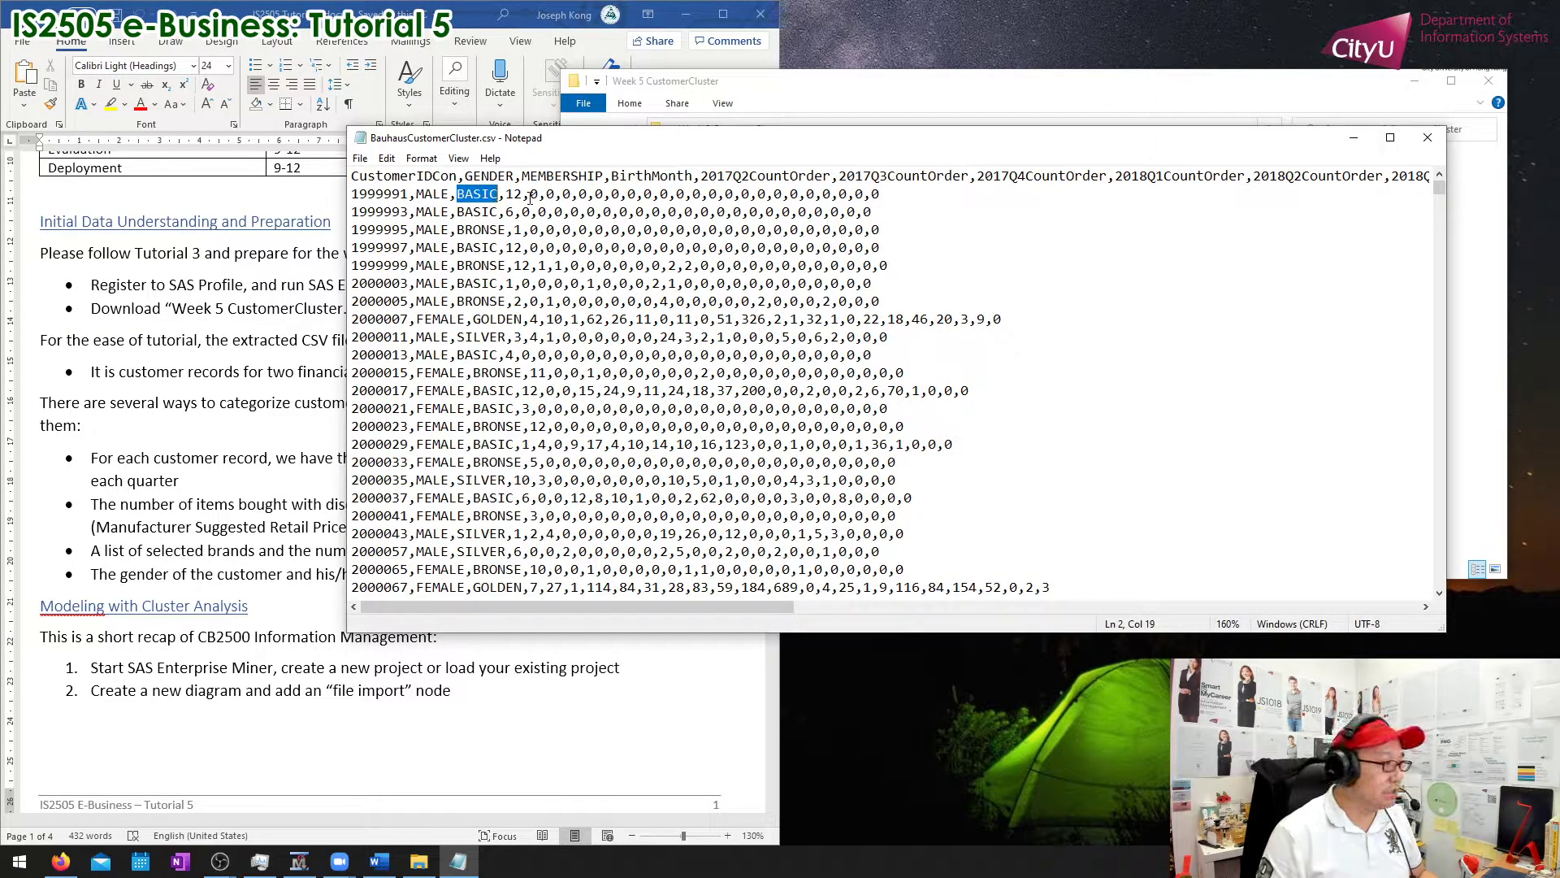
{"action": "left_click_drag", "start_coordinate": [612, 176], "coordinate": [693, 175]}
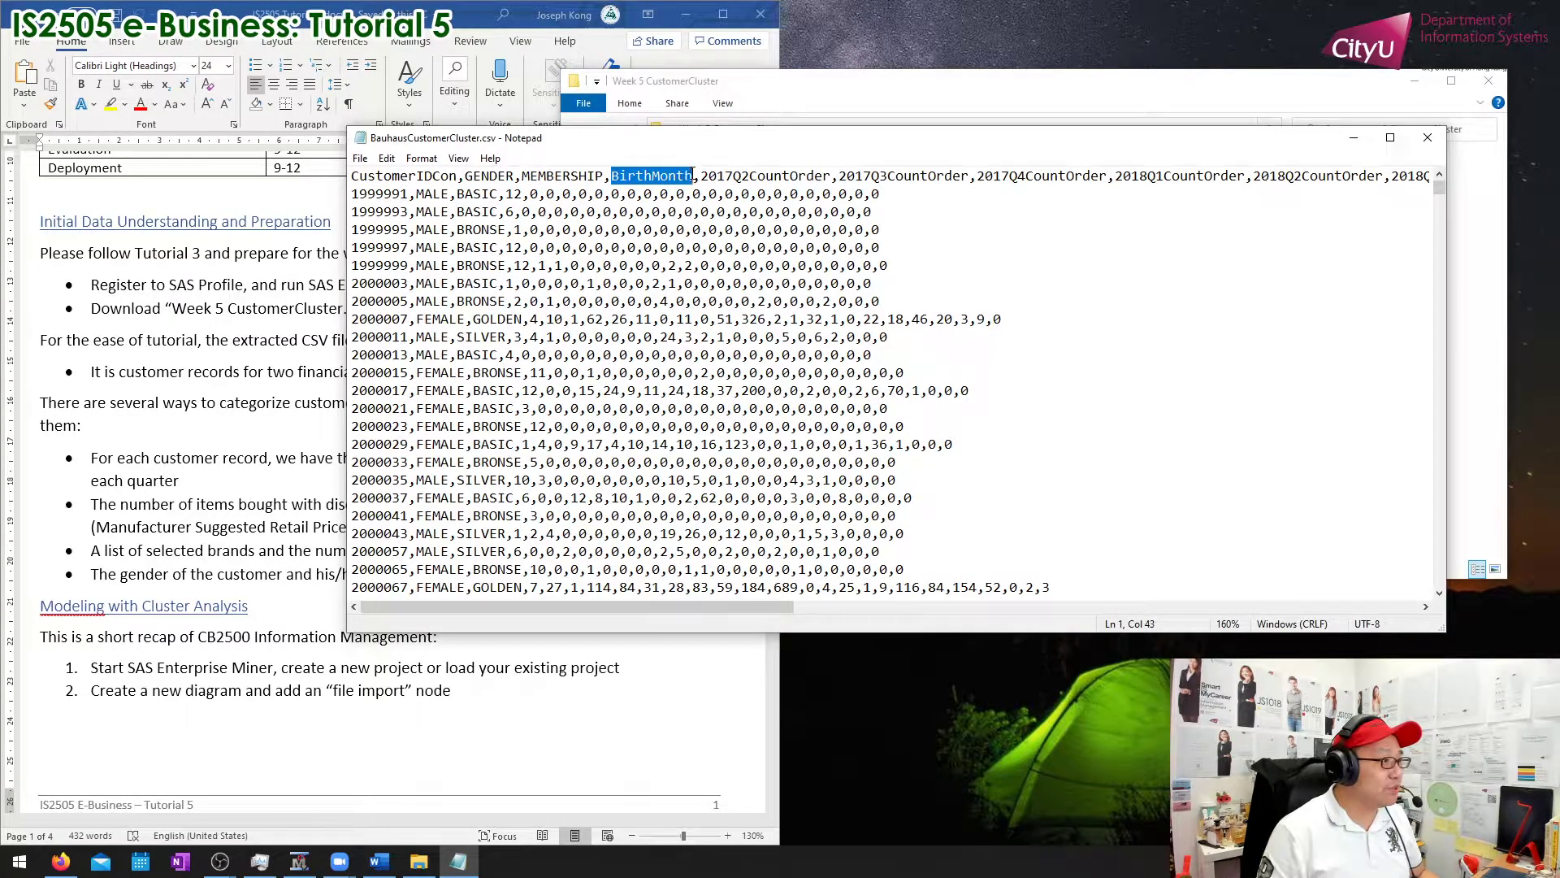
{"action": "triple_click", "coordinate": [511, 193]}
{"action": "left_click", "coordinate": [508, 194]}
{"action": "left_click_drag", "start_coordinate": [508, 193], "coordinate": [524, 193]}
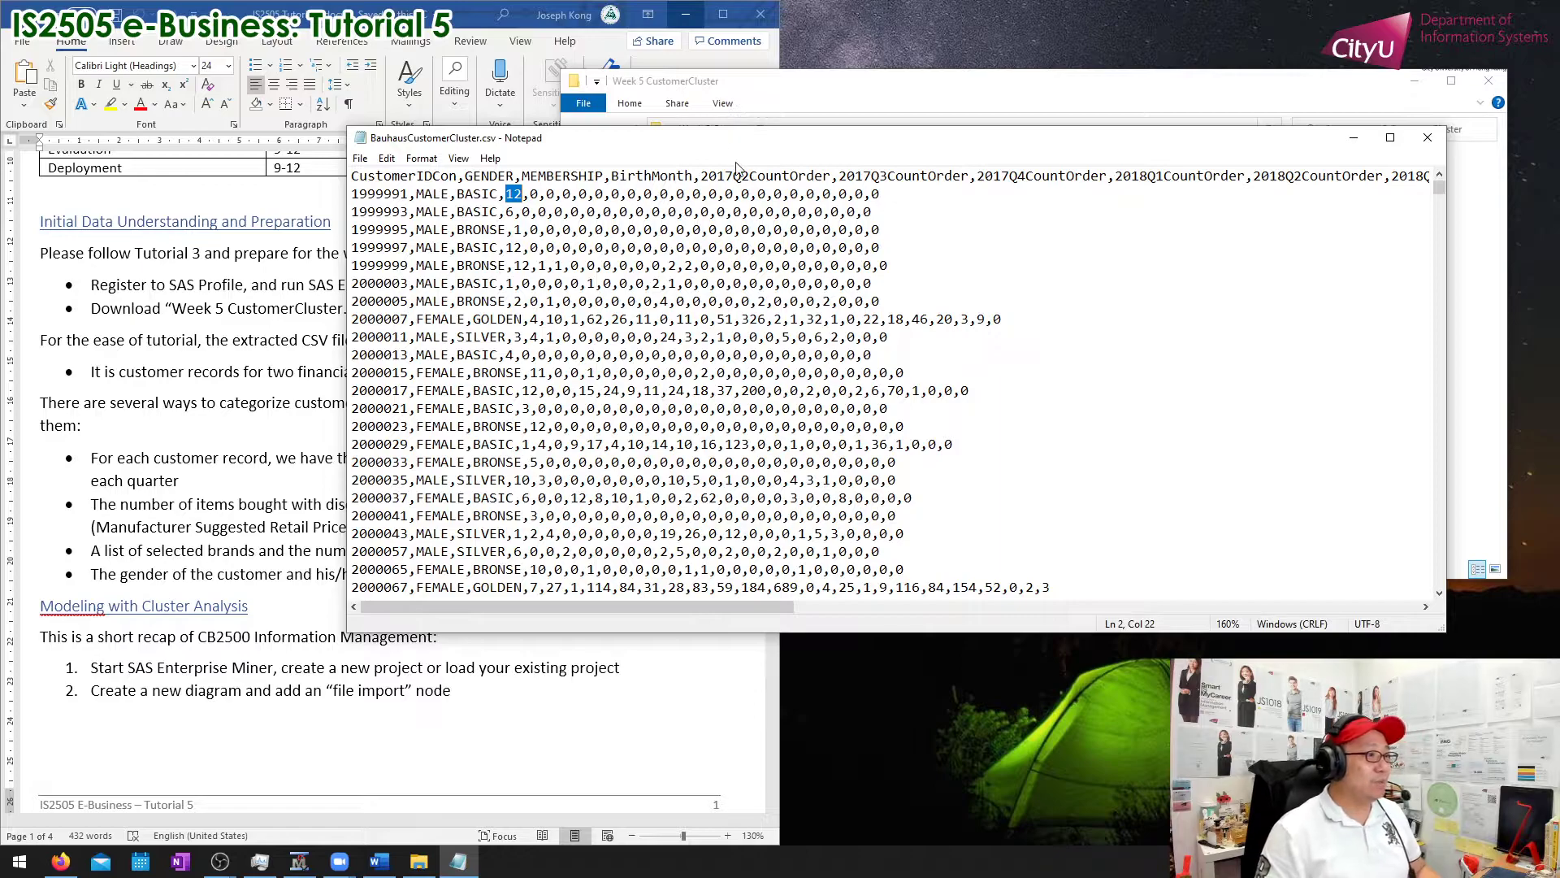
Step: Examine the quarterly CountOrder columns from 2017Q2 to 2019Q1 and close the CSV file
{"action": "left_click_drag", "start_coordinate": [529, 193], "coordinate": [882, 193]}
{"action": "left_click", "coordinate": [839, 193]}
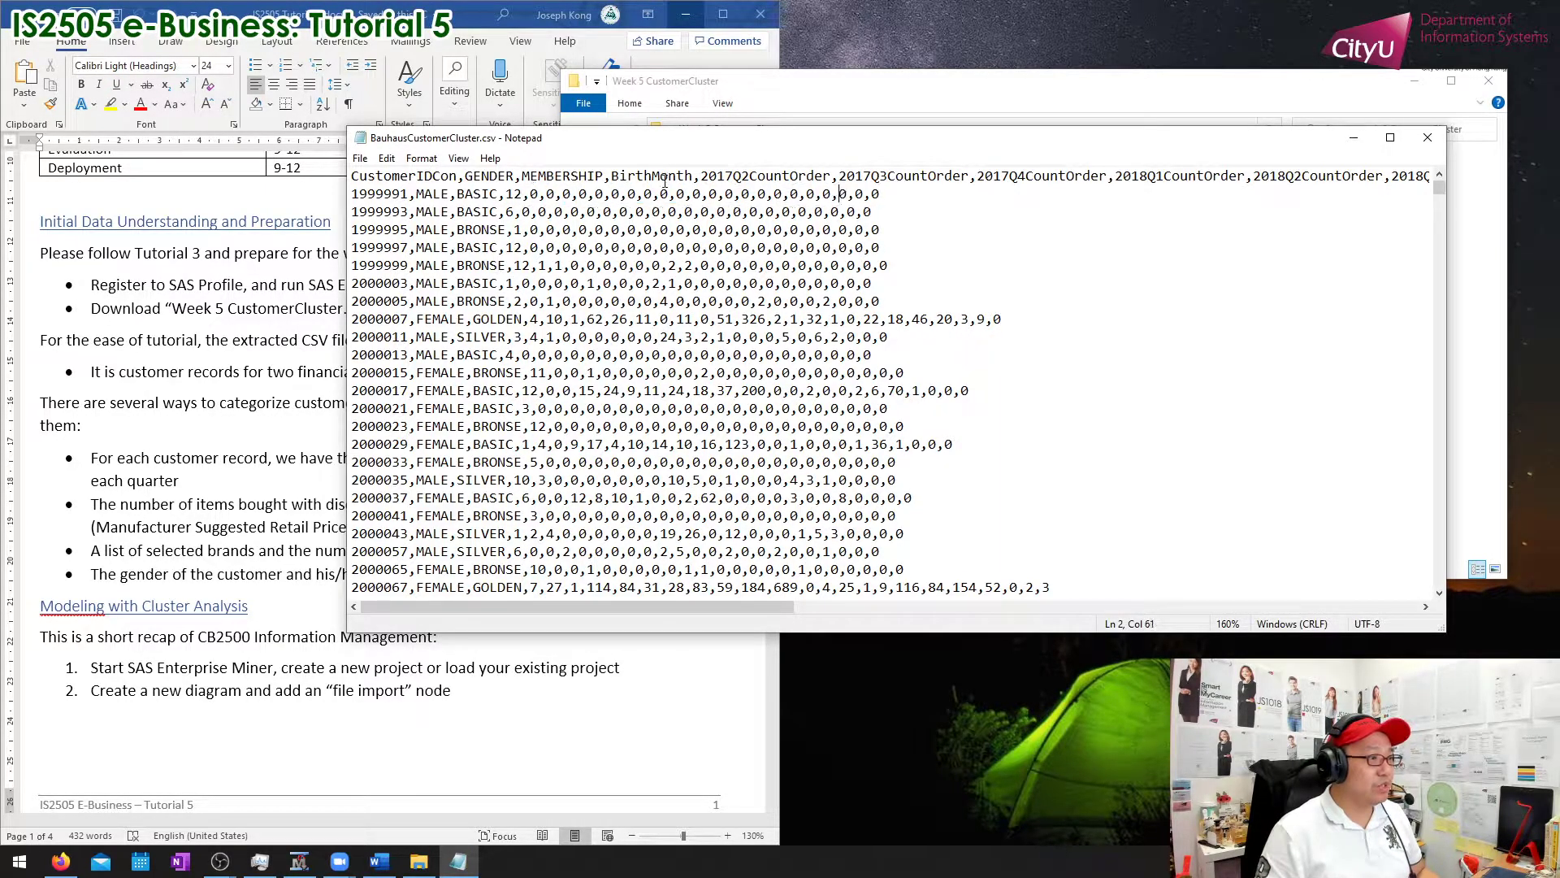
{"action": "left_click_drag", "start_coordinate": [752, 606], "coordinate": [921, 610]}
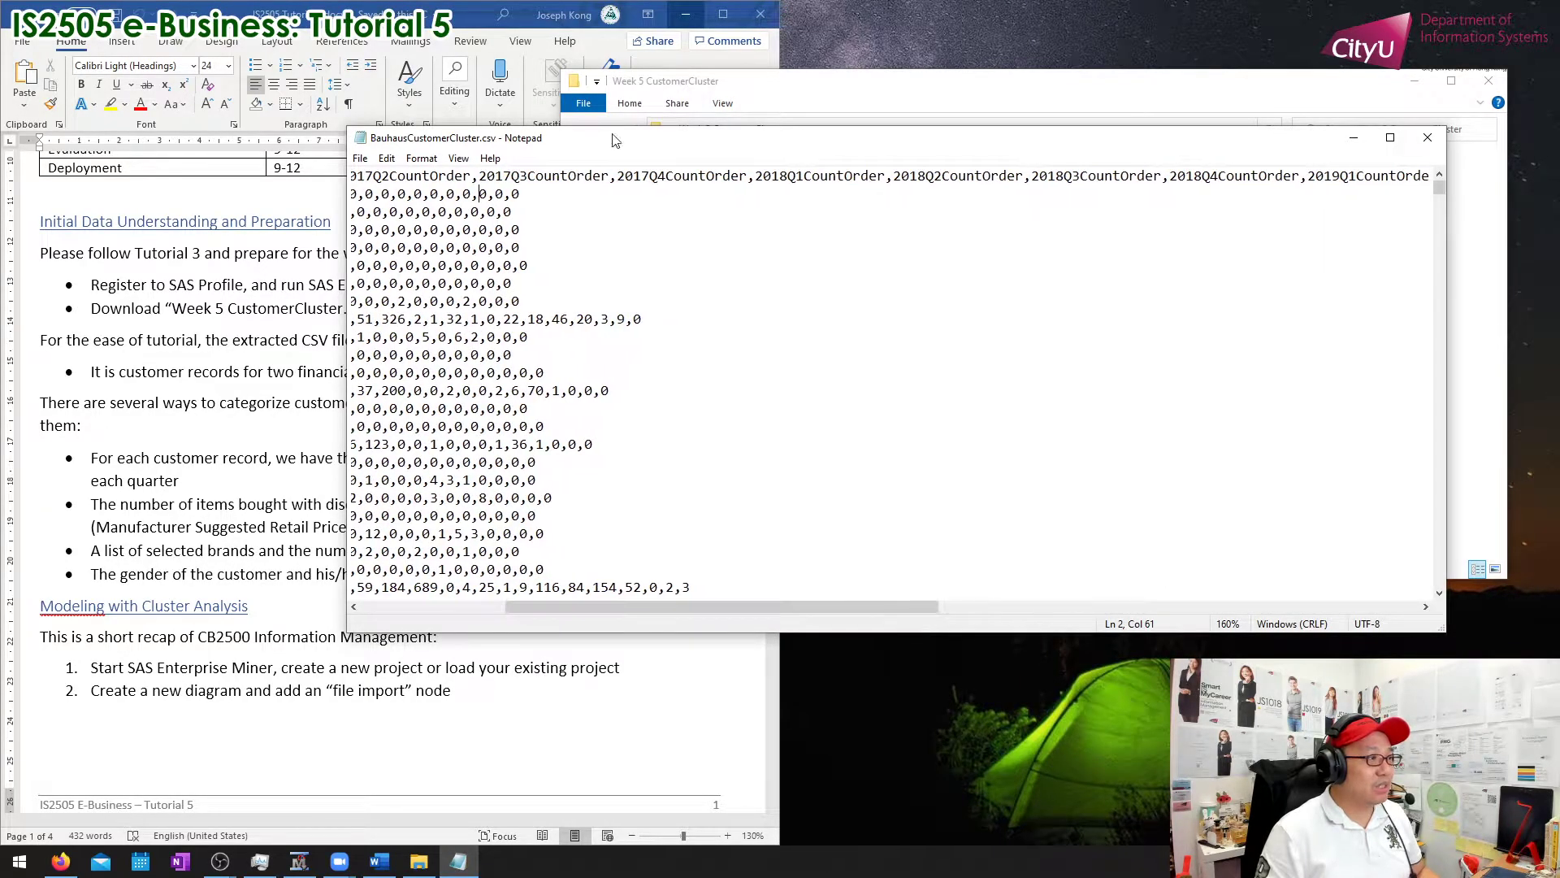
{"action": "left_click_drag", "start_coordinate": [479, 177], "coordinate": [609, 177]}
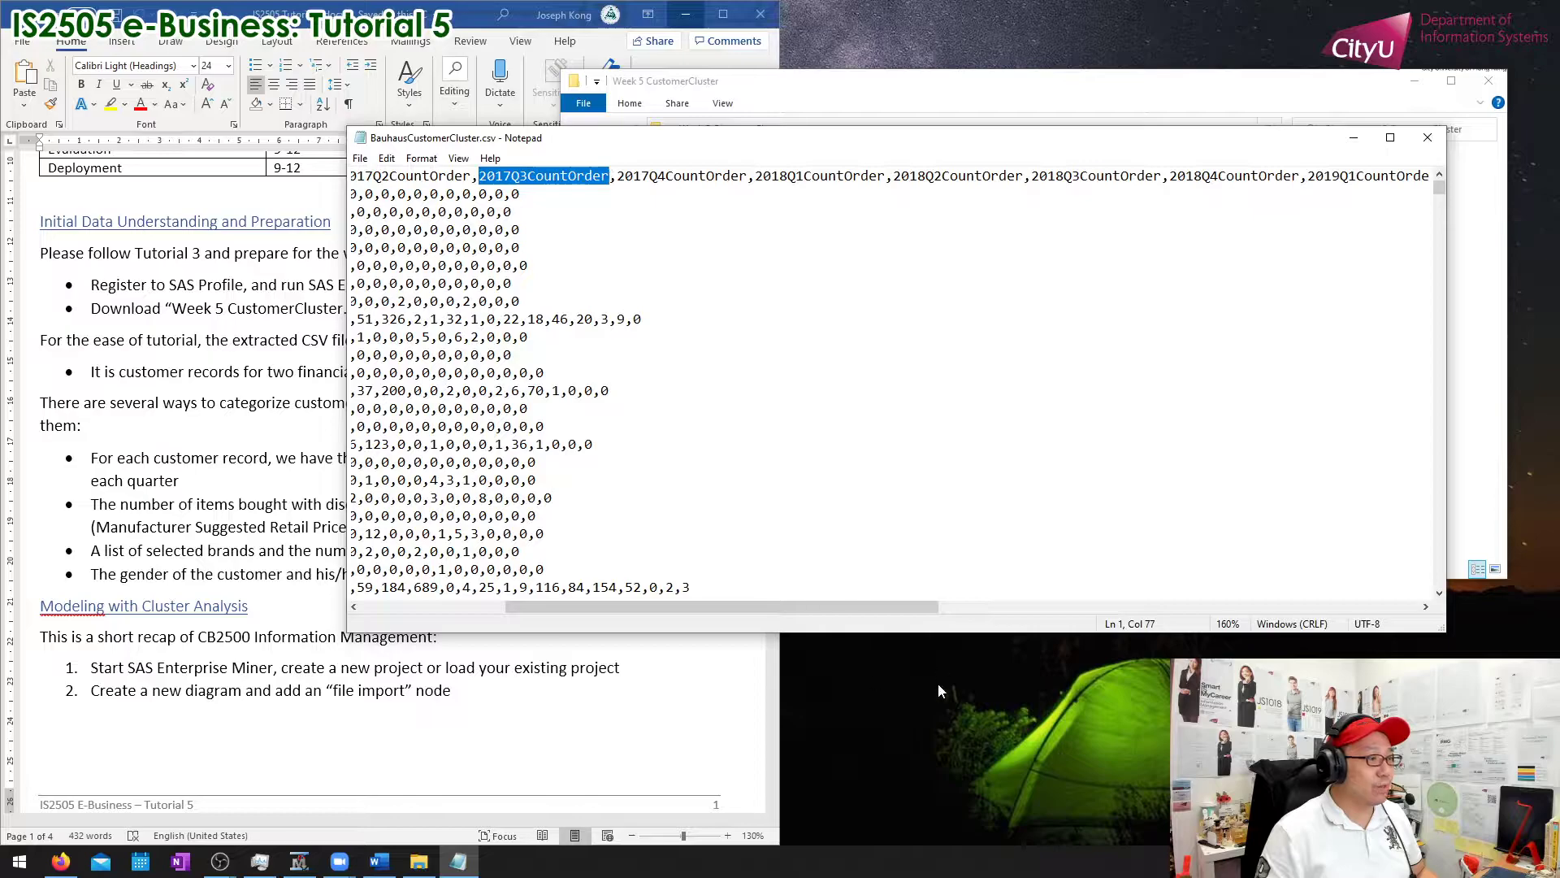
{"action": "left_click_drag", "start_coordinate": [923, 611], "coordinate": [760, 552]}
{"action": "left_click", "coordinate": [993, 200]}
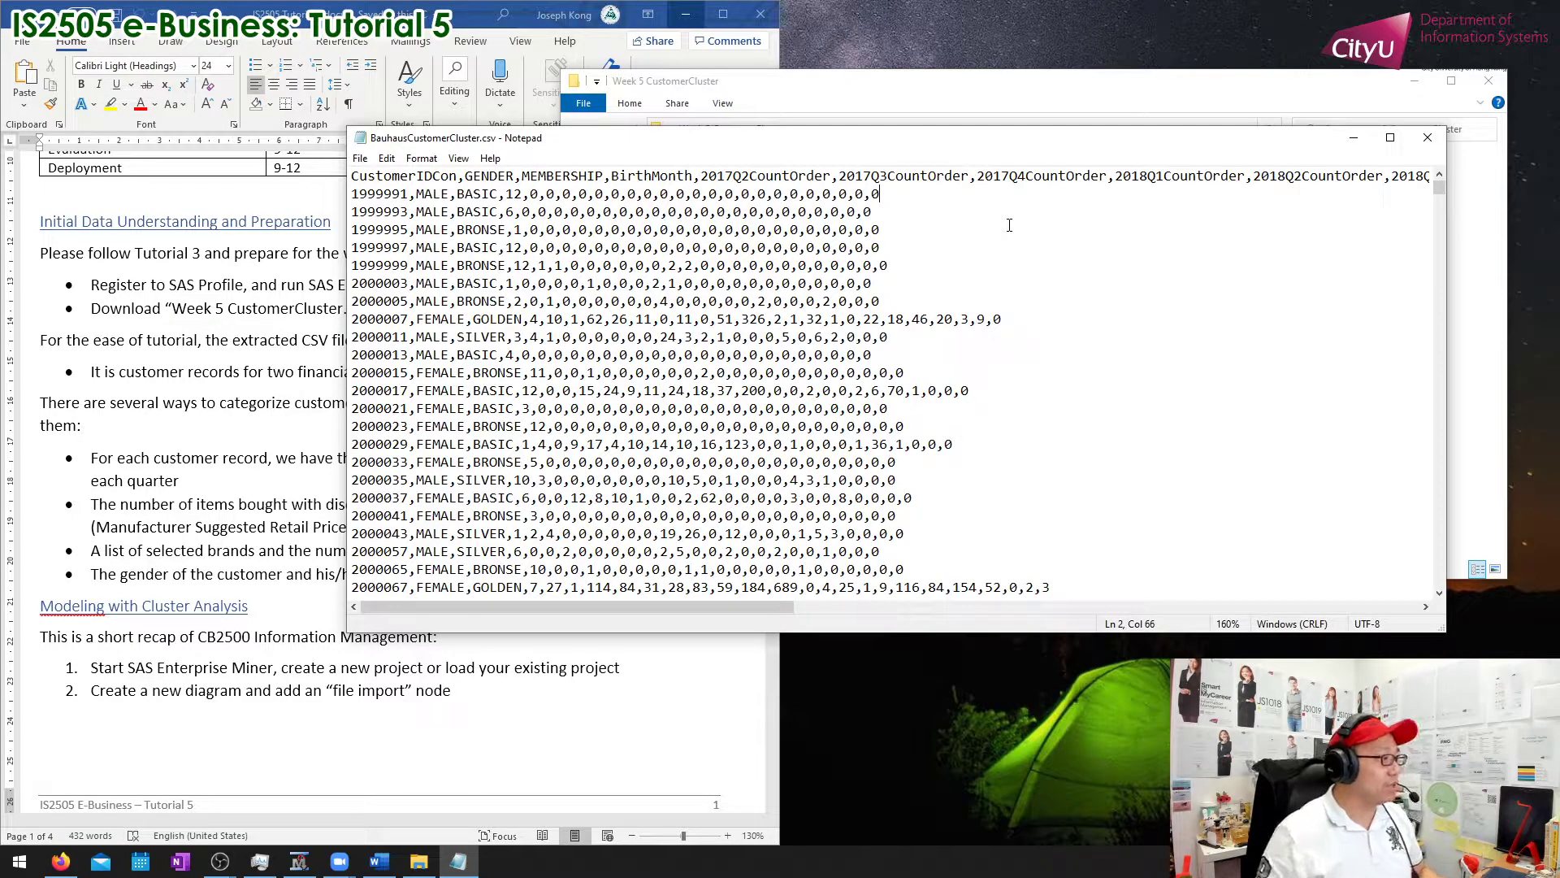
{"action": "left_click", "coordinate": [1428, 137]}
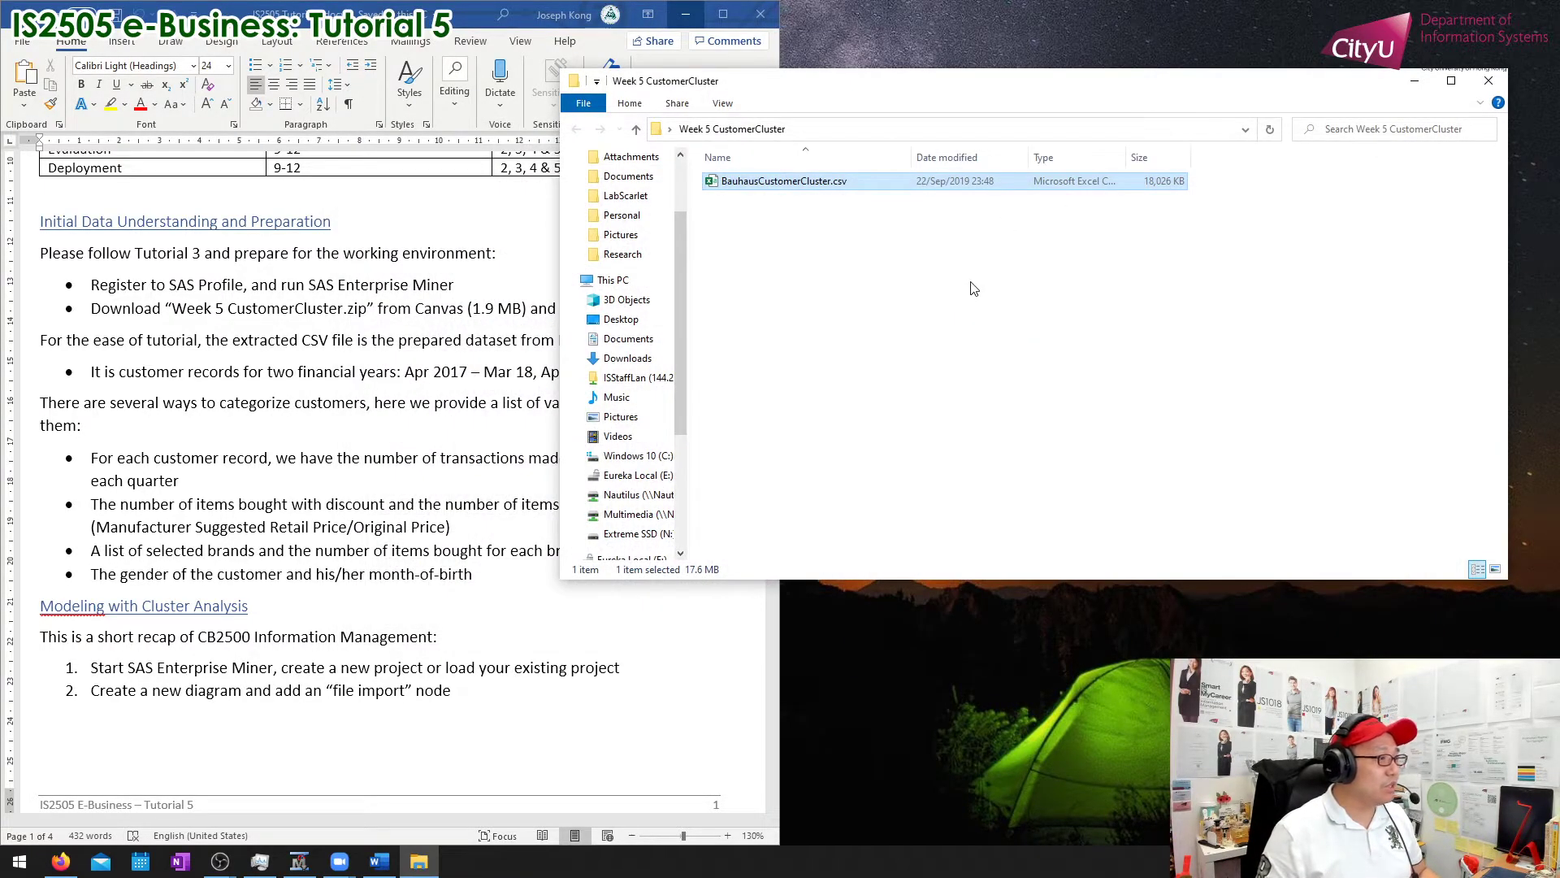
Step: Move the Week 5 CustomerCluster folder window slightly upward and away from the tutorial document
{"action": "left_click", "coordinate": [470, 14]}
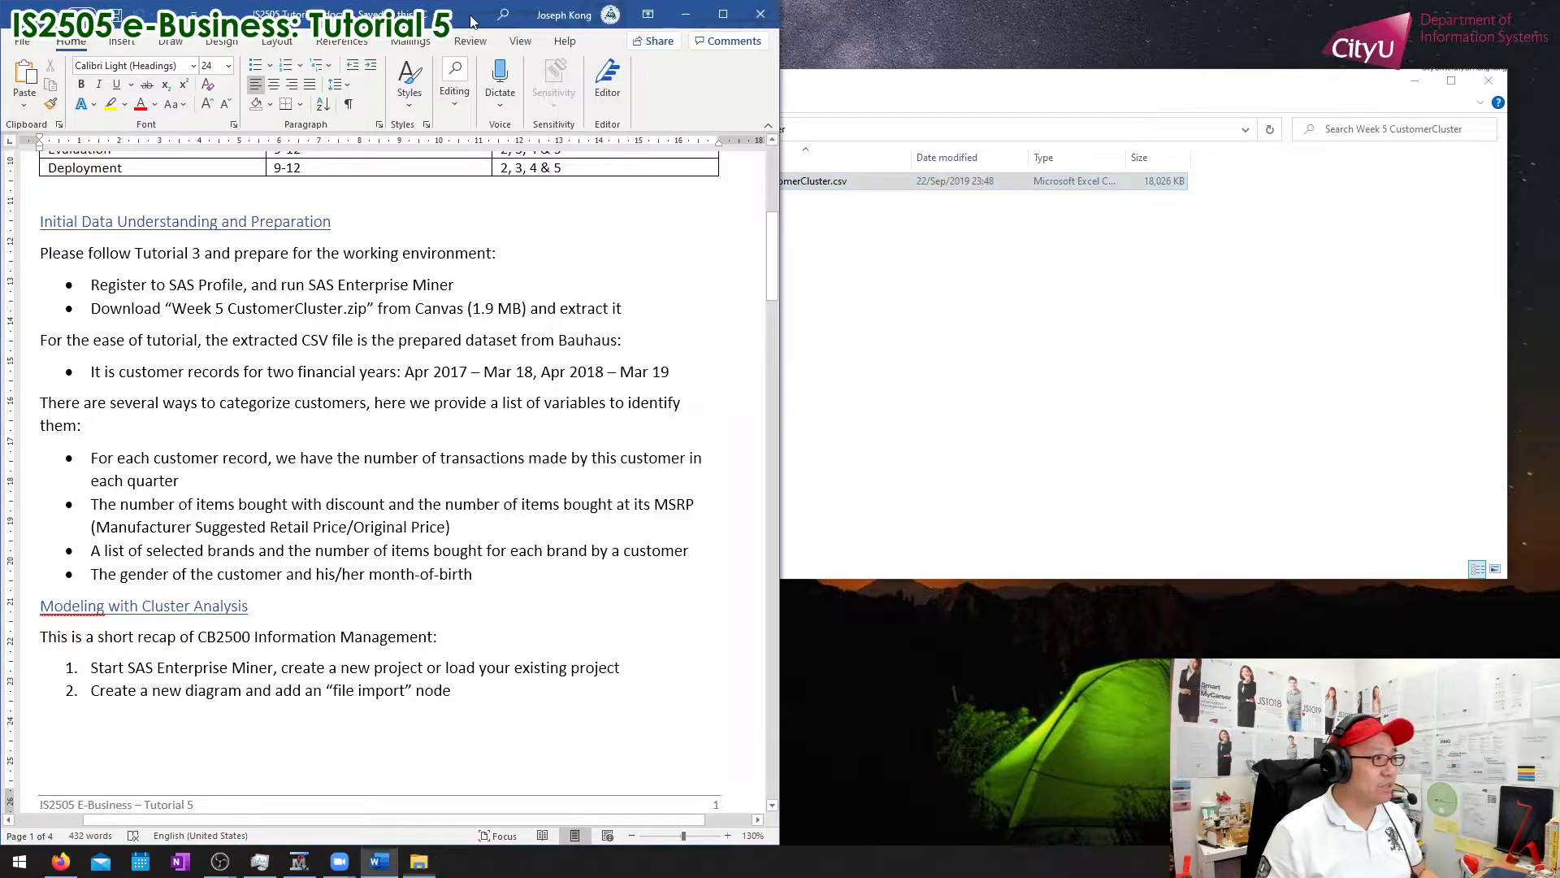
{"action": "left_click_drag", "start_coordinate": [1039, 78], "coordinate": [1079, 79]}
{"action": "left_click_drag", "start_coordinate": [1055, 80], "coordinate": [1054, 74]}
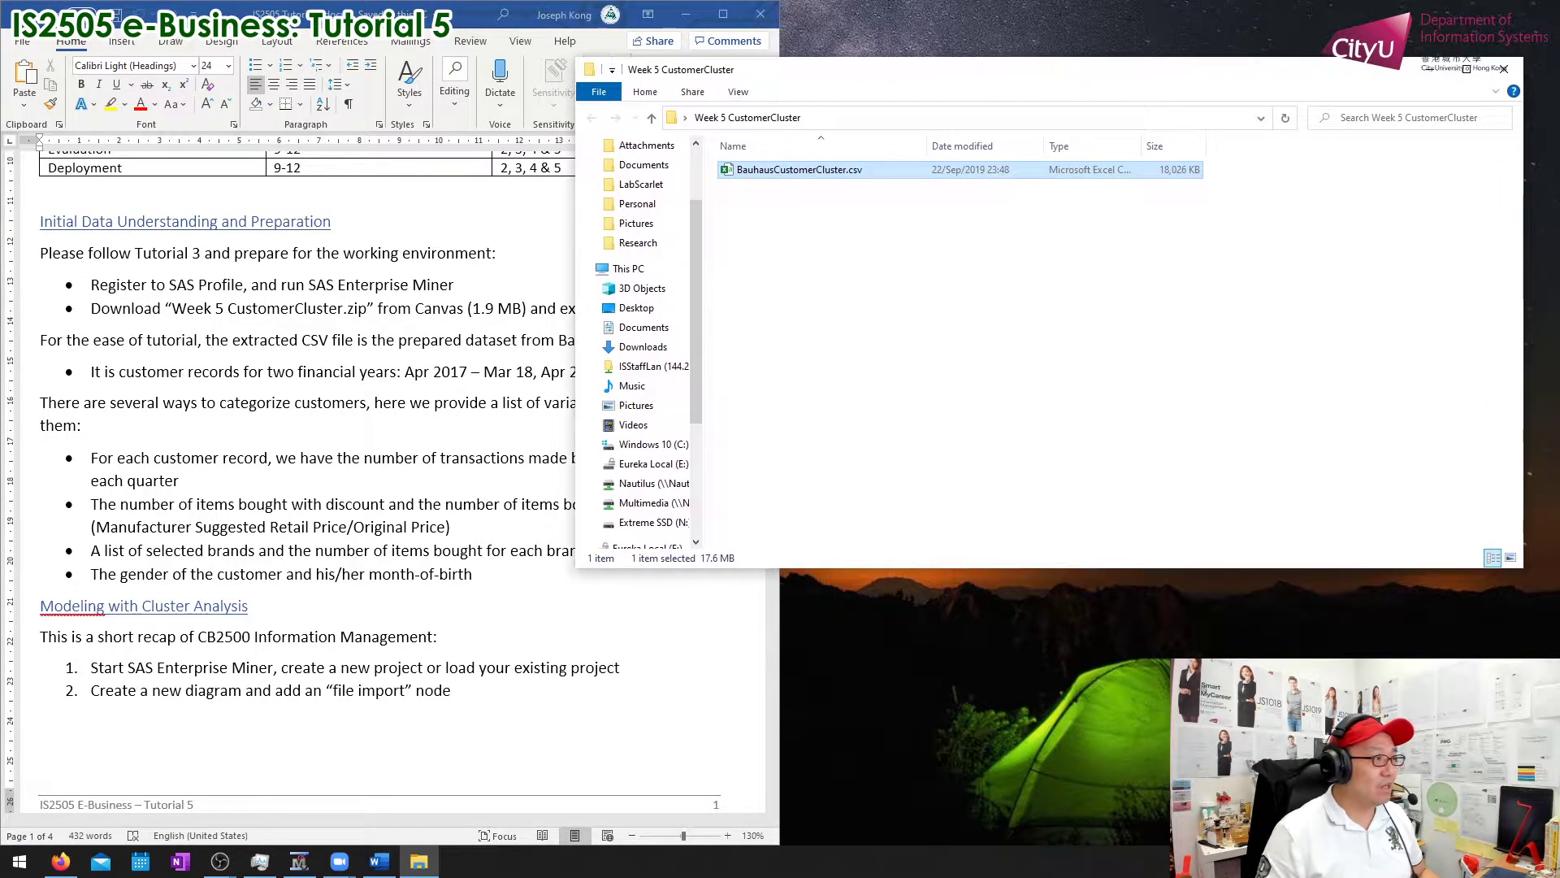
Step: Read the tutorial bullet on the two financial years covered by the customer records, checking each period's start and end months
{"action": "left_click", "coordinate": [458, 402]}
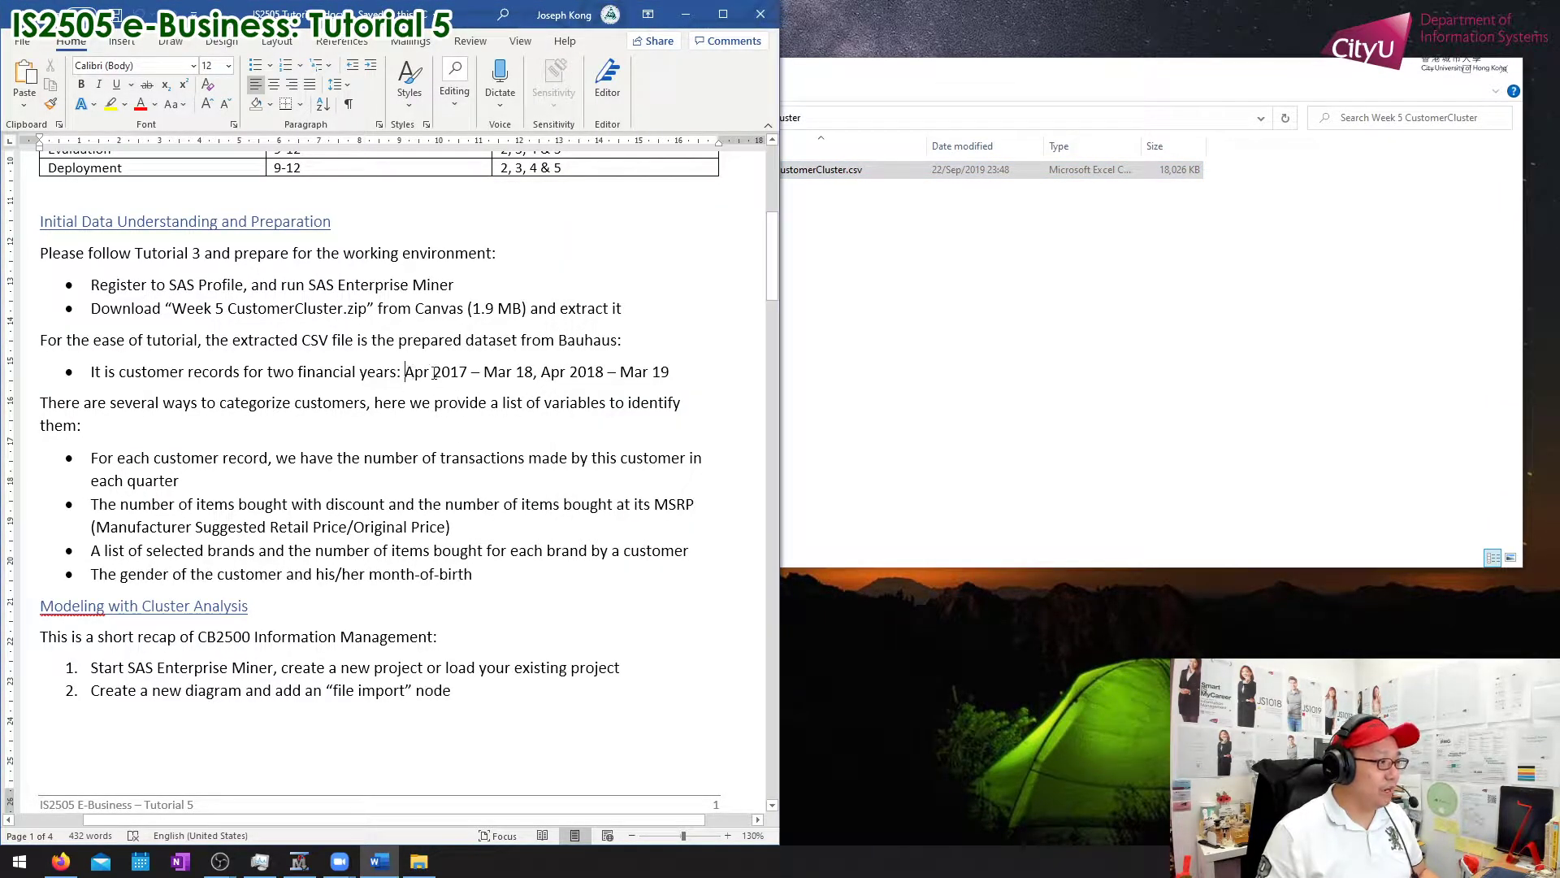
{"action": "left_click_drag", "start_coordinate": [434, 373], "coordinate": [694, 374]}
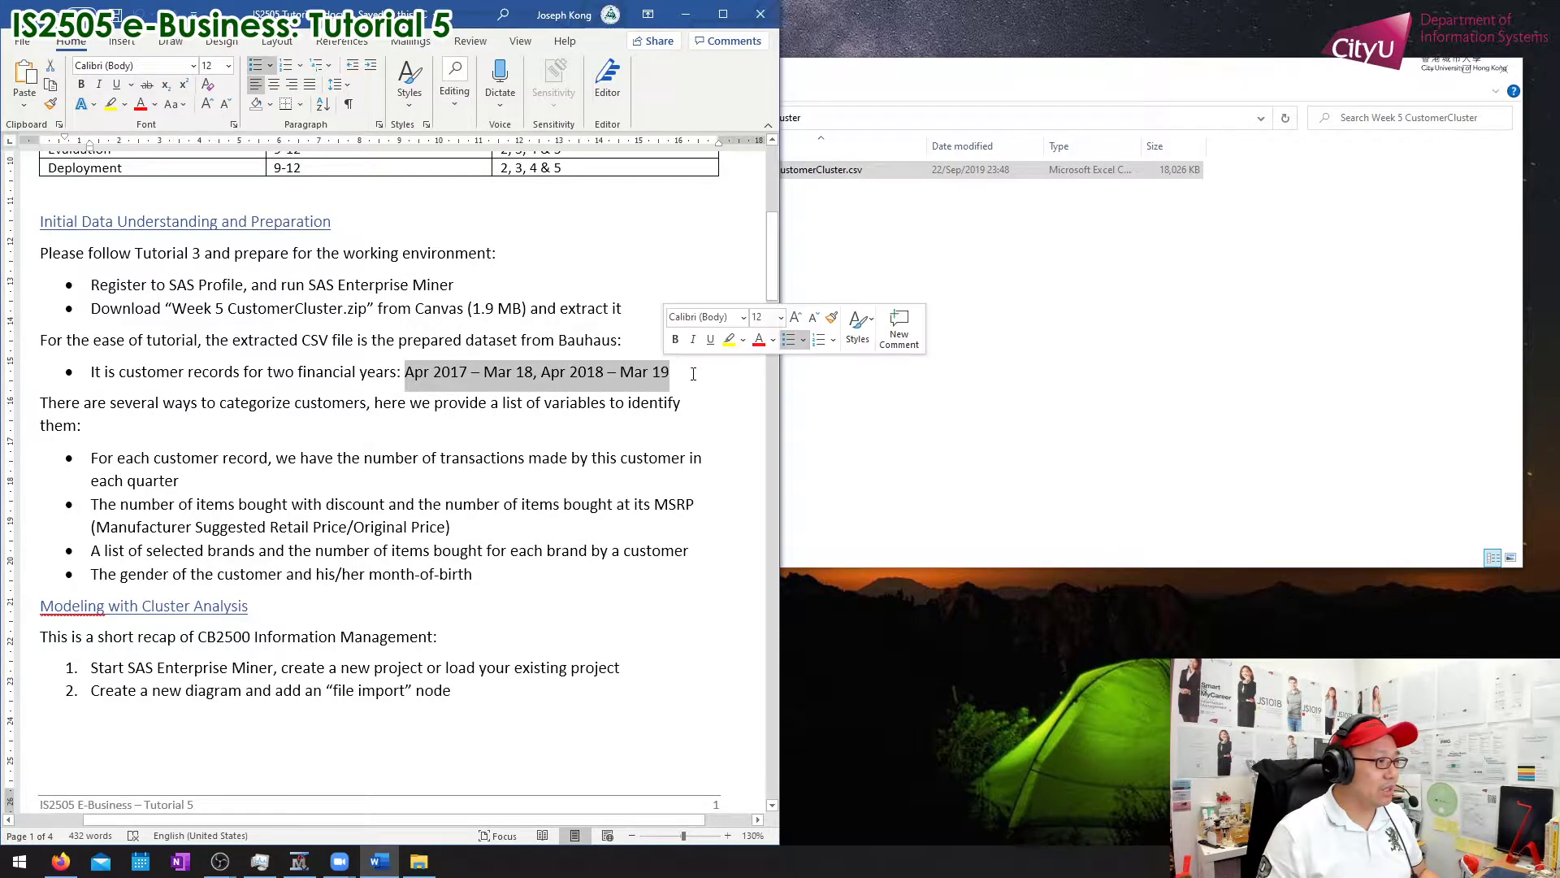
{"action": "left_click", "coordinate": [693, 374]}
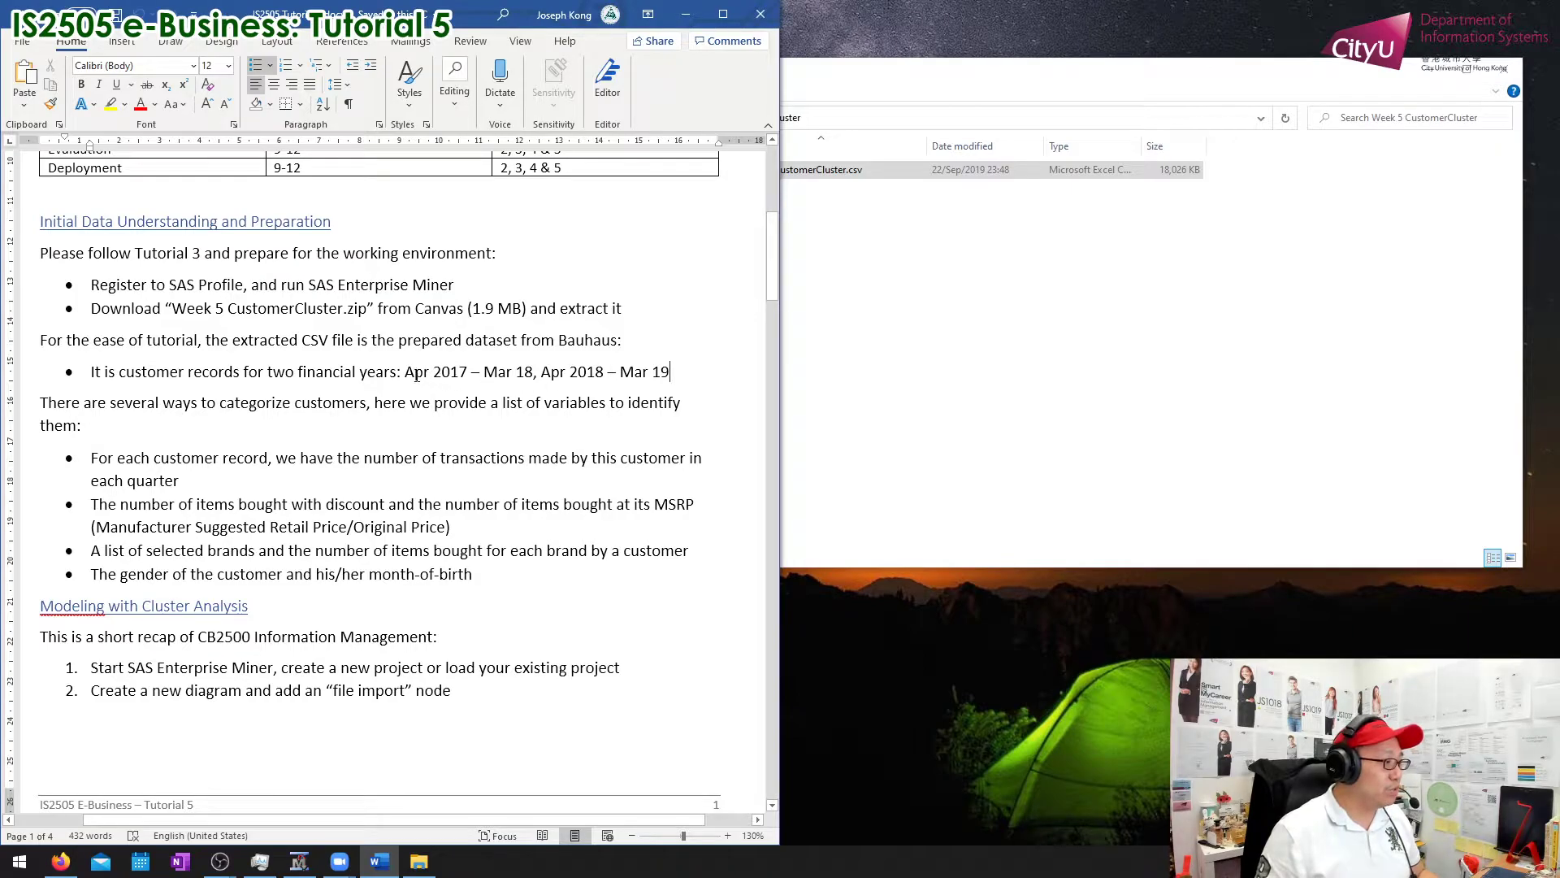
{"action": "left_click_drag", "start_coordinate": [406, 371], "coordinate": [670, 373]}
{"action": "left_click", "coordinate": [449, 372]}
{"action": "left_click", "coordinate": [458, 372]}
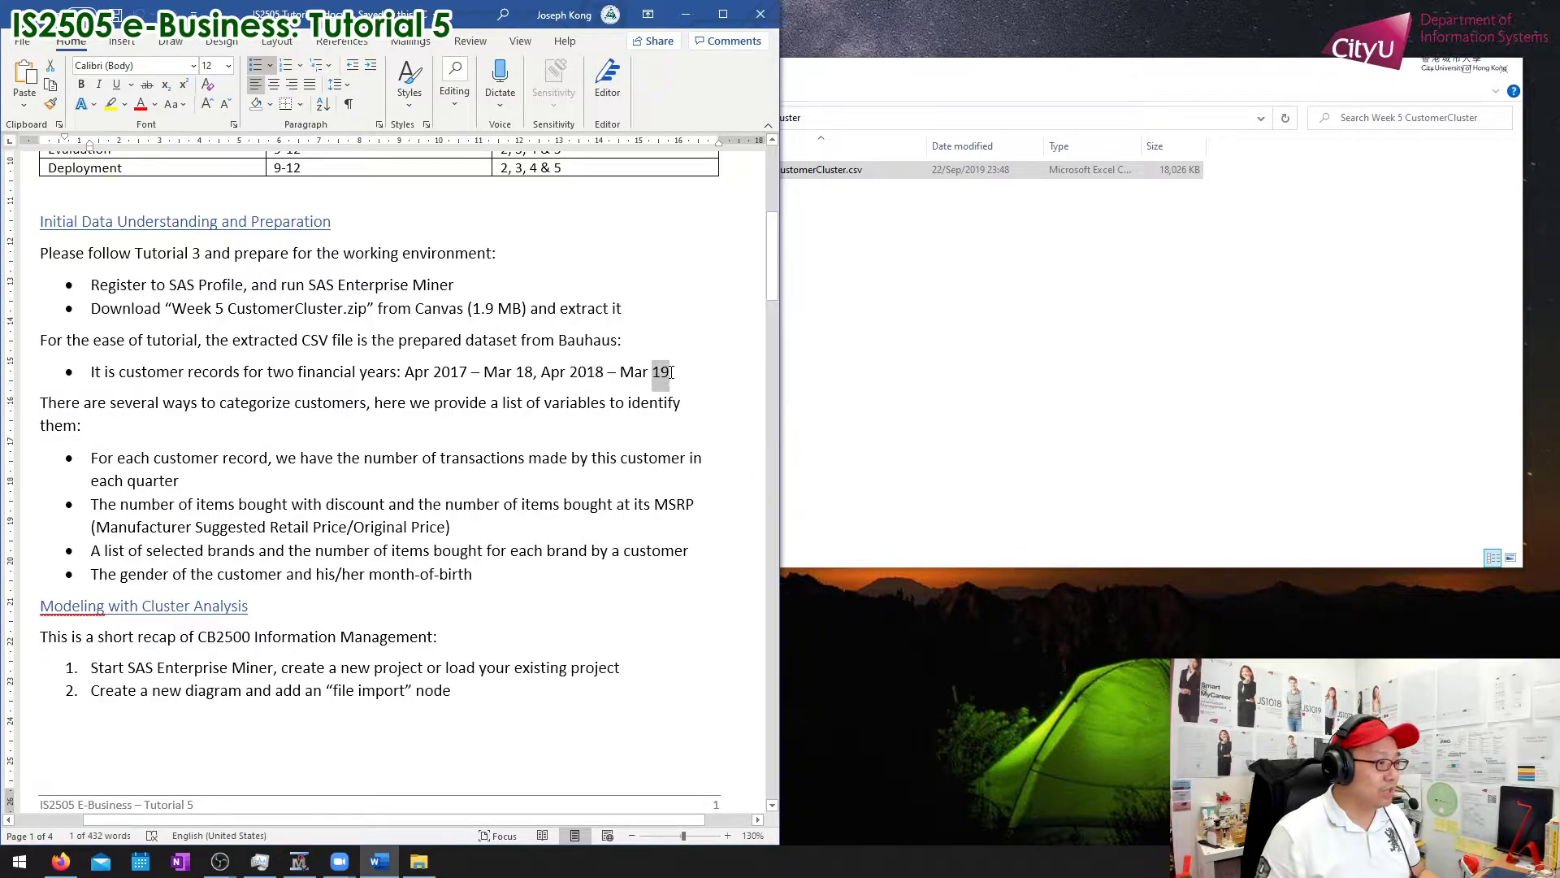
{"action": "left_click", "coordinate": [698, 382]}
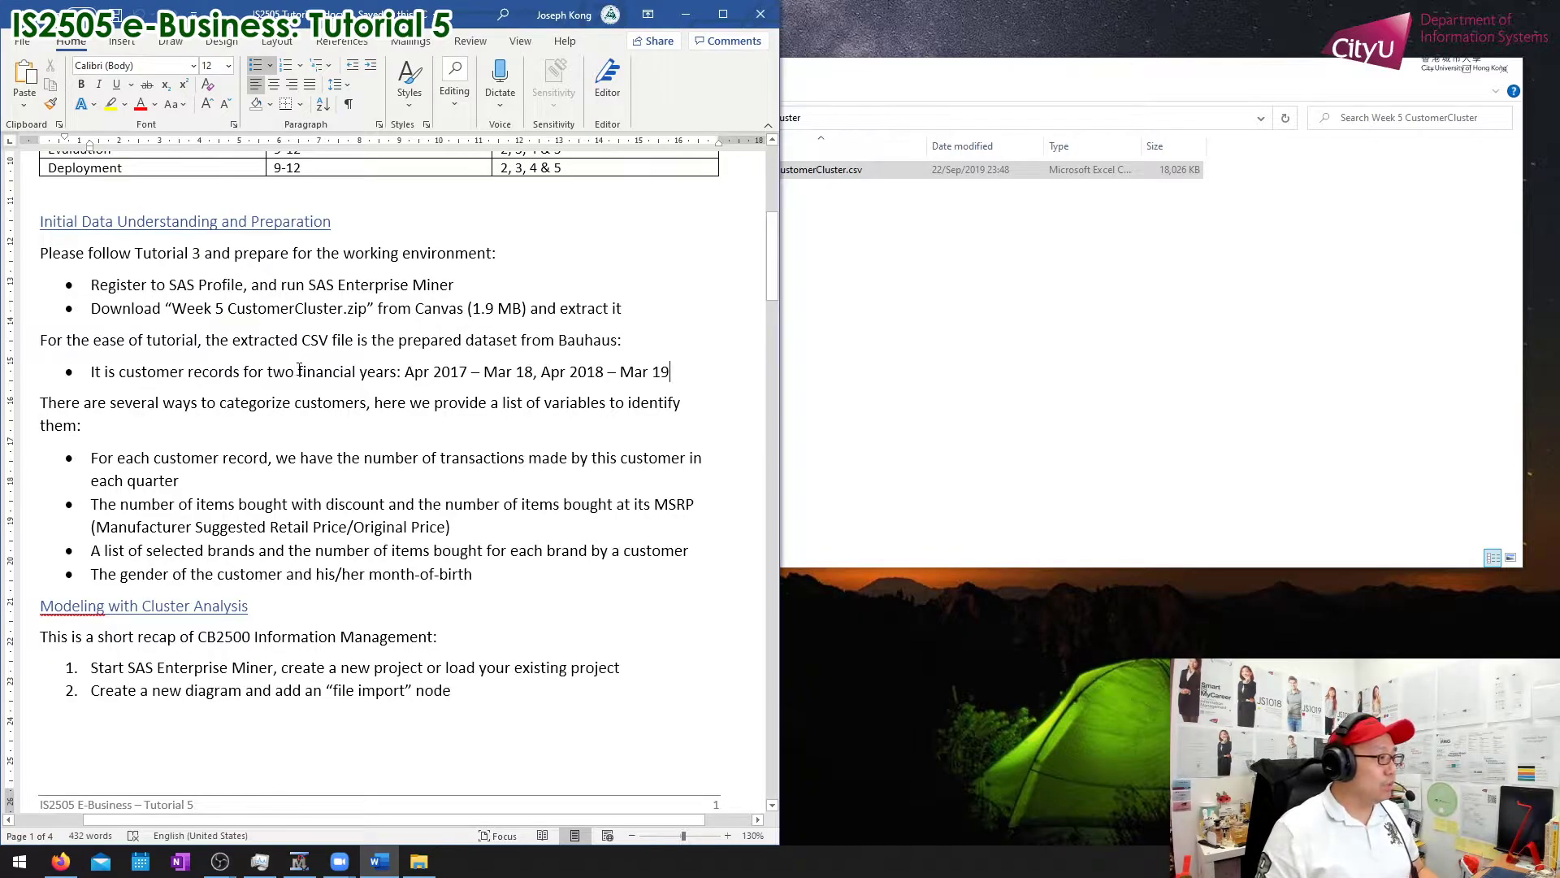
{"action": "left_click_drag", "start_coordinate": [299, 370], "coordinate": [397, 371]}
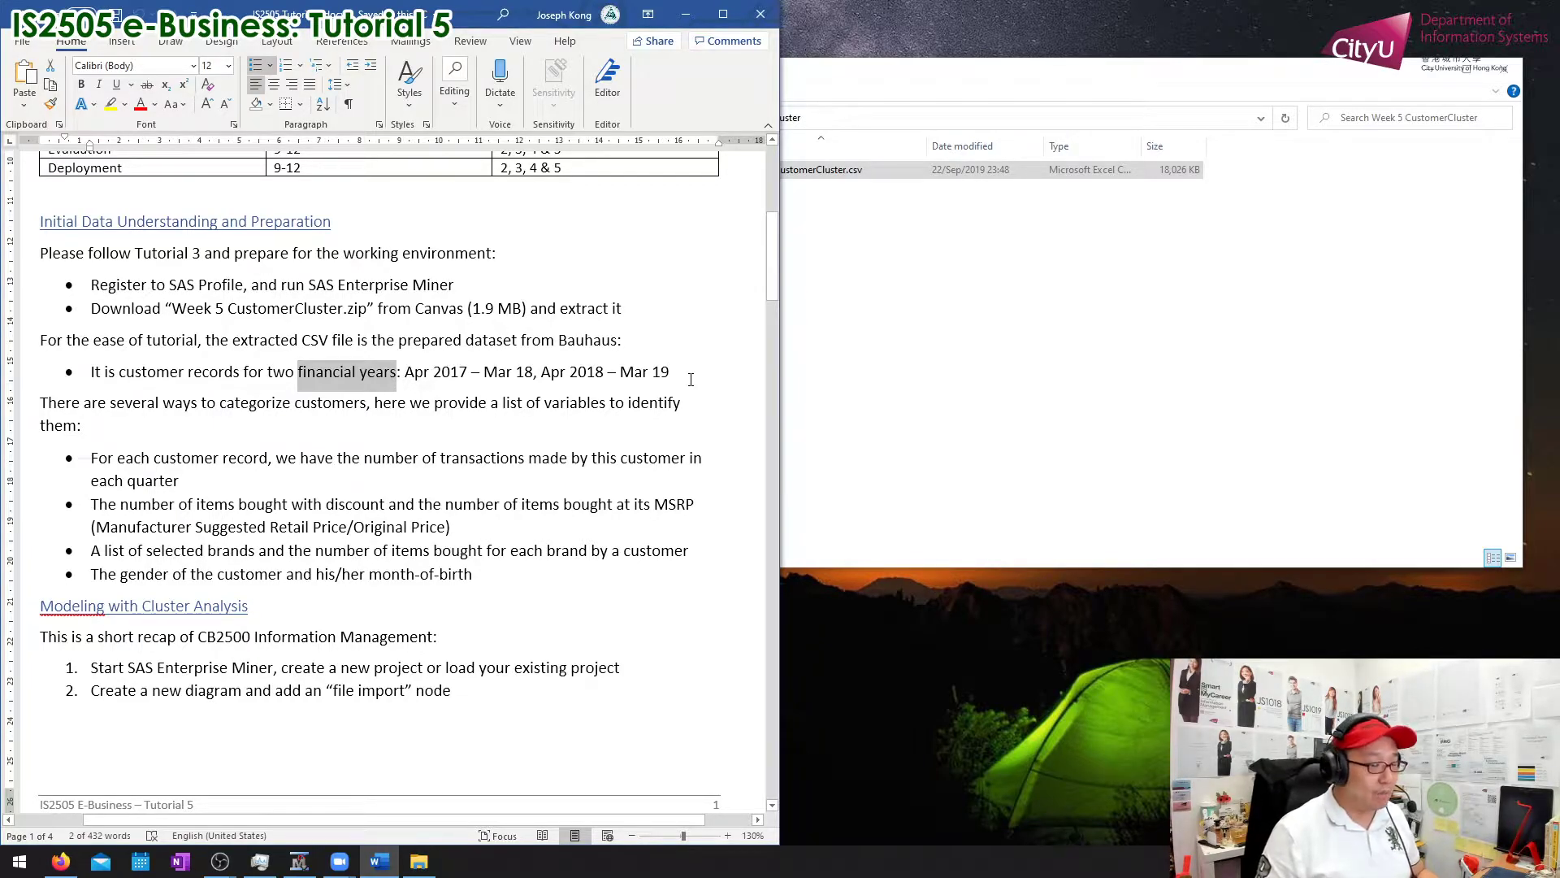
{"action": "left_click_drag", "start_coordinate": [404, 373], "coordinate": [473, 373]}
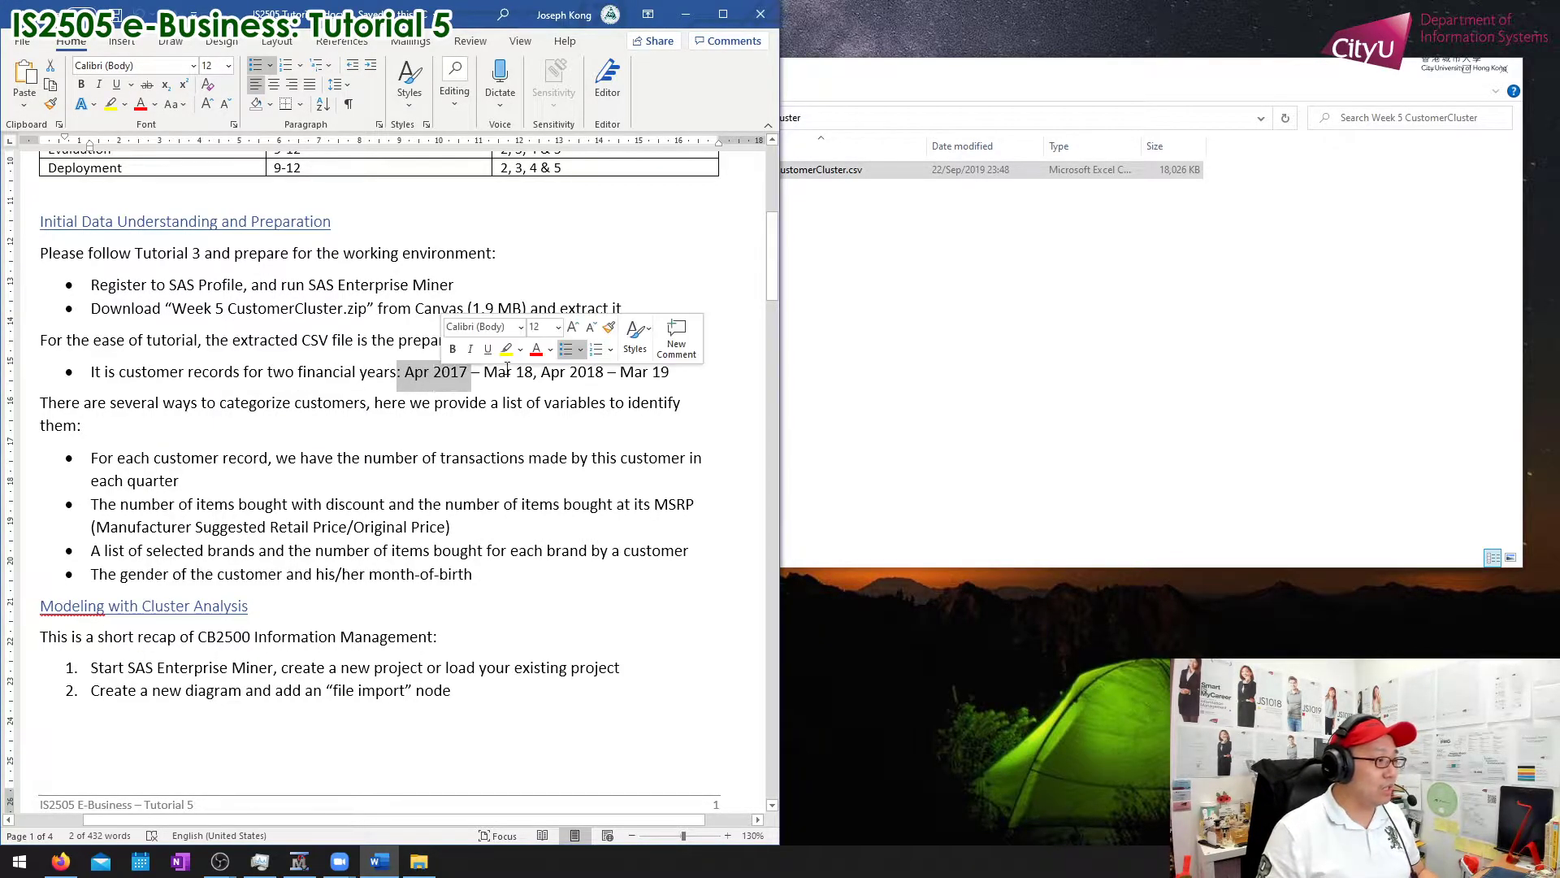
{"action": "double_click", "coordinate": [498, 374]}
{"action": "left_click", "coordinate": [498, 373]}
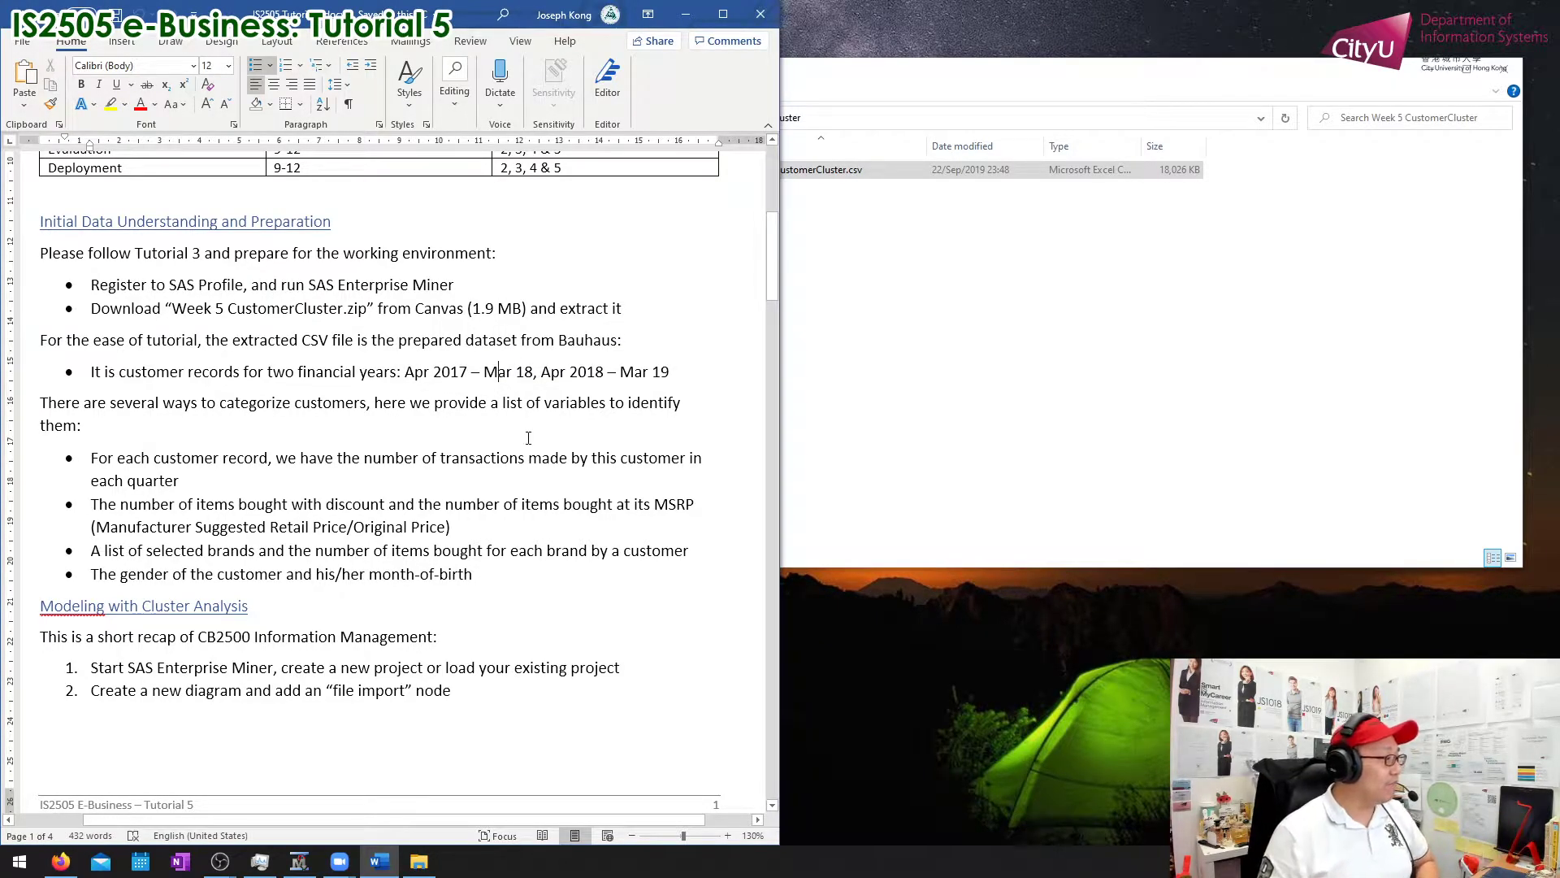
Step: Show the Modeling with Cluster Analysis instructions and switch to Enterprise Miner, placing its window below the CSV entry in the folder
{"action": "scroll", "coordinate": [616, 327], "scroll_direction": "down", "scroll_amount": 5}
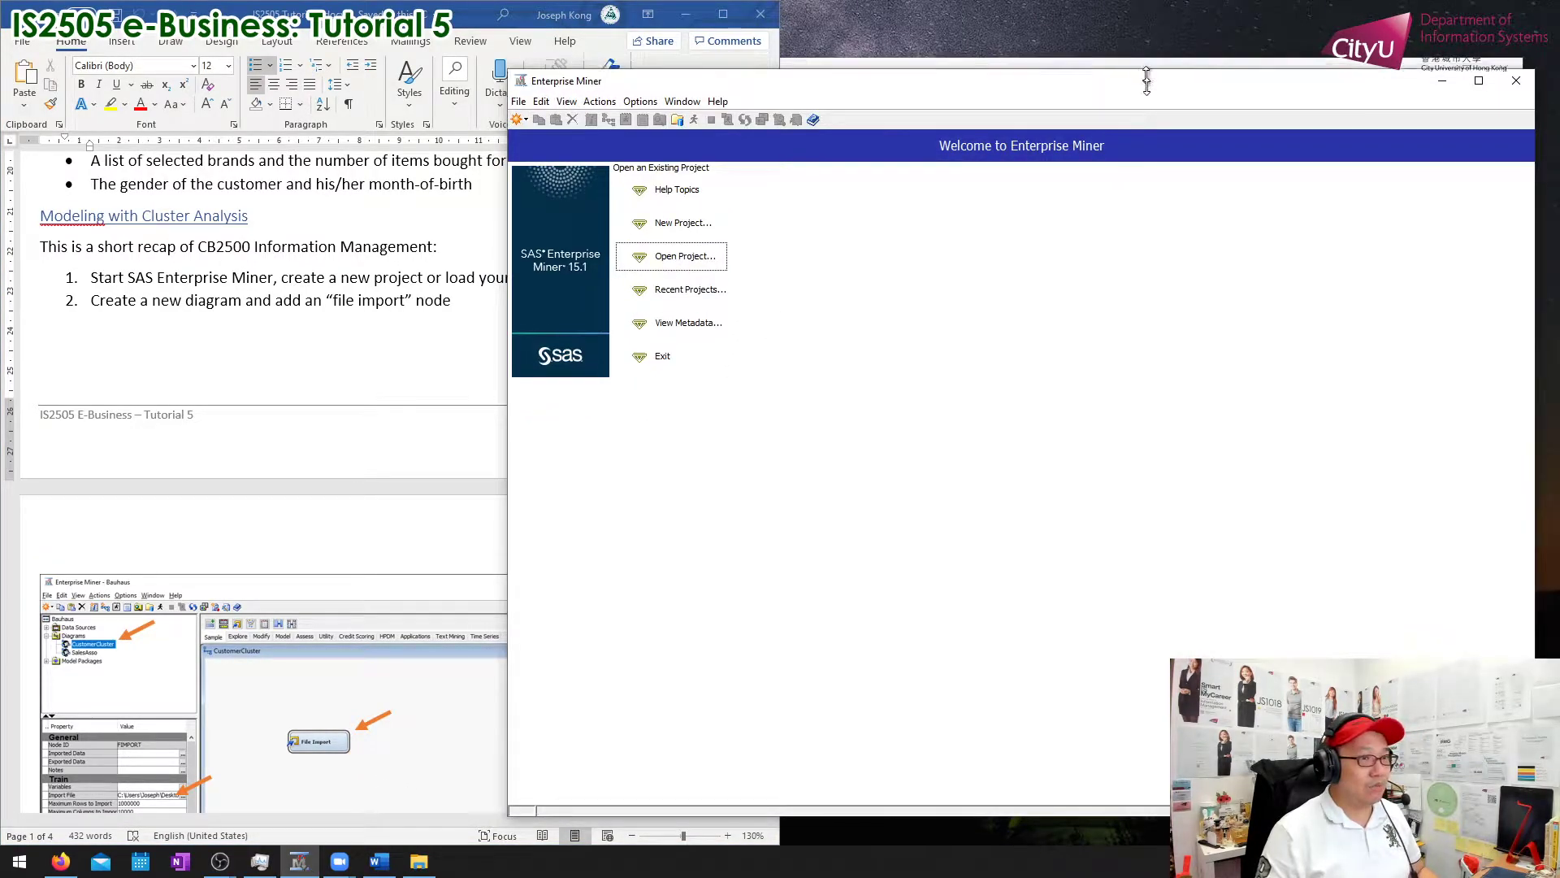
{"action": "left_click_drag", "start_coordinate": [1142, 75], "coordinate": [1233, 254]}
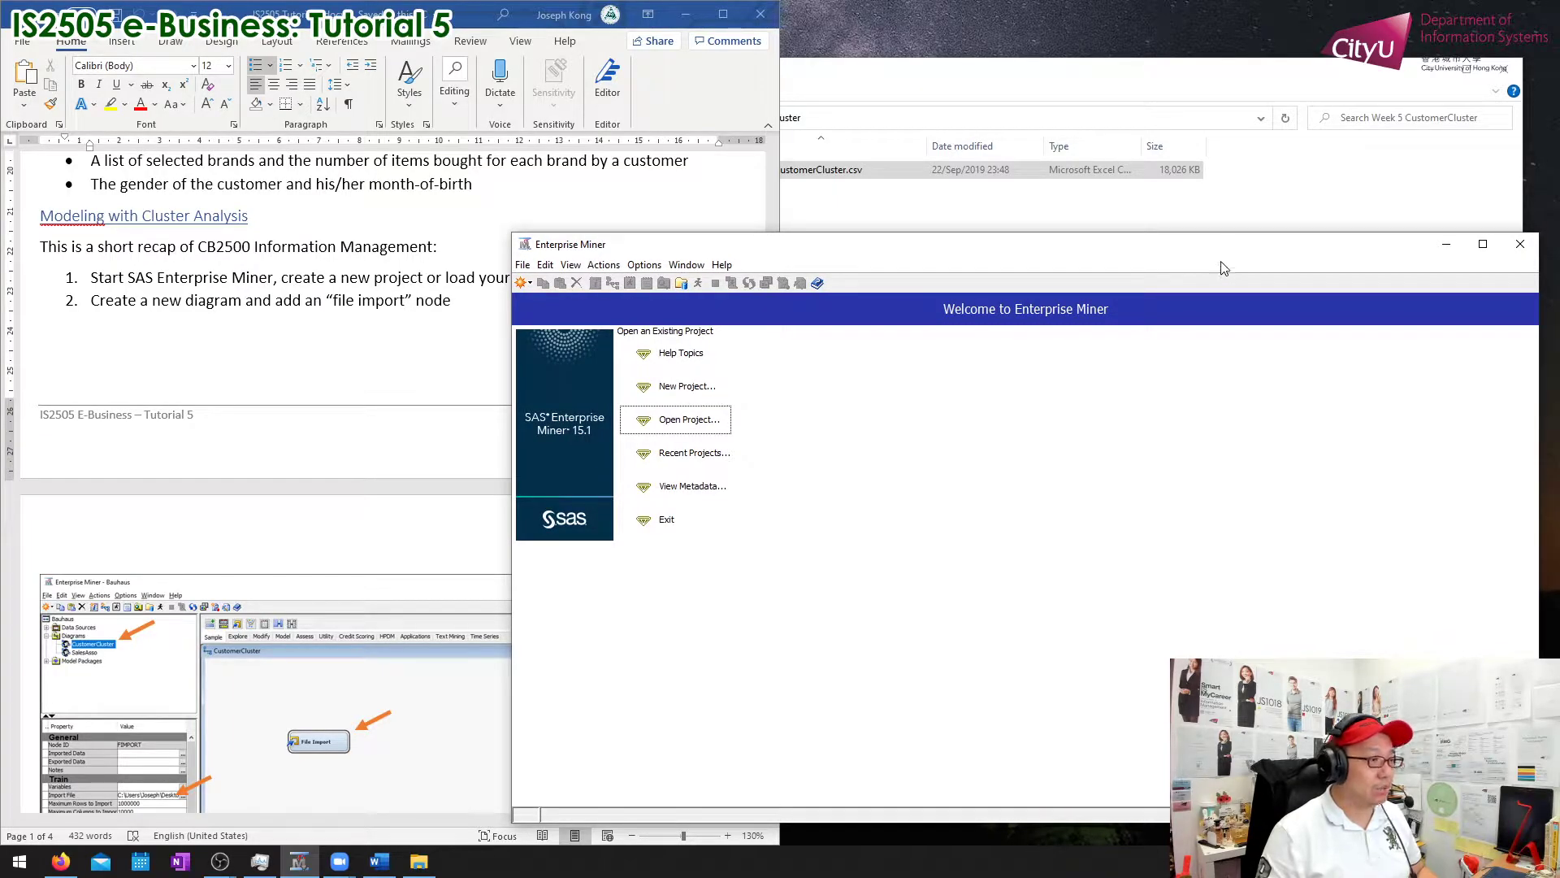
Step: Switch to the browser to show the course page's SAS OnDemand for Academics link and its dashboard's Enterprise Miner entry, and minimize it
{"action": "left_click", "coordinate": [60, 861]}
{"action": "scroll", "coordinate": [686, 305], "scroll_direction": "down", "scroll_amount": 15}
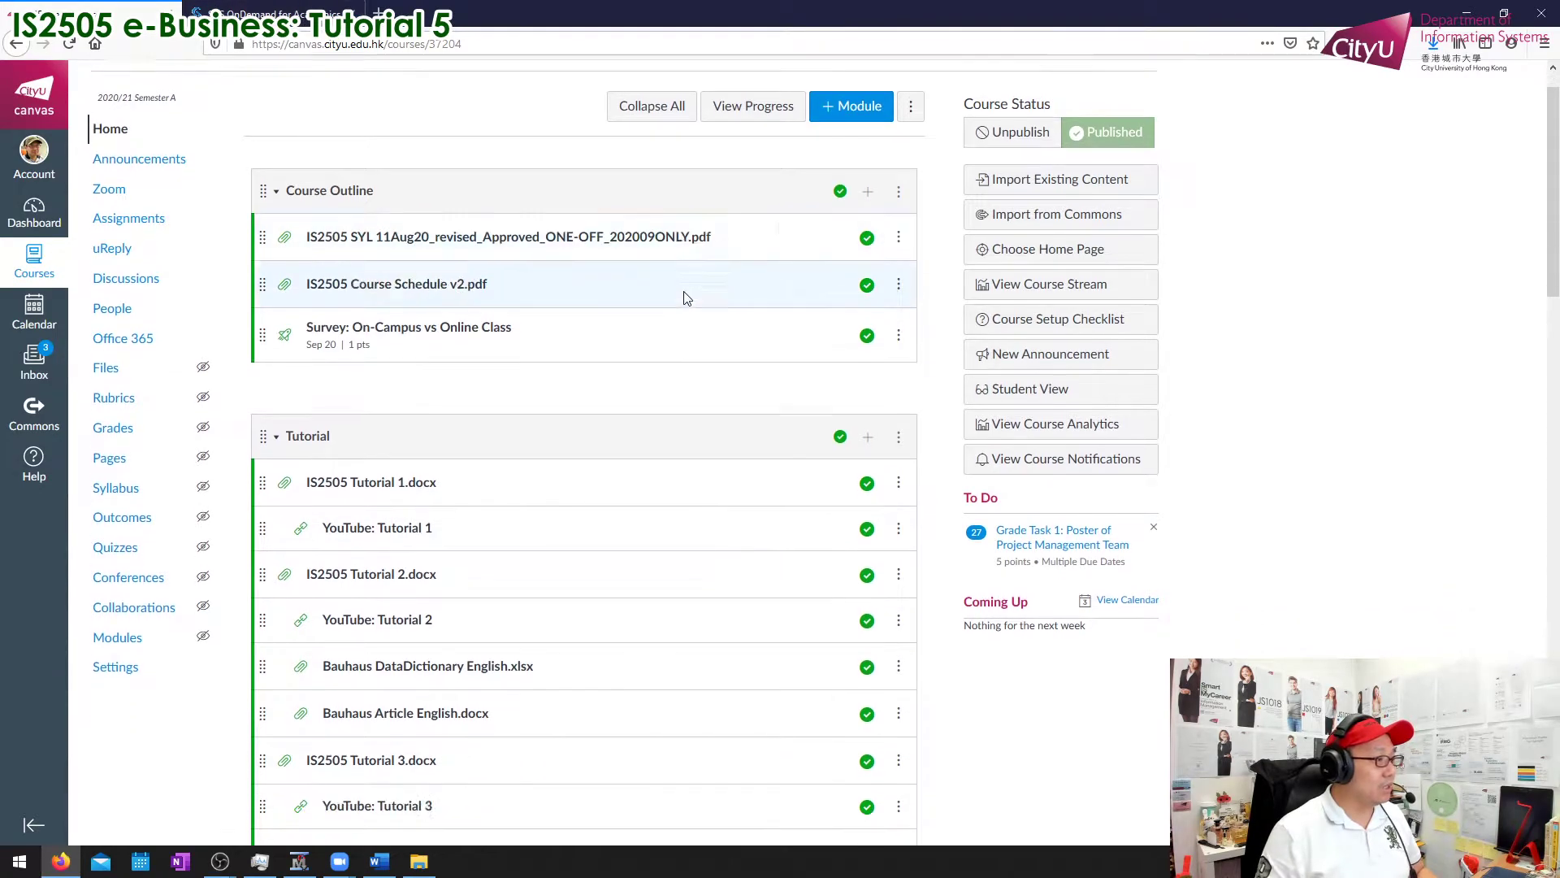
{"action": "scroll", "coordinate": [375, 277], "scroll_direction": "up", "scroll_amount": 2}
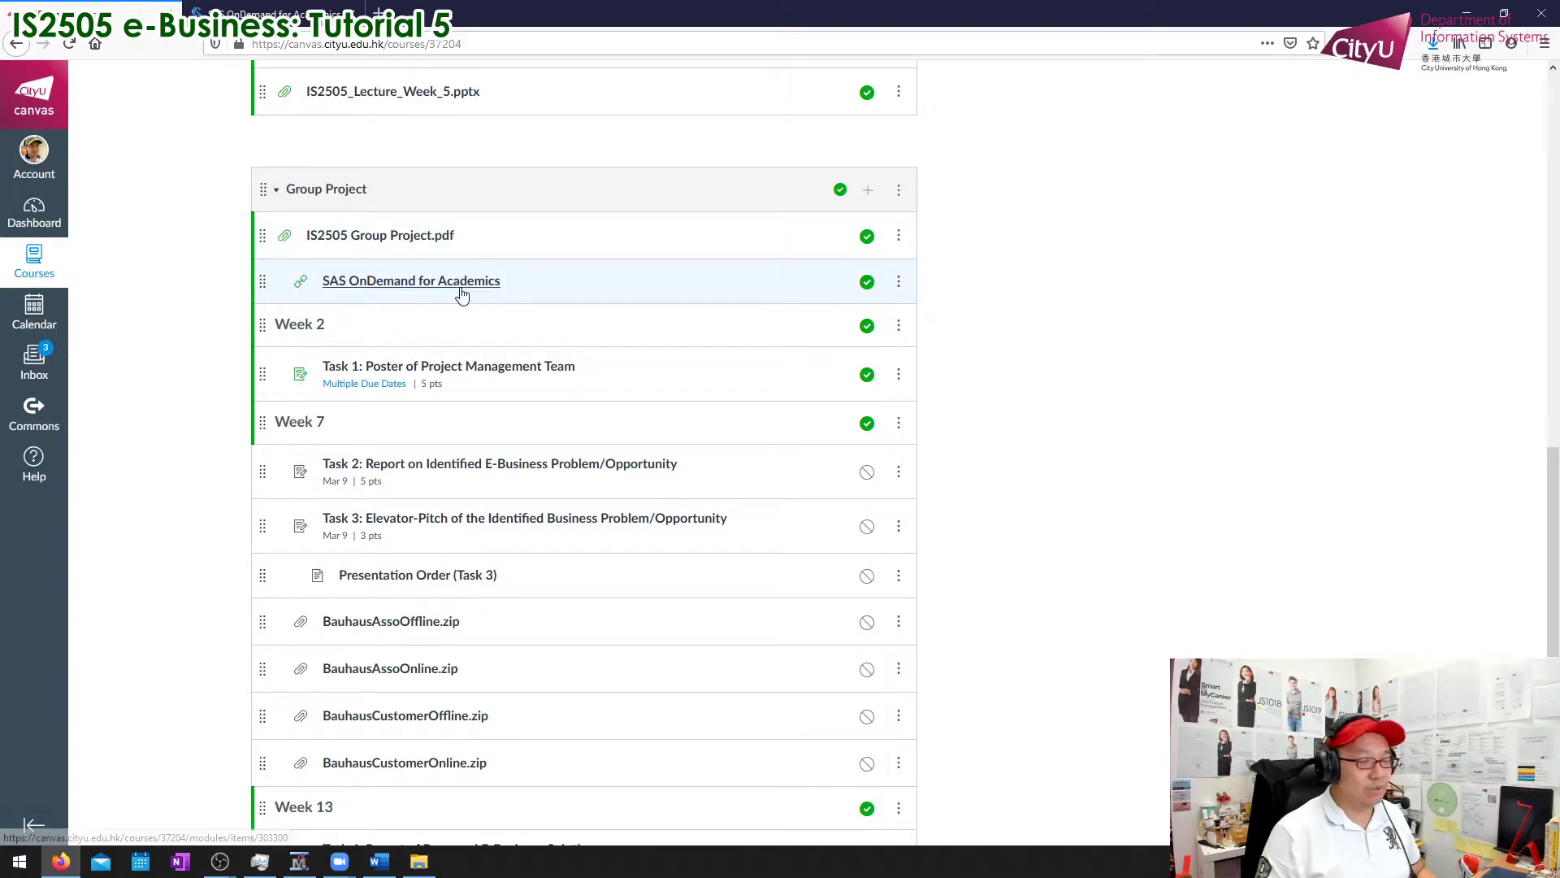
{"action": "left_click", "coordinate": [284, 13]}
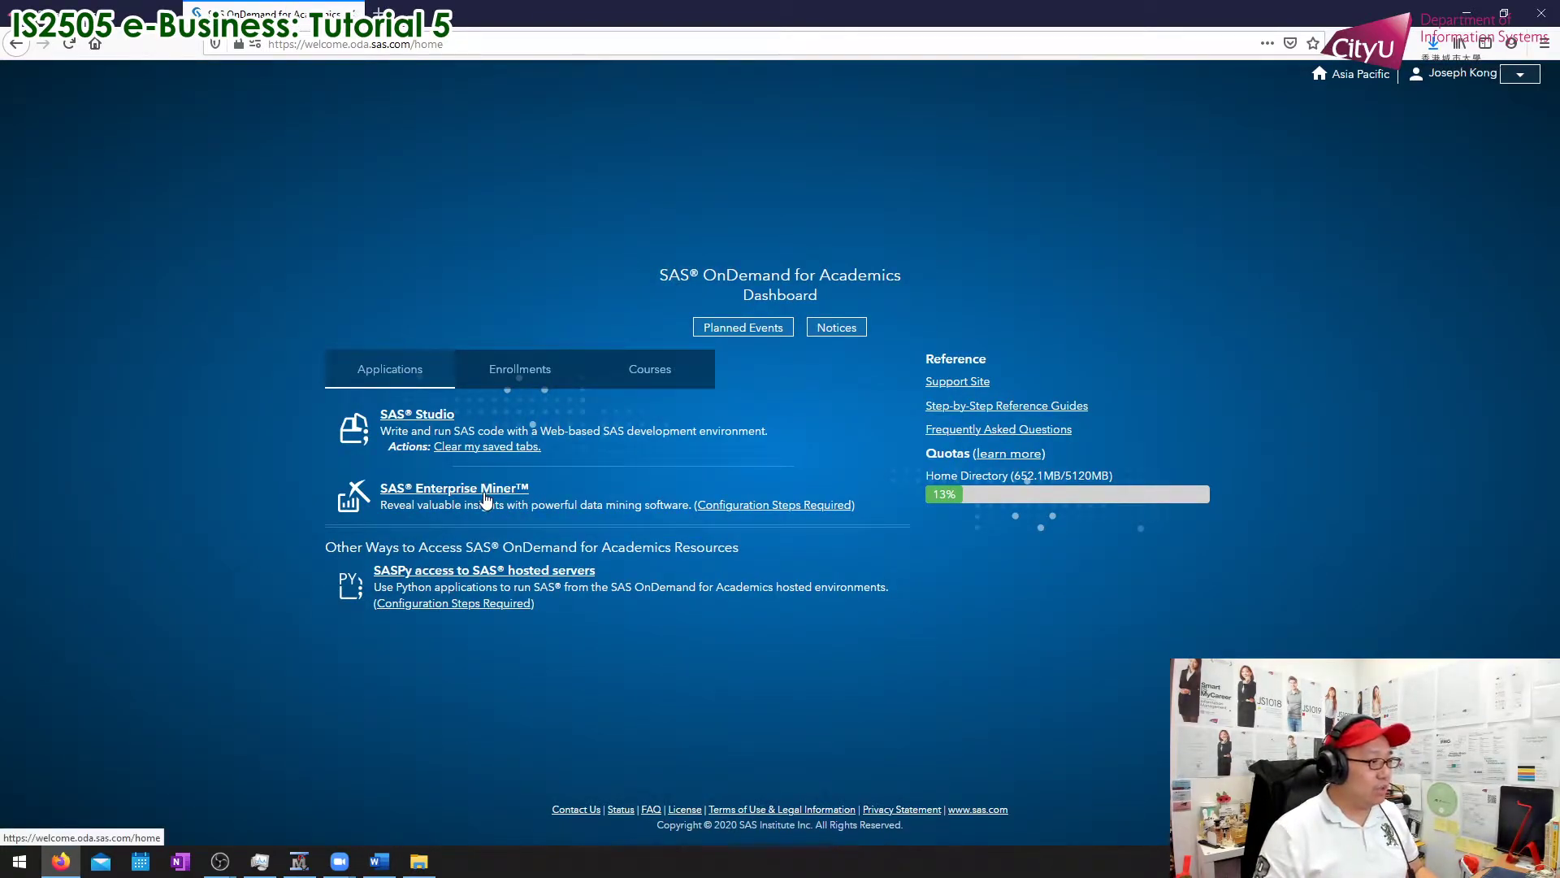
{"action": "left_click", "coordinate": [1466, 13]}
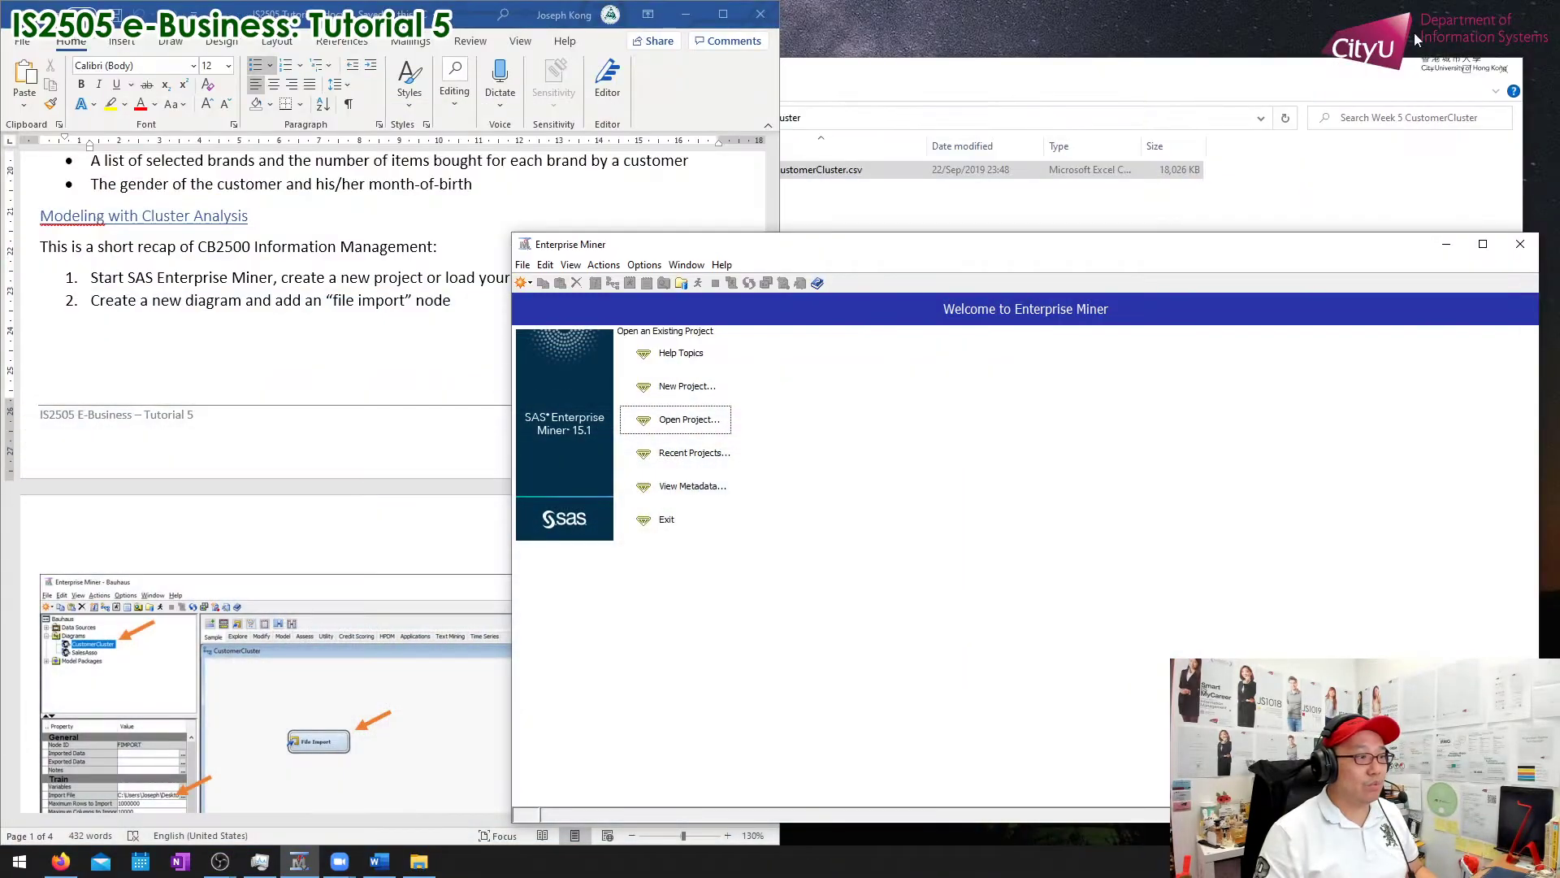
Step: Move the Enterprise Miner window slightly upward and open the existing project BauhausLab4Demo from My Folder
{"action": "left_click_drag", "start_coordinate": [1167, 255], "coordinate": [1176, 225]}
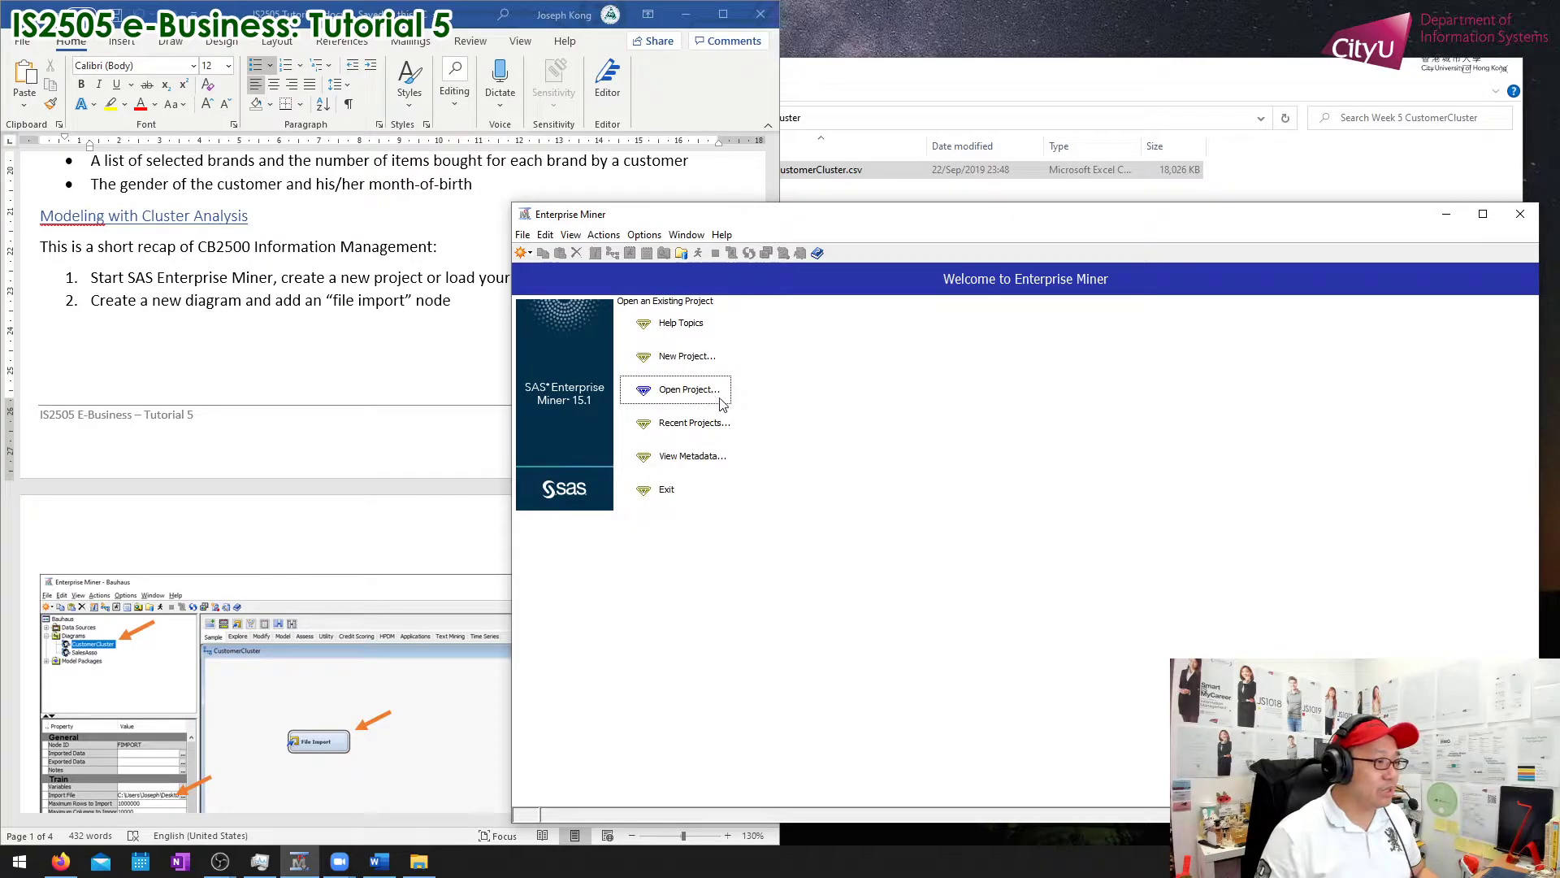
{"action": "left_click", "coordinate": [716, 394]}
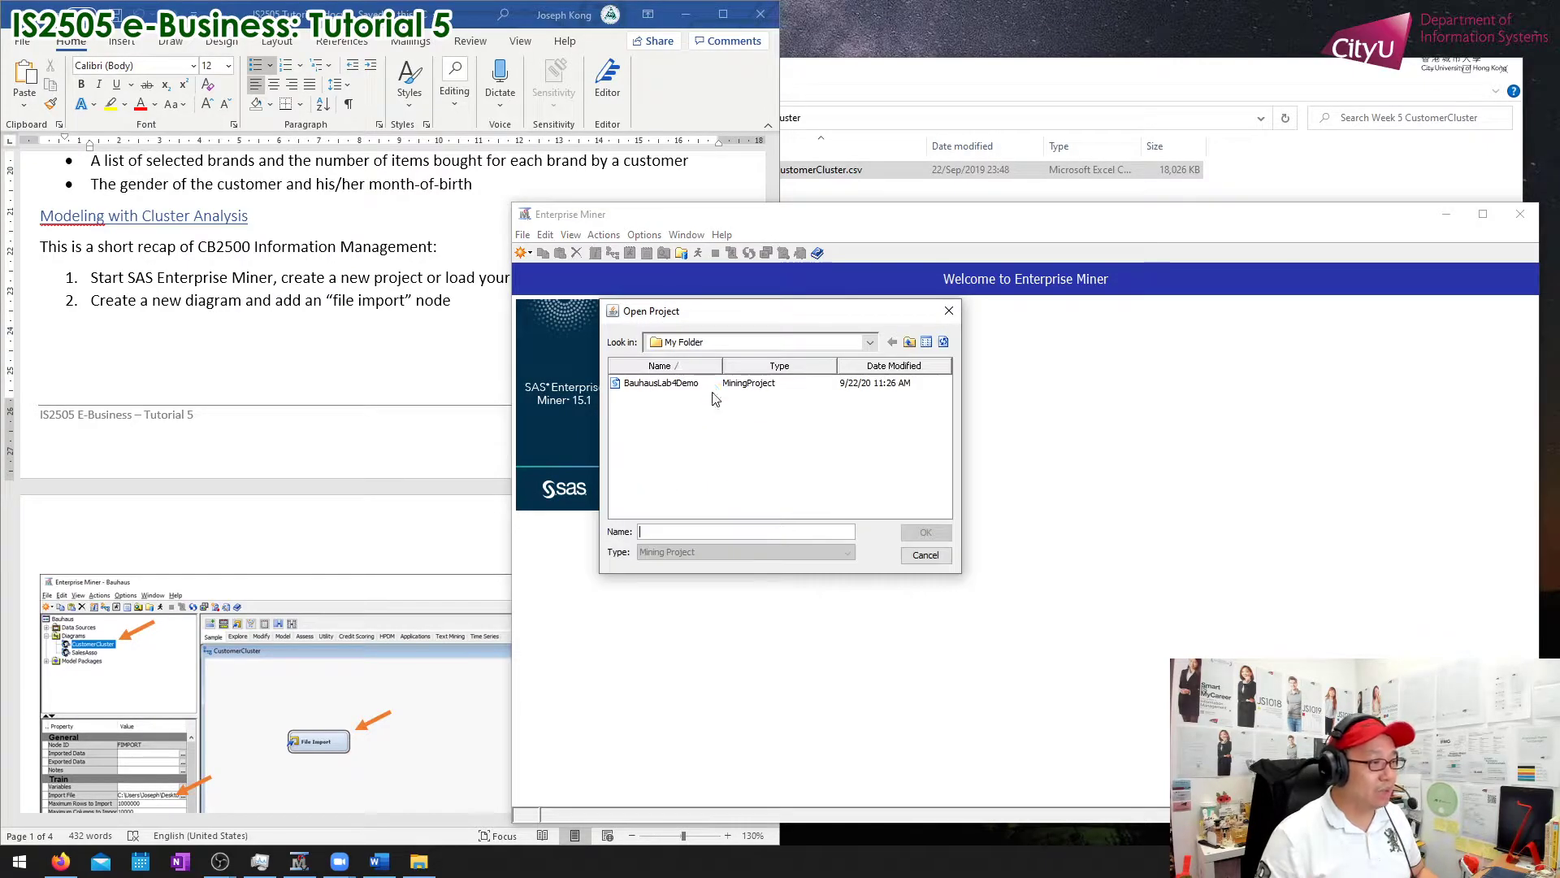
{"action": "left_click", "coordinate": [702, 391]}
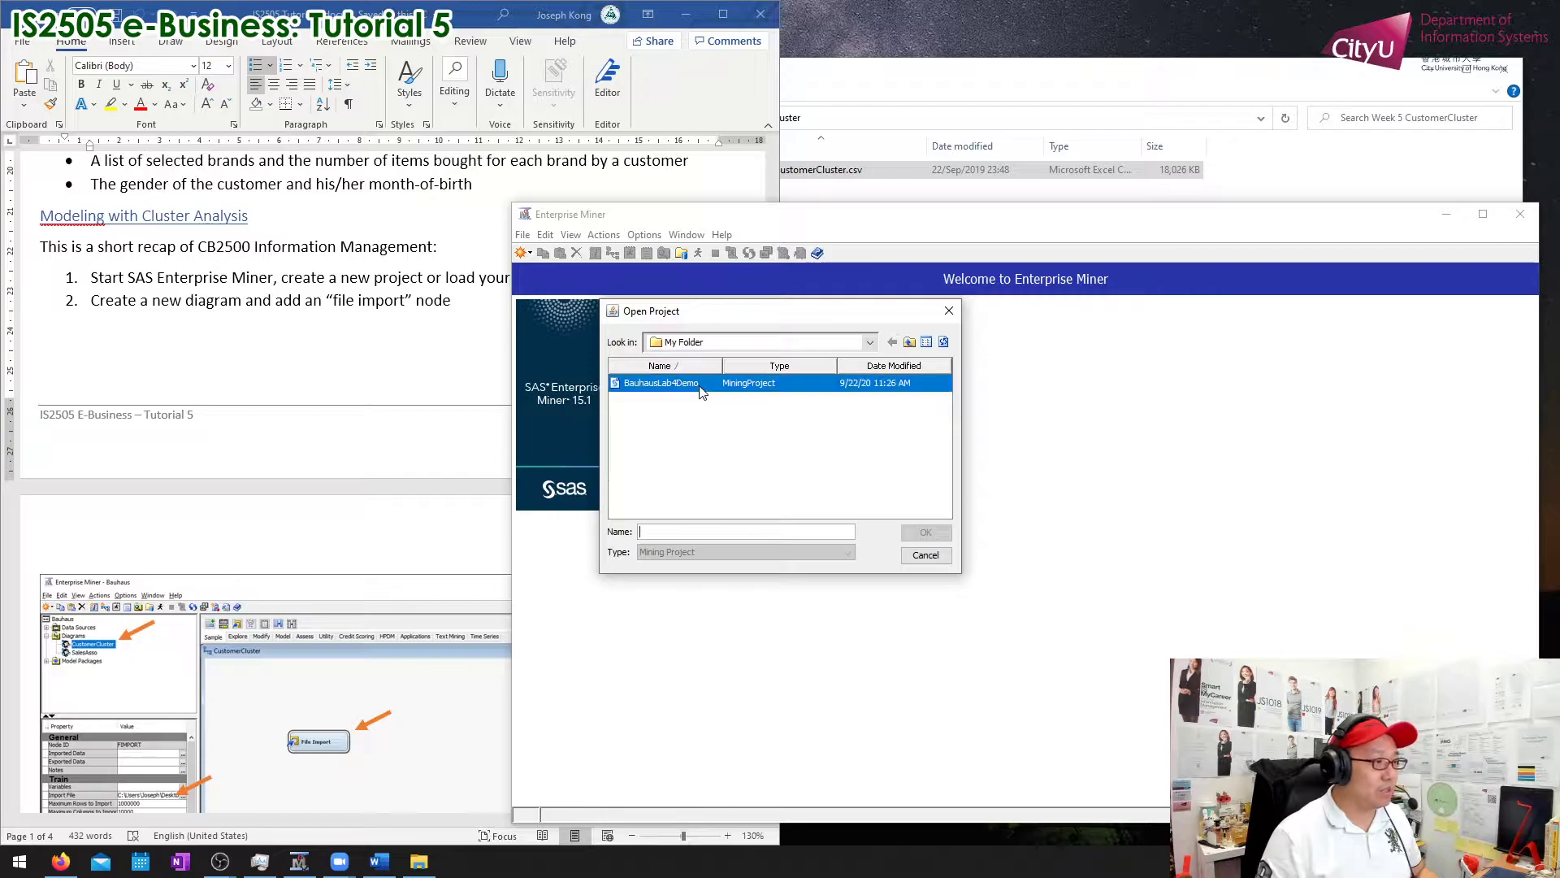
{"action": "left_click", "coordinate": [931, 557]}
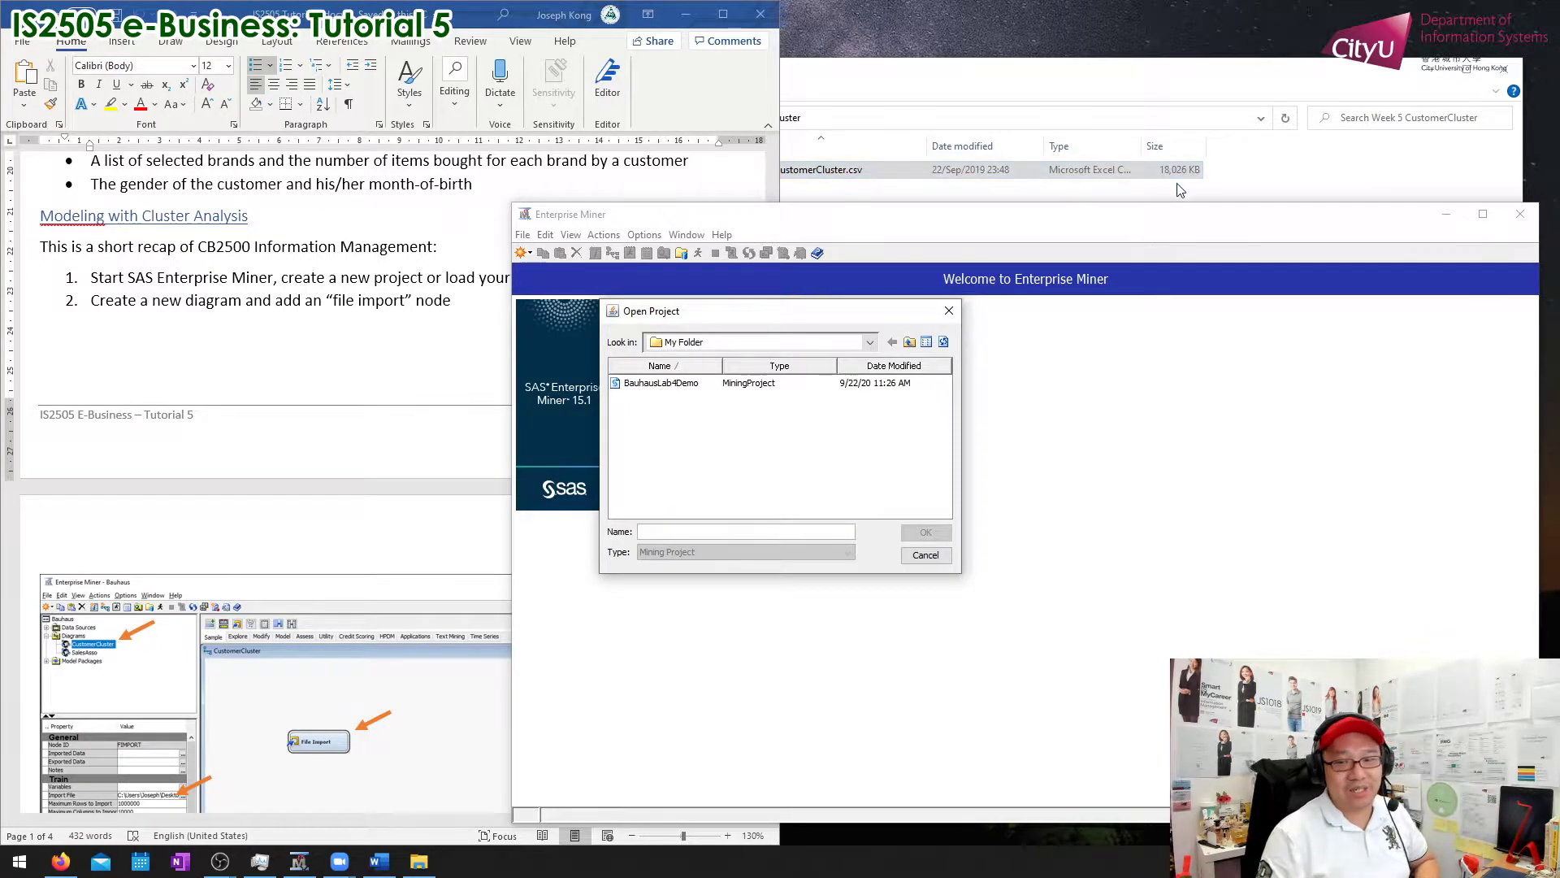
{"action": "left_click", "coordinate": [674, 386]}
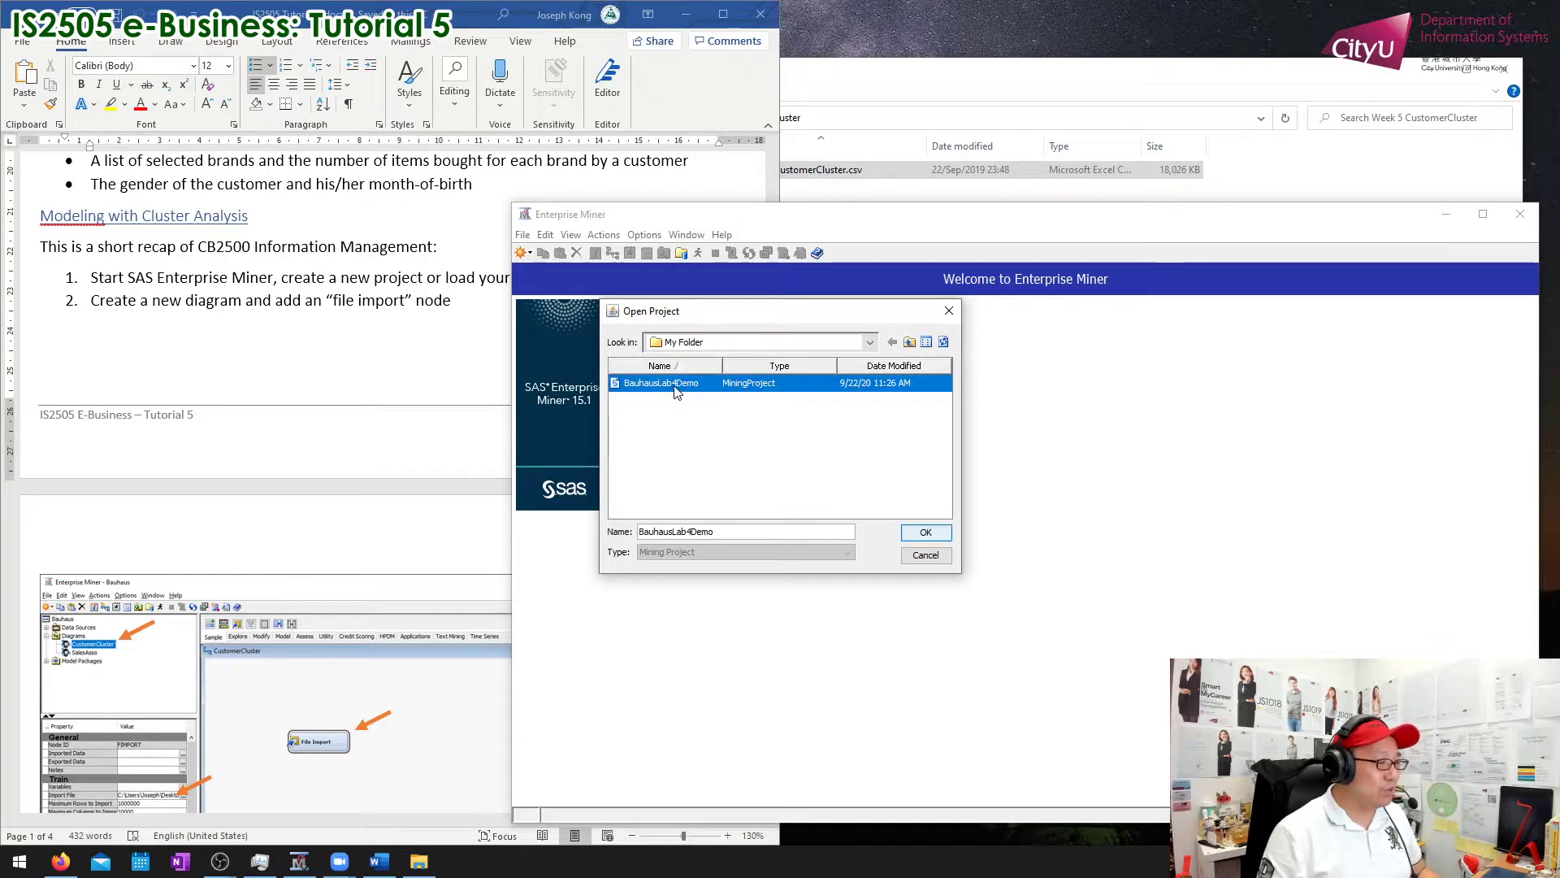
{"action": "left_click", "coordinate": [924, 532]}
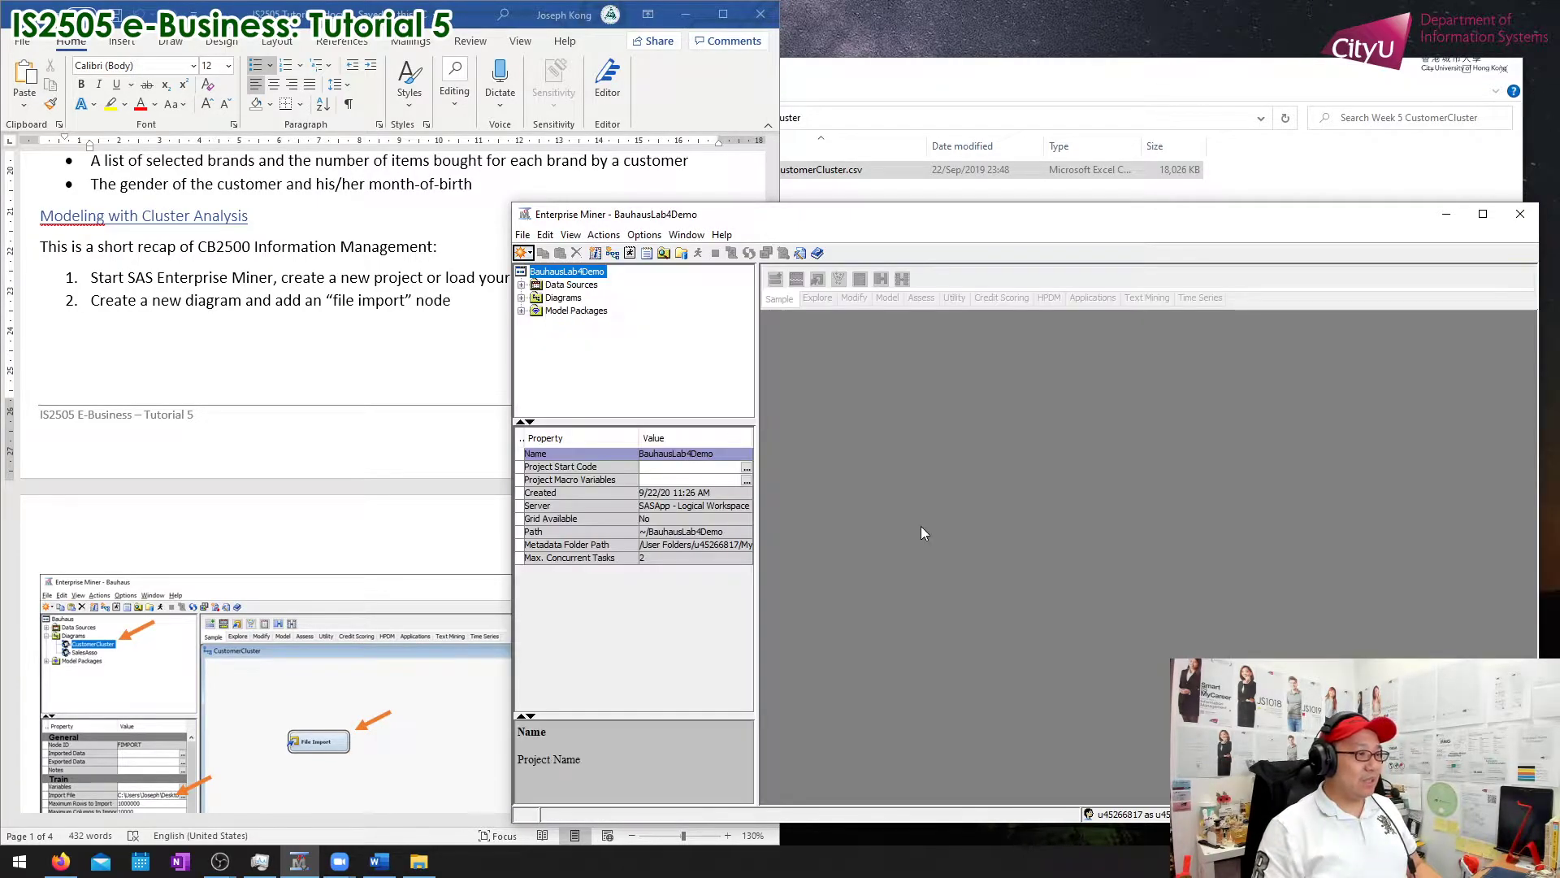
Step: Expand the project's diagrams, view the existing SalesAsso diagram, and close it
{"action": "left_click", "coordinate": [563, 297]}
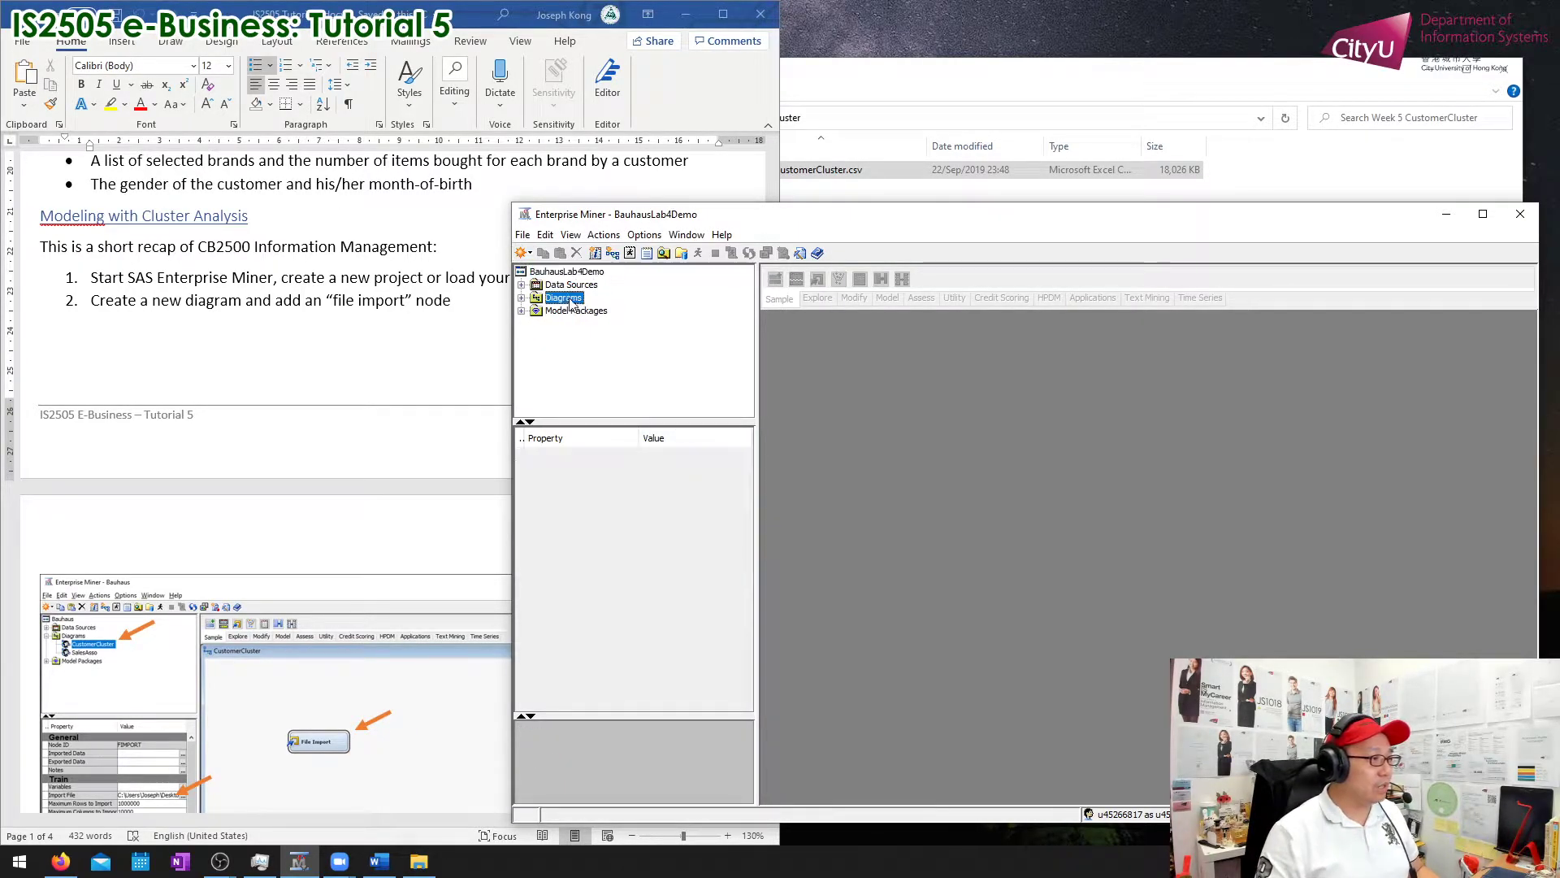
{"action": "left_click", "coordinate": [522, 298]}
{"action": "left_click", "coordinate": [589, 314]}
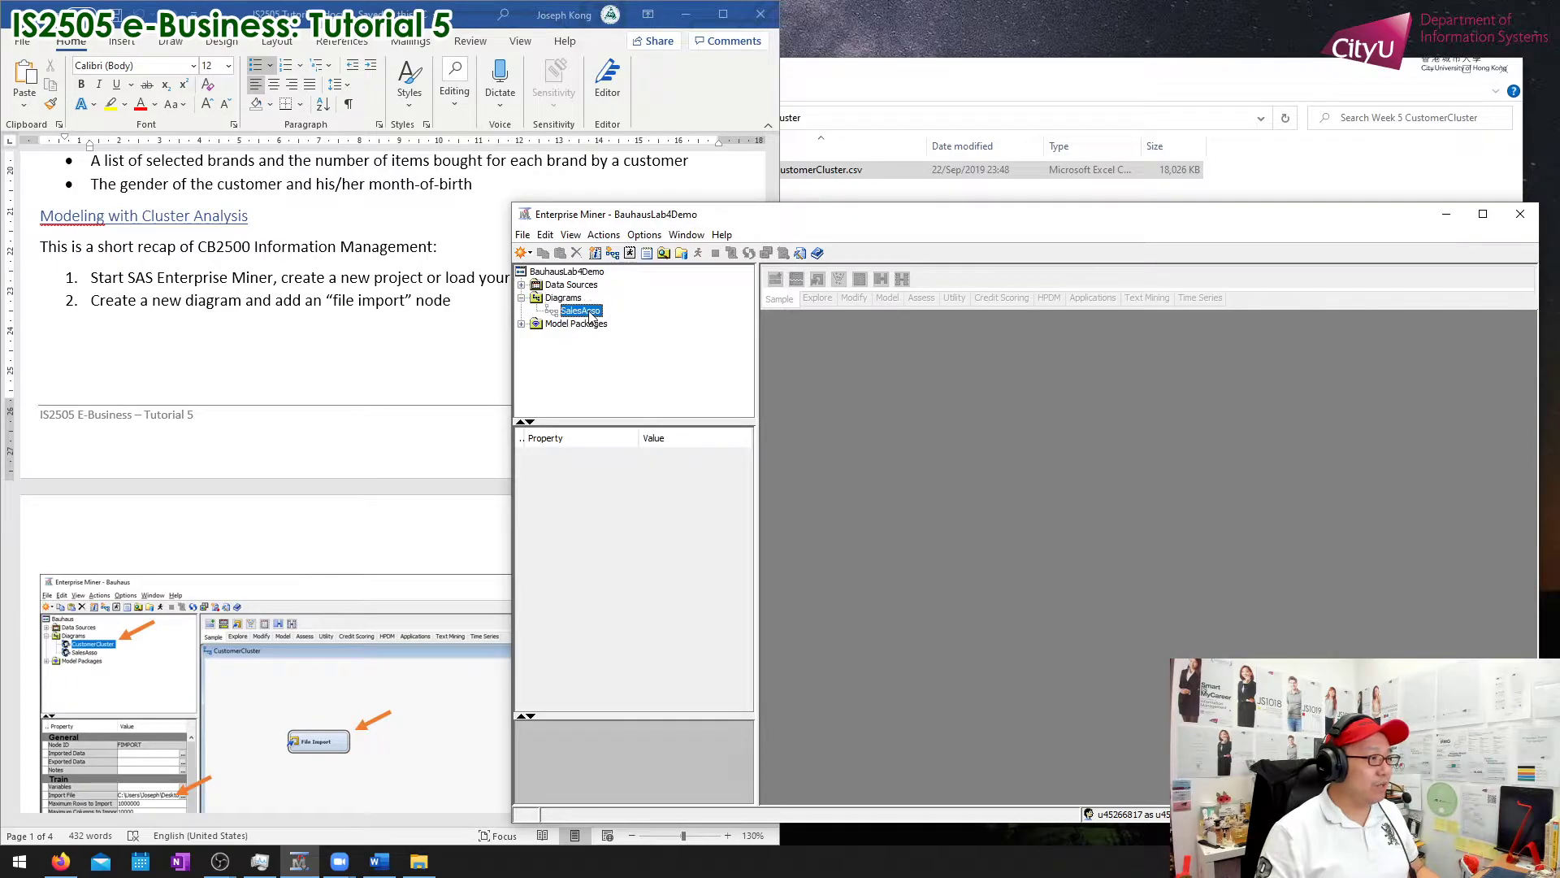
{"action": "double_click", "coordinate": [589, 312]}
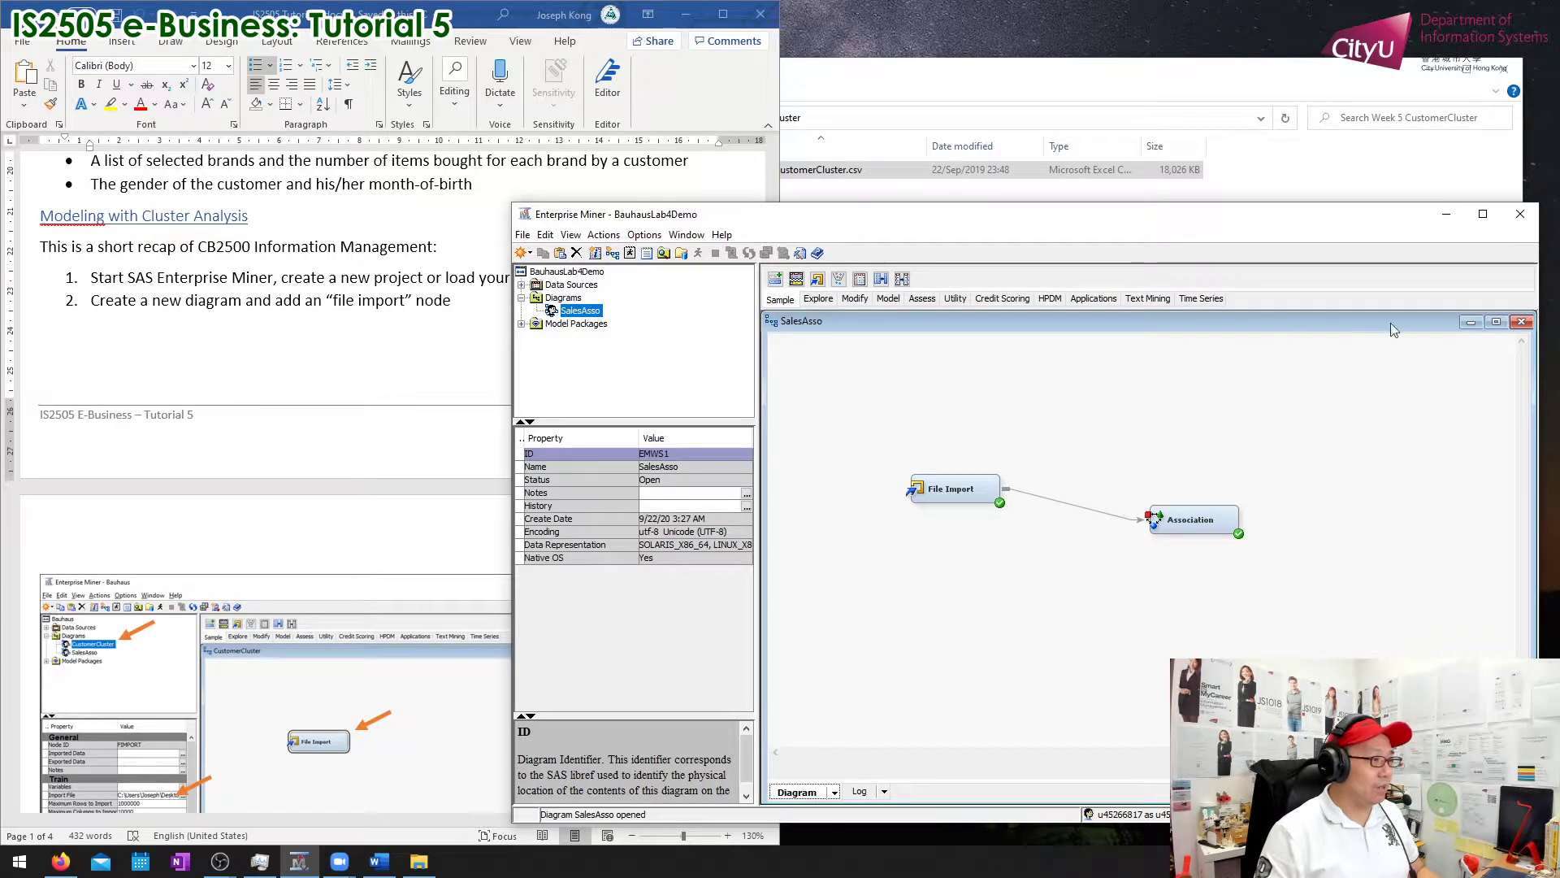
{"action": "left_click", "coordinate": [1521, 323]}
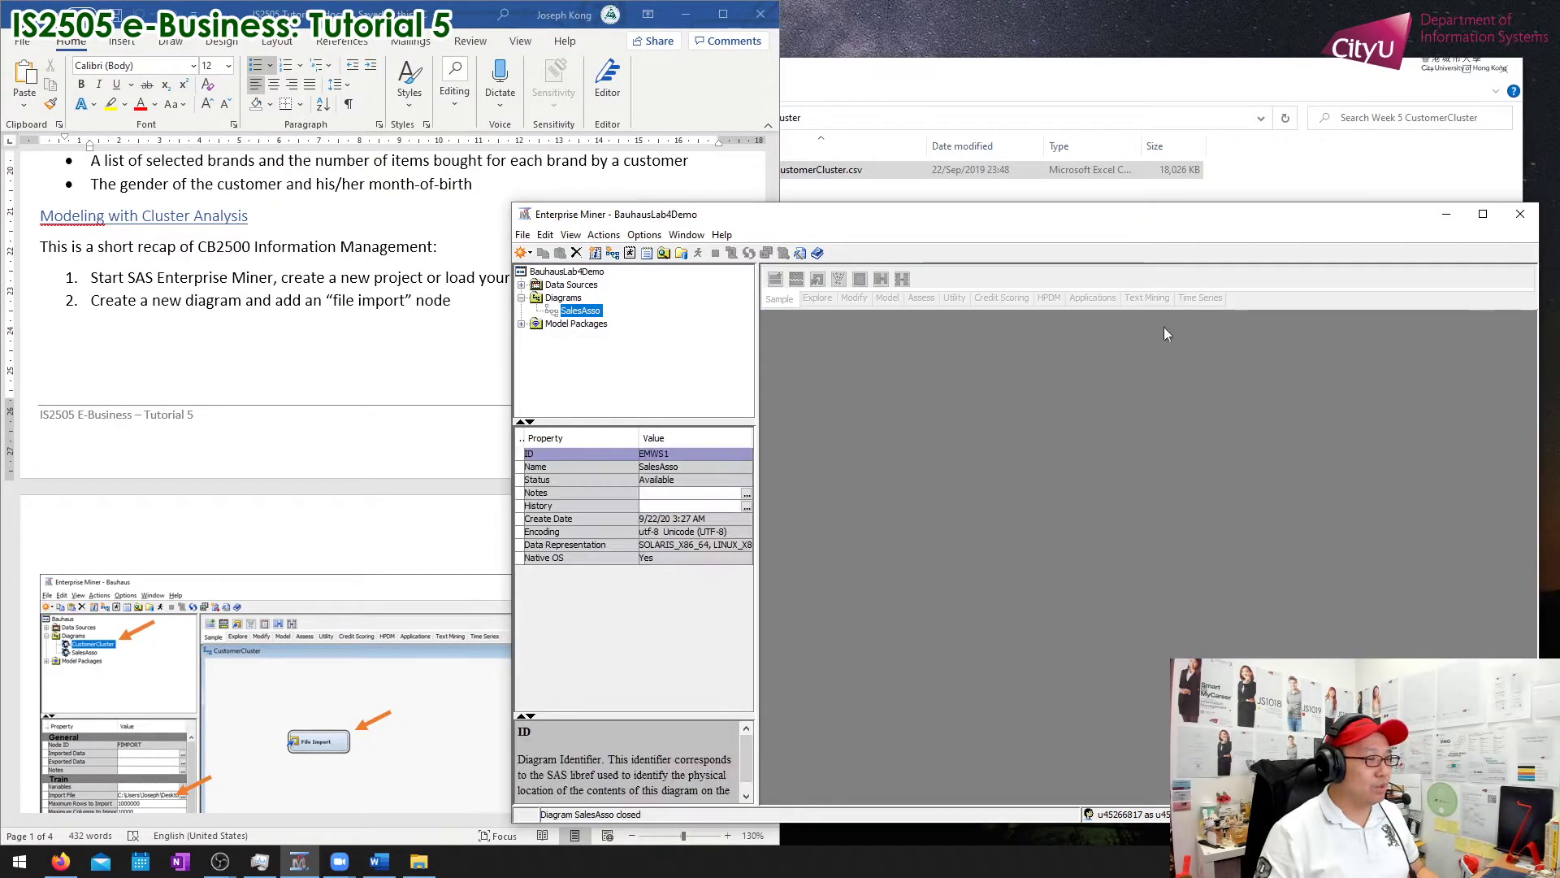
Step: Create a new diagram named CustomerCluster in the project and keep it selected
{"action": "left_click", "coordinate": [589, 298]}
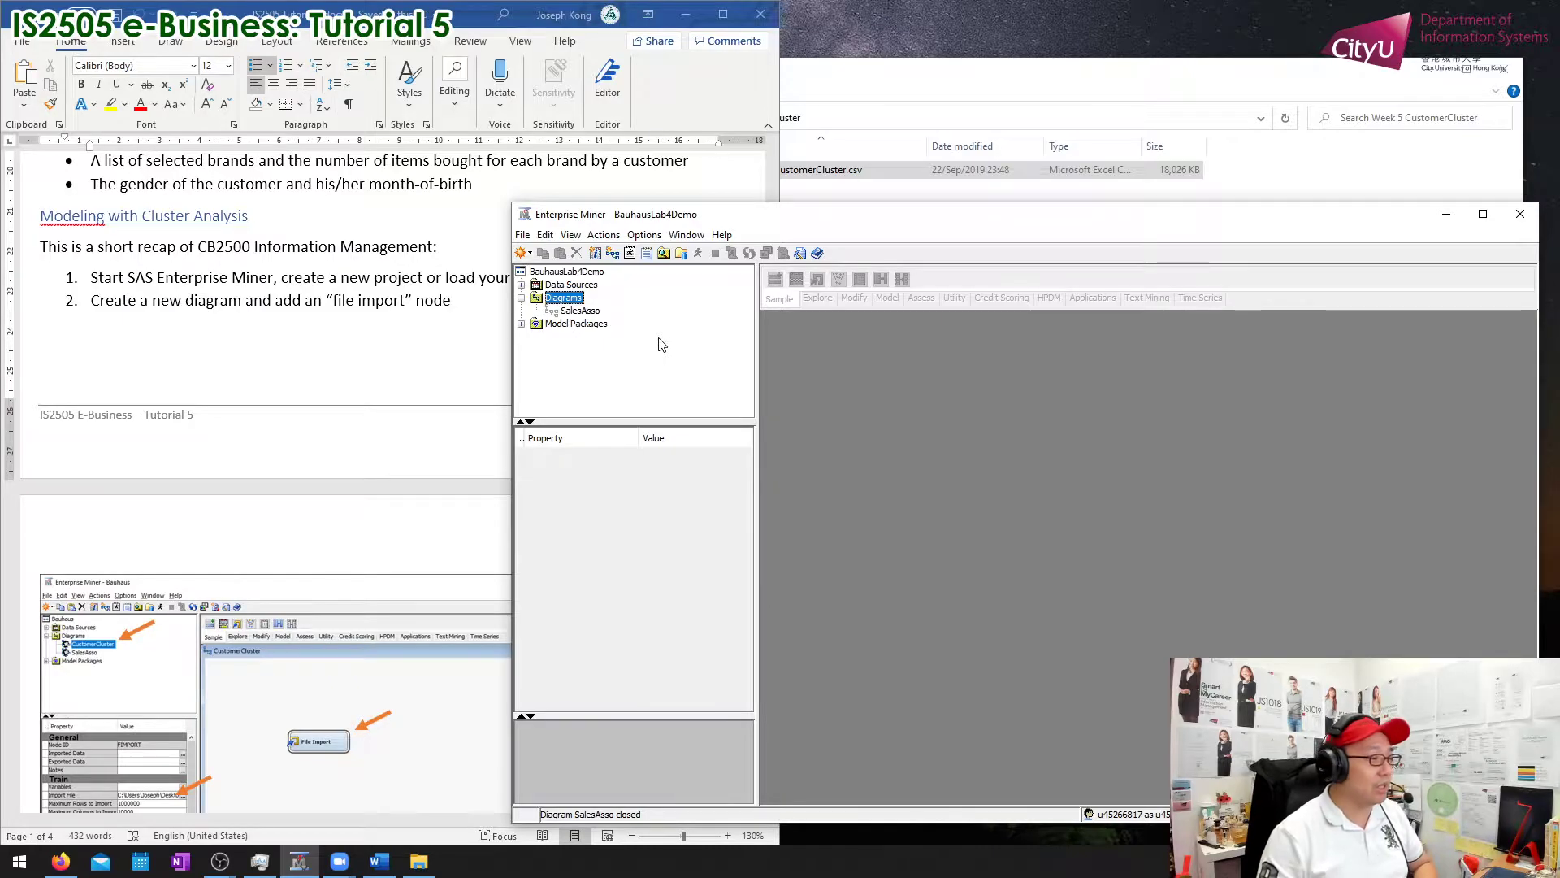
{"action": "right_click", "coordinate": [561, 301]}
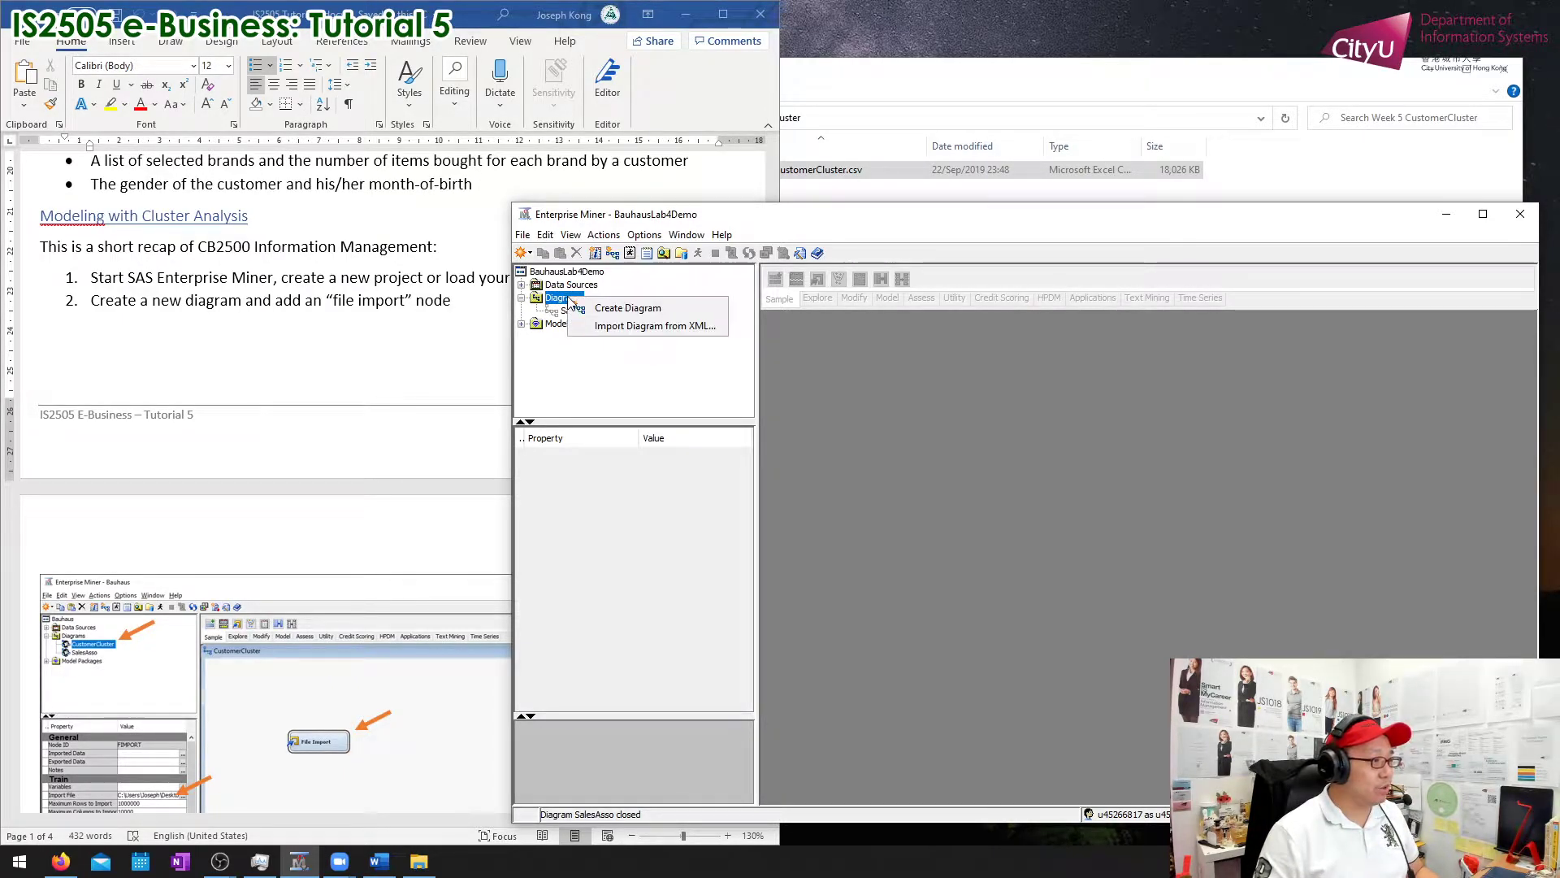
{"action": "left_click", "coordinate": [670, 309]}
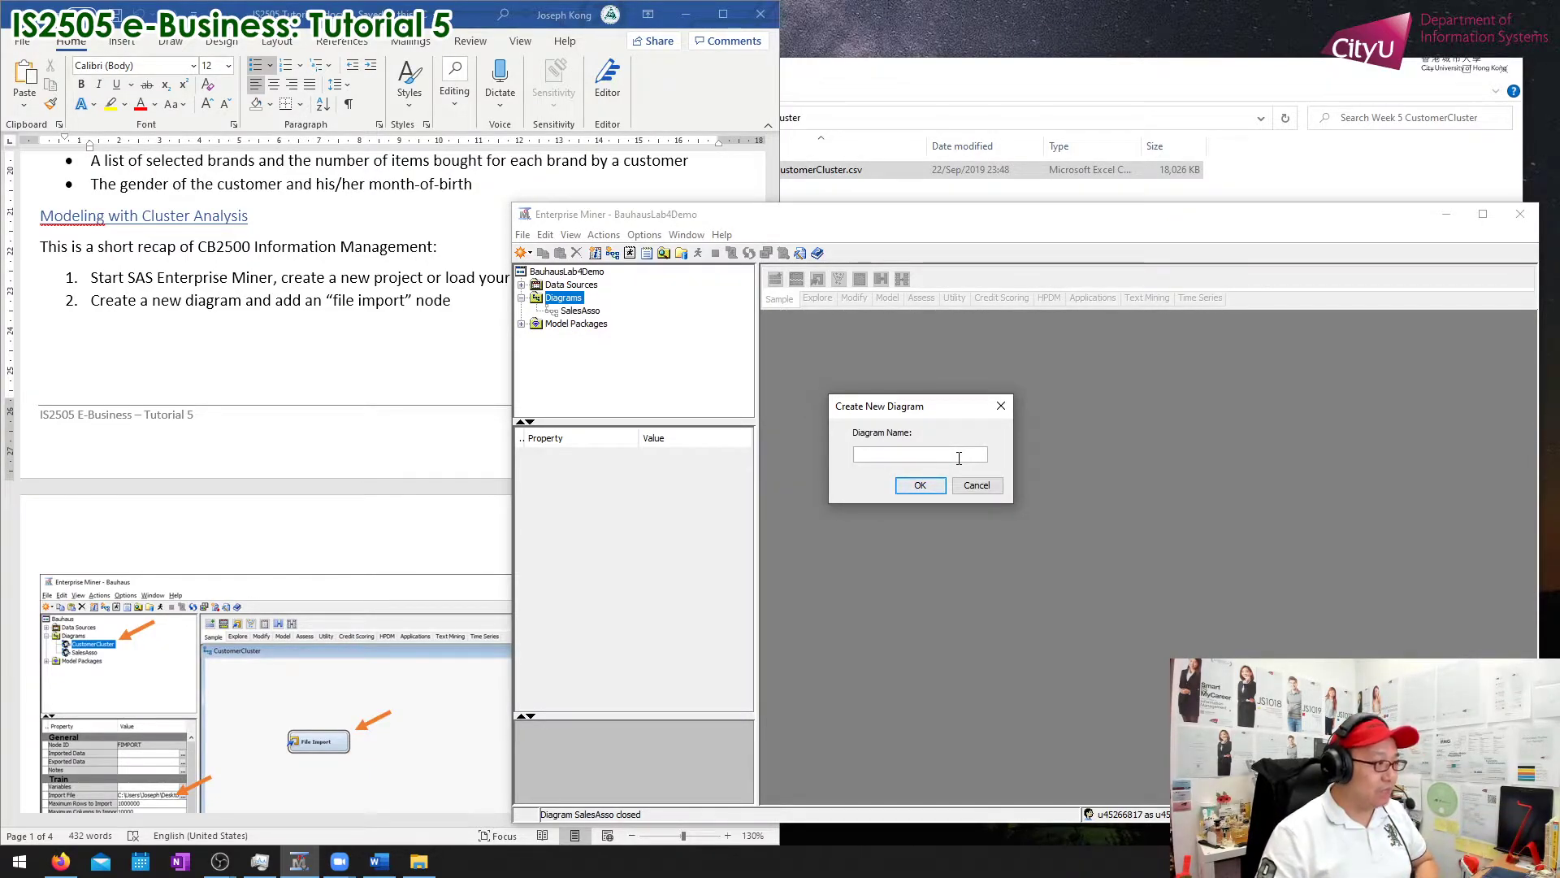
{"action": "type", "text": "C"}
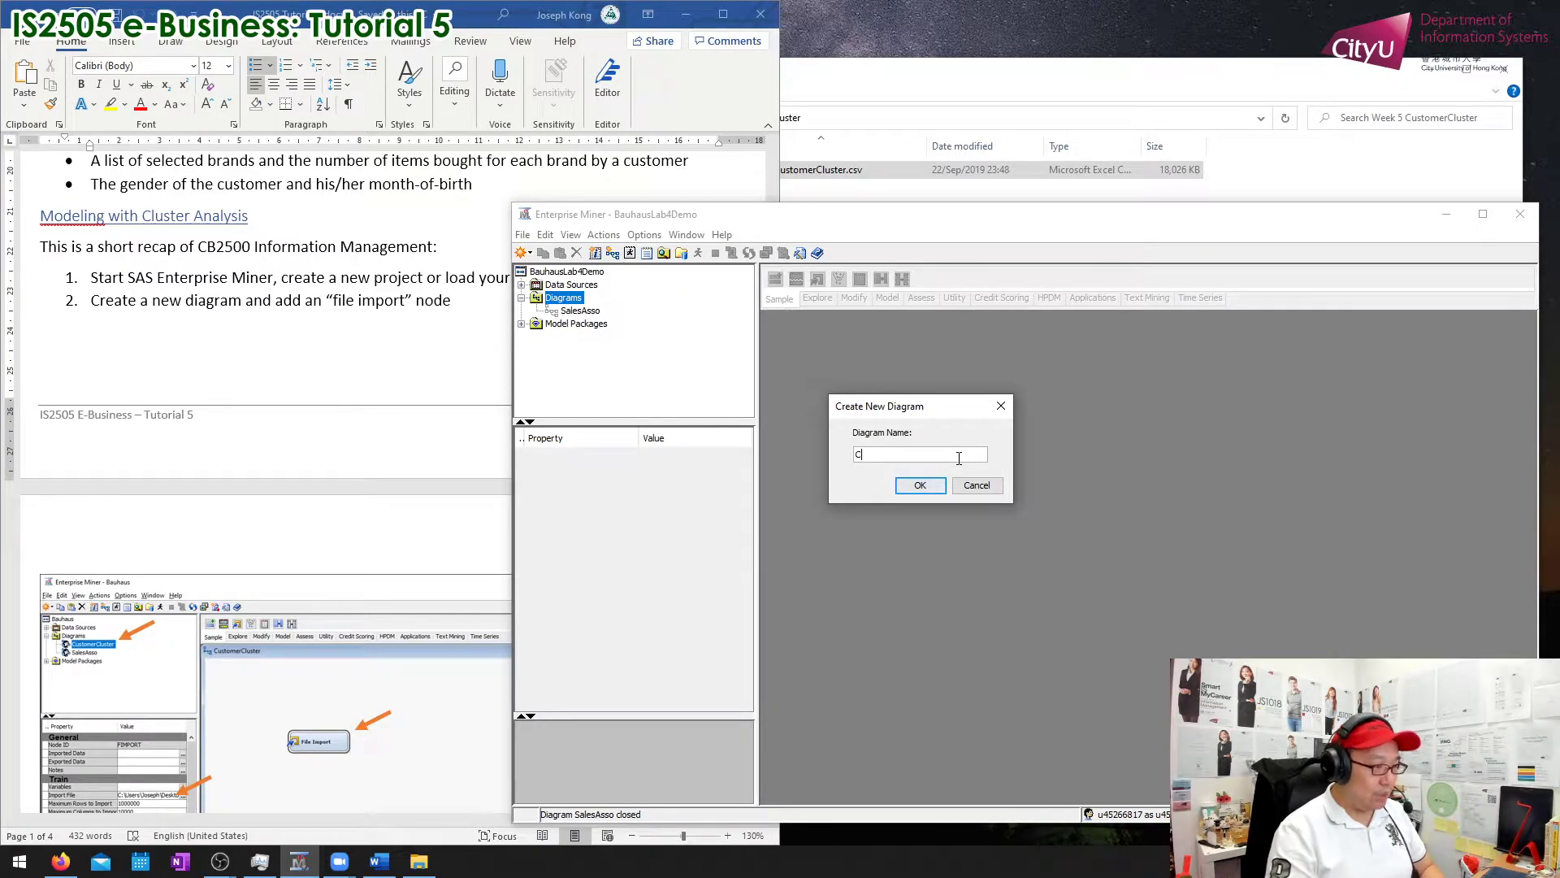
{"action": "type", "text": "ustomer"}
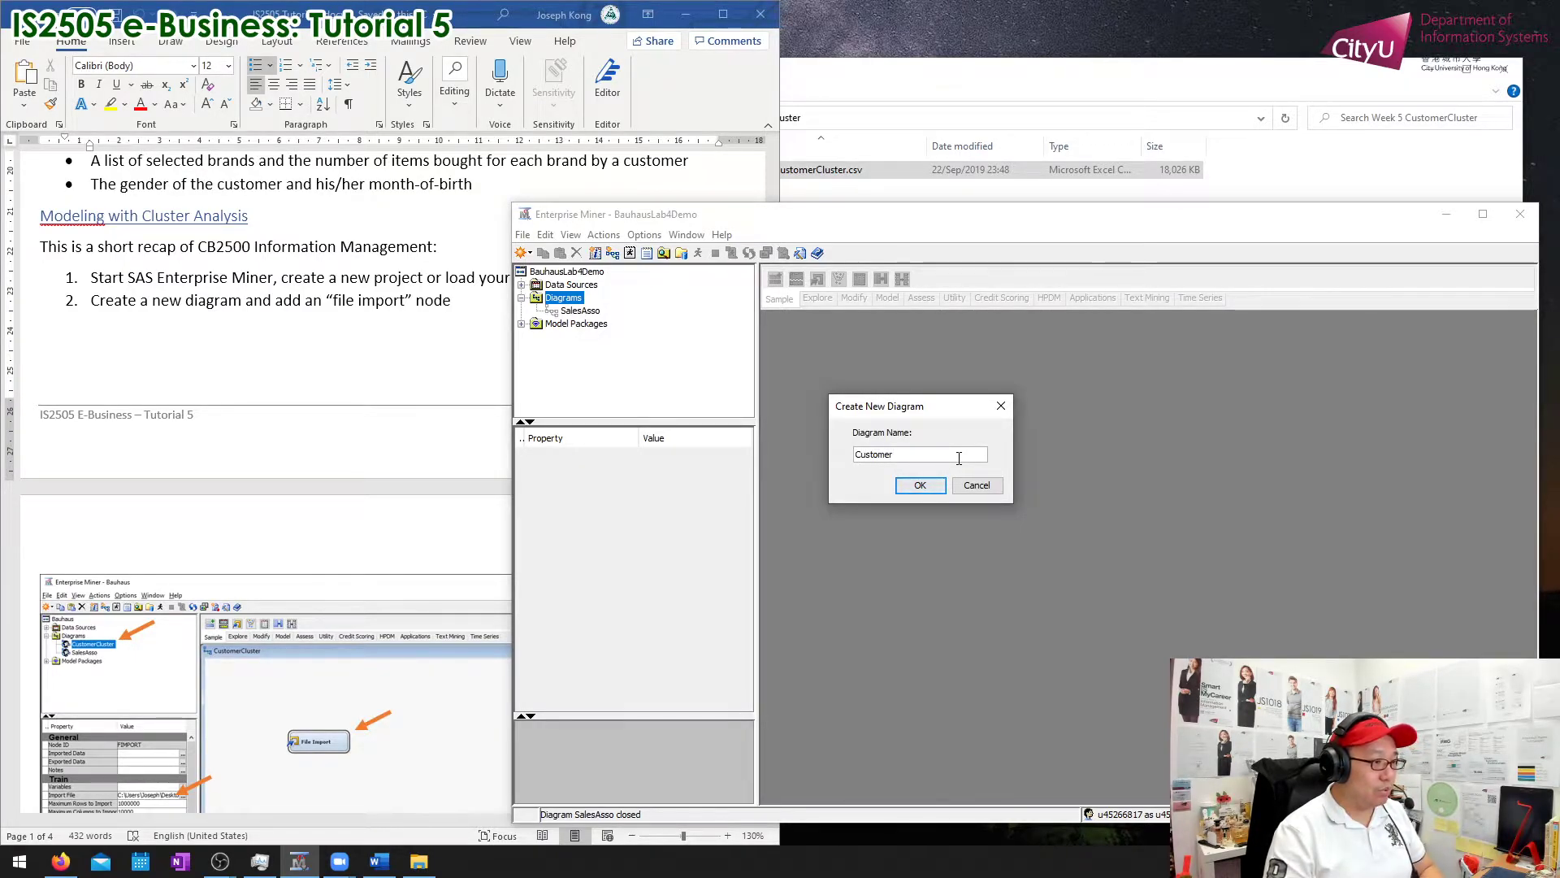
{"action": "type", "text": "Cluster"}
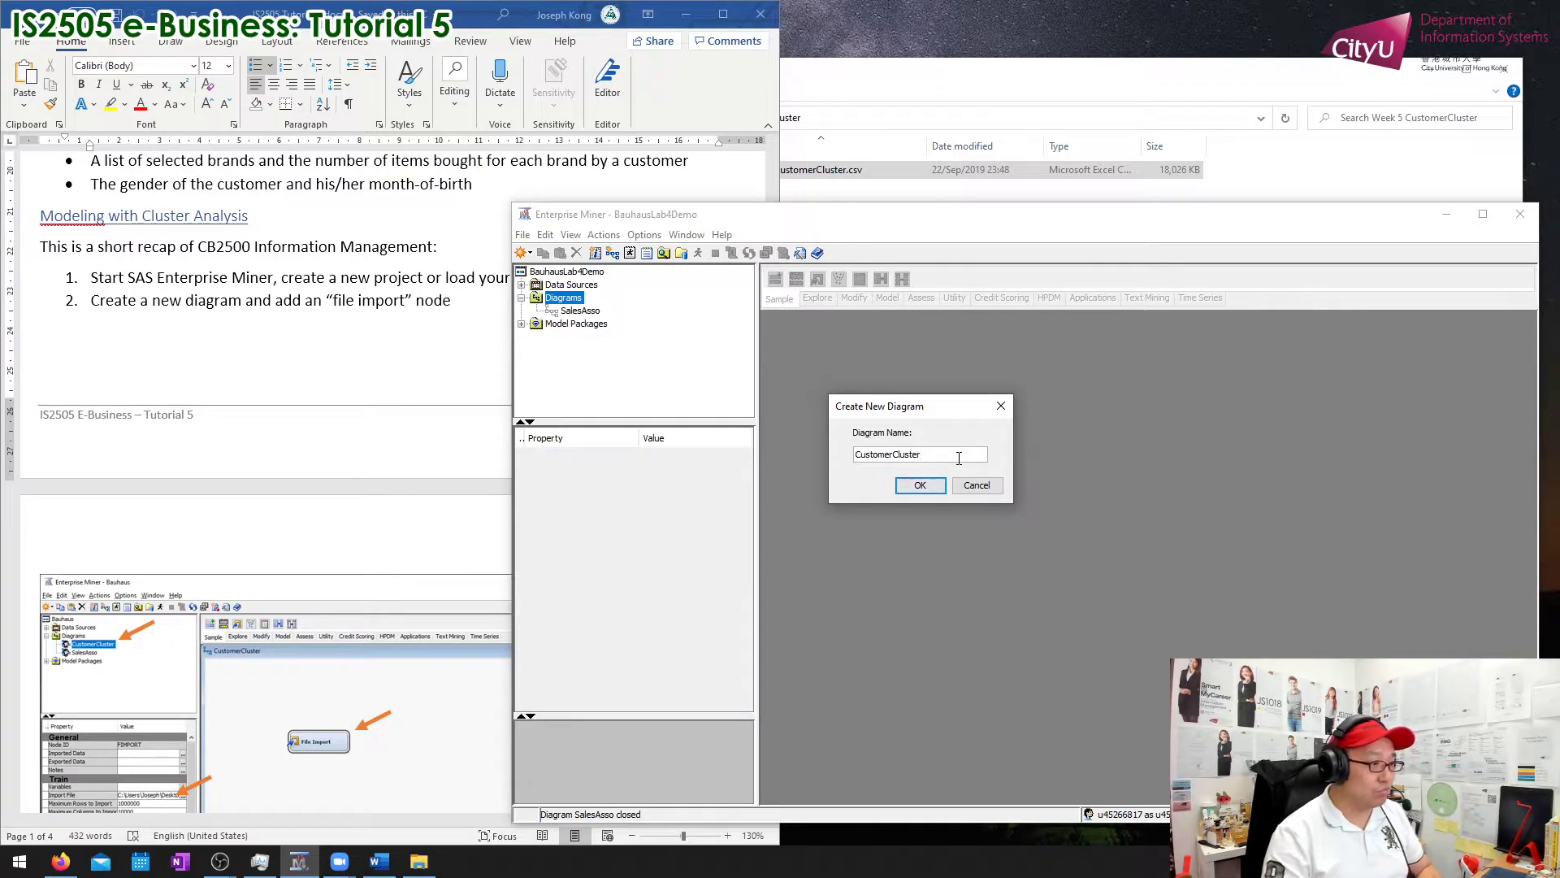
{"action": "left_click", "coordinate": [924, 487]}
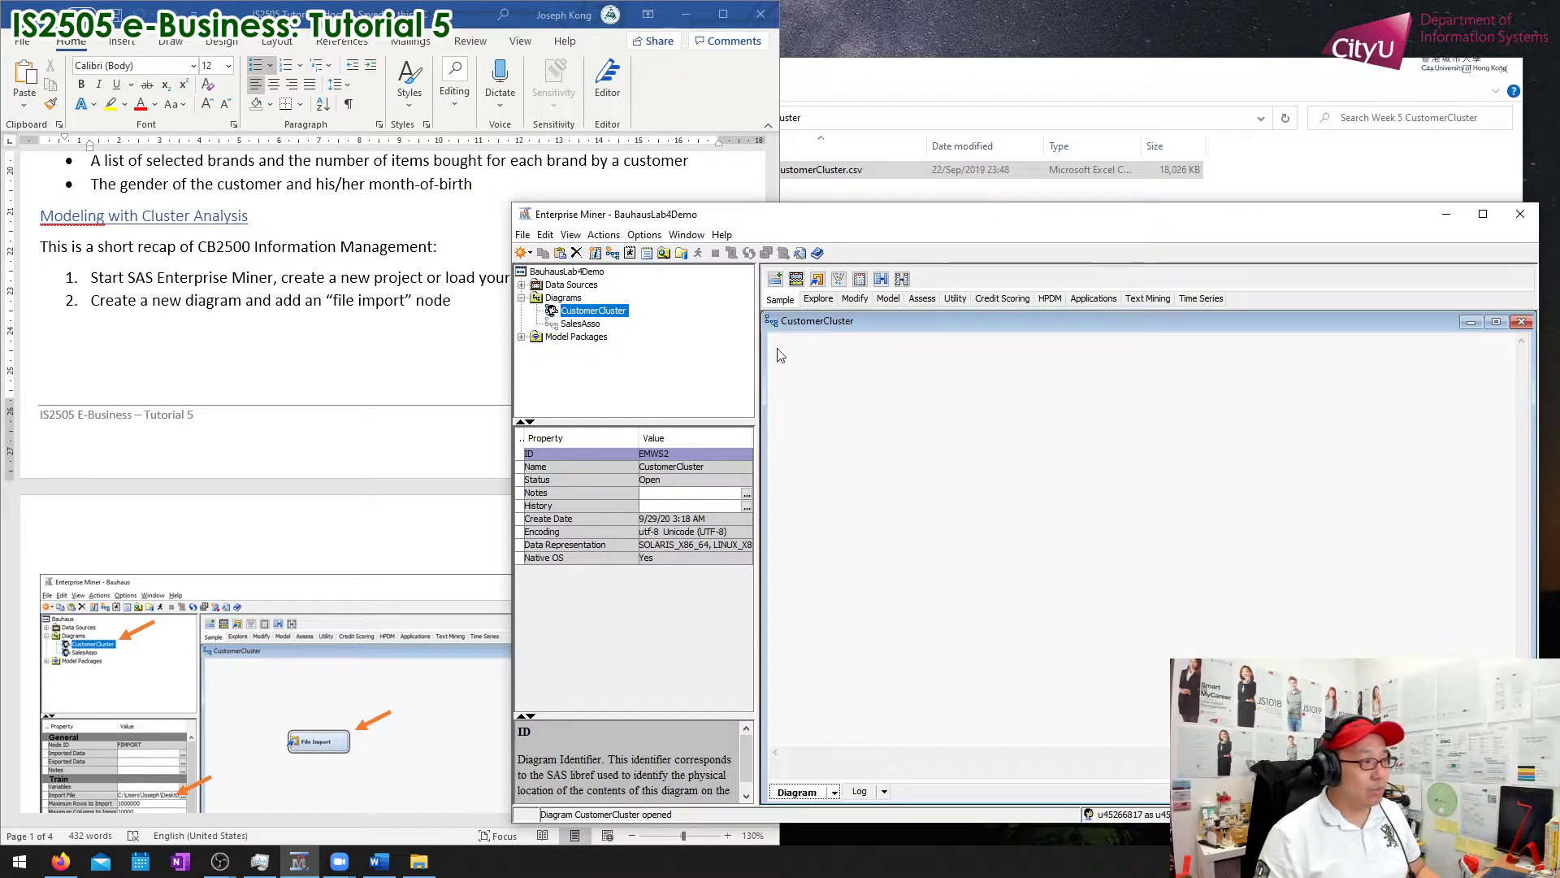
{"action": "left_click", "coordinate": [567, 326]}
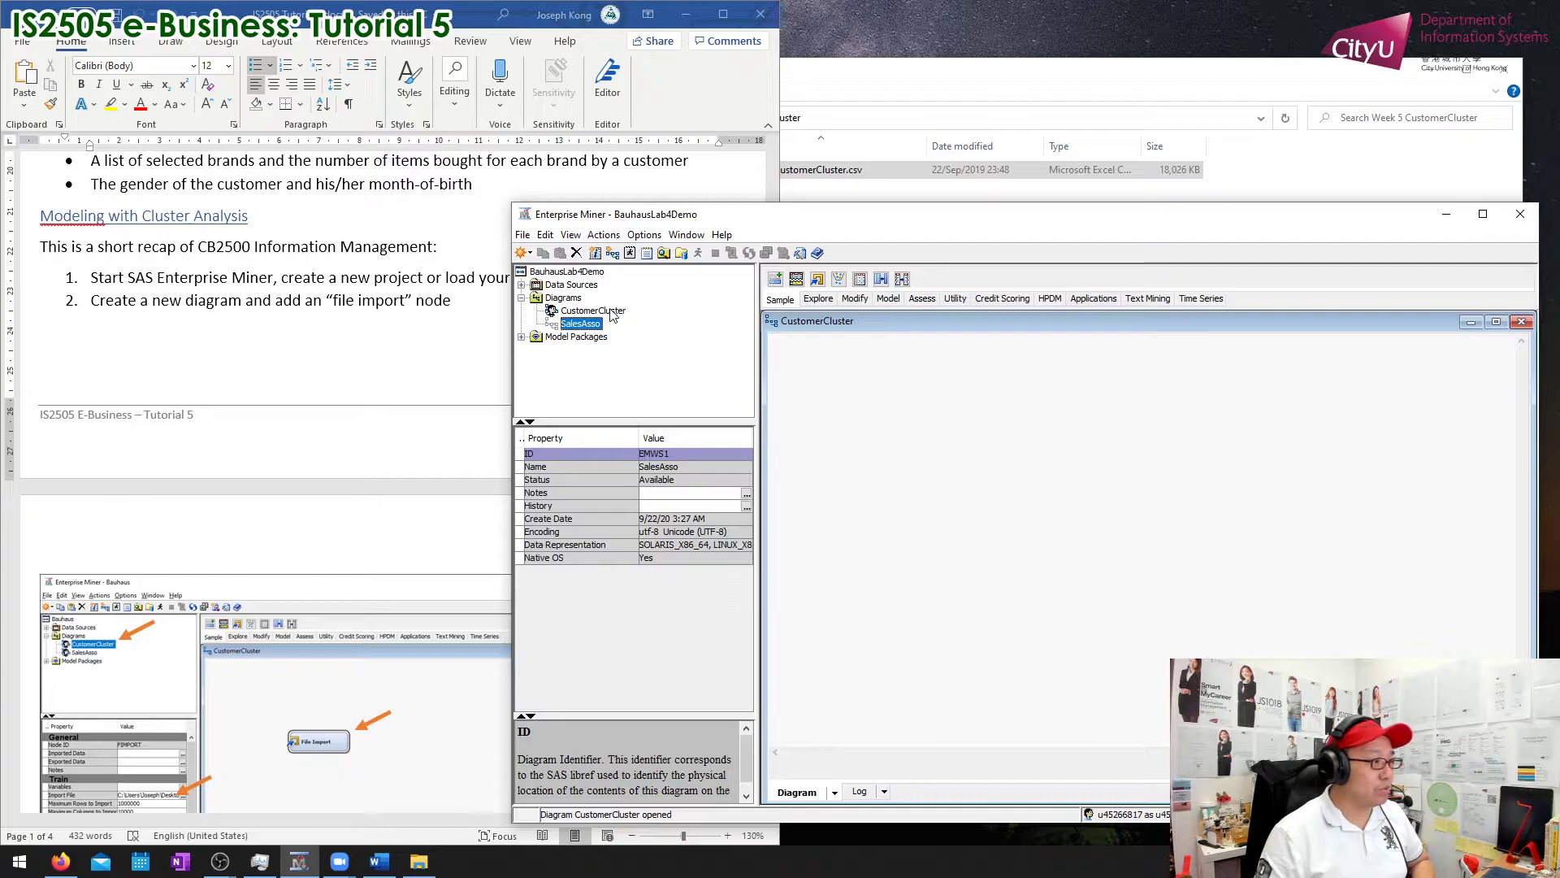
{"action": "left_click", "coordinate": [599, 311]}
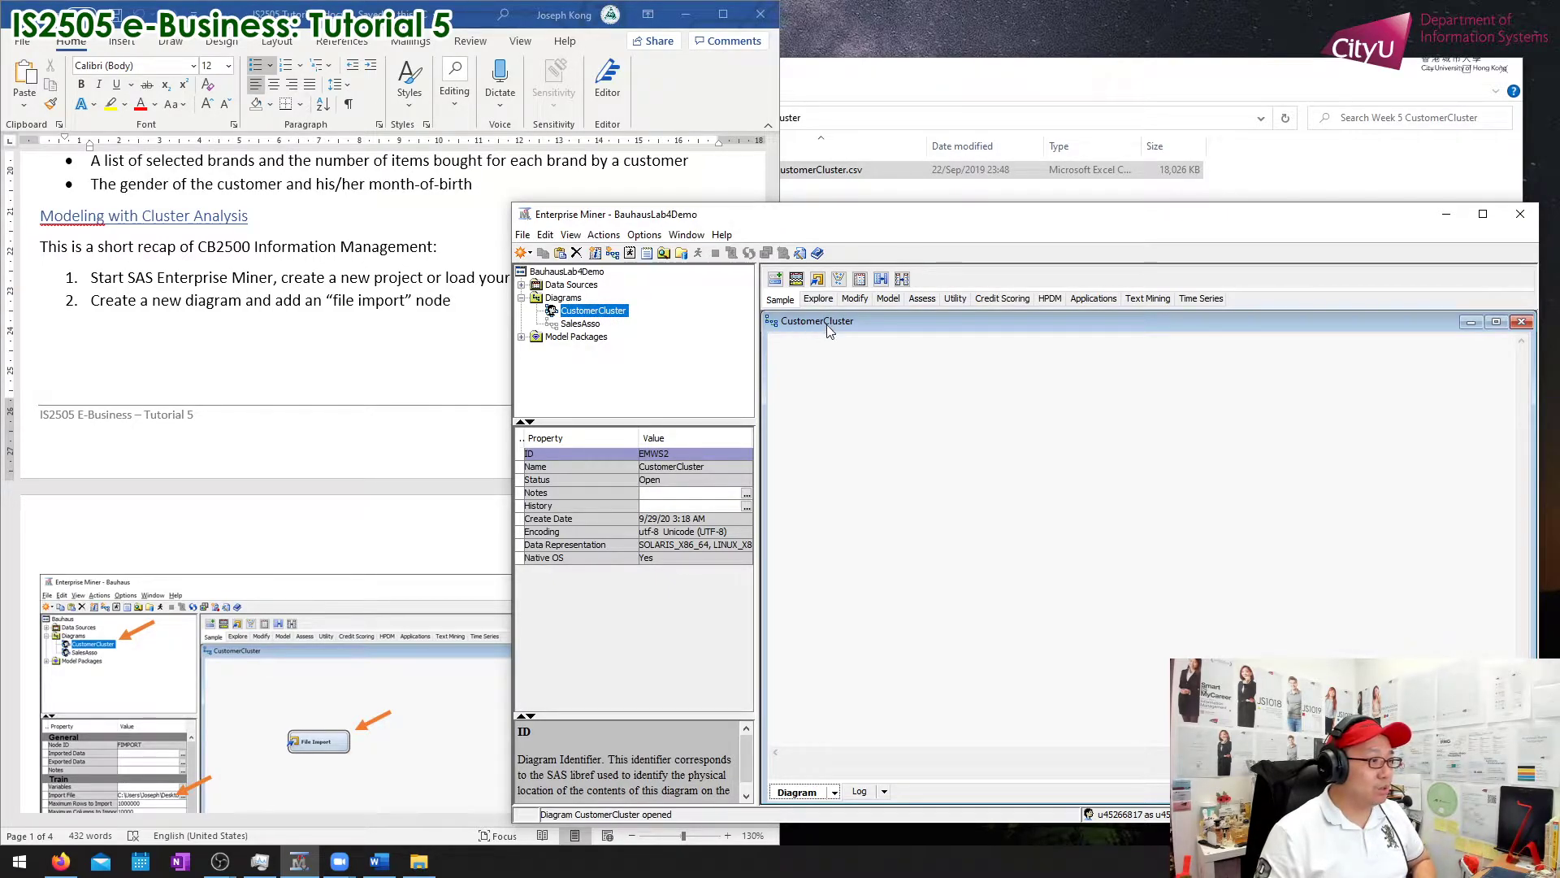
Step: Following the tutorial's file import illustration, add a File Import node from the Sample group to the CustomerCluster diagram's upper area
{"action": "left_click", "coordinate": [295, 425]}
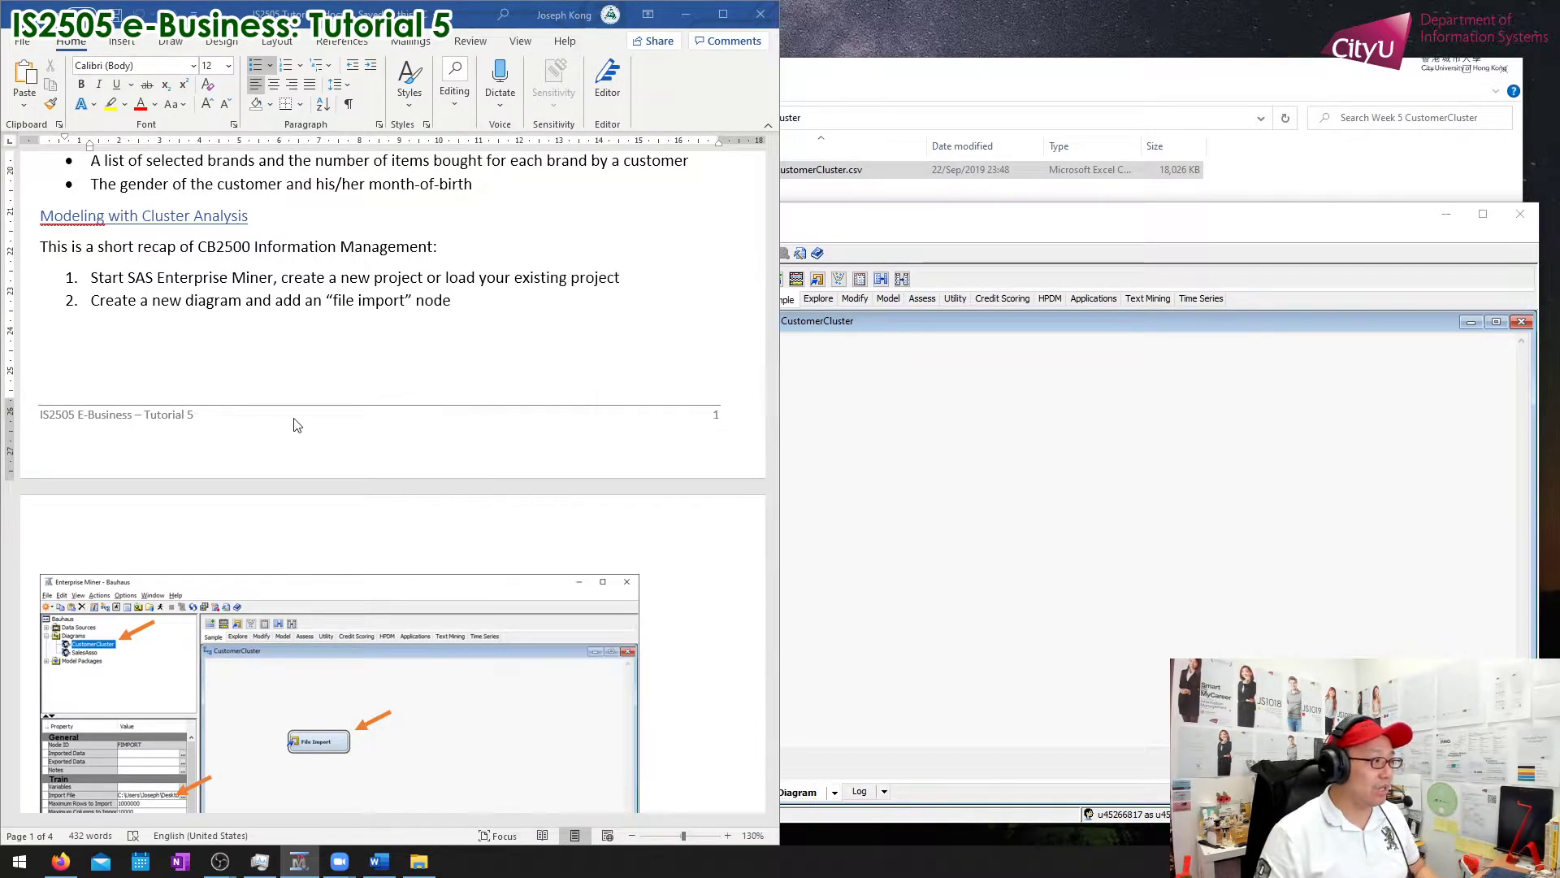
{"action": "scroll", "coordinate": [417, 425], "scroll_direction": "down", "scroll_amount": 5}
{"action": "scroll", "coordinate": [433, 426], "scroll_direction": "down", "scroll_amount": 1}
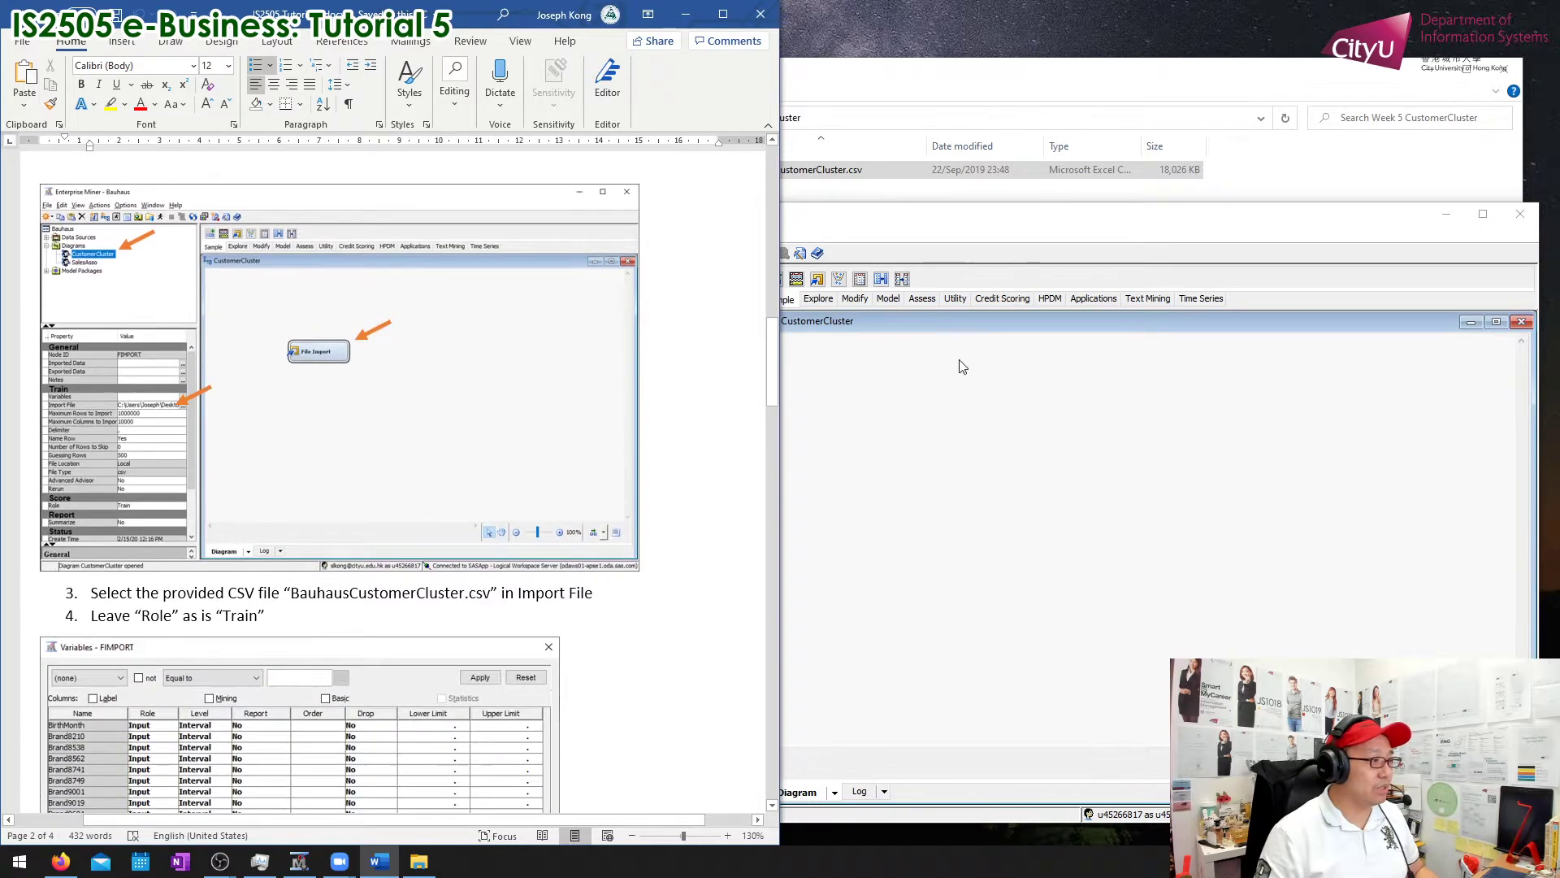
{"action": "left_click", "coordinate": [961, 362]}
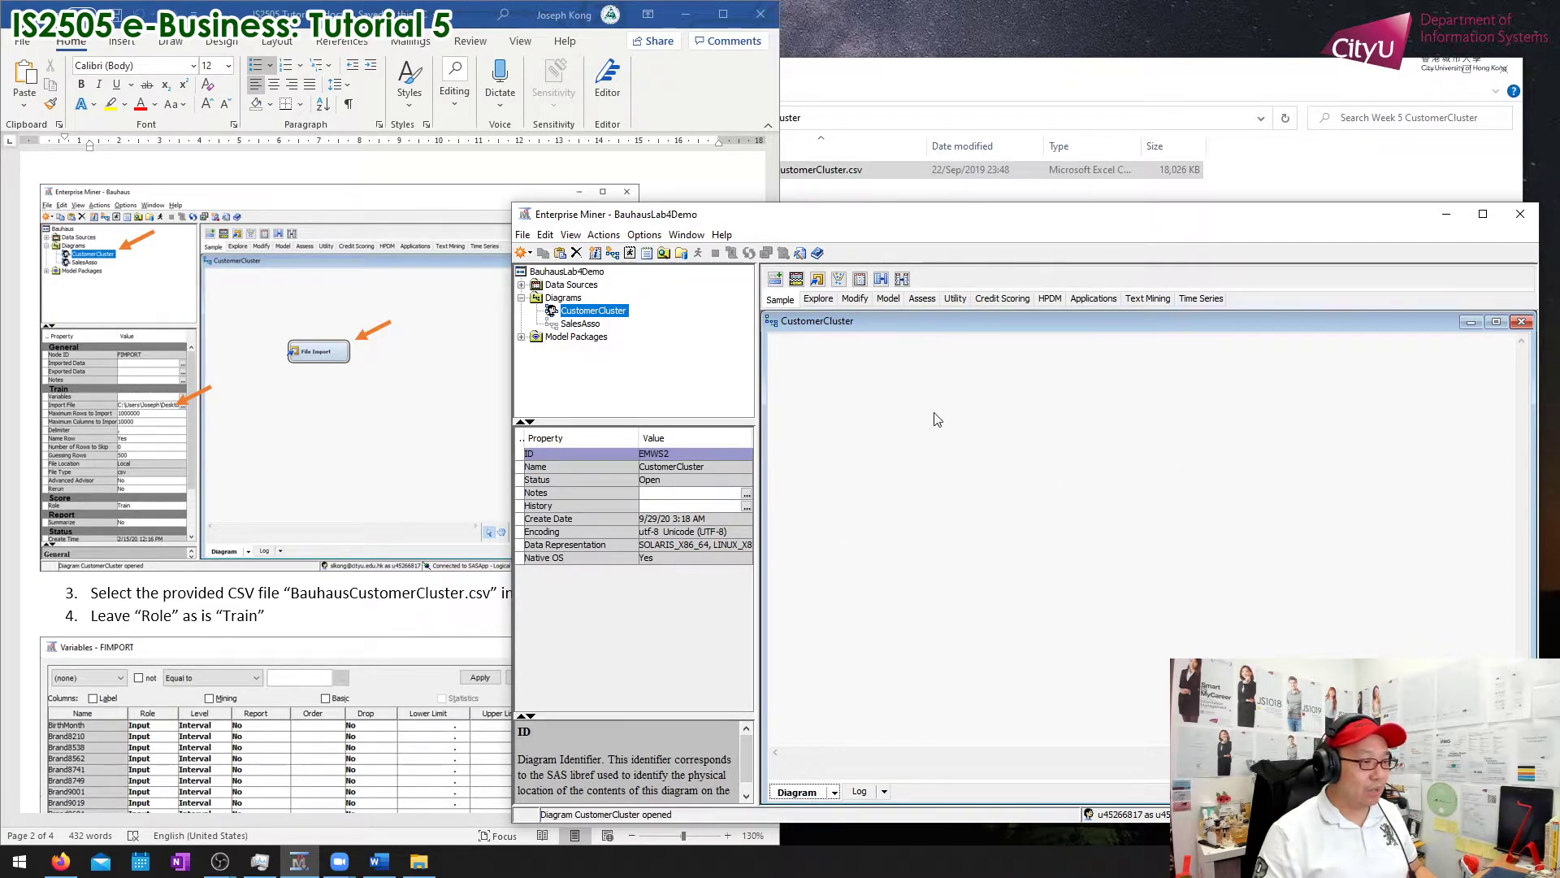
{"action": "right_click", "coordinate": [952, 457]}
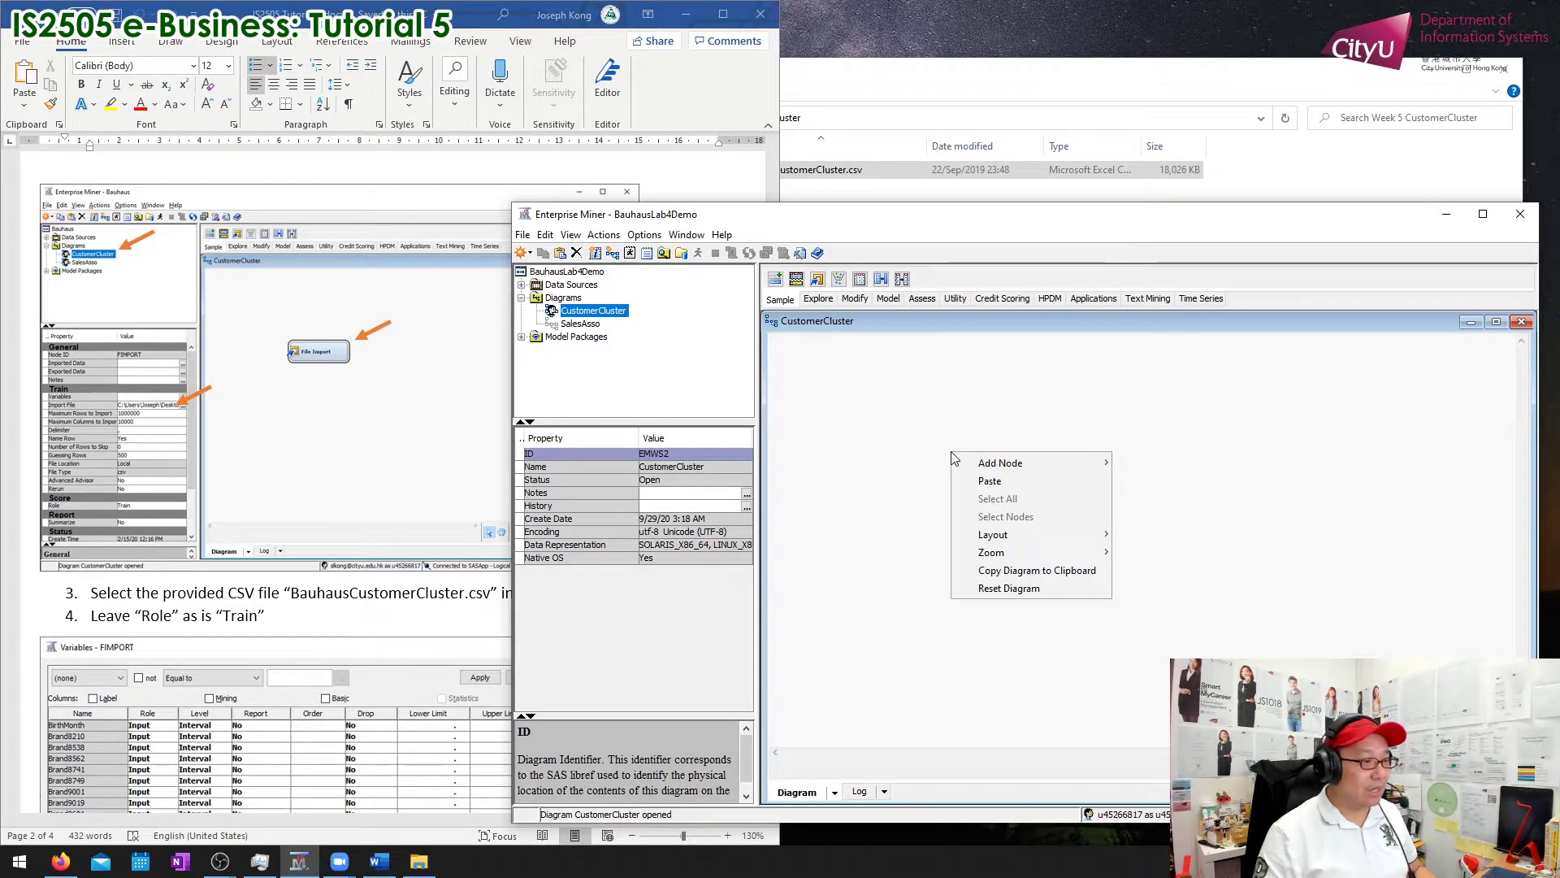
{"action": "mouse_move", "coordinate": [1045, 465]}
{"action": "mouse_move", "coordinate": [1180, 470]}
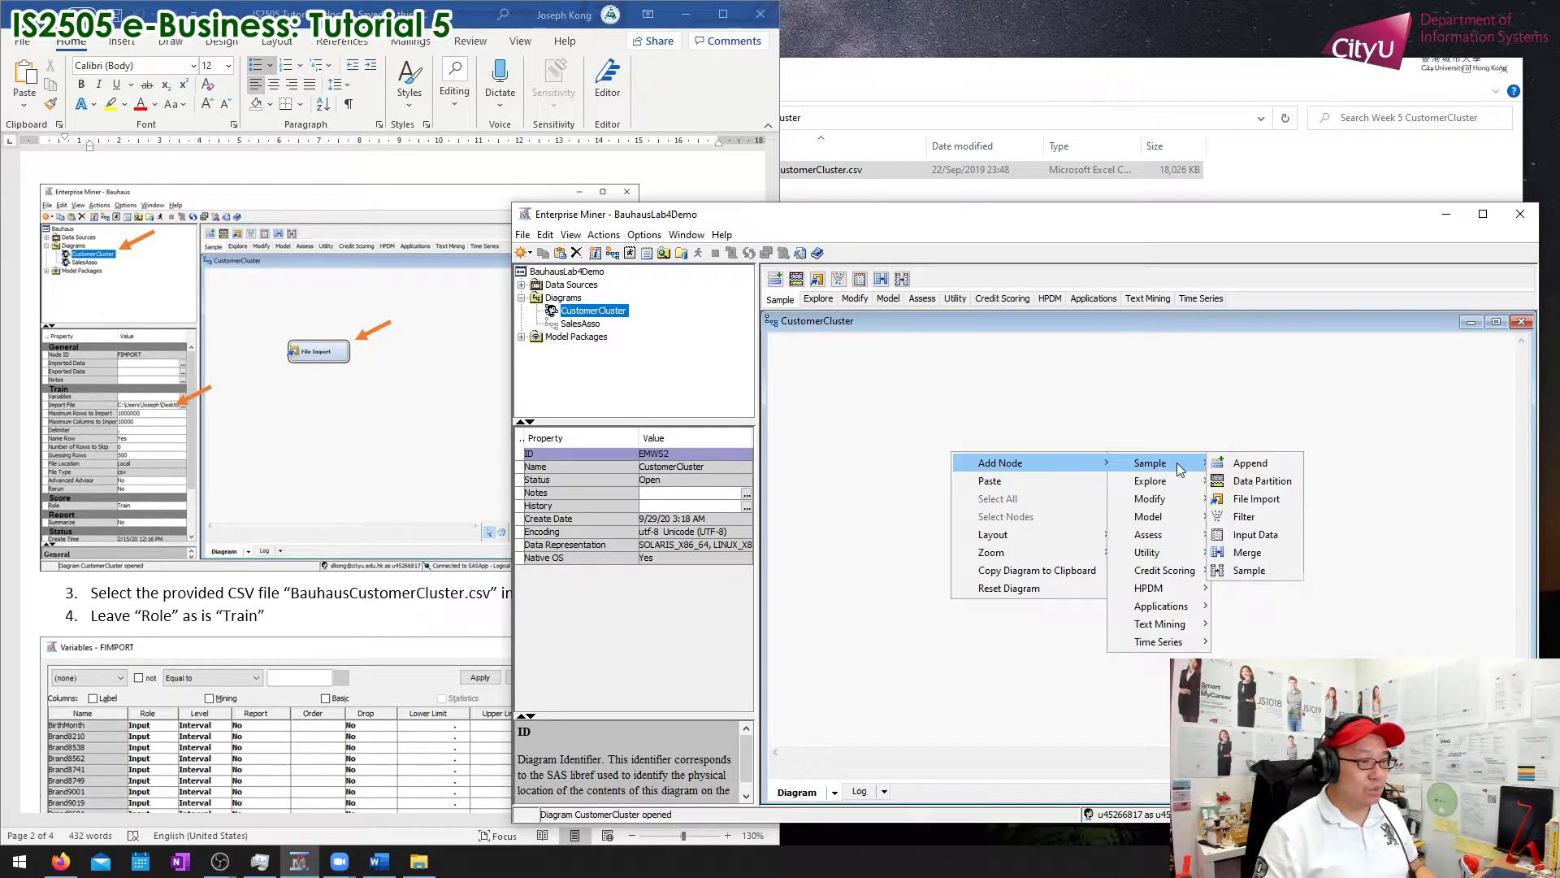
{"action": "left_click", "coordinate": [1291, 499]}
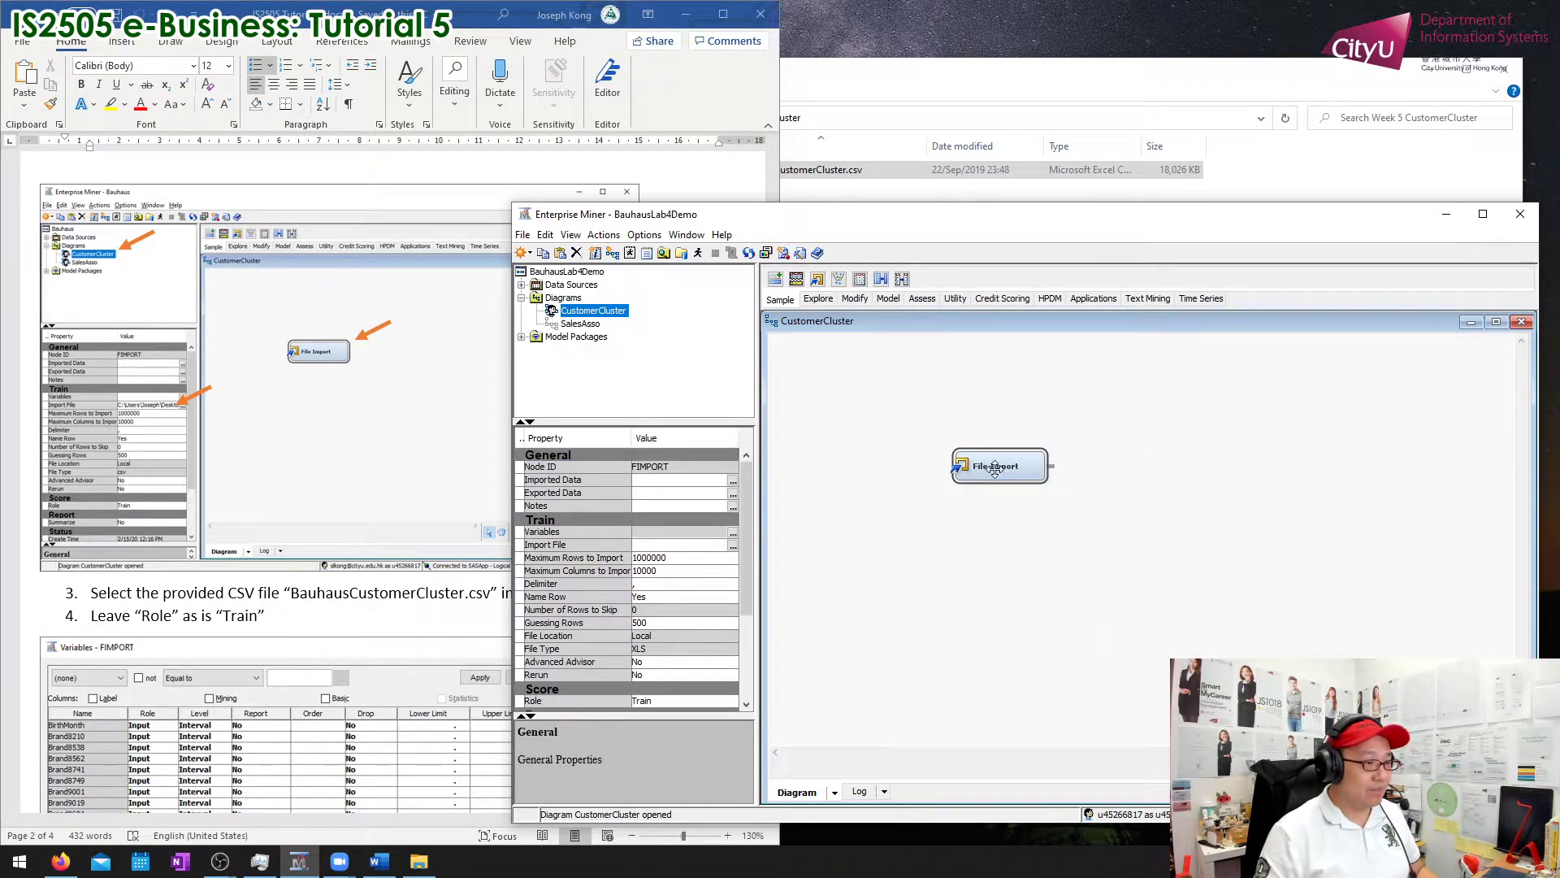
{"action": "left_click_drag", "start_coordinate": [980, 468], "coordinate": [944, 444]}
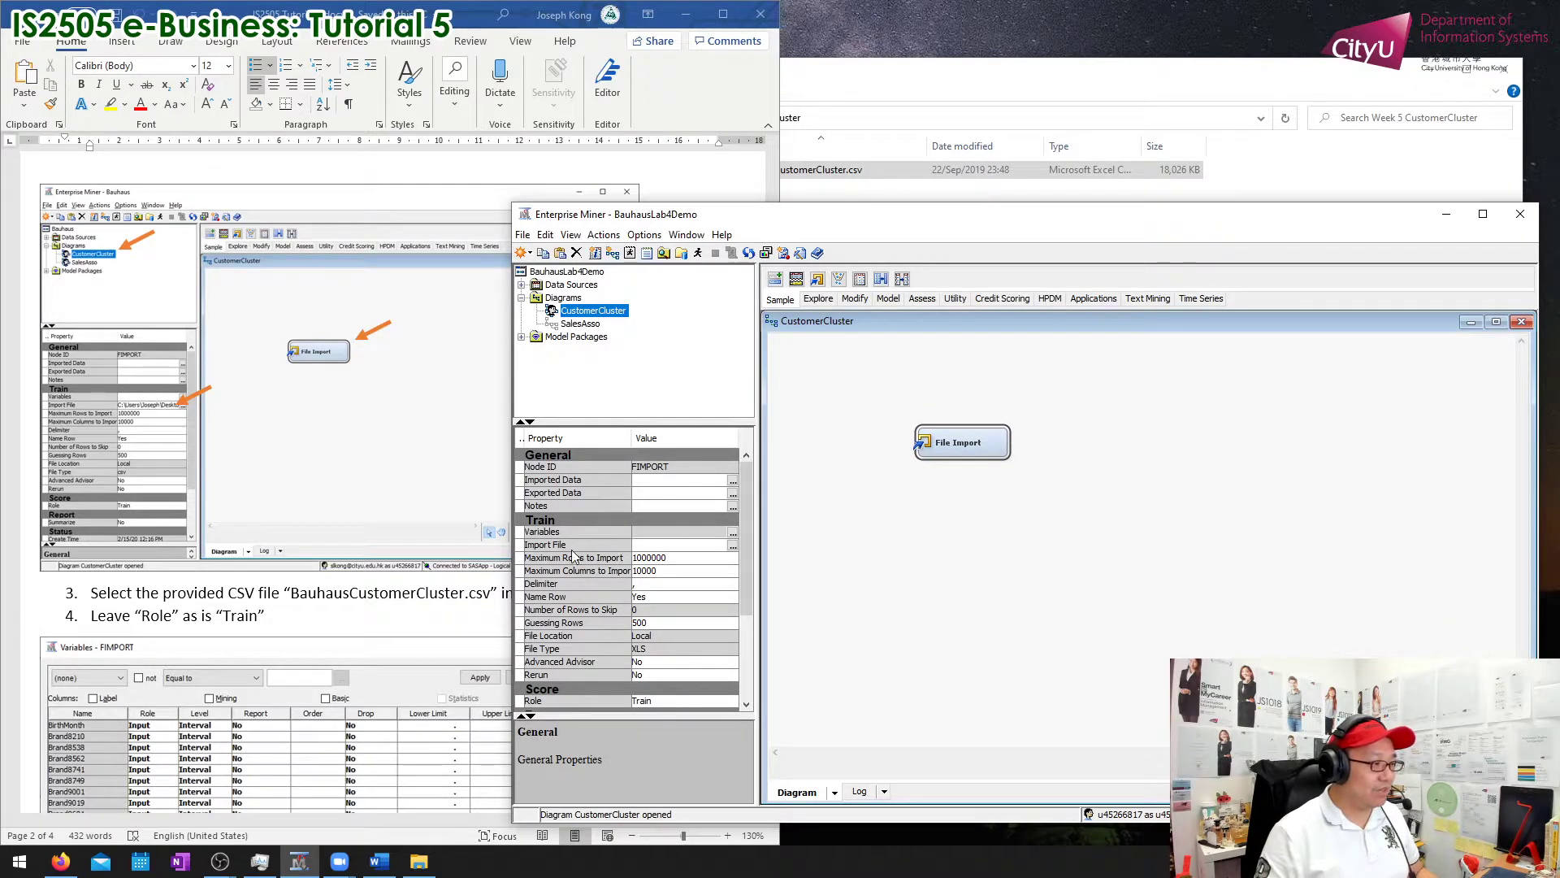
Step: Set the File Import node's import file to BauhausCustomerCluster.csv from the Week 5 CustomerCluster folder on the local desktop
{"action": "left_click", "coordinate": [732, 546]}
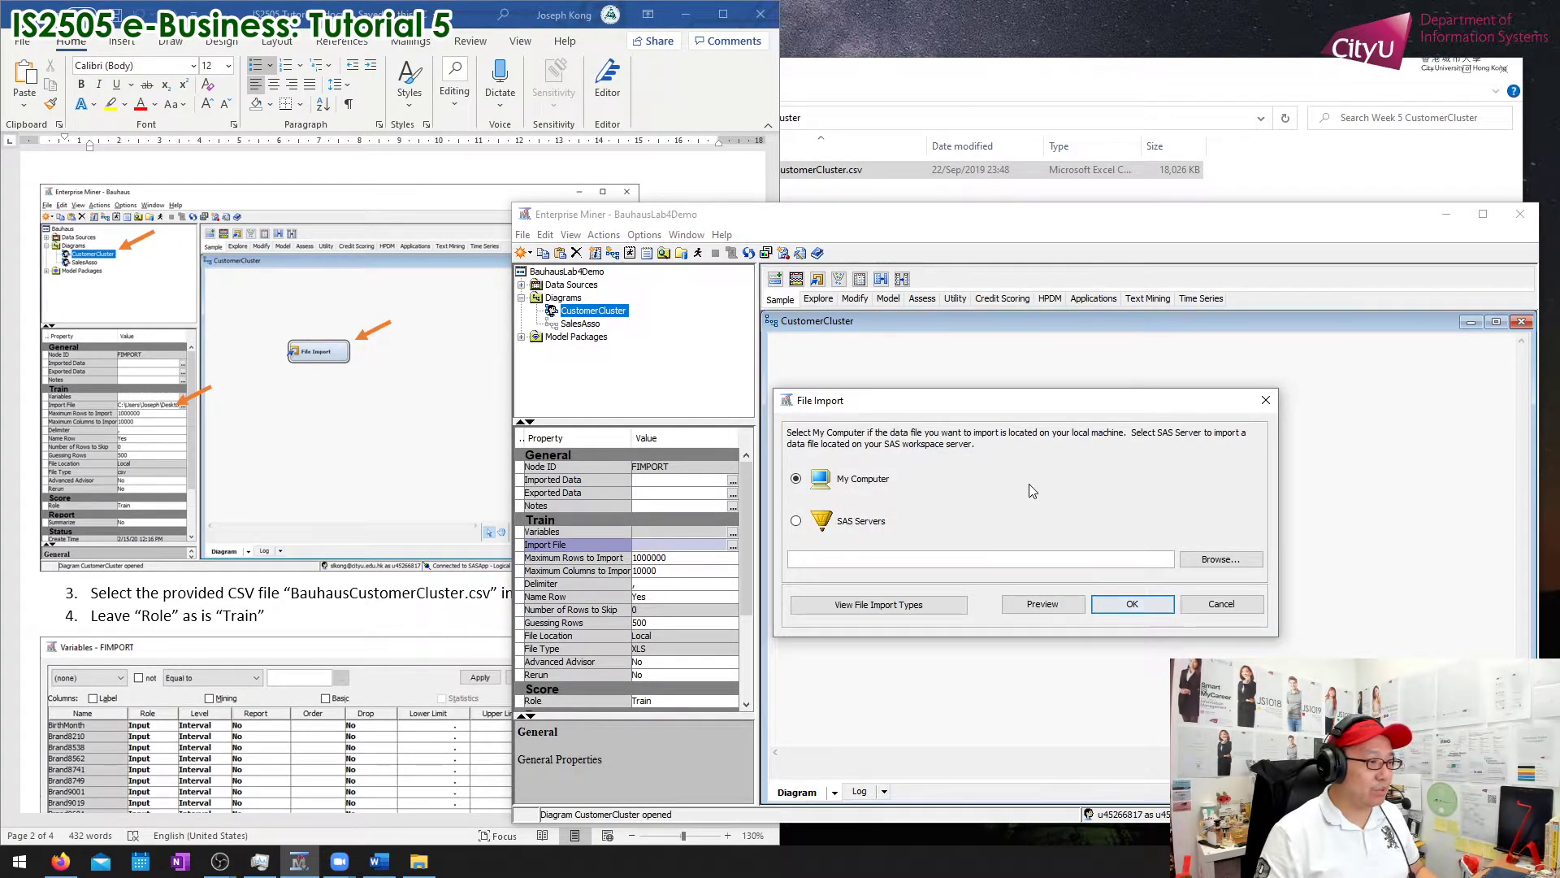
{"action": "left_click", "coordinate": [1236, 566]}
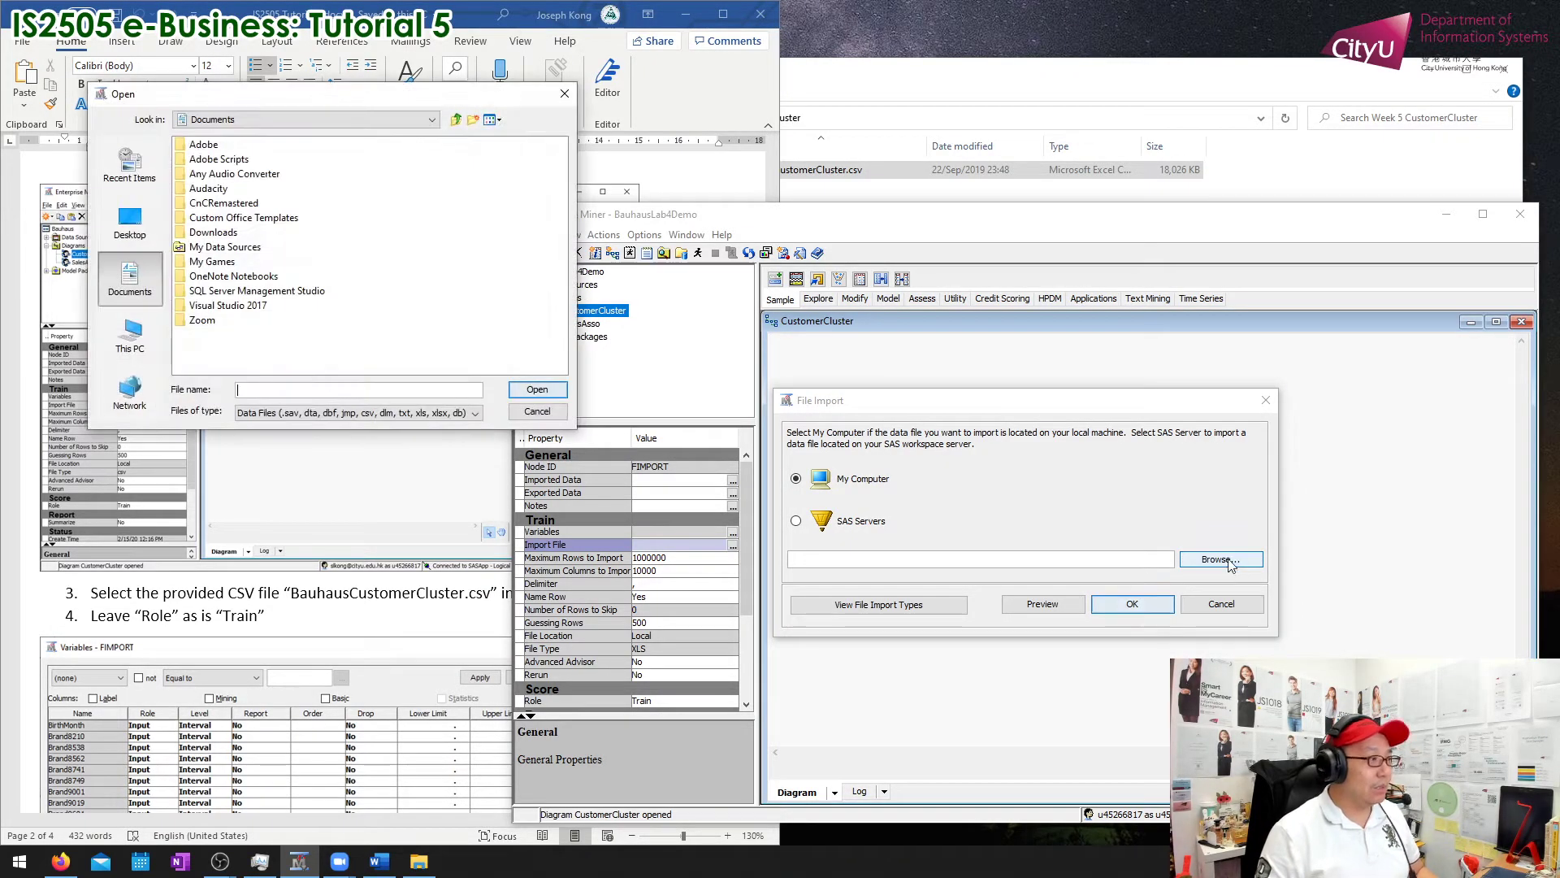
{"action": "left_click", "coordinate": [130, 221]}
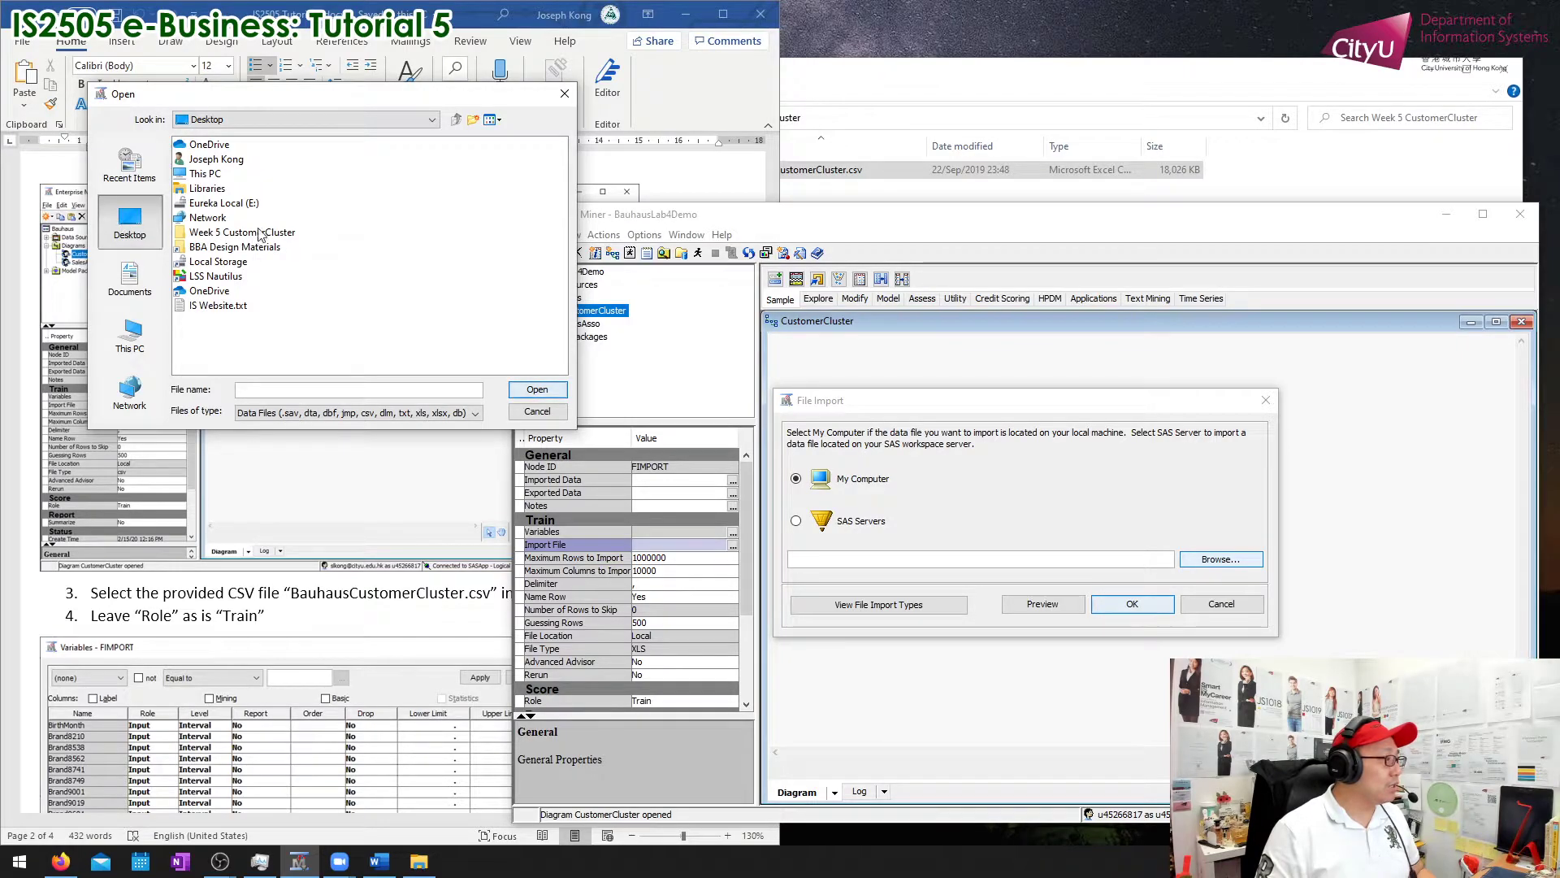
{"action": "double_click", "coordinate": [260, 234]}
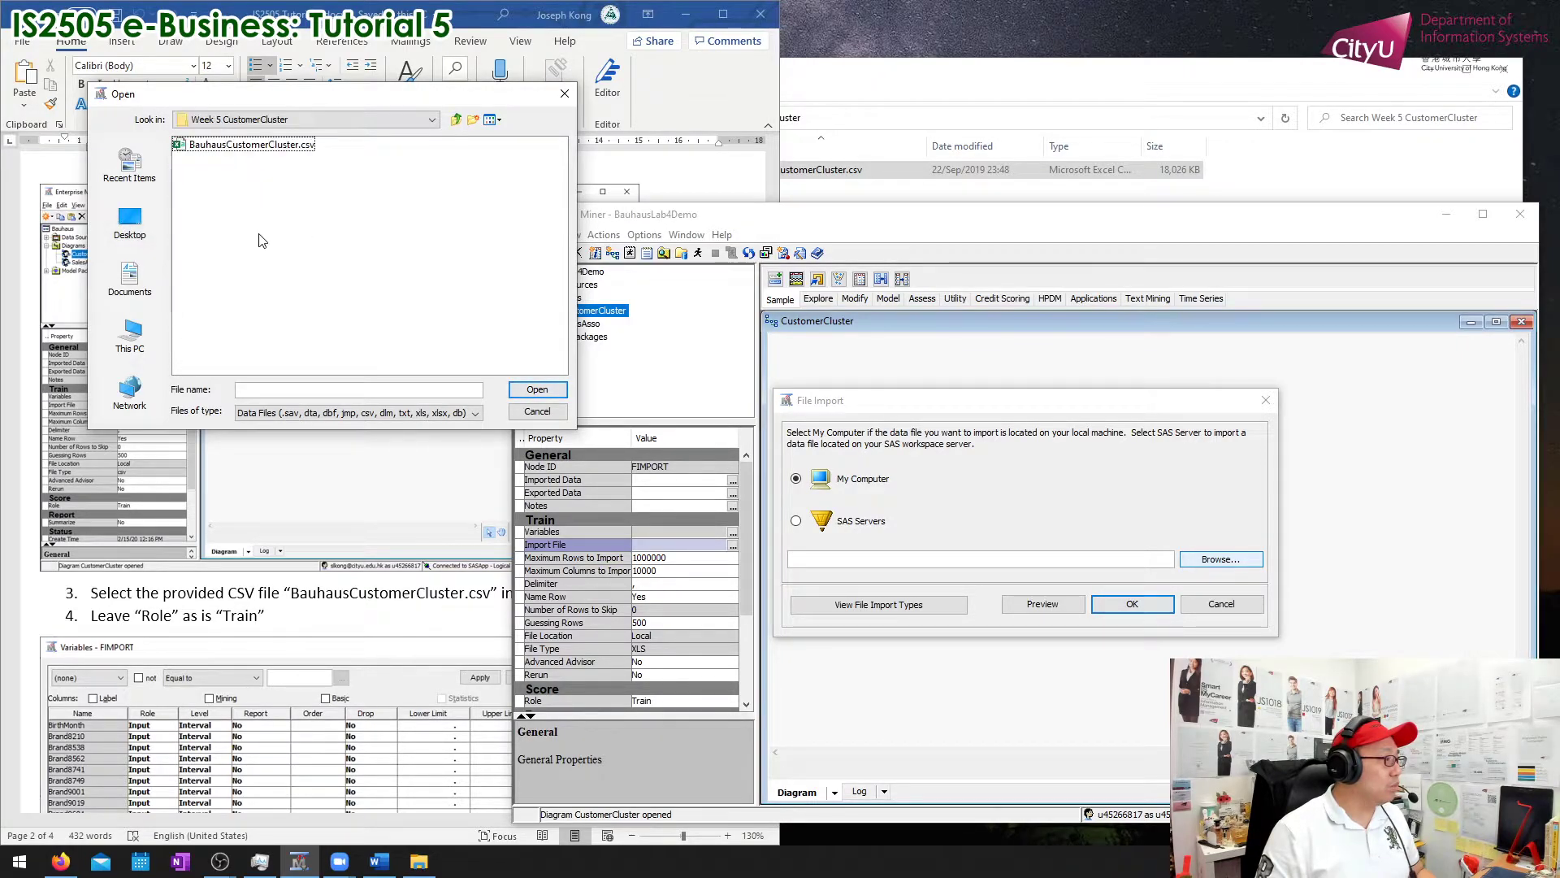
{"action": "left_click", "coordinate": [273, 146]}
{"action": "left_click", "coordinate": [537, 391]}
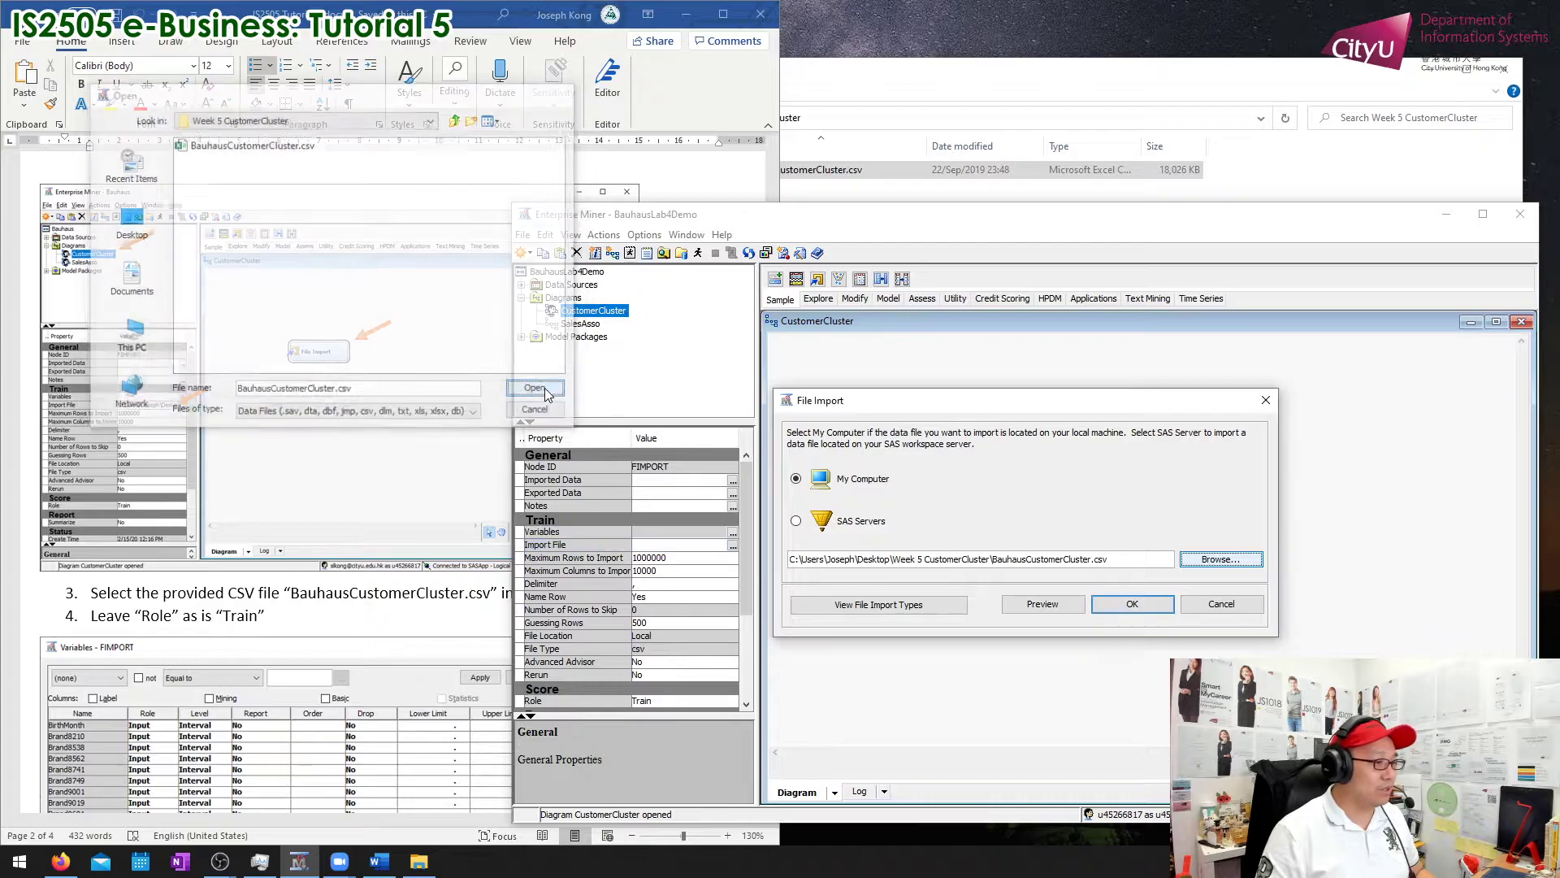
{"action": "left_click", "coordinate": [1132, 603]}
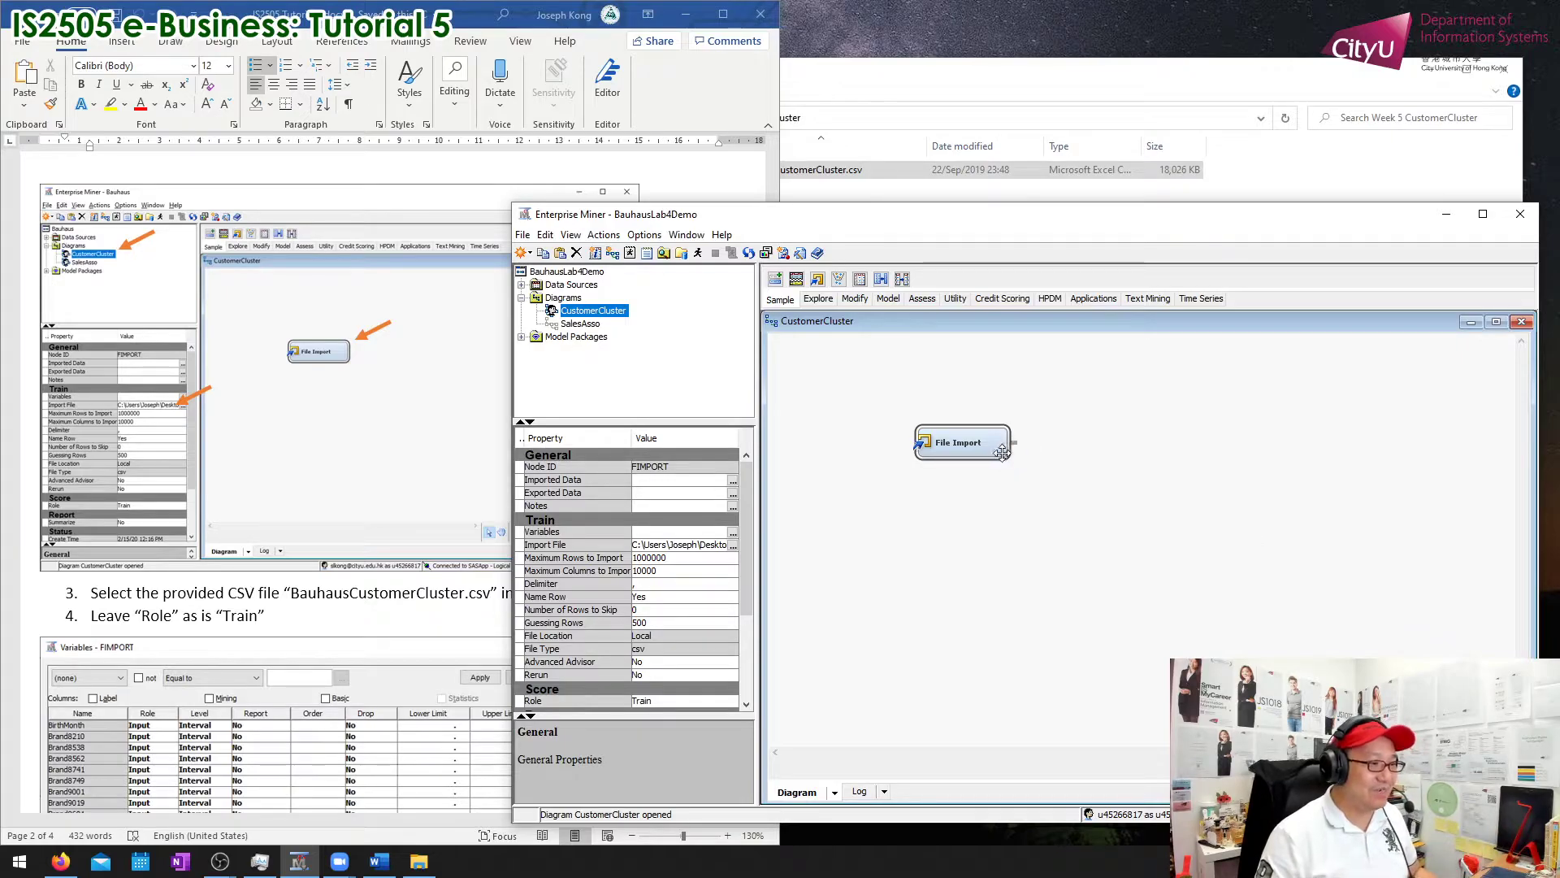
{"action": "left_click_drag", "start_coordinate": [1000, 447], "coordinate": [989, 446]}
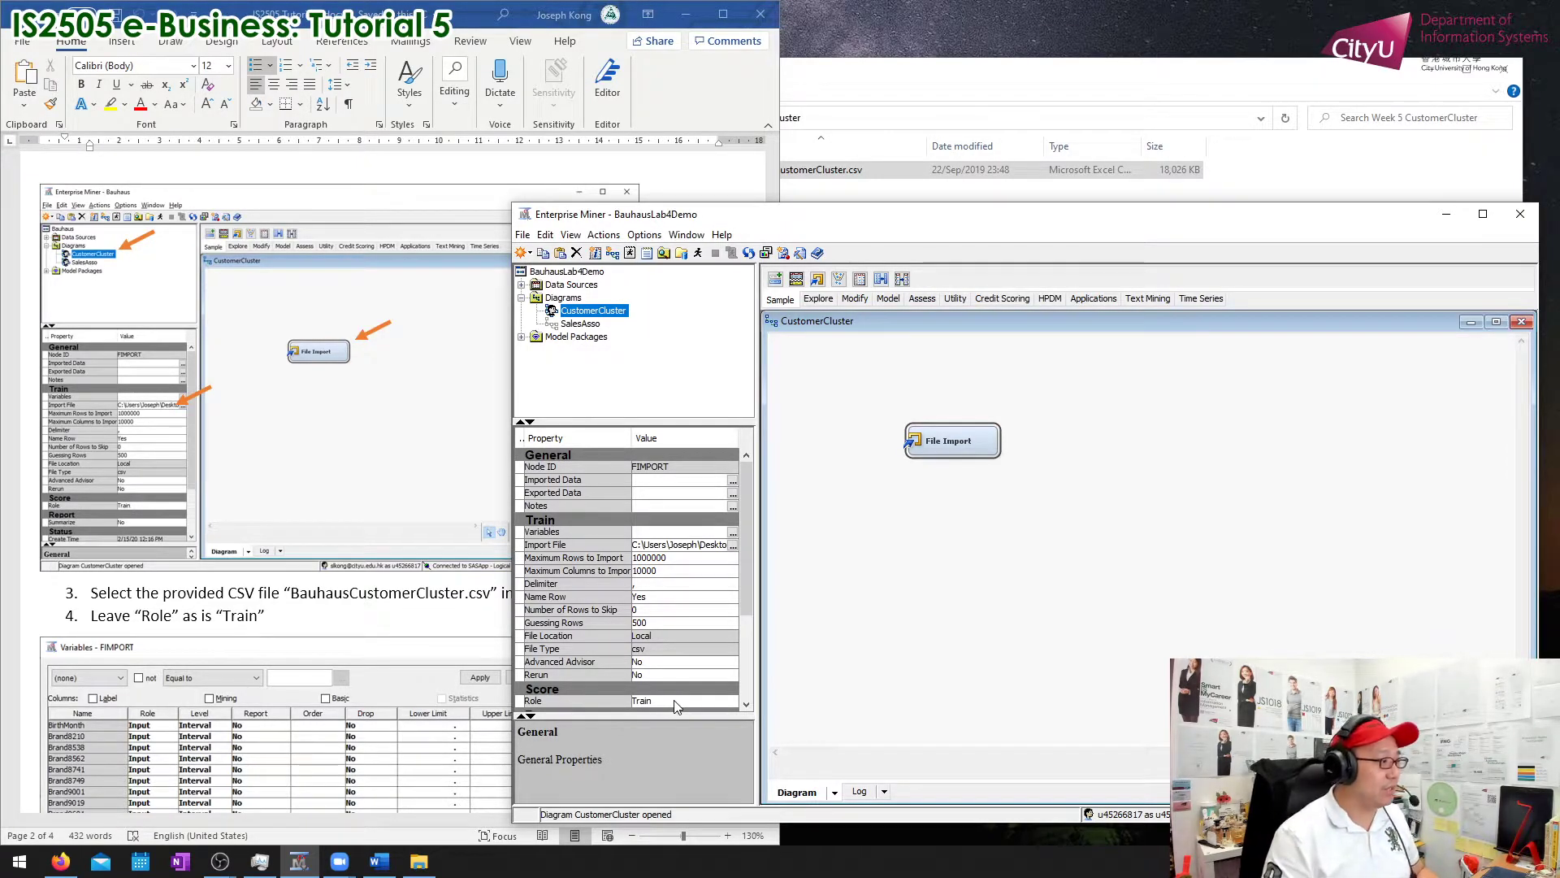
Step: Read the tutorial's instructions on dropping nominal variables and open the File Import node's variables table
{"action": "left_click", "coordinate": [476, 591]}
{"action": "scroll", "coordinate": [659, 480], "scroll_direction": "down", "scroll_amount": 6}
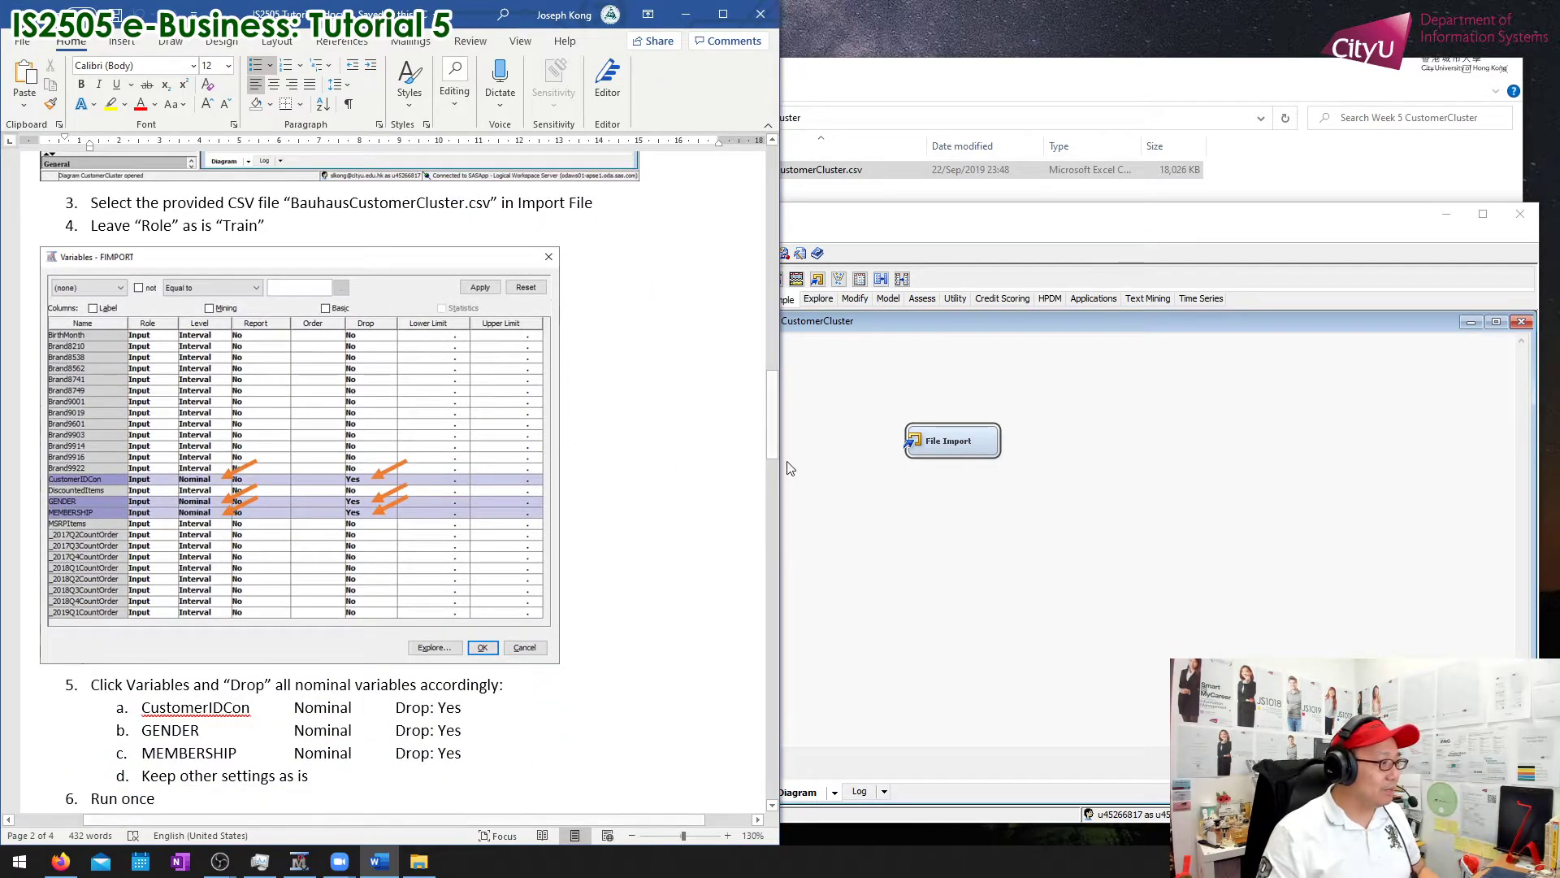
{"action": "left_click", "coordinate": [1153, 504]}
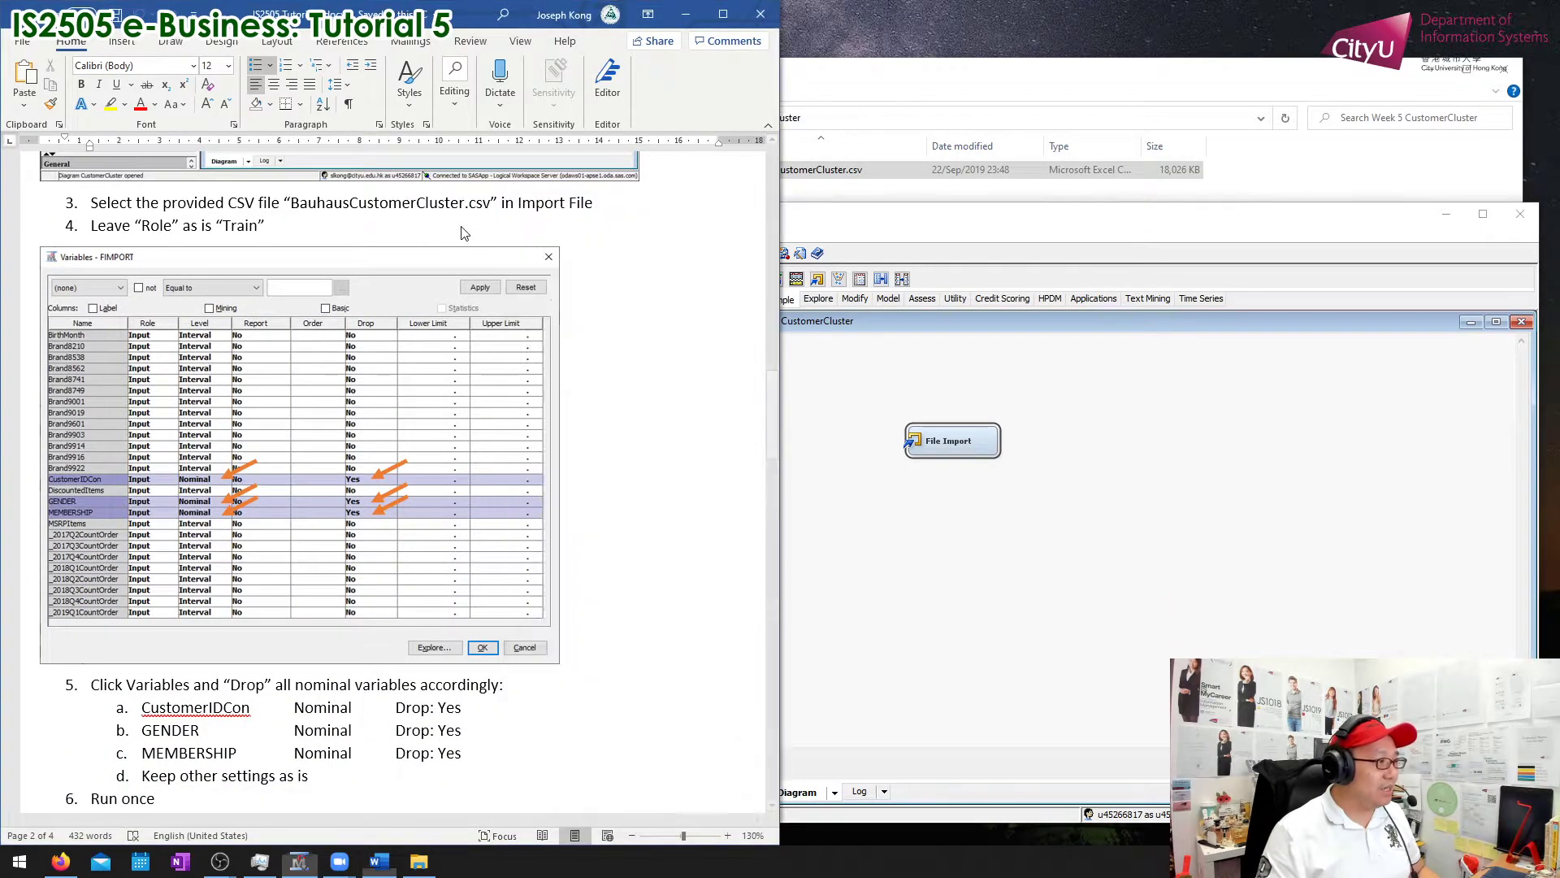
{"action": "scroll", "coordinate": [463, 233], "scroll_direction": "down", "scroll_amount": 6}
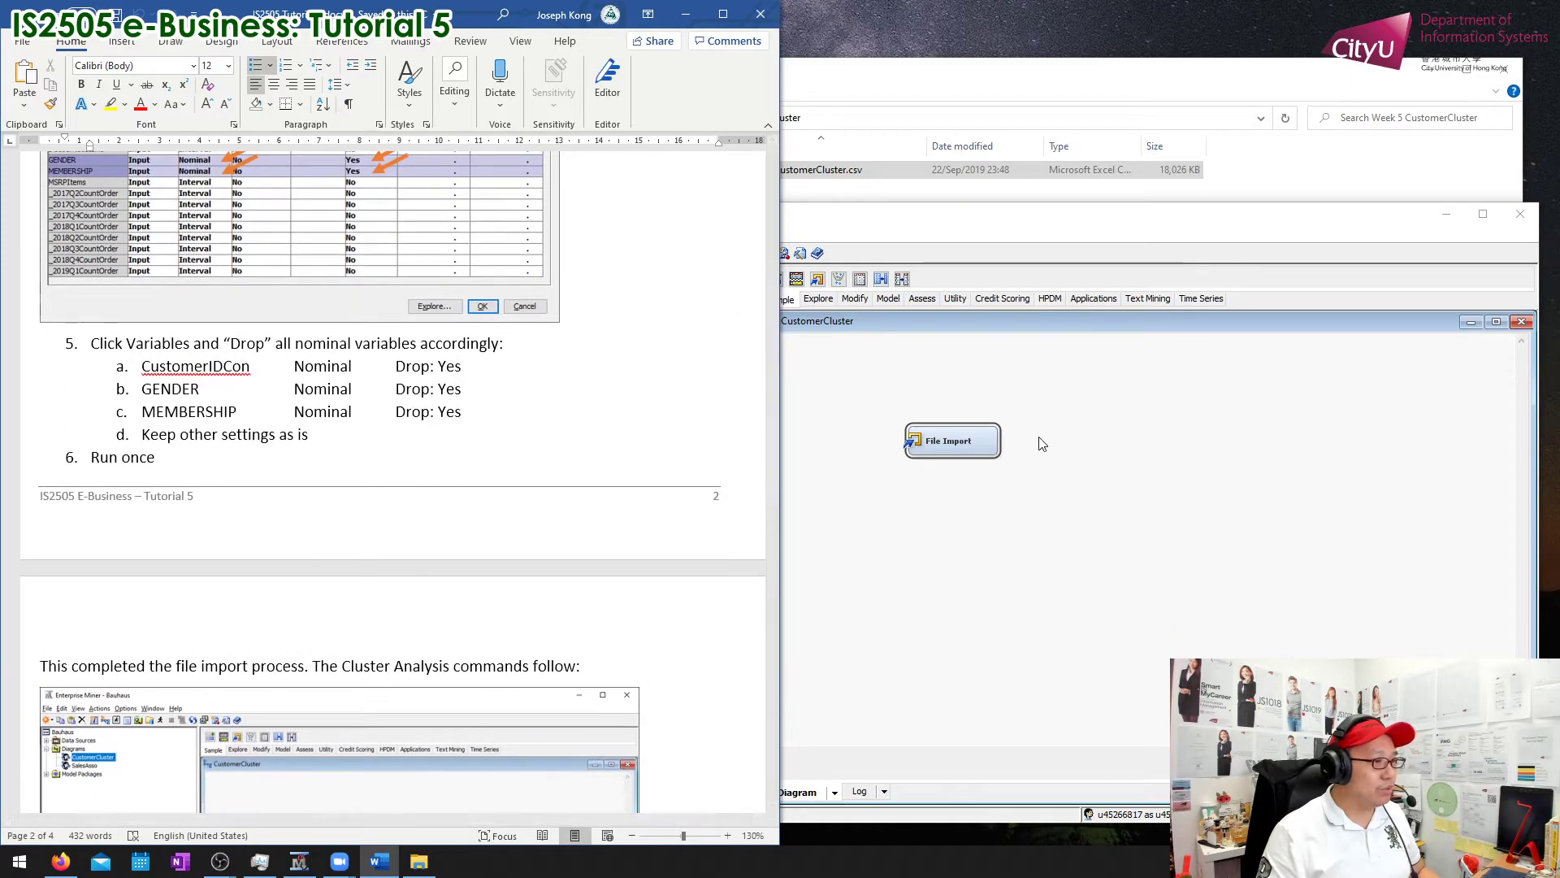
{"action": "left_click", "coordinate": [1121, 237]}
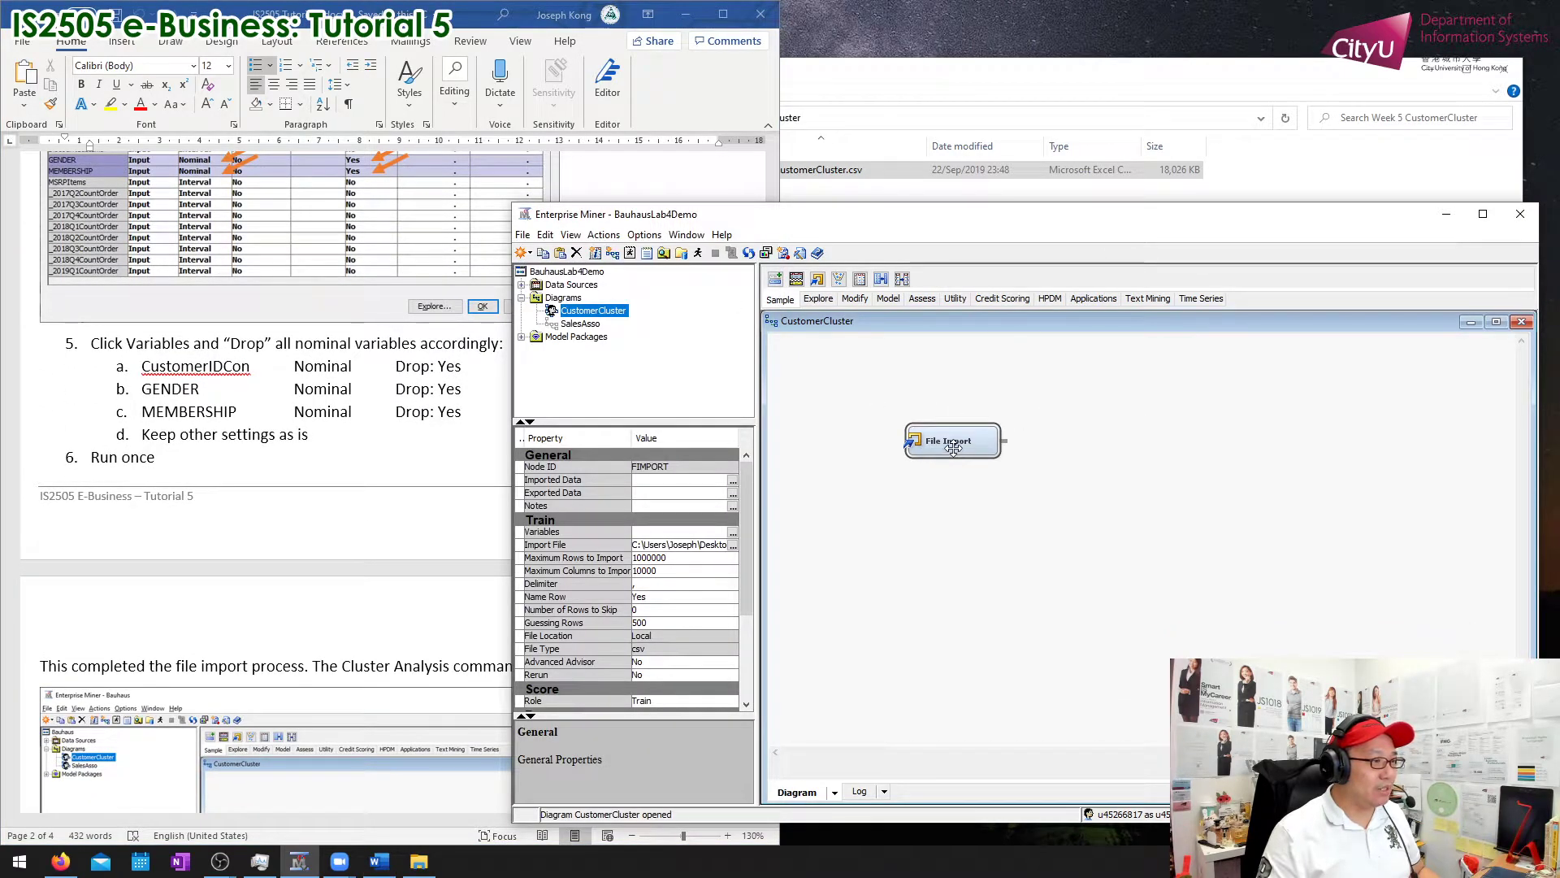
{"action": "left_click", "coordinate": [418, 445]}
{"action": "scroll", "coordinate": [470, 515], "scroll_direction": "up", "scroll_amount": 3}
{"action": "left_click", "coordinate": [933, 446]}
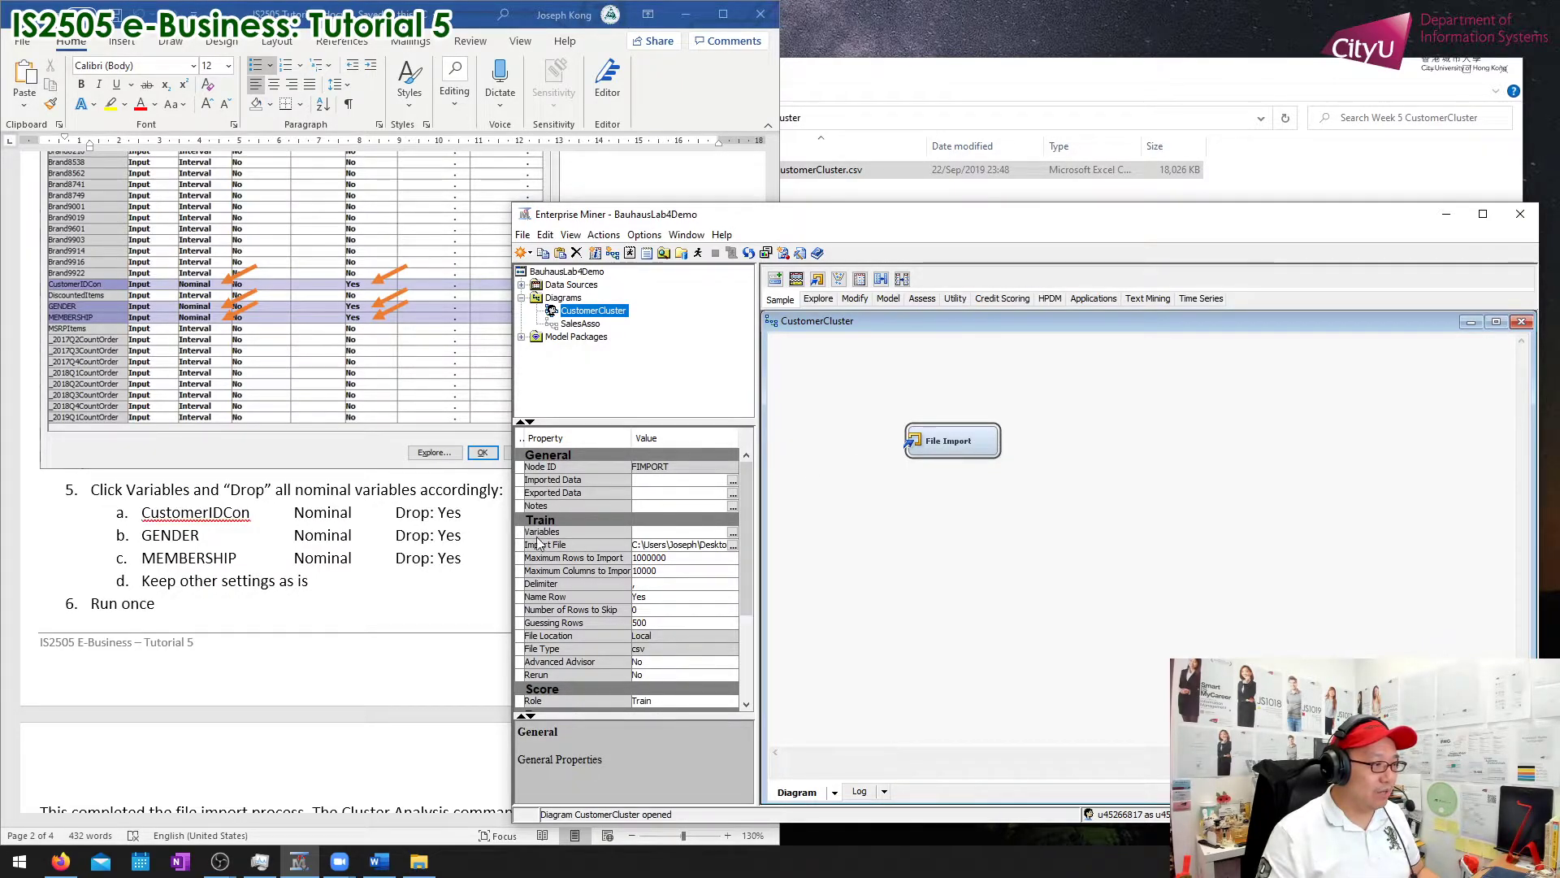
{"action": "left_click", "coordinate": [732, 531]}
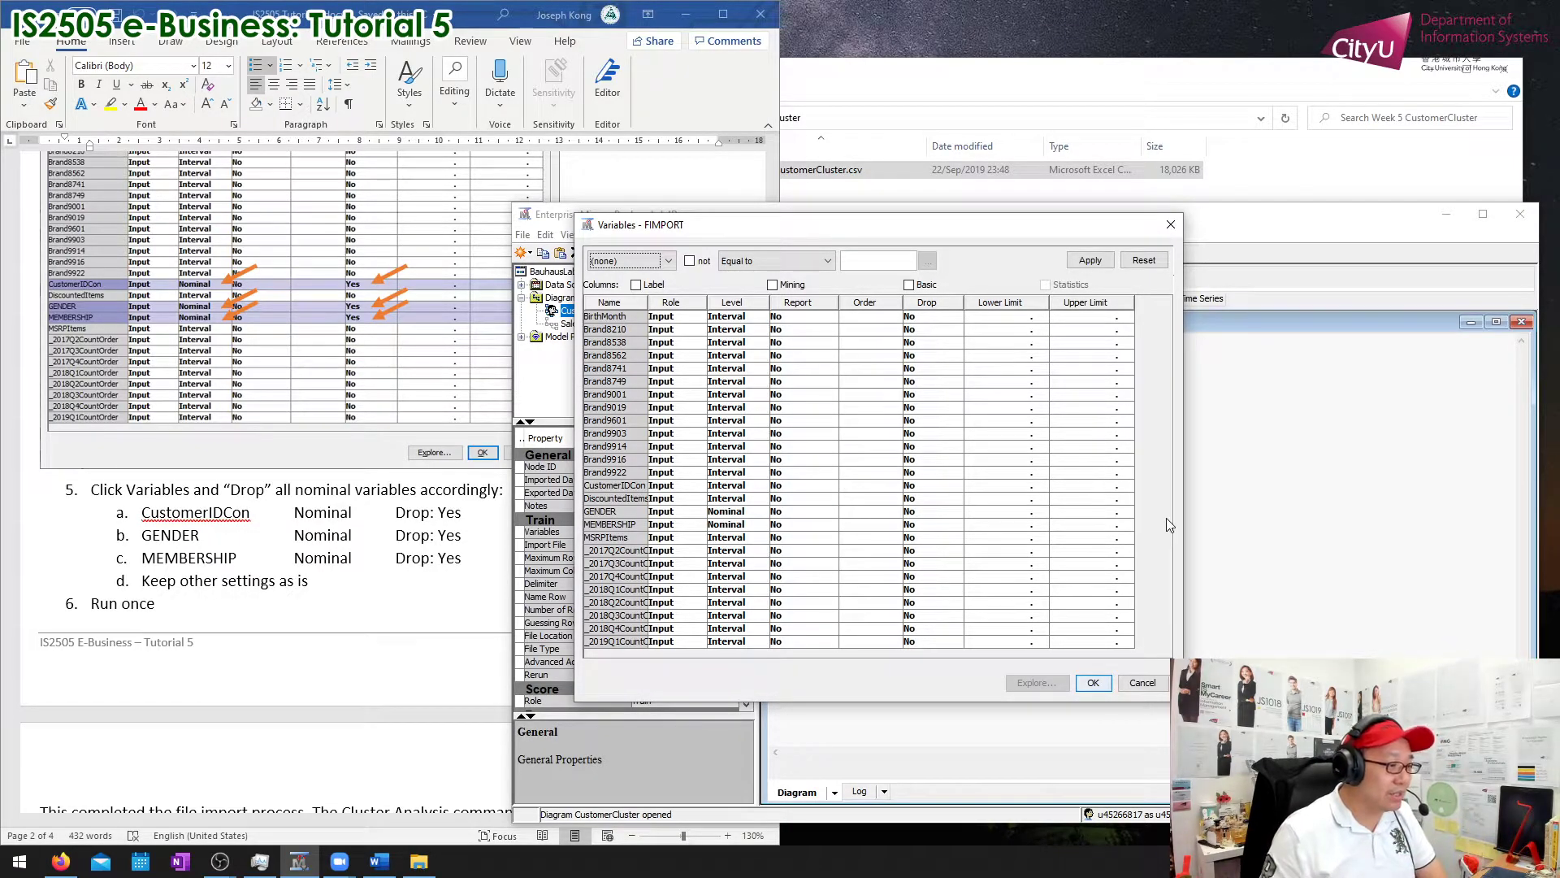
Step: Check the Windows display language in the Windows language settings, searching for language, and close the settings
{"action": "left_click", "coordinate": [19, 866]}
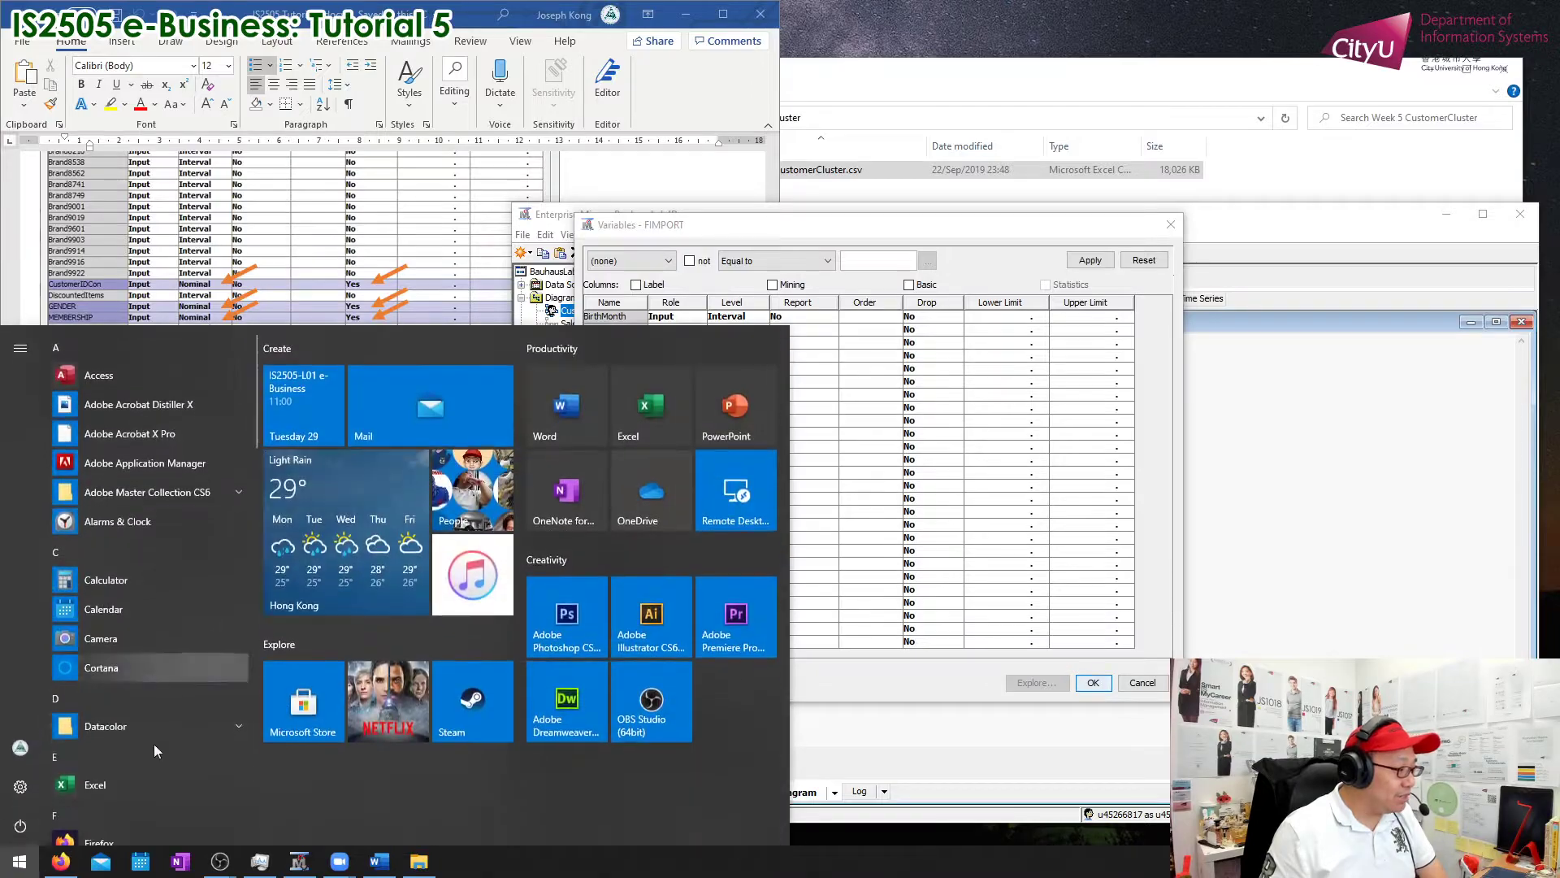
{"action": "left_click", "coordinate": [20, 786]}
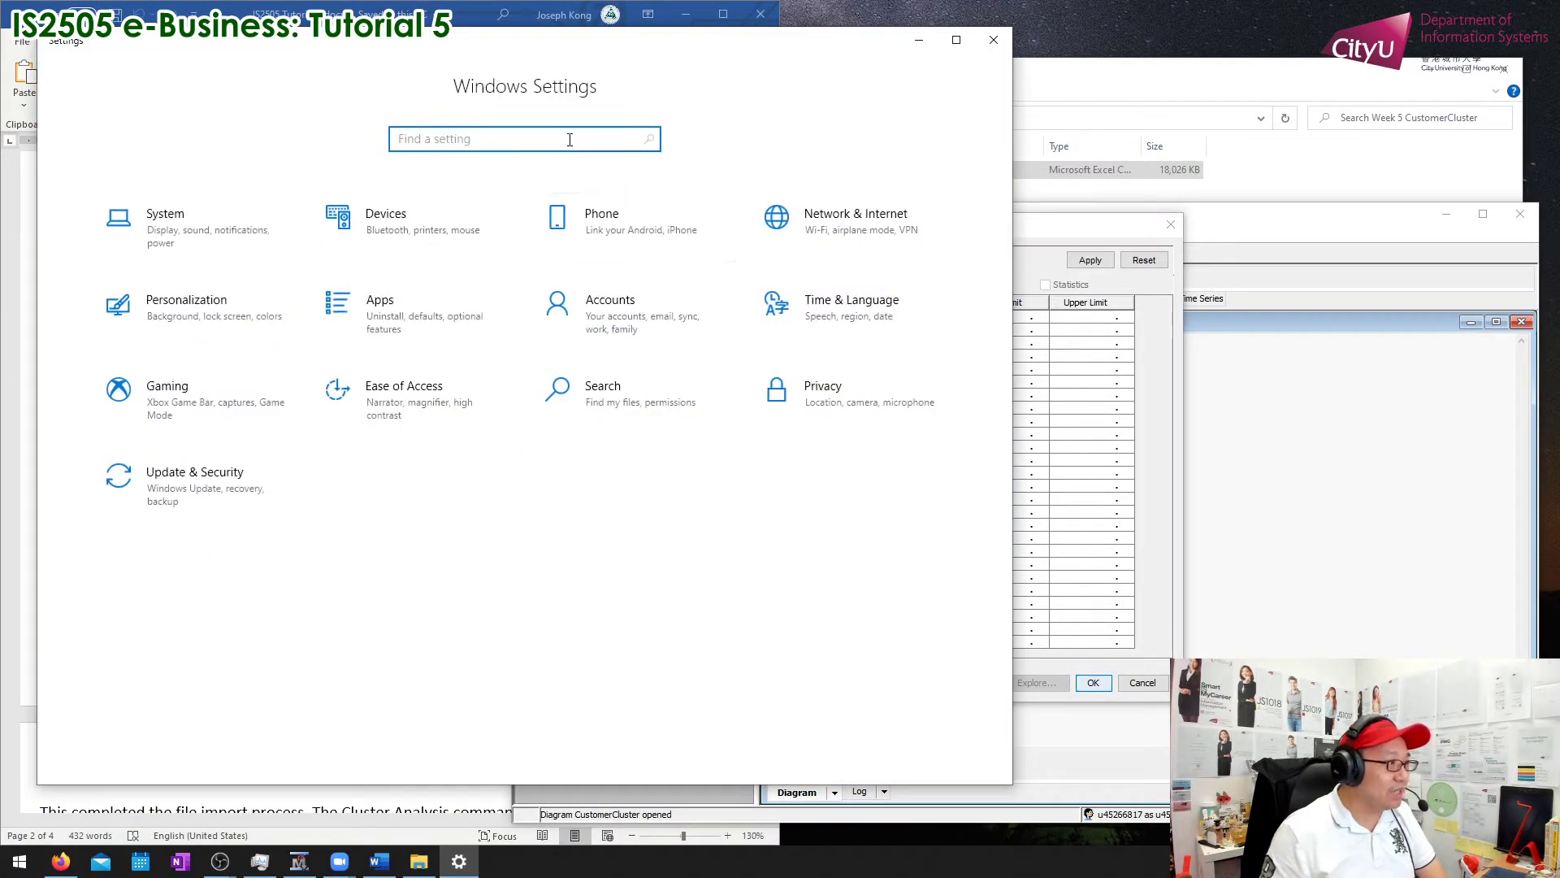
{"action": "type", "text": "region"}
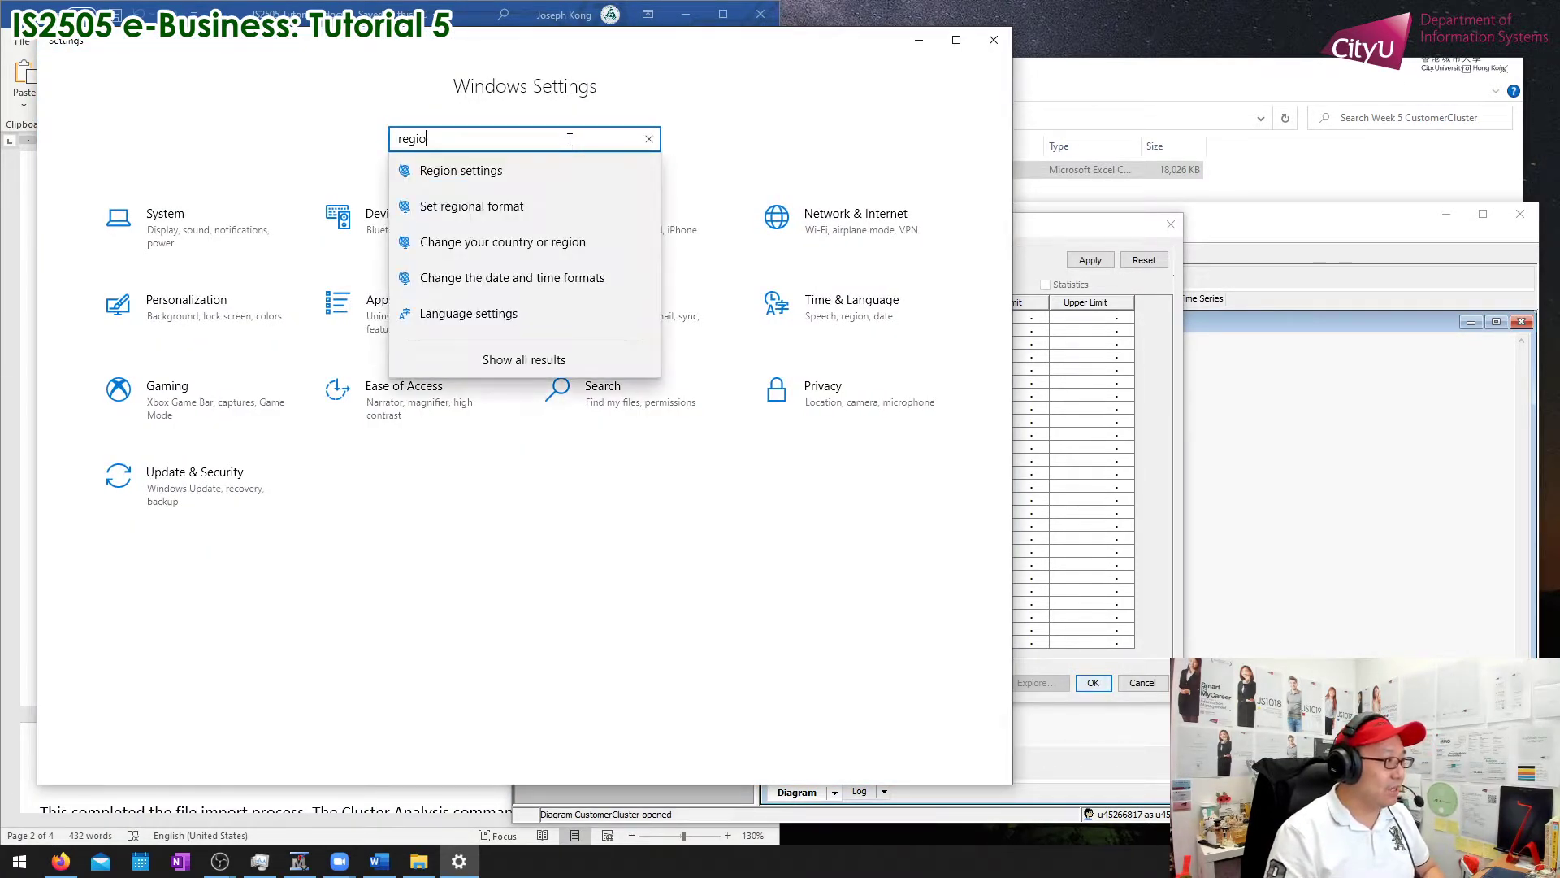
{"action": "key", "text": "ctrl+a"}
{"action": "type", "text": "language"}
{"action": "key", "text": "Return"}
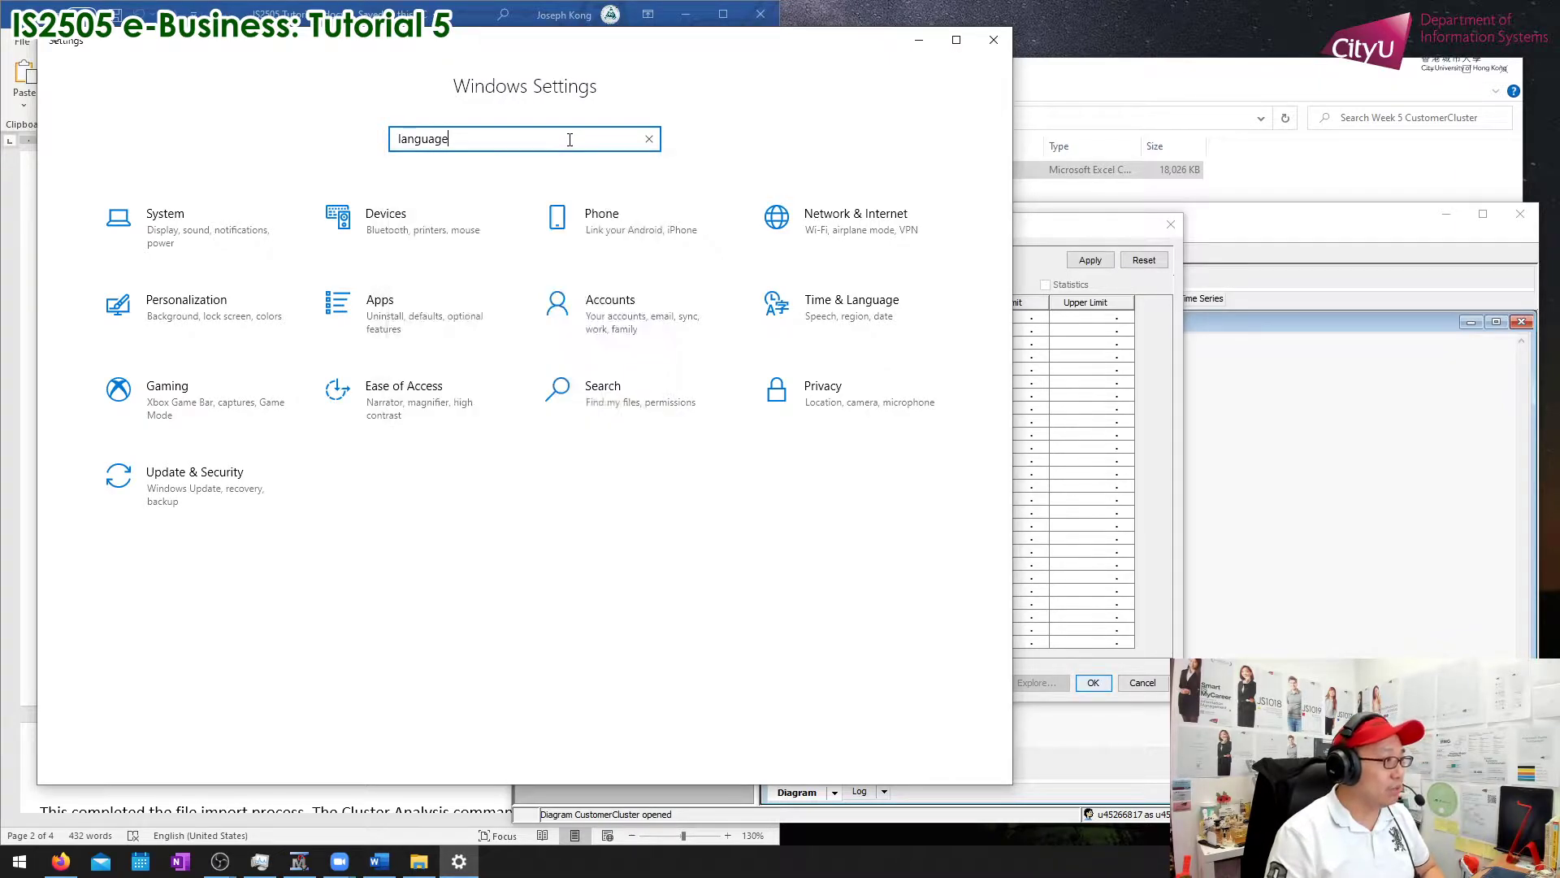
{"action": "left_click", "coordinate": [215, 153]}
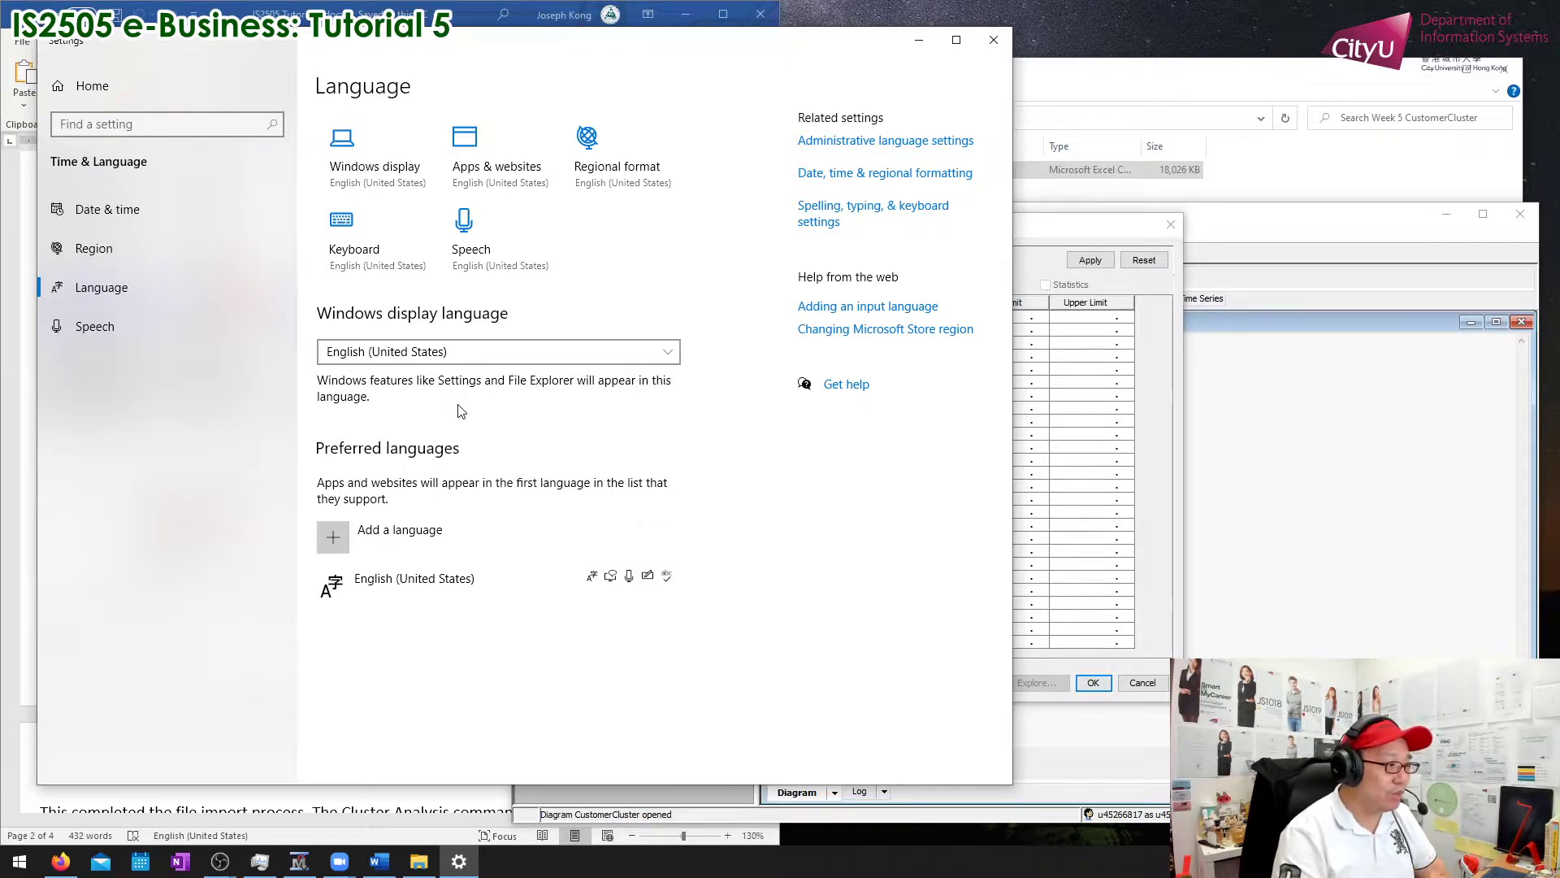
{"action": "left_click", "coordinate": [623, 351]}
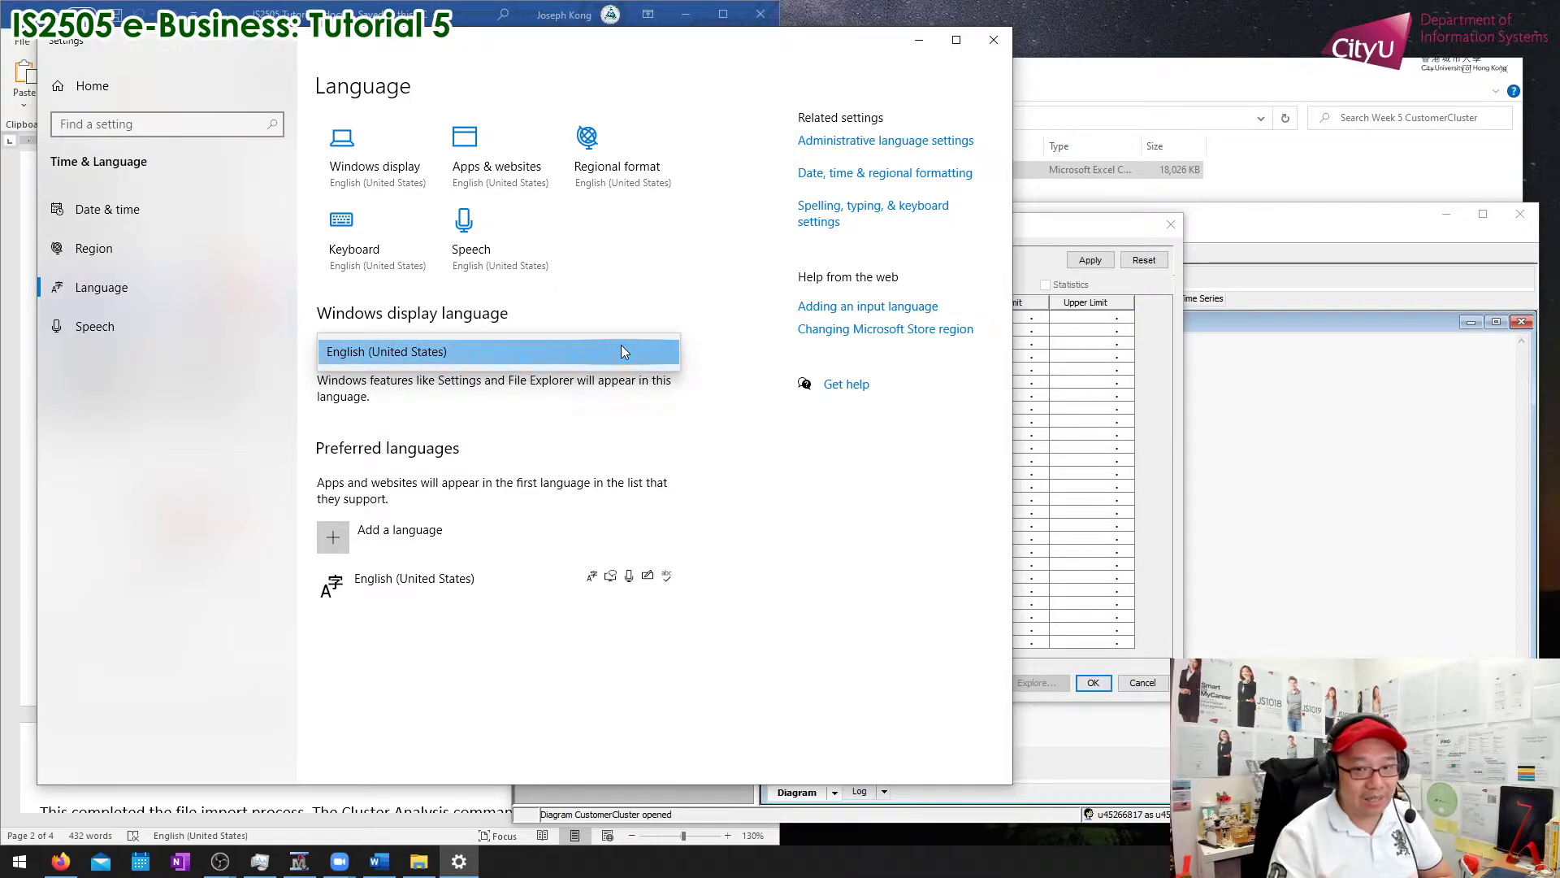
{"action": "left_click", "coordinate": [622, 351]}
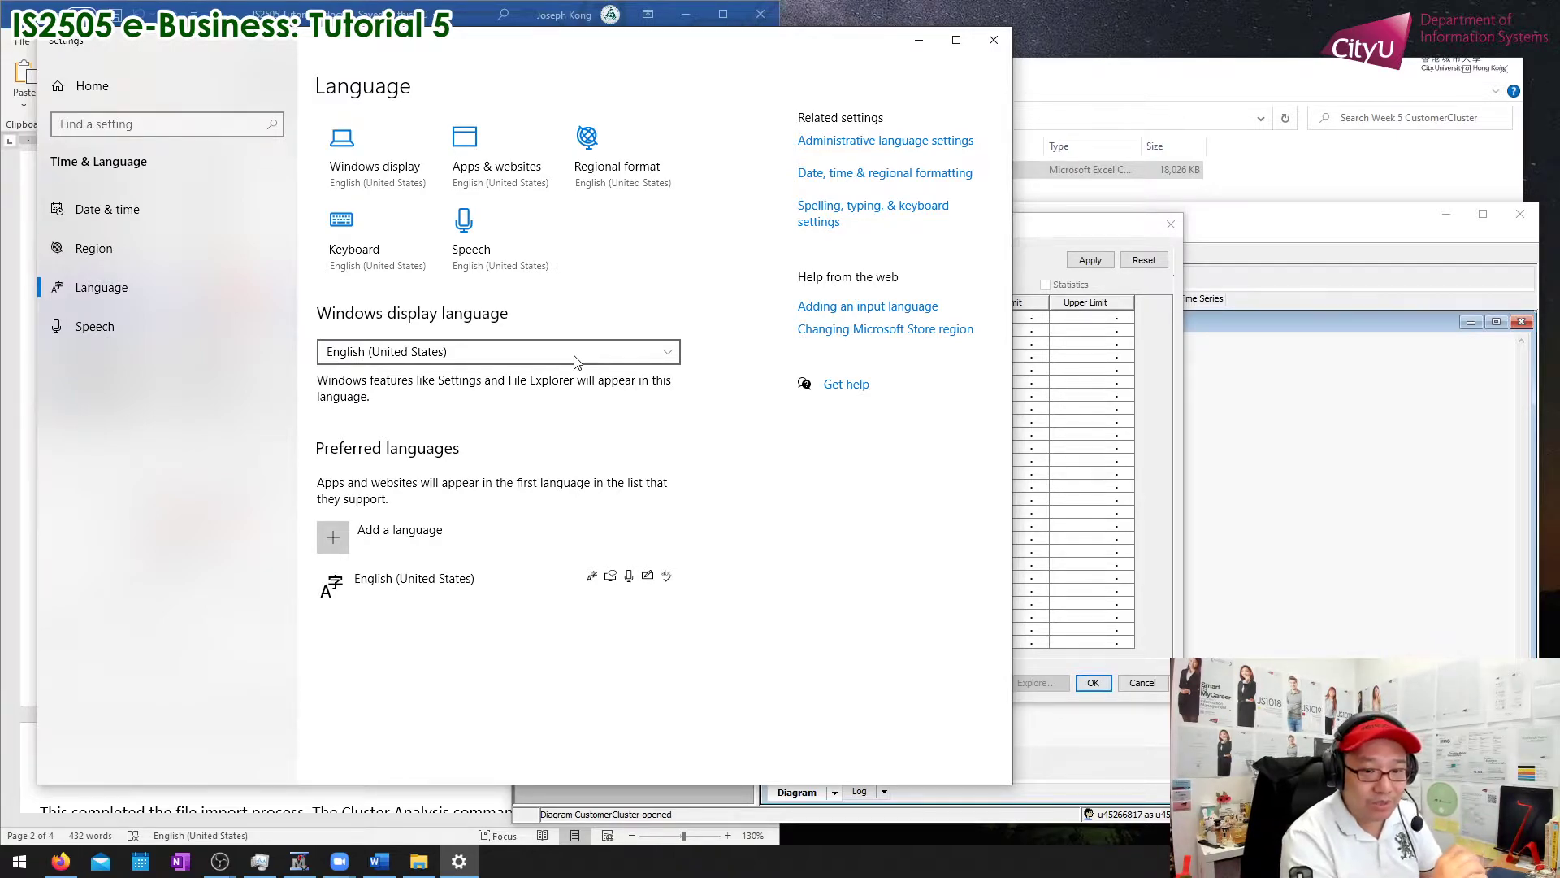
{"action": "left_click", "coordinate": [993, 40]}
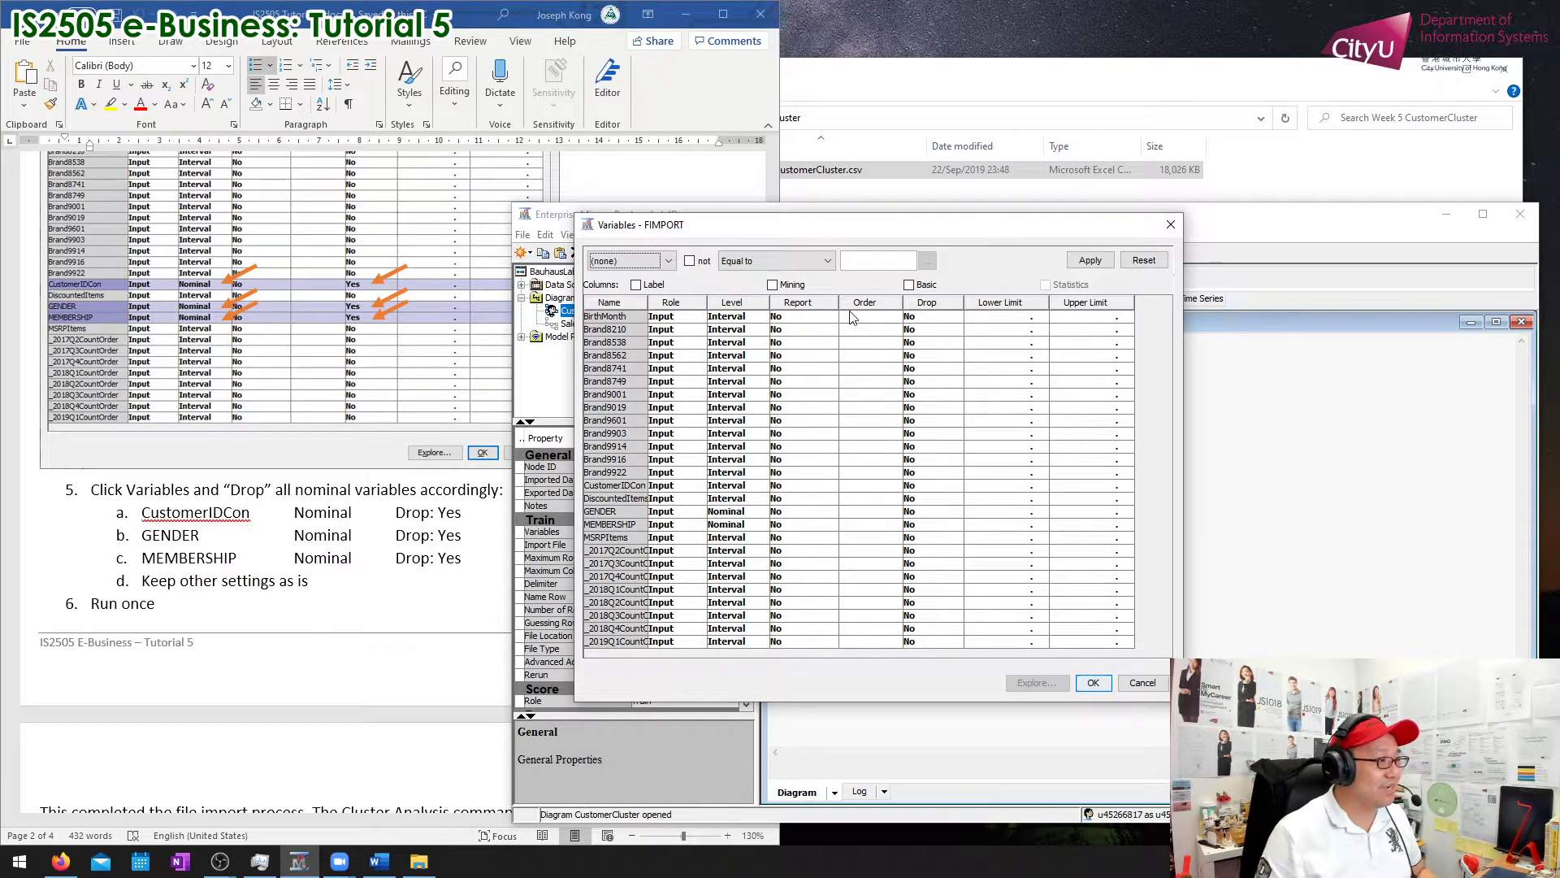
{"action": "left_click", "coordinate": [752, 304]}
{"action": "left_click", "coordinate": [754, 315]}
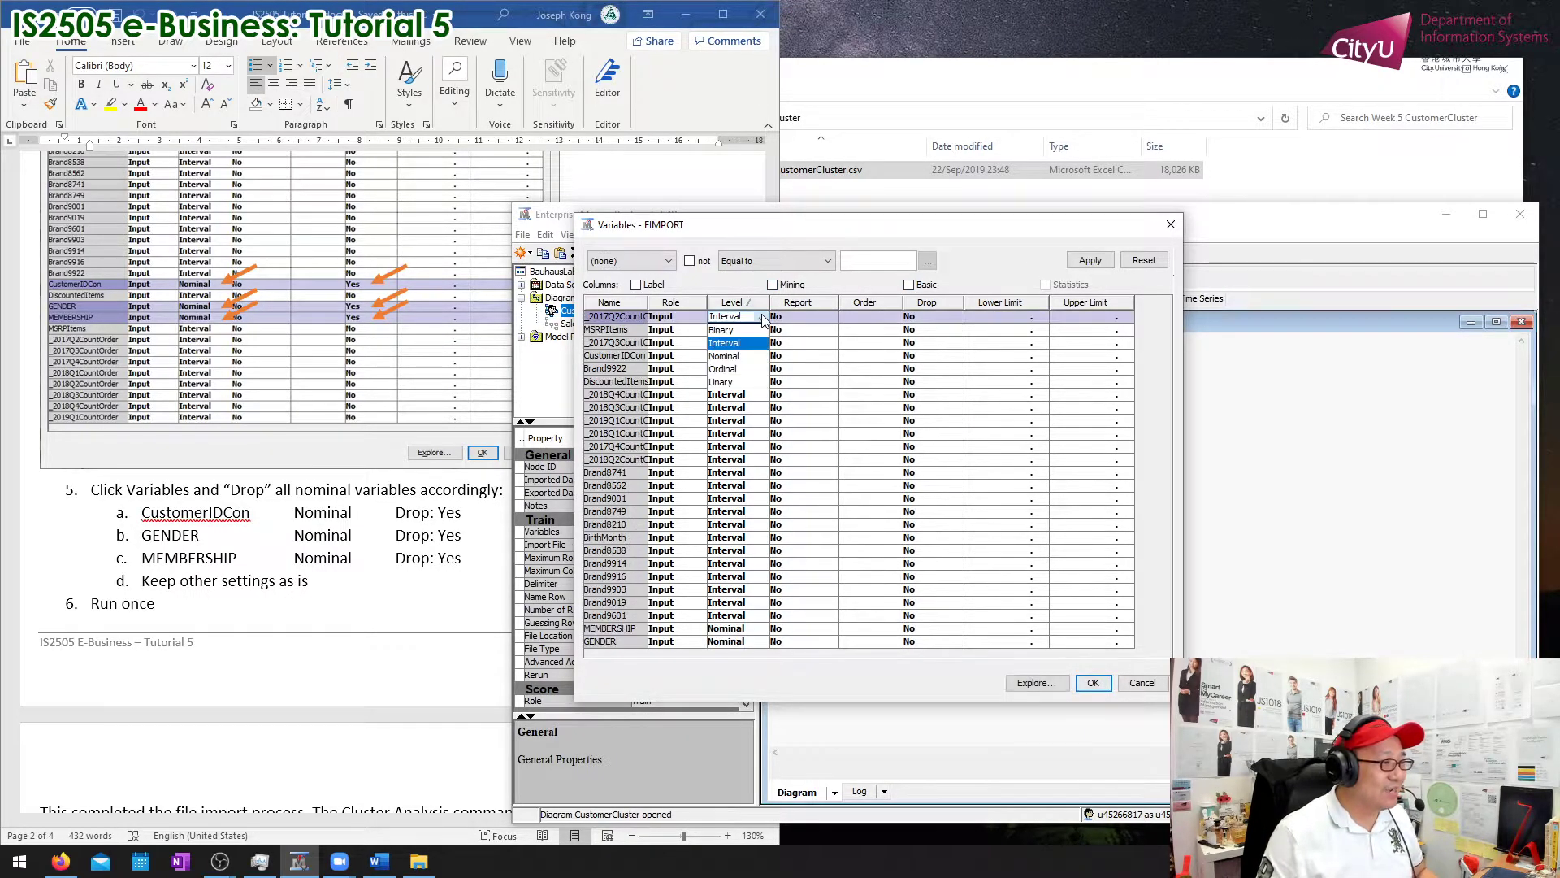
{"action": "left_click", "coordinate": [1068, 230]}
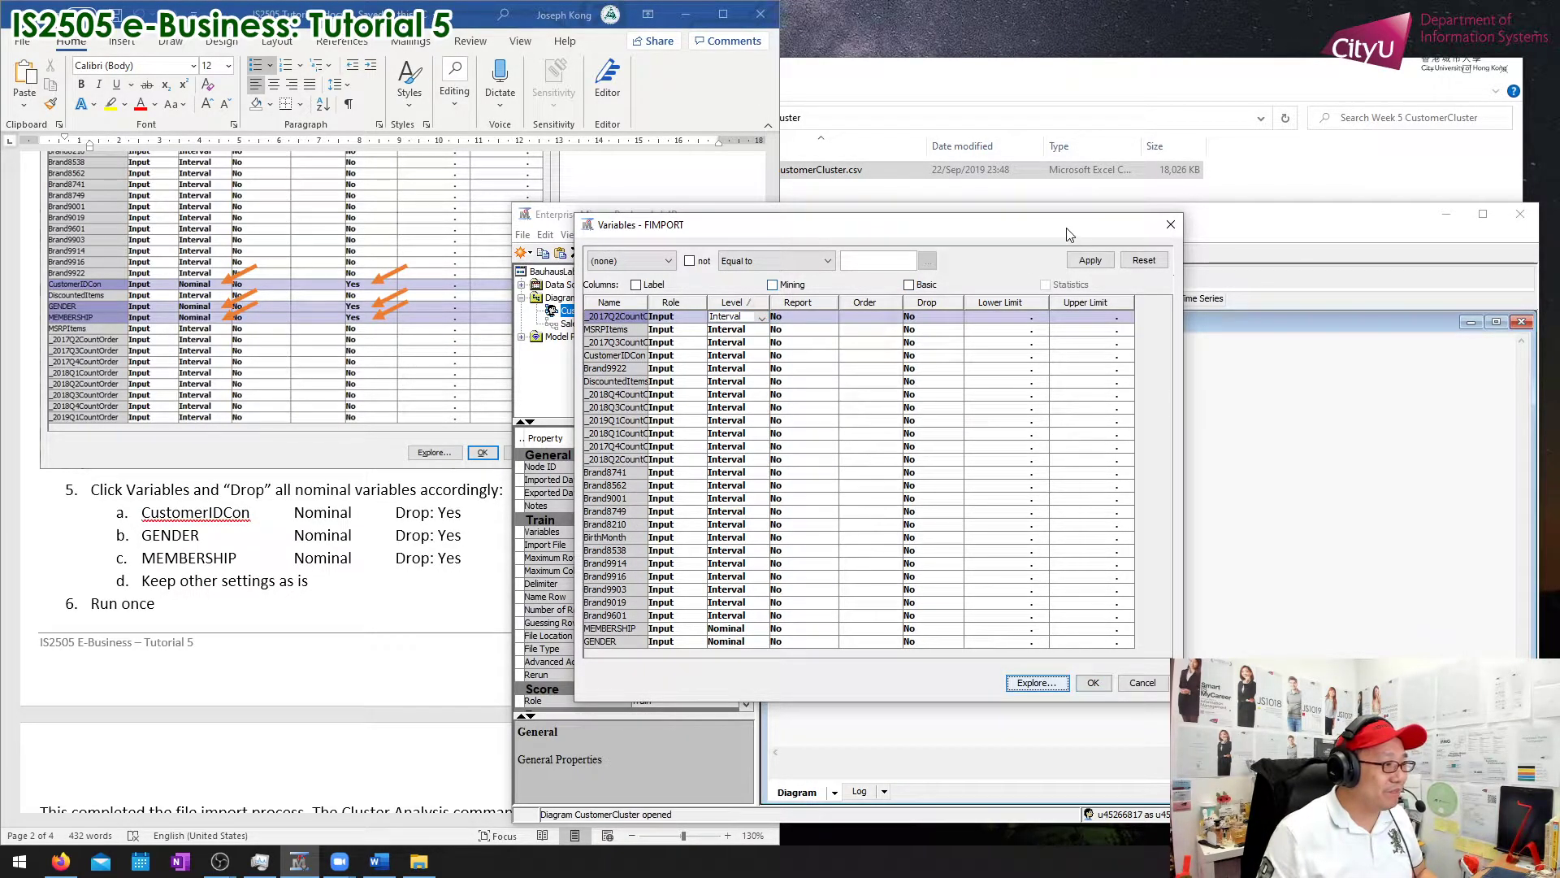
{"action": "left_click", "coordinate": [1161, 682]}
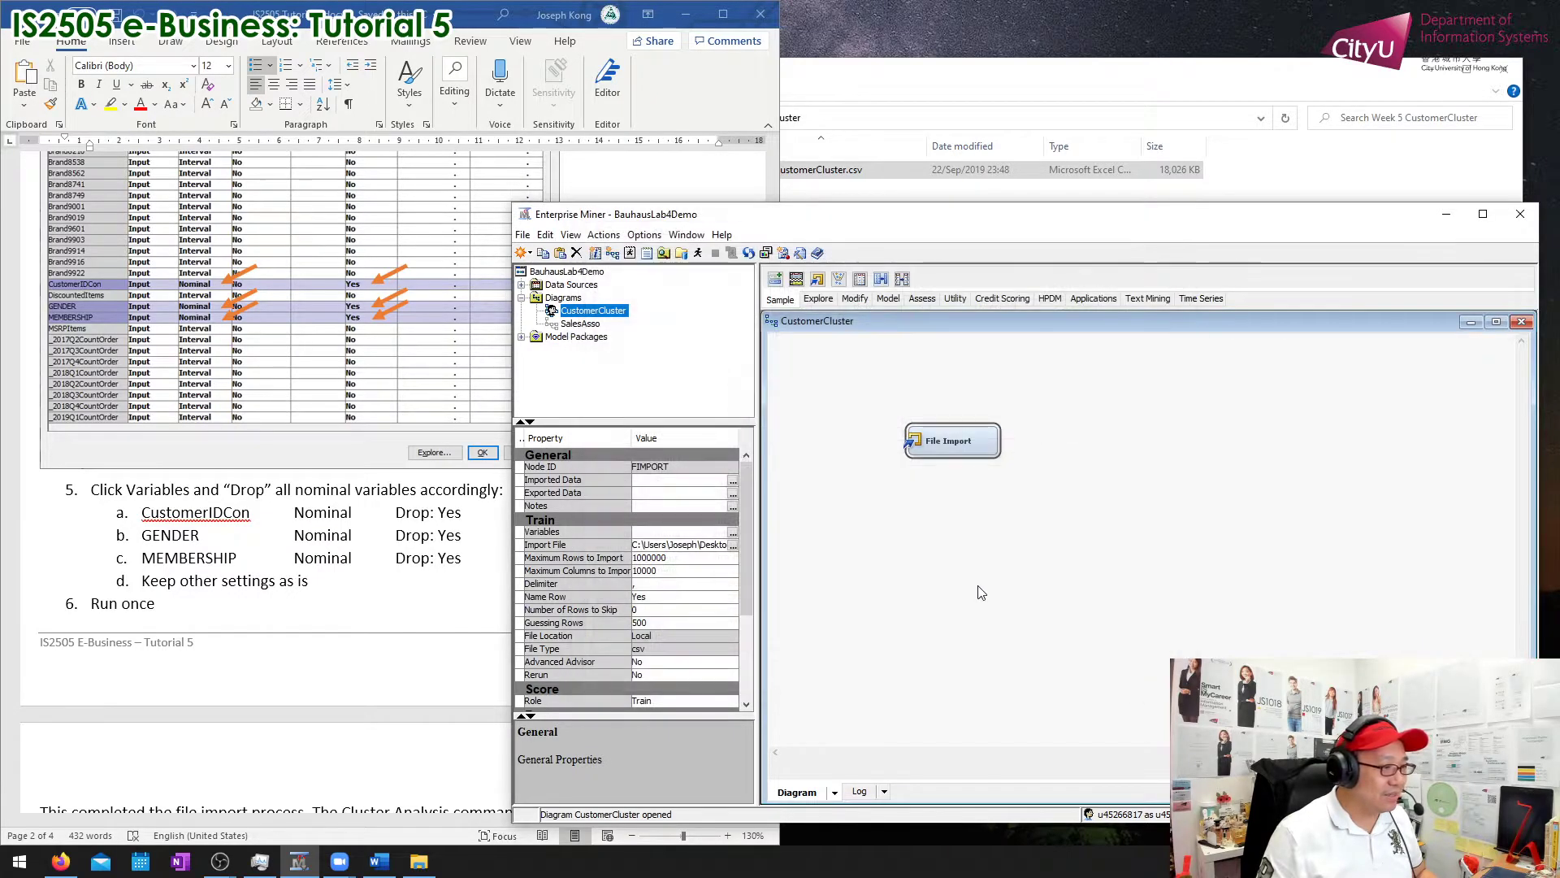
Step: Reopen the File Import node's variables table and set the level of BirthMonth and CustomerIDCon to Nominal
{"action": "left_click", "coordinate": [731, 531]}
{"action": "left_click", "coordinate": [731, 532]}
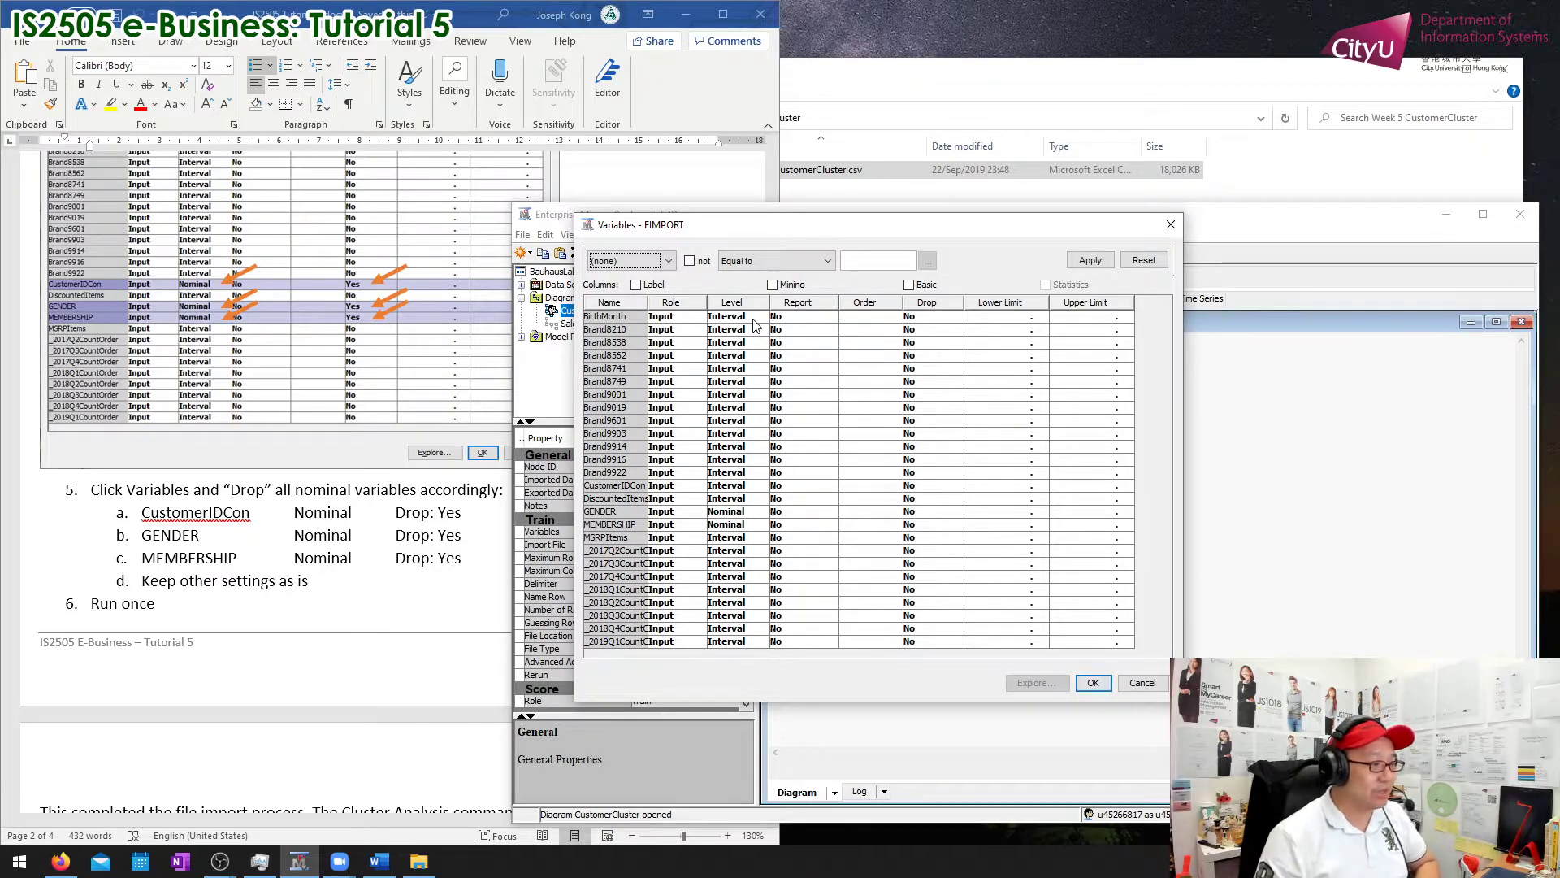
{"action": "left_click", "coordinate": [754, 321]}
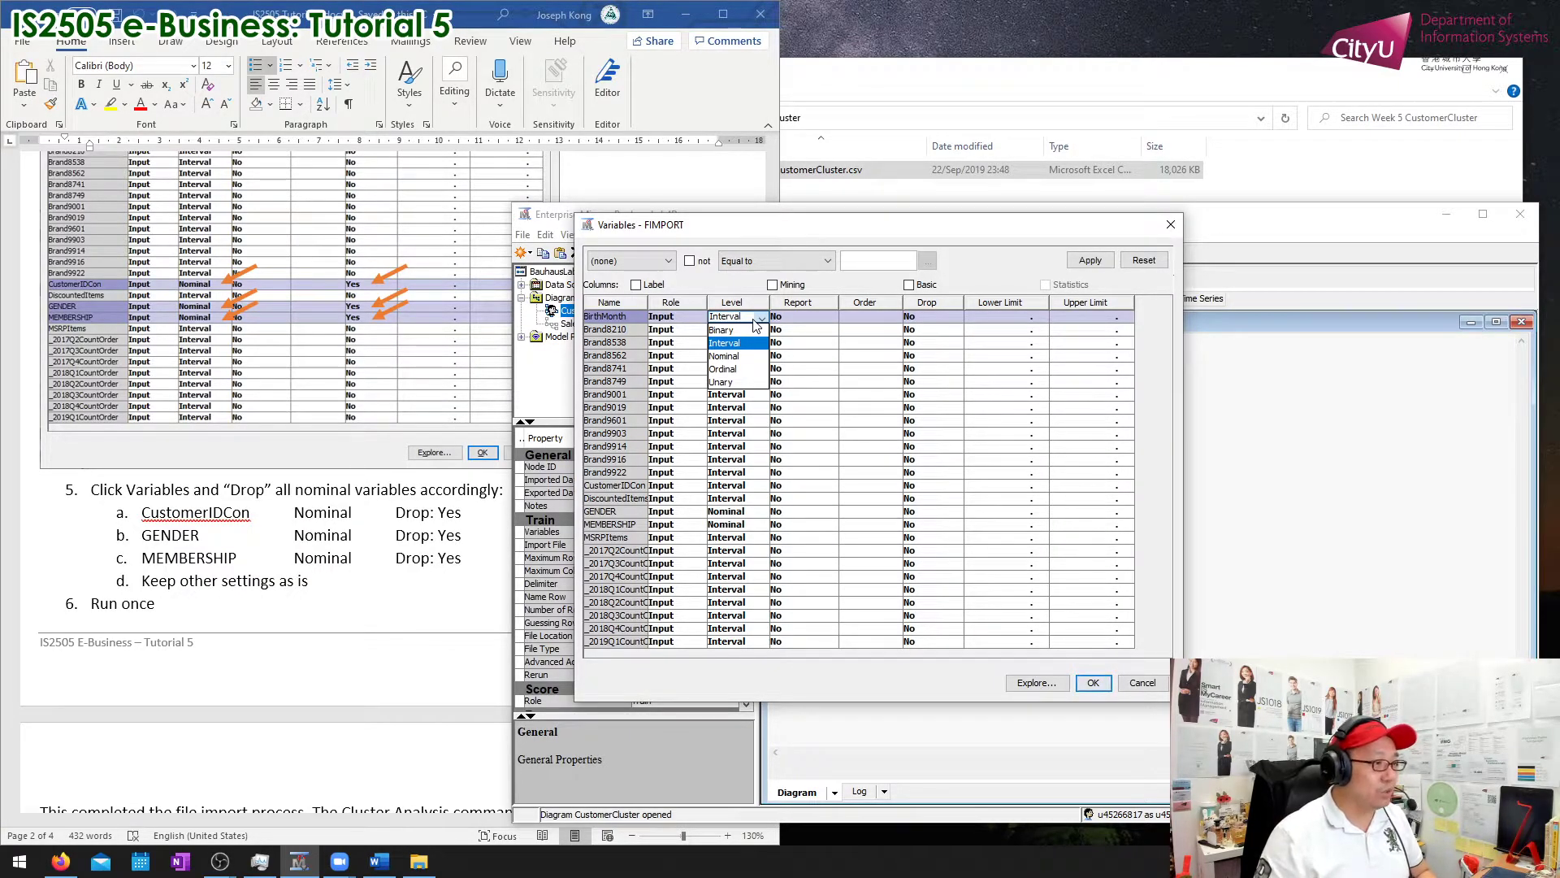
{"action": "left_click", "coordinate": [757, 358]}
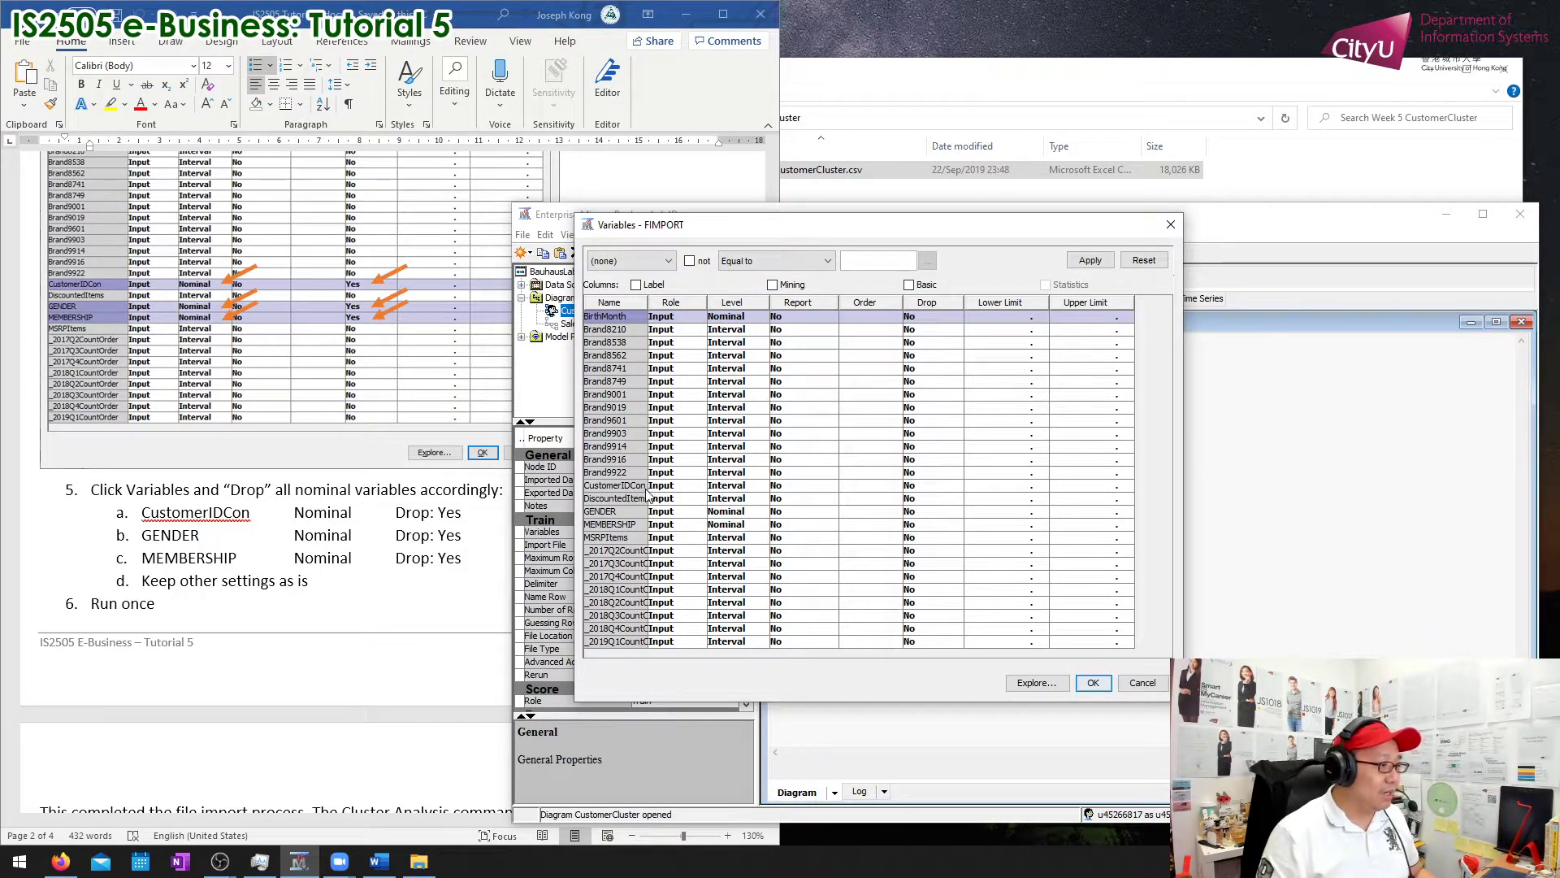
{"action": "left_click", "coordinate": [757, 487]}
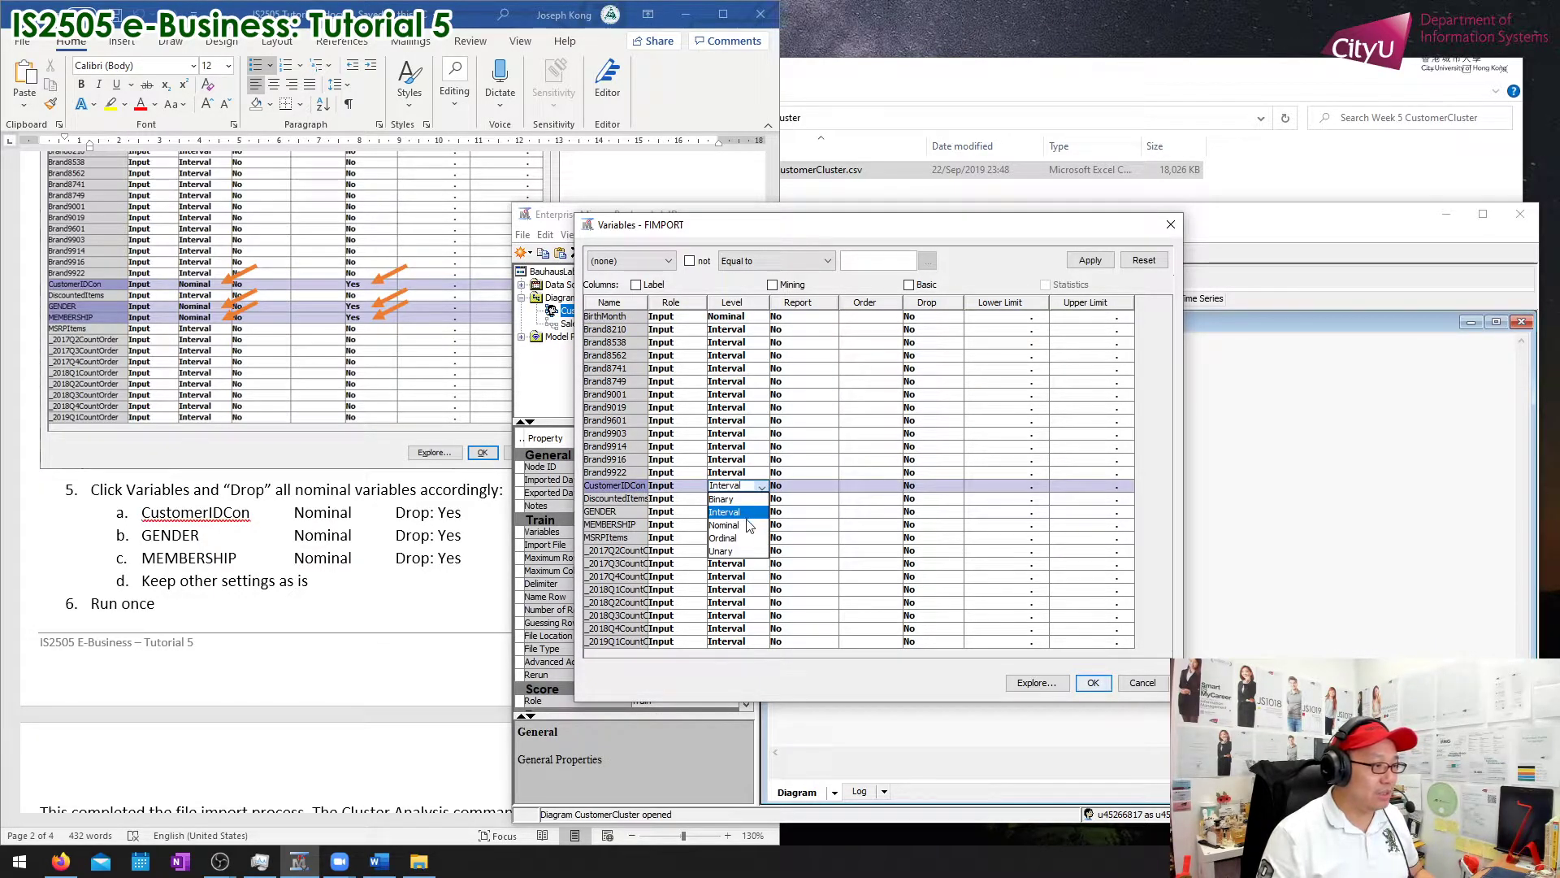
{"action": "left_click", "coordinate": [748, 525]}
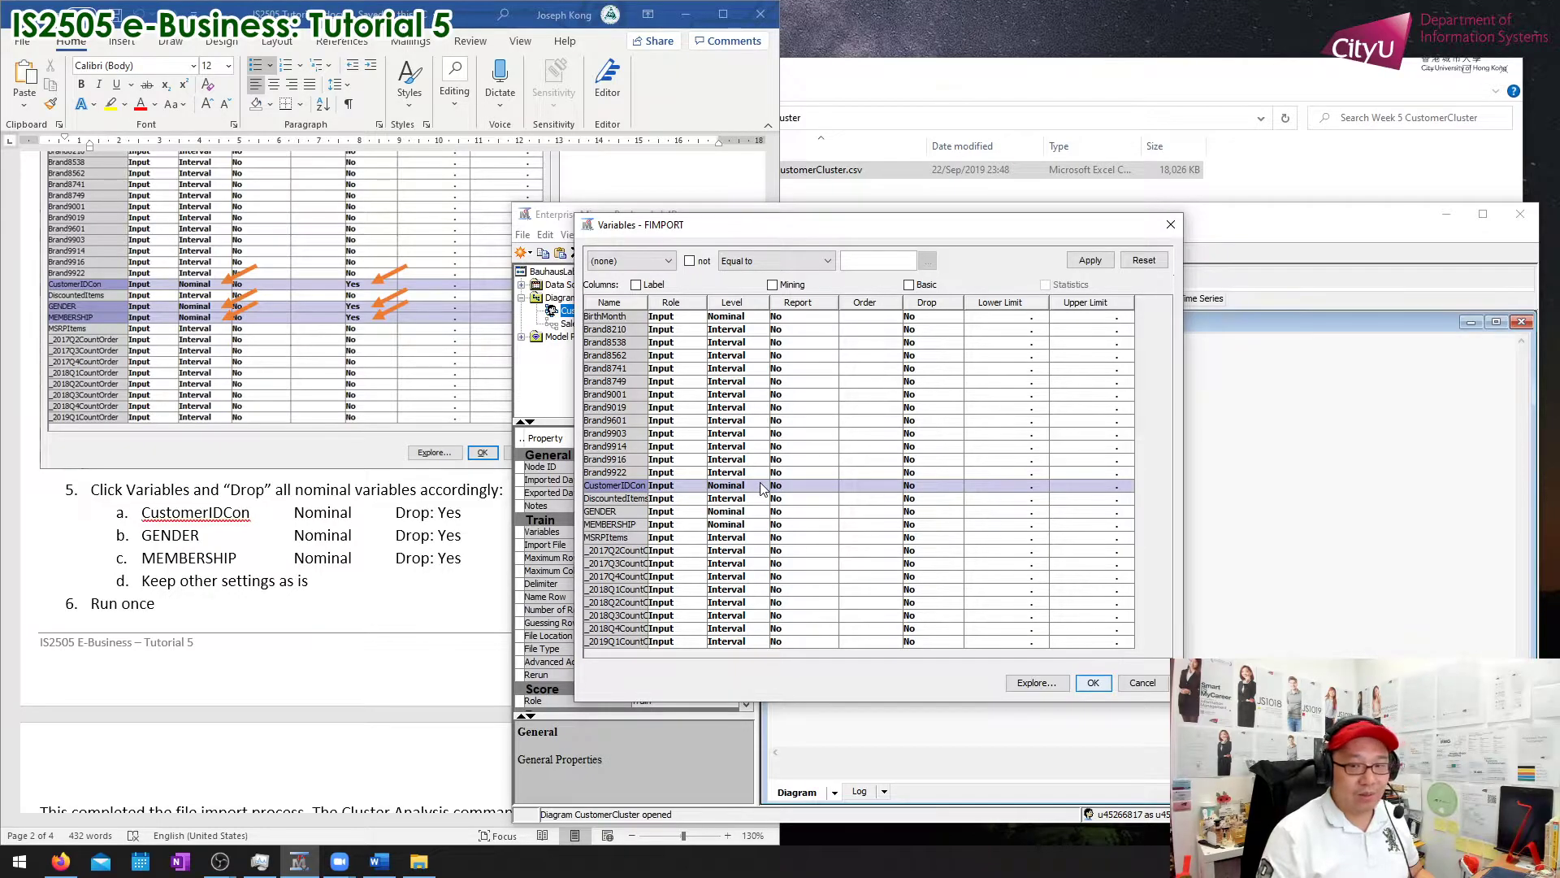
Step: Keep BirthMonth's level as Nominal and set its Drop value to Yes
{"action": "left_click", "coordinate": [753, 318]}
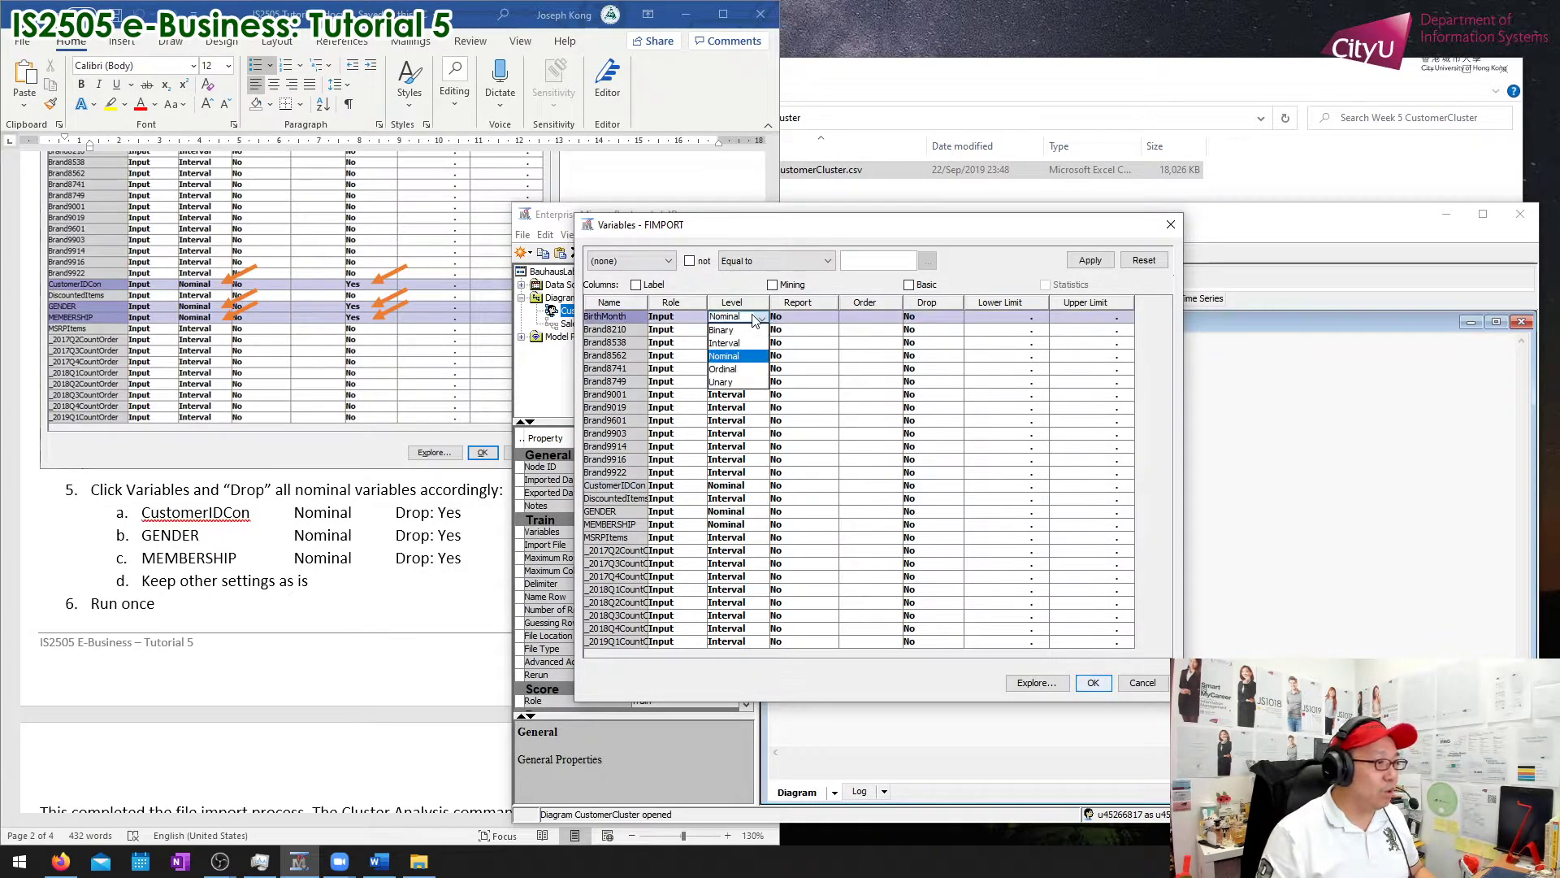
{"action": "left_click", "coordinate": [762, 320]}
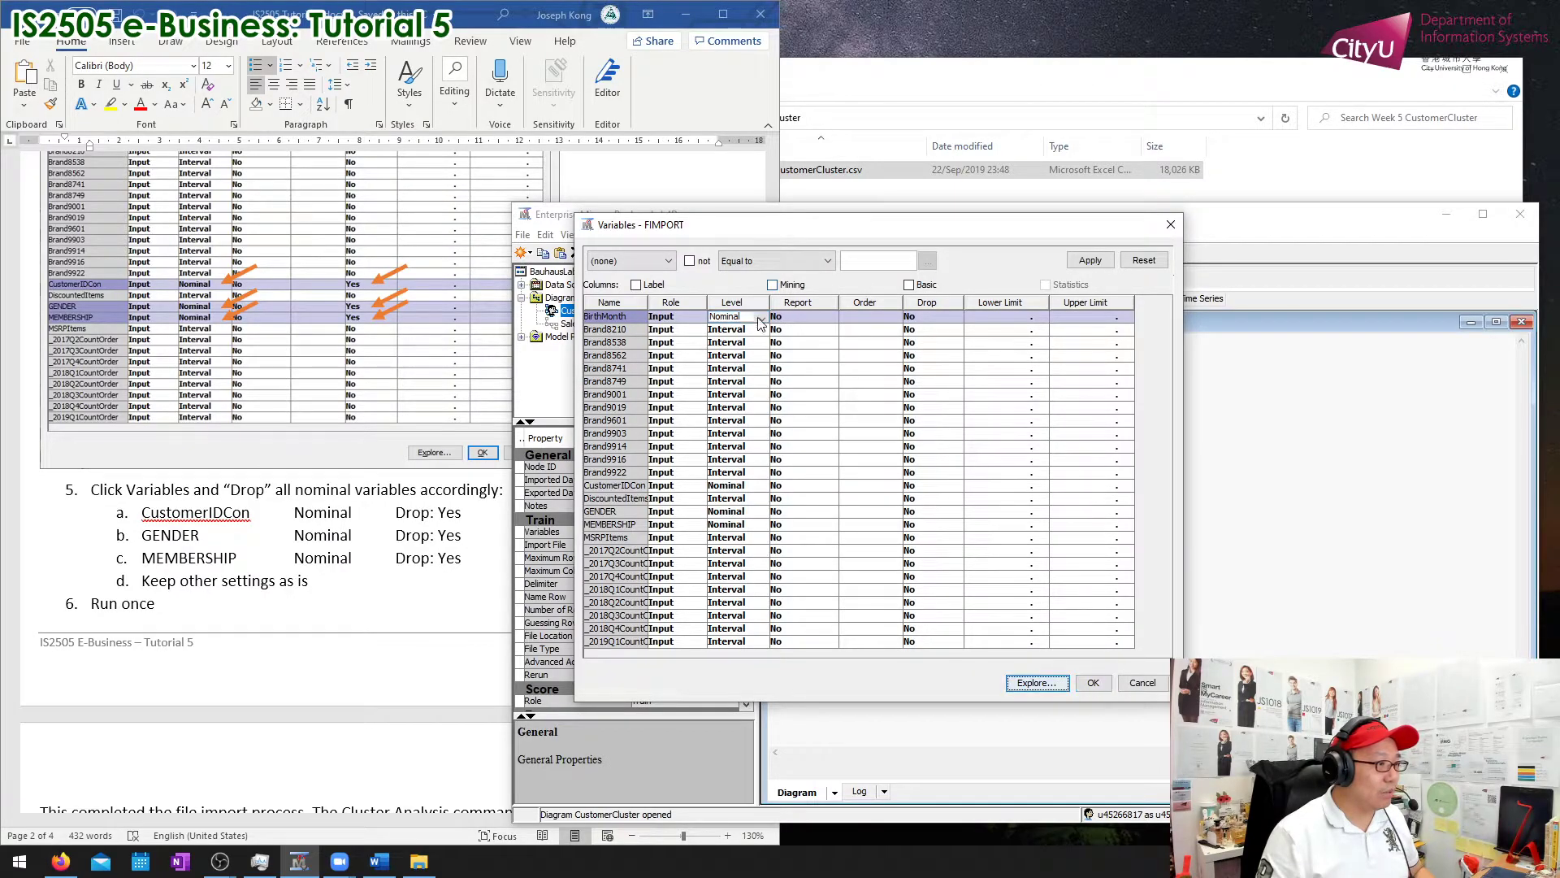
{"action": "left_click", "coordinate": [934, 315]}
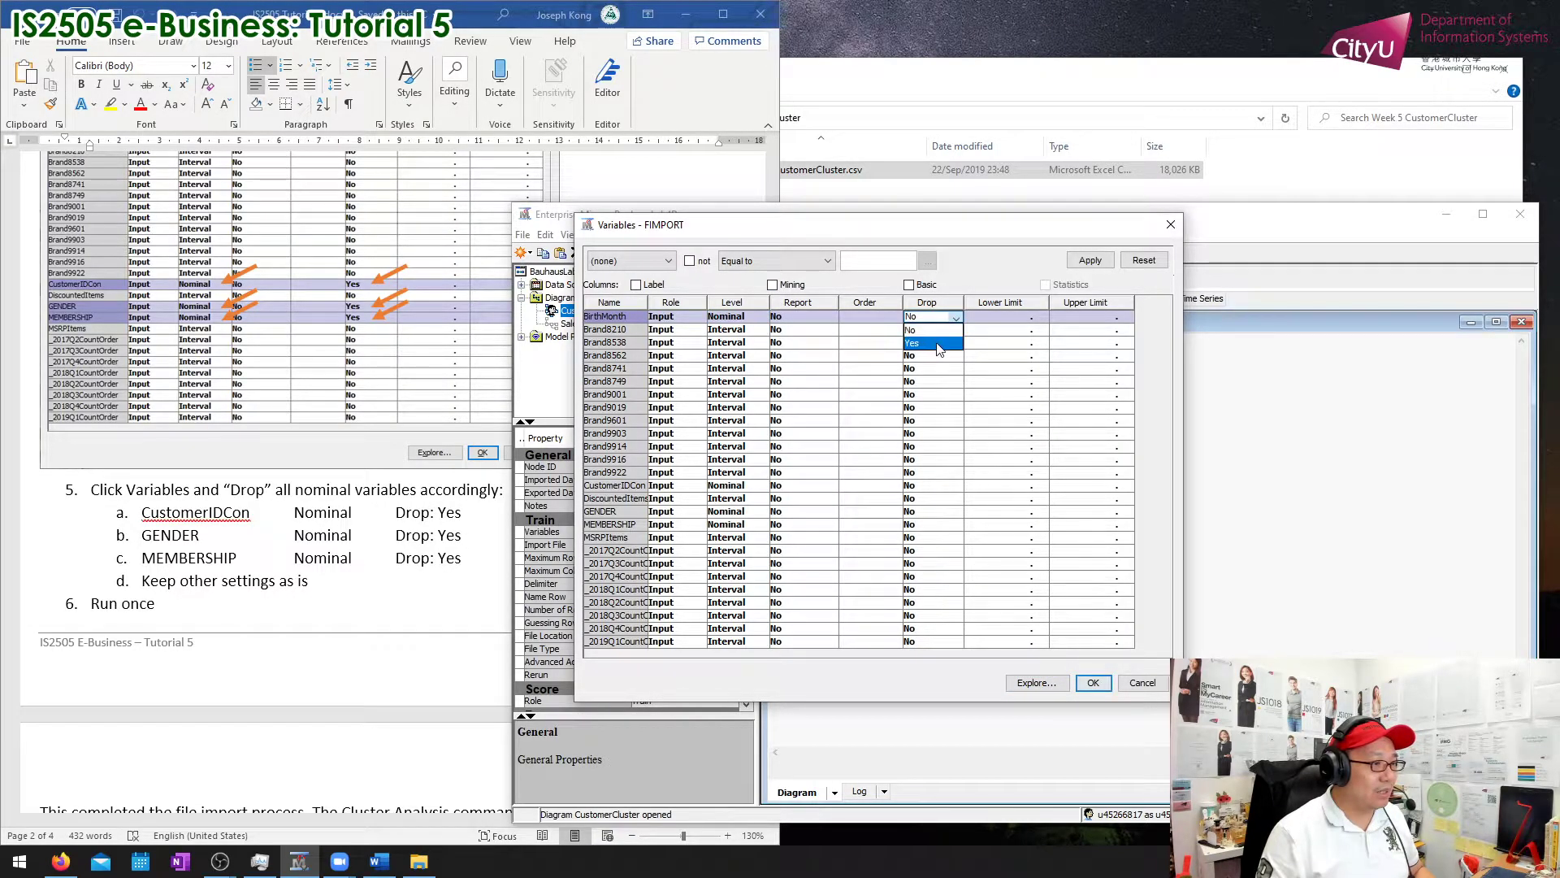
{"action": "left_click", "coordinate": [937, 344]}
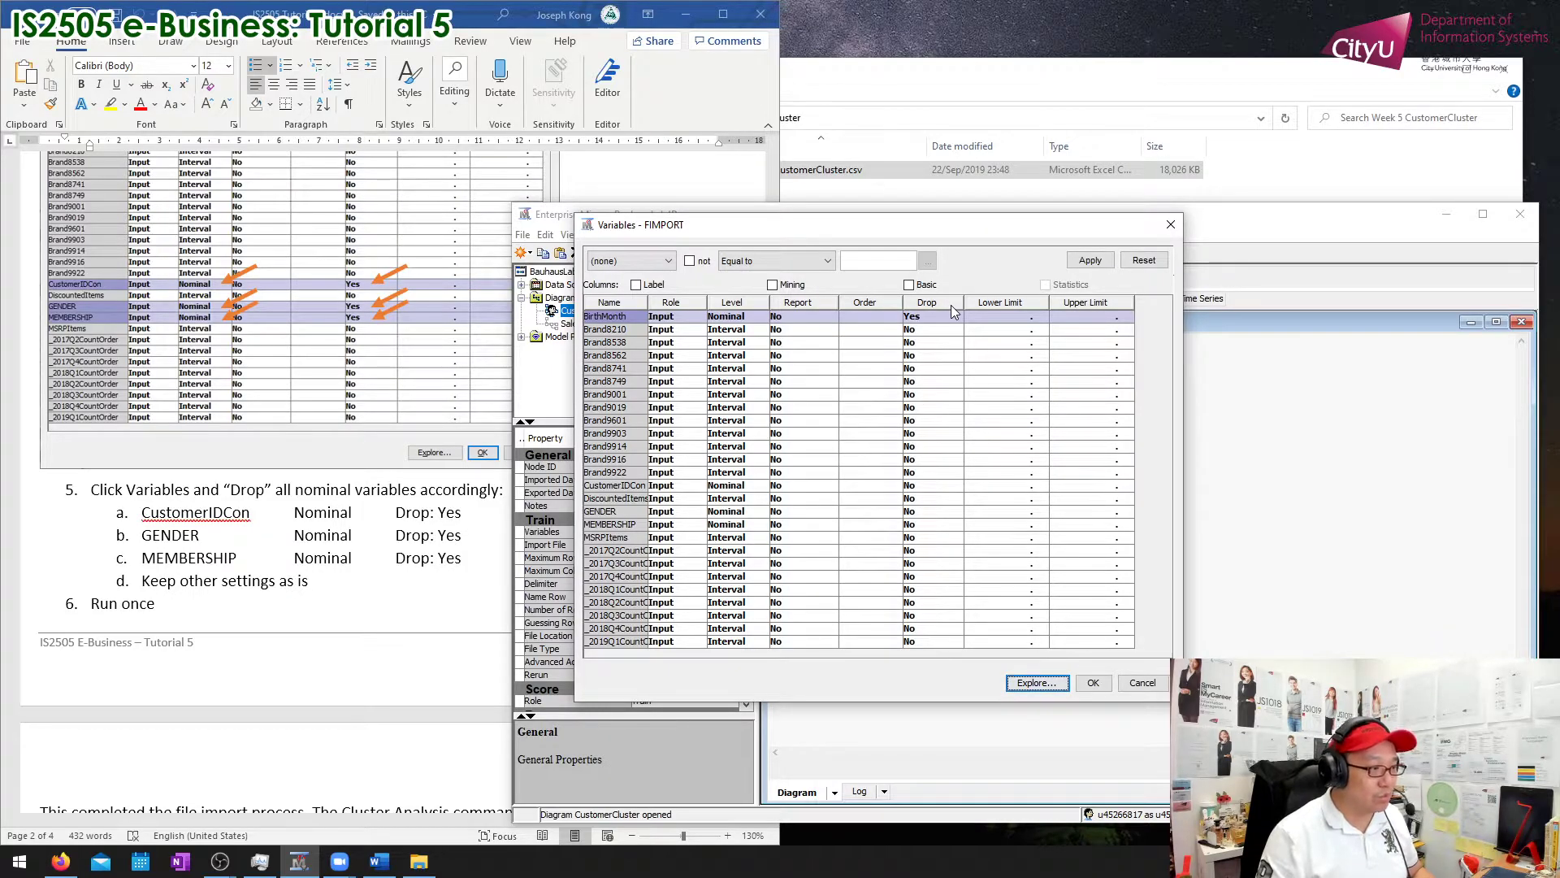
Step: Set the Drop value of CustomerIDCon to Yes in the variables table
{"action": "left_click", "coordinate": [752, 499]}
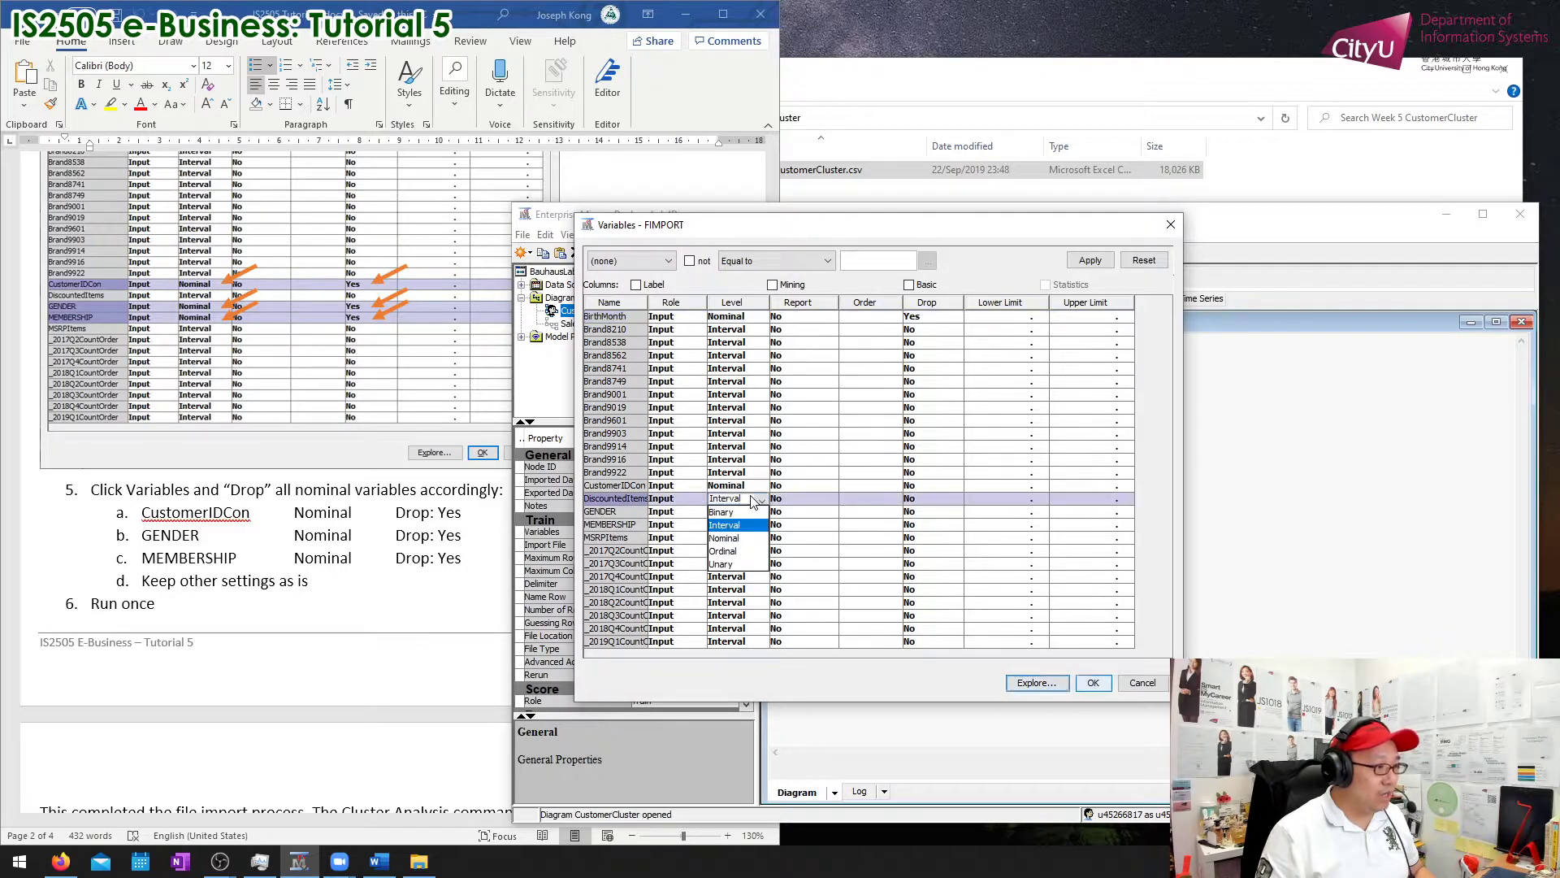
{"action": "left_click", "coordinate": [755, 486]}
{"action": "left_click", "coordinate": [607, 485]}
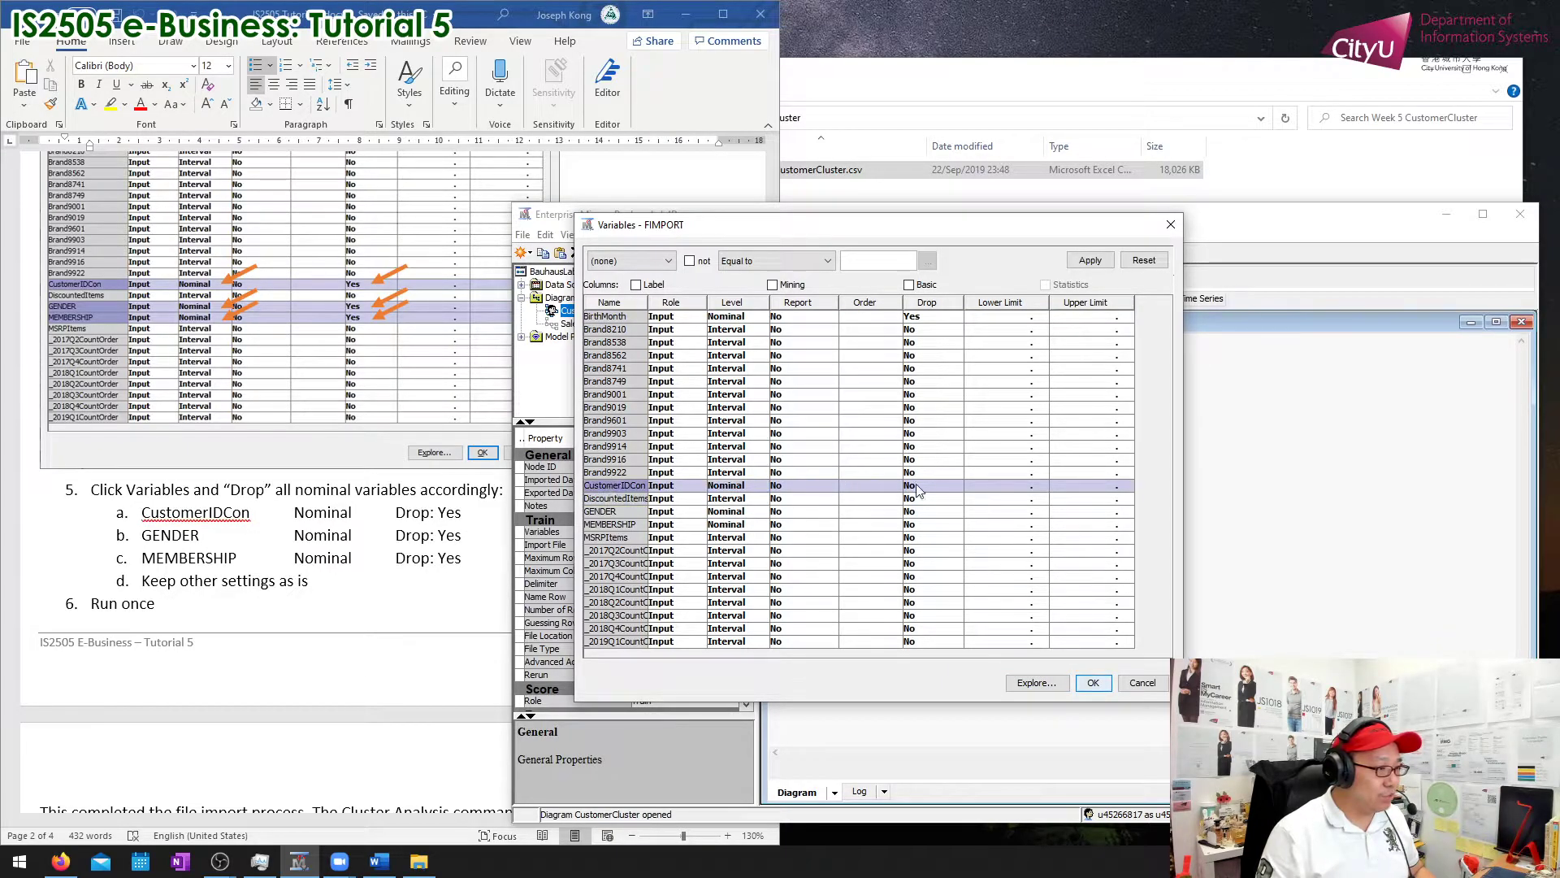
{"action": "left_click", "coordinate": [943, 484]}
{"action": "left_click", "coordinate": [934, 514]}
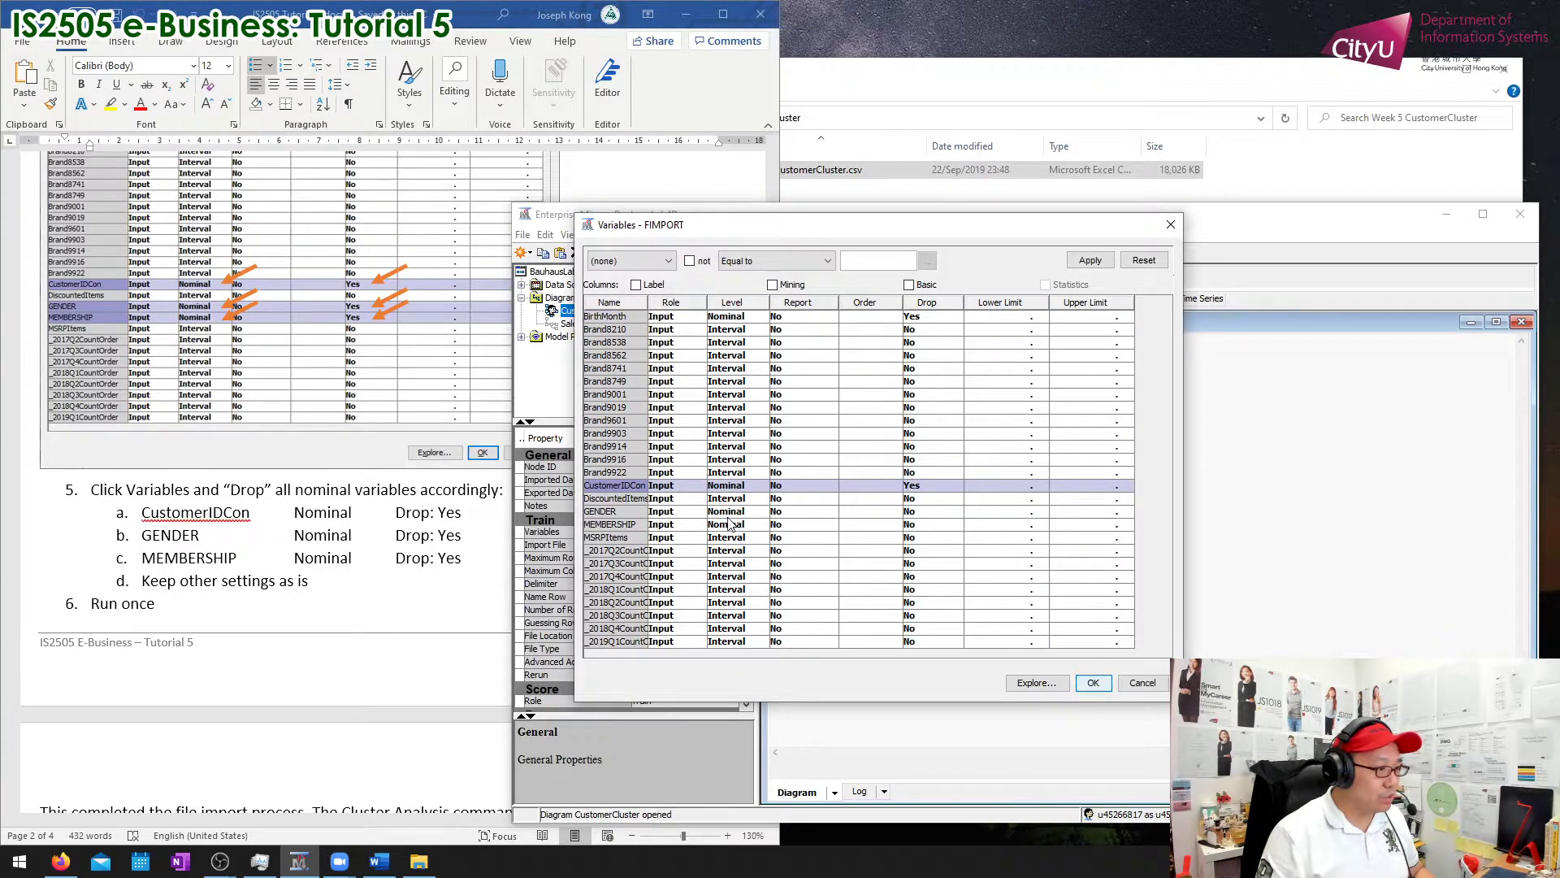
Step: Set the Drop value of GENDER and MEMBERSHIP to Yes, keeping their level as Nominal
{"action": "left_click", "coordinate": [755, 512]}
{"action": "left_click", "coordinate": [947, 517]}
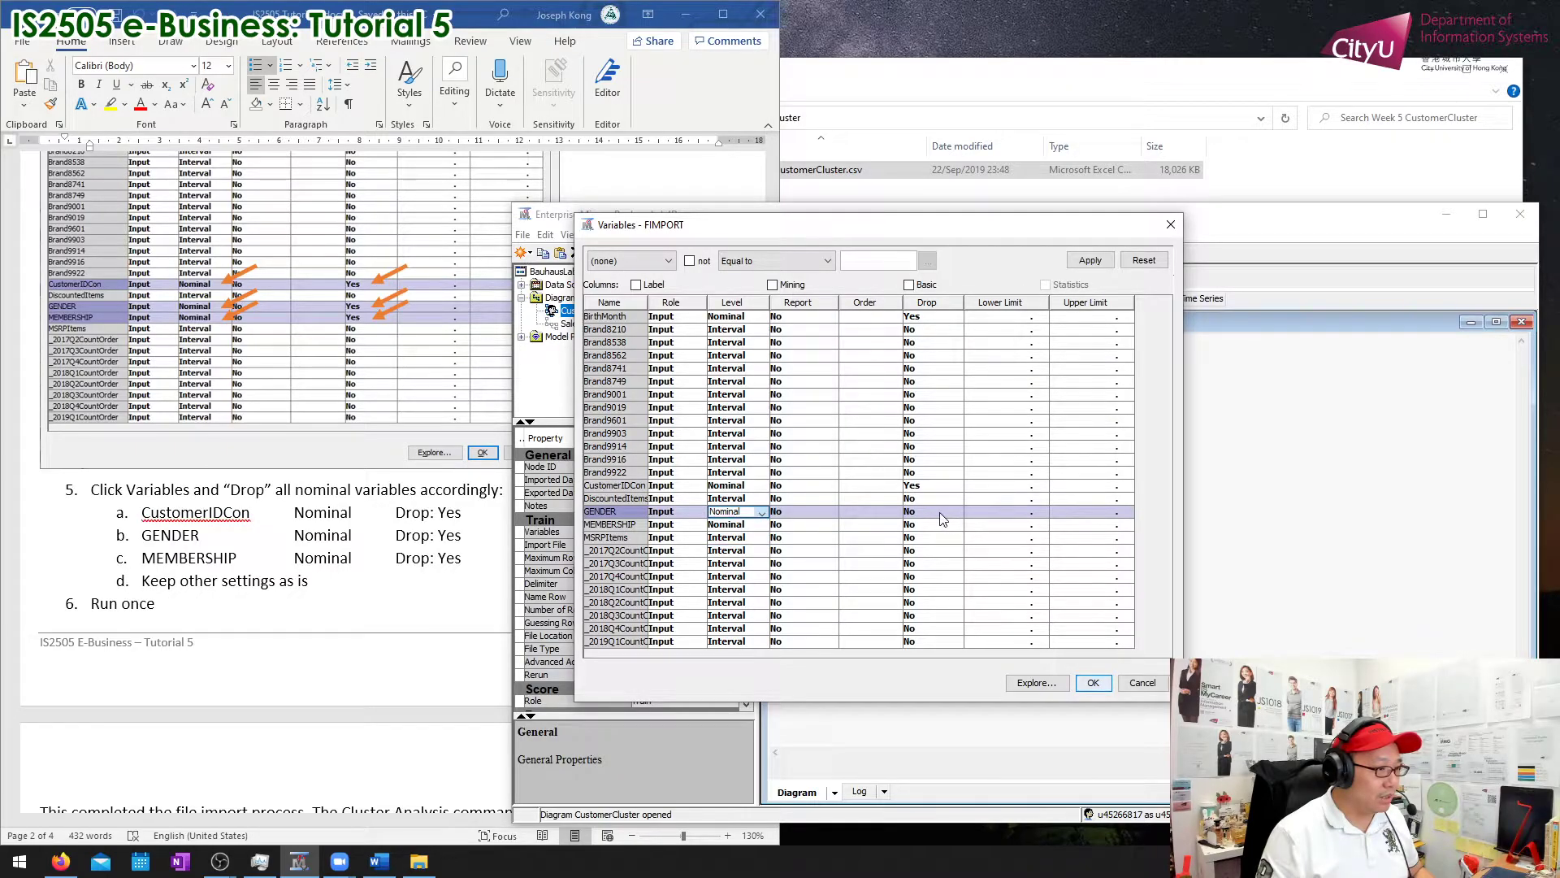
{"action": "left_click", "coordinate": [942, 516]}
{"action": "left_click", "coordinate": [939, 539]}
{"action": "left_click", "coordinate": [747, 527]}
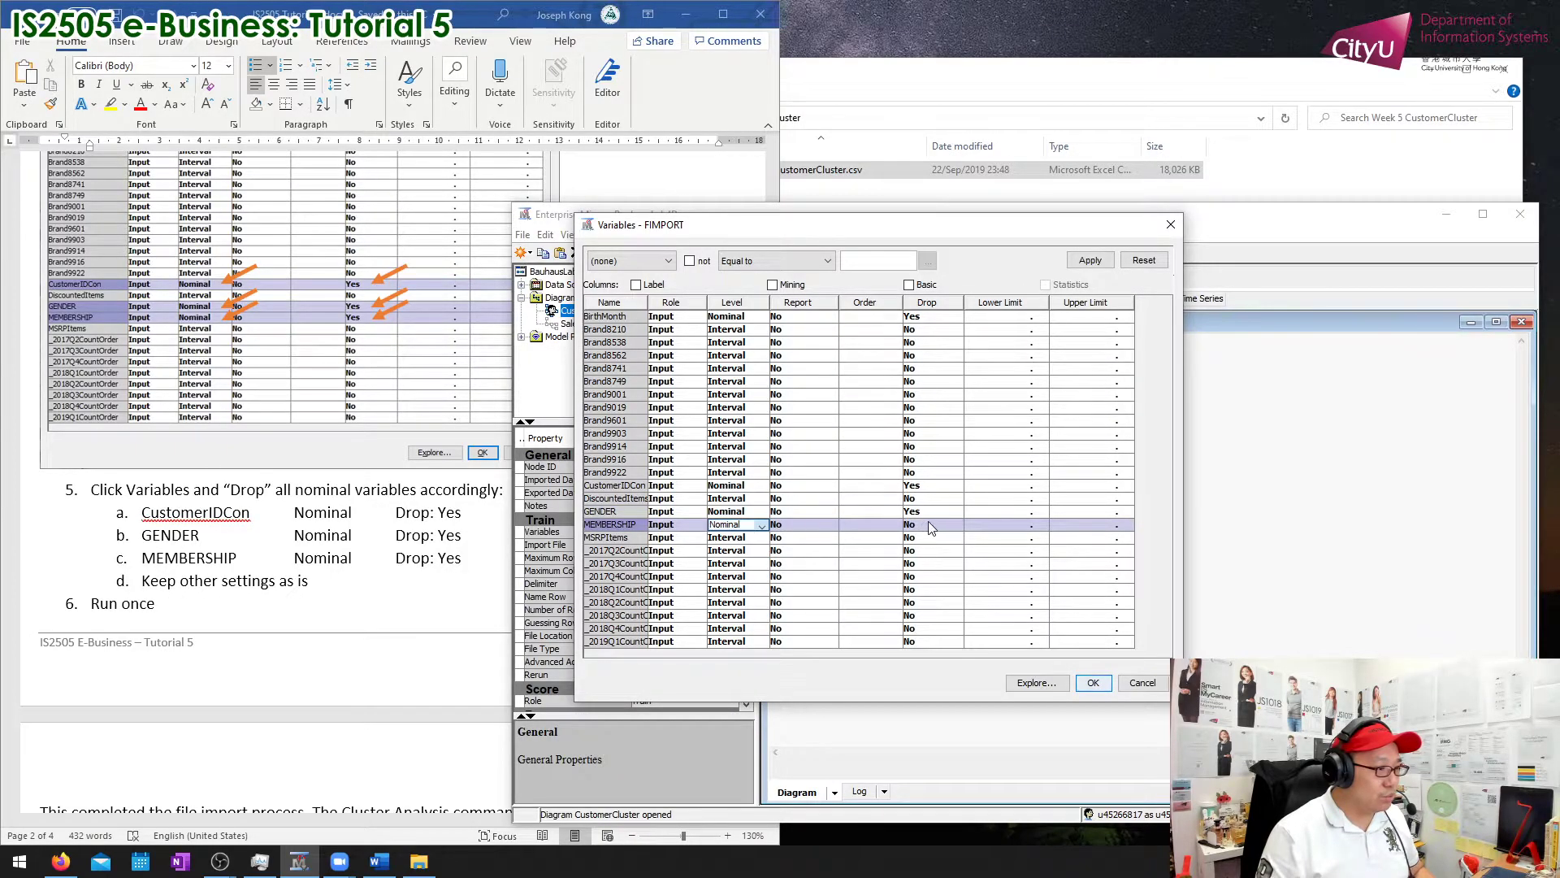
{"action": "left_click", "coordinate": [930, 522]}
{"action": "left_click", "coordinate": [936, 549]}
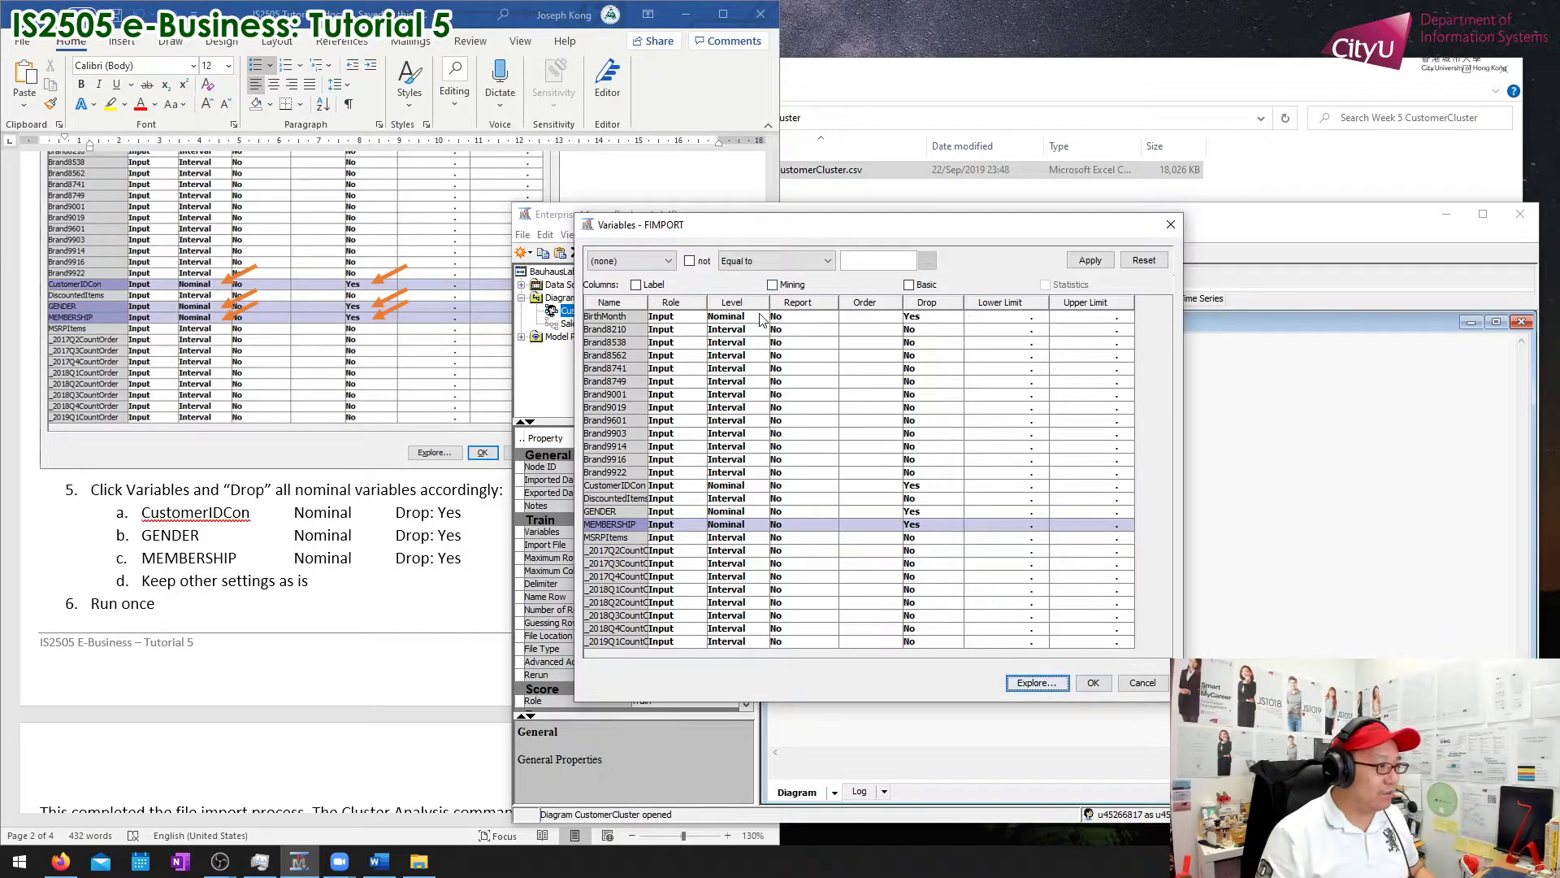
Step: Select BirthMonth, CustomerIDCon, GENDER and MEMBERSHIP to review their Drop settings, and accept the variables table
{"action": "left_click", "coordinate": [616, 319]}
{"action": "left_click", "coordinate": [633, 487], "text": "ctrl"}
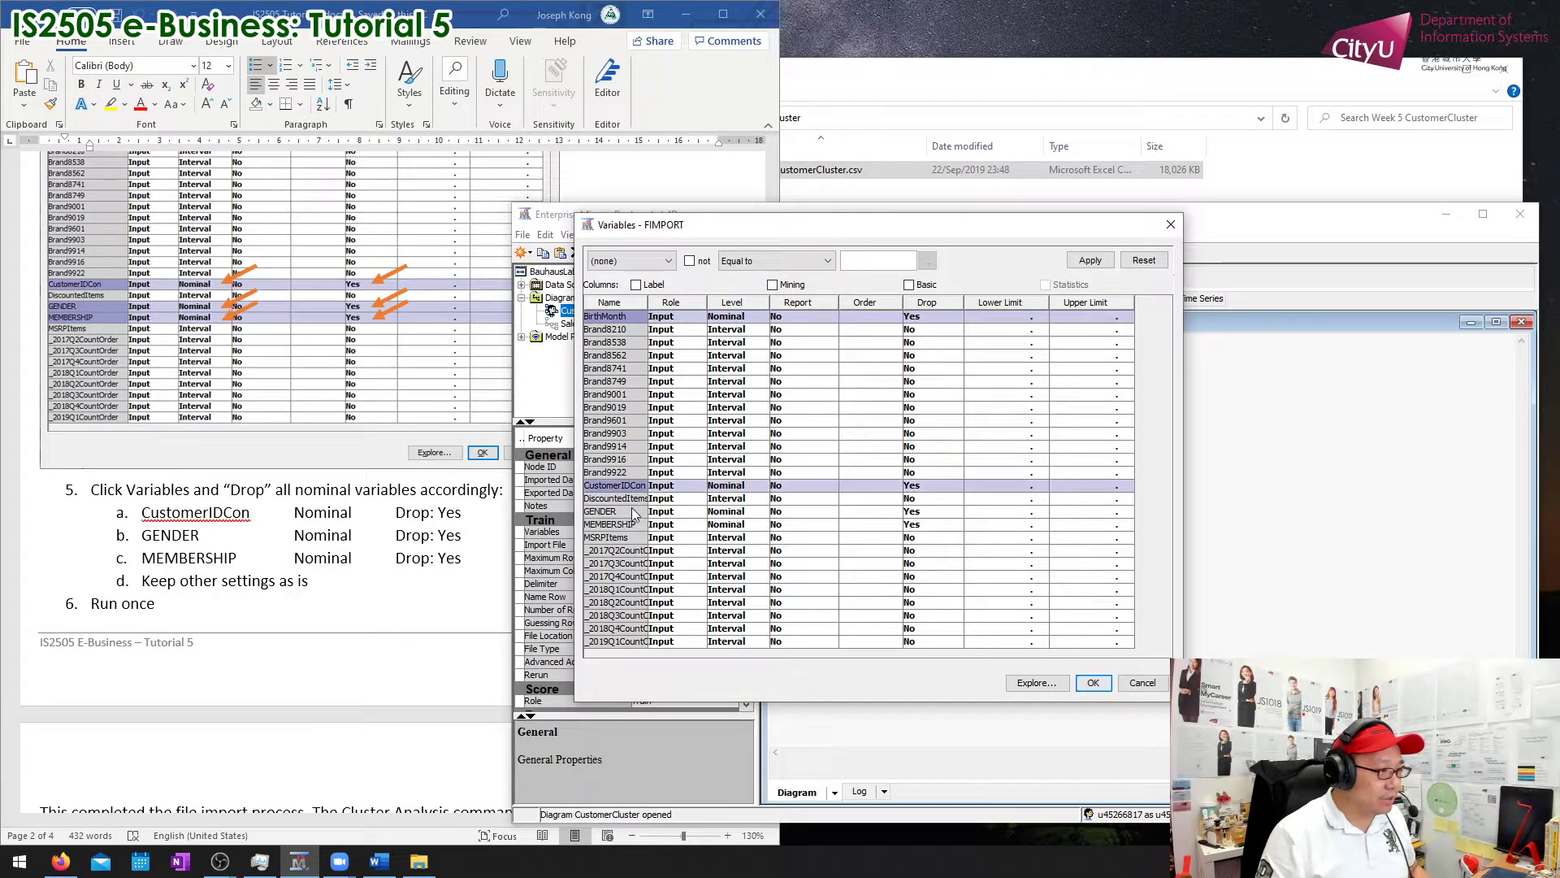
{"action": "left_click", "coordinate": [632, 512], "text": "ctrl"}
{"action": "left_click", "coordinate": [632, 524], "text": "ctrl"}
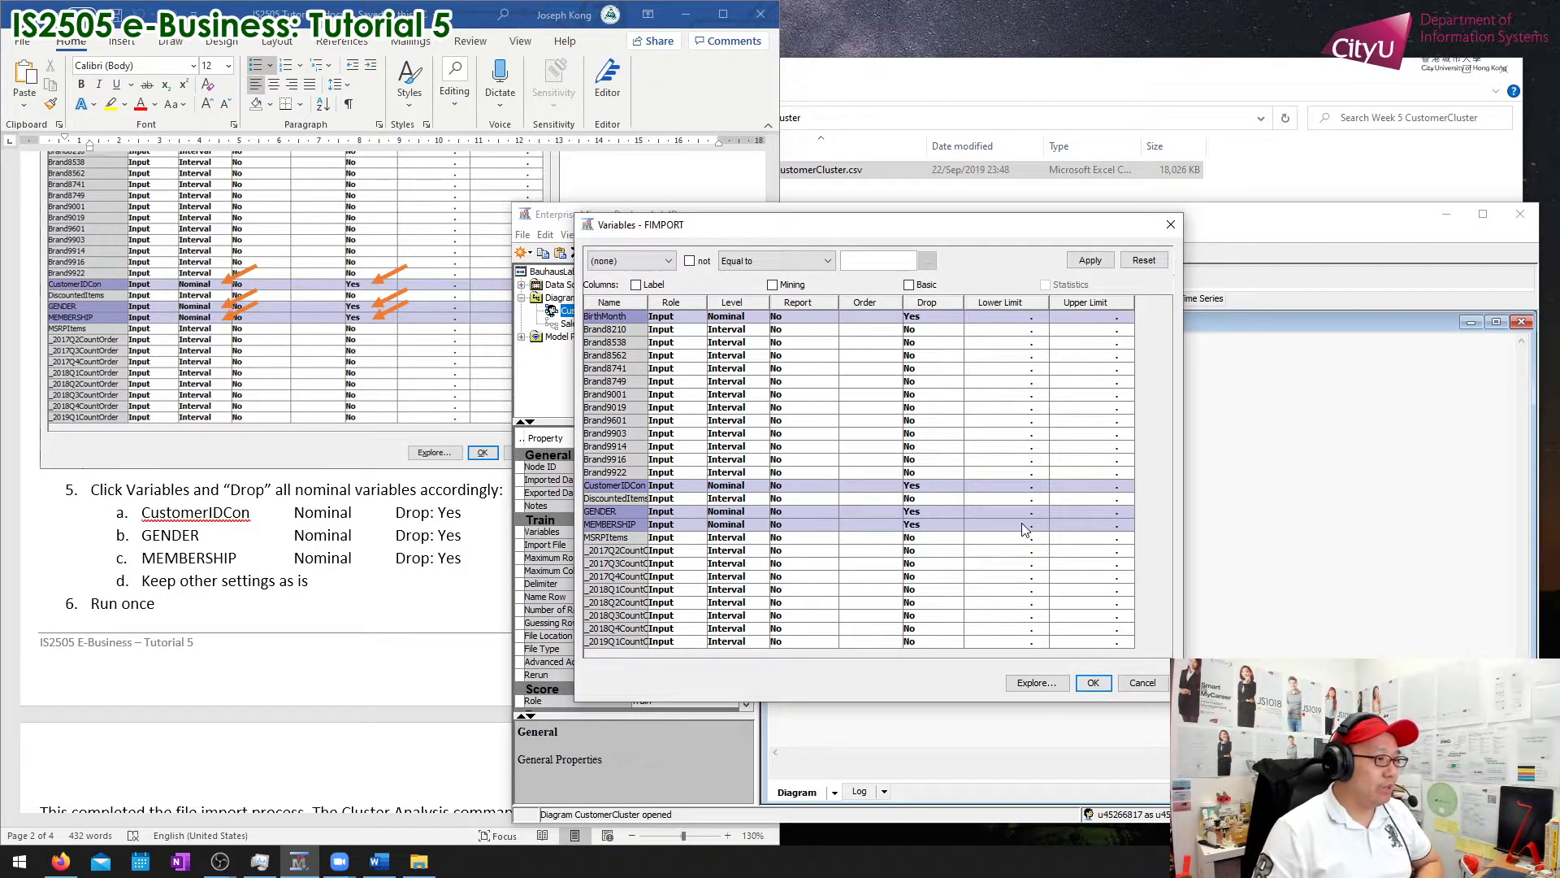
{"action": "left_click", "coordinate": [900, 304]}
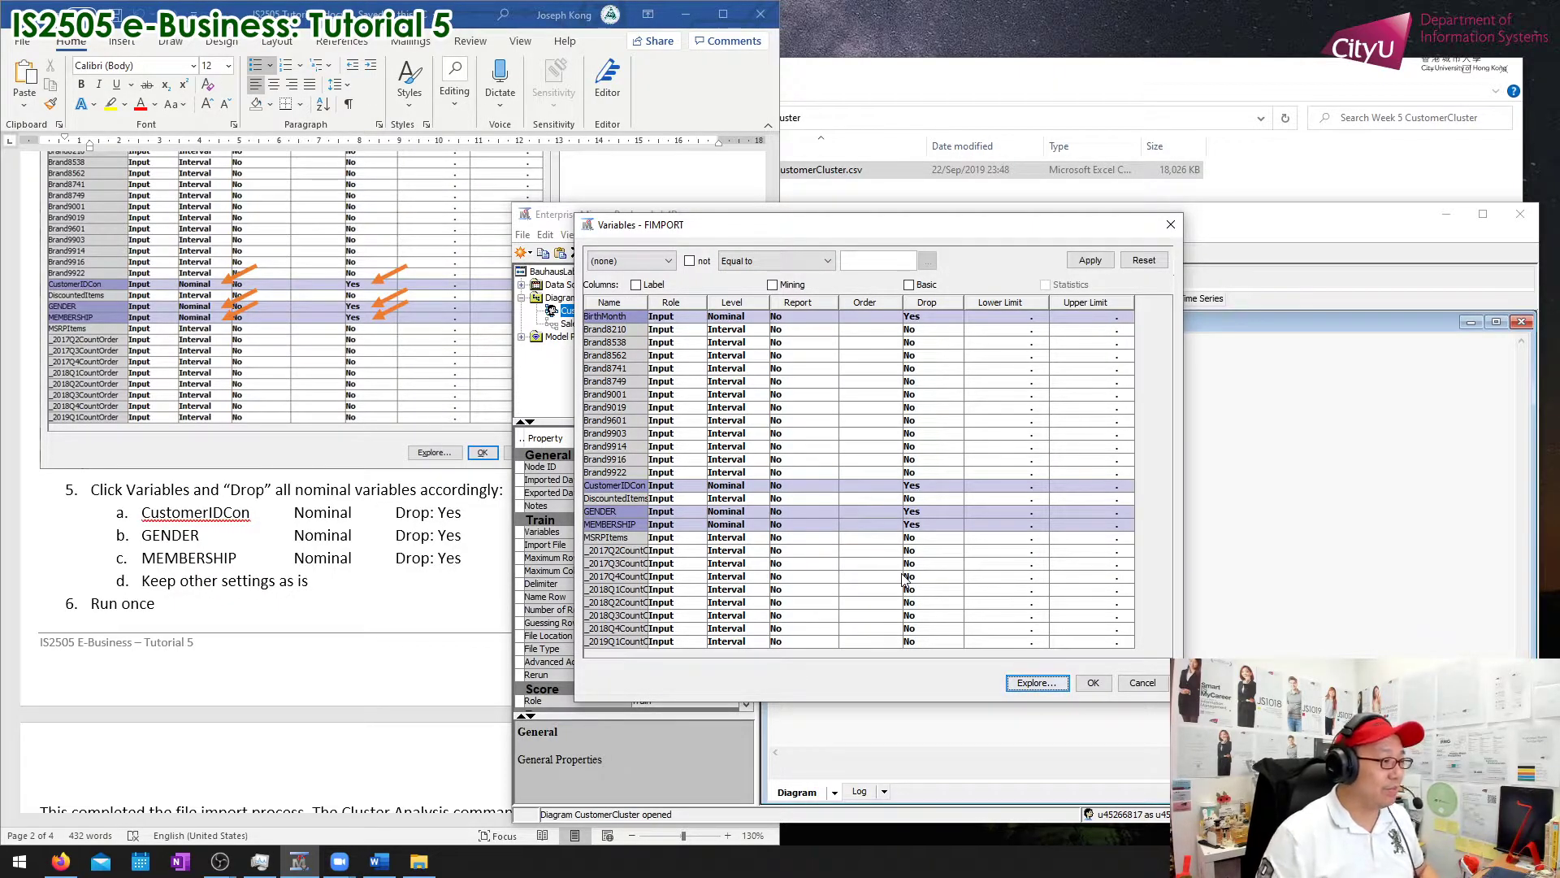
{"action": "left_click", "coordinate": [1093, 683]}
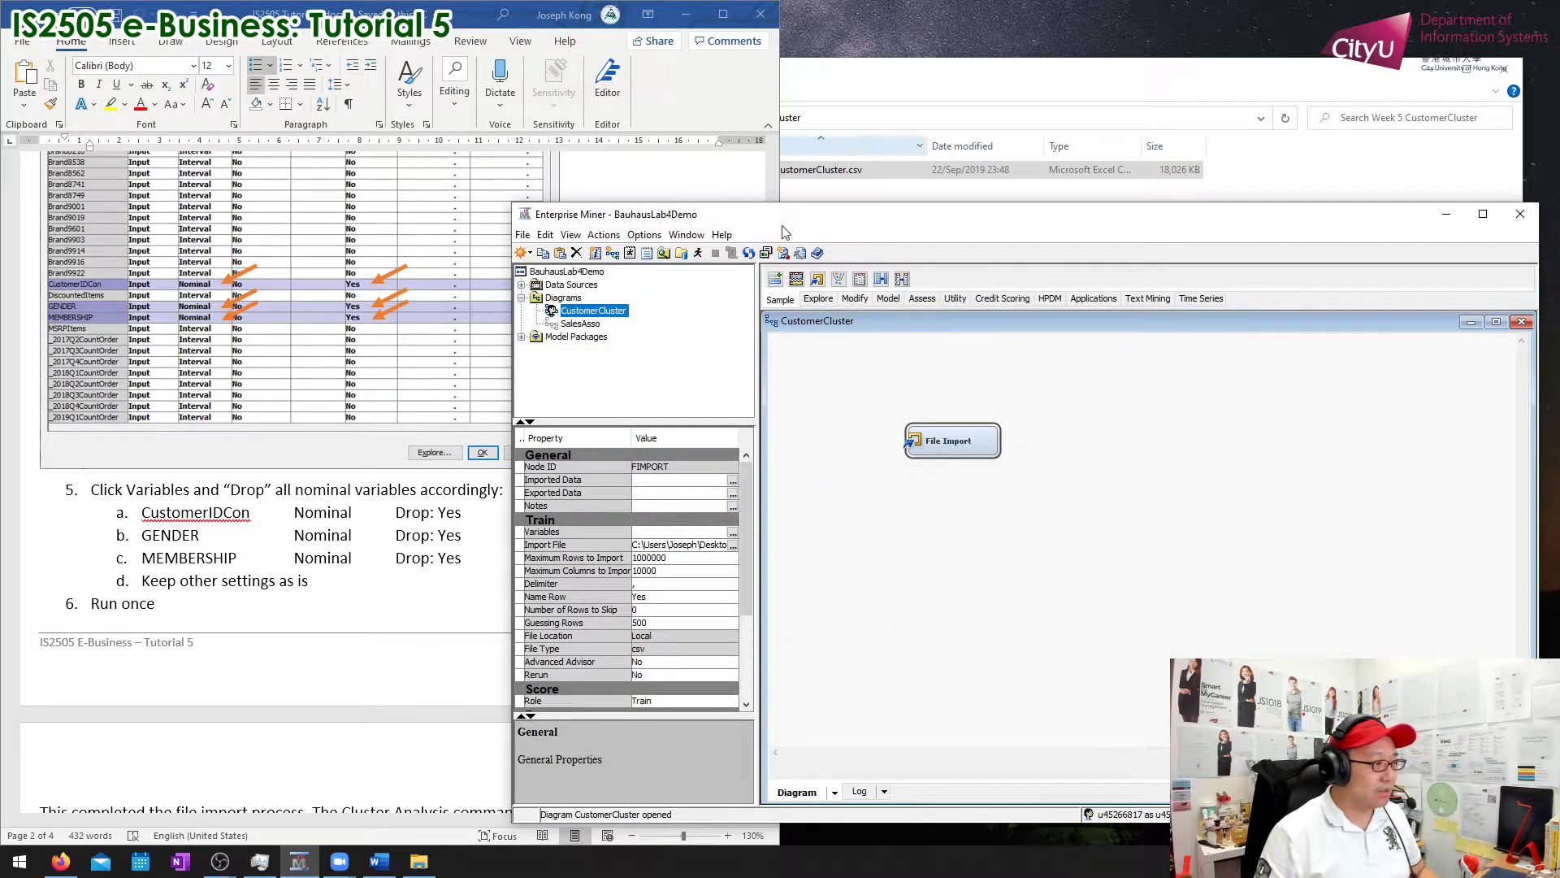
Step: Read the tutorial's Cluster Analysis commands and run the File Import node once, closing the run status
{"action": "left_click", "coordinate": [499, 536]}
{"action": "scroll", "coordinate": [499, 537], "scroll_direction": "down", "scroll_amount": 3}
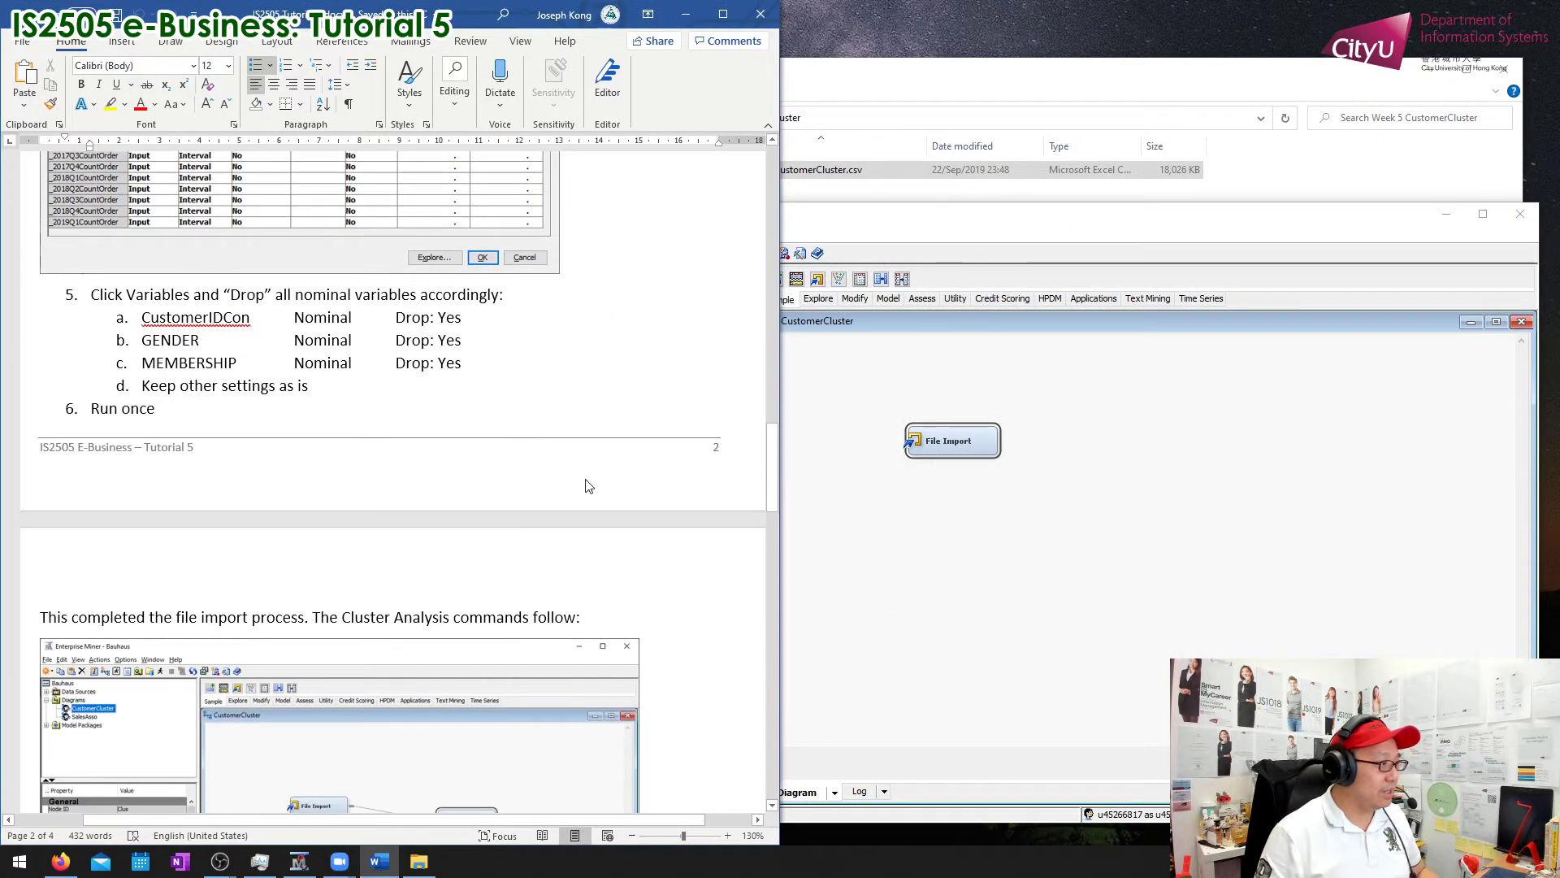
{"action": "scroll", "coordinate": [701, 474], "scroll_direction": "down", "scroll_amount": 6}
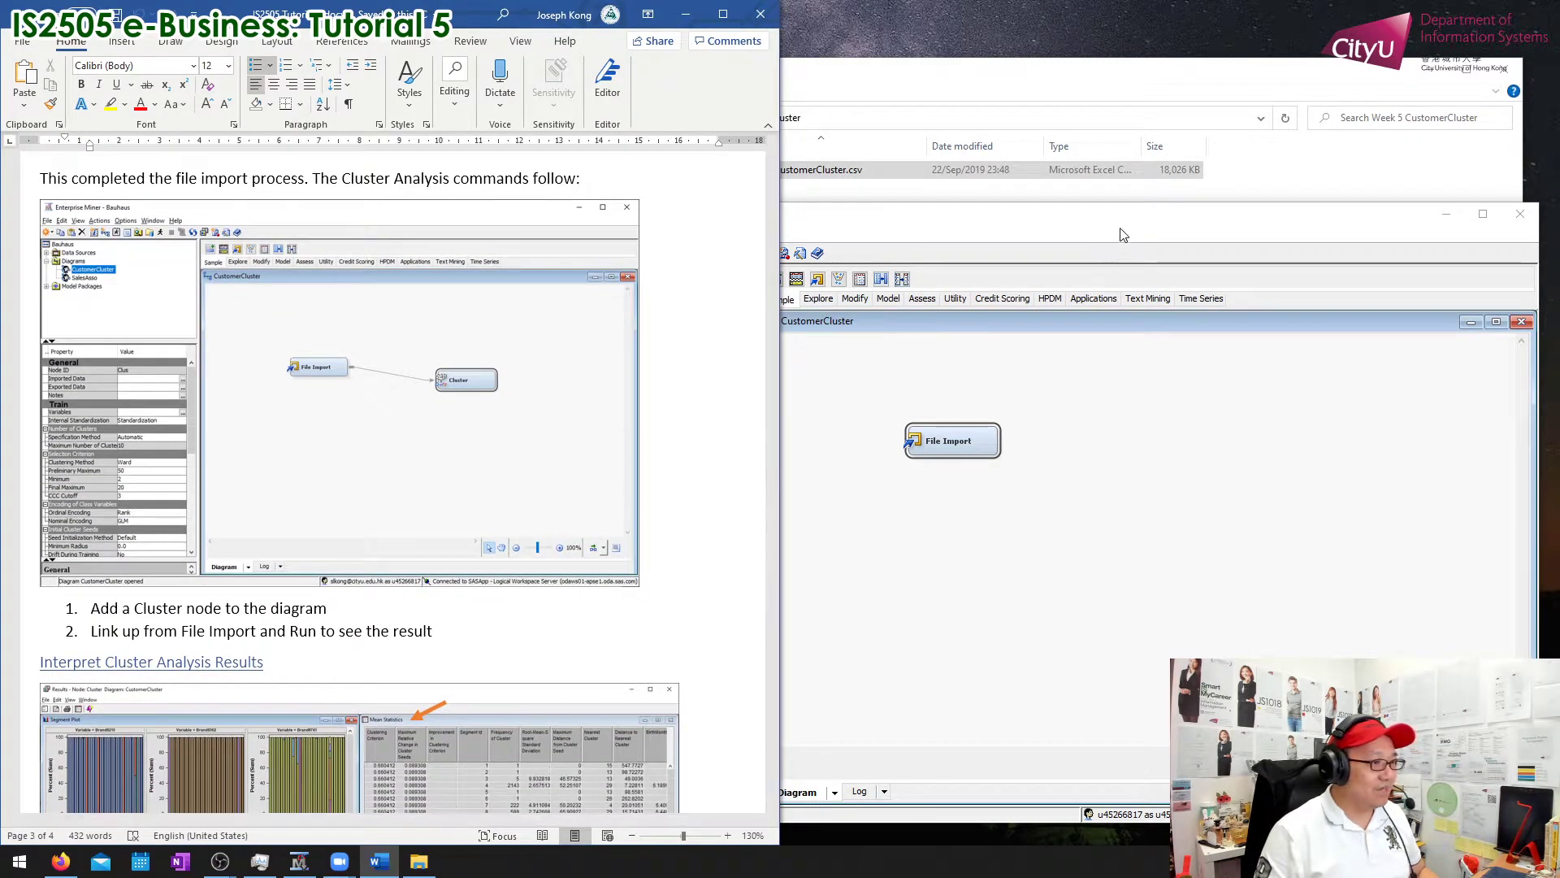
{"action": "left_click", "coordinate": [1124, 233]}
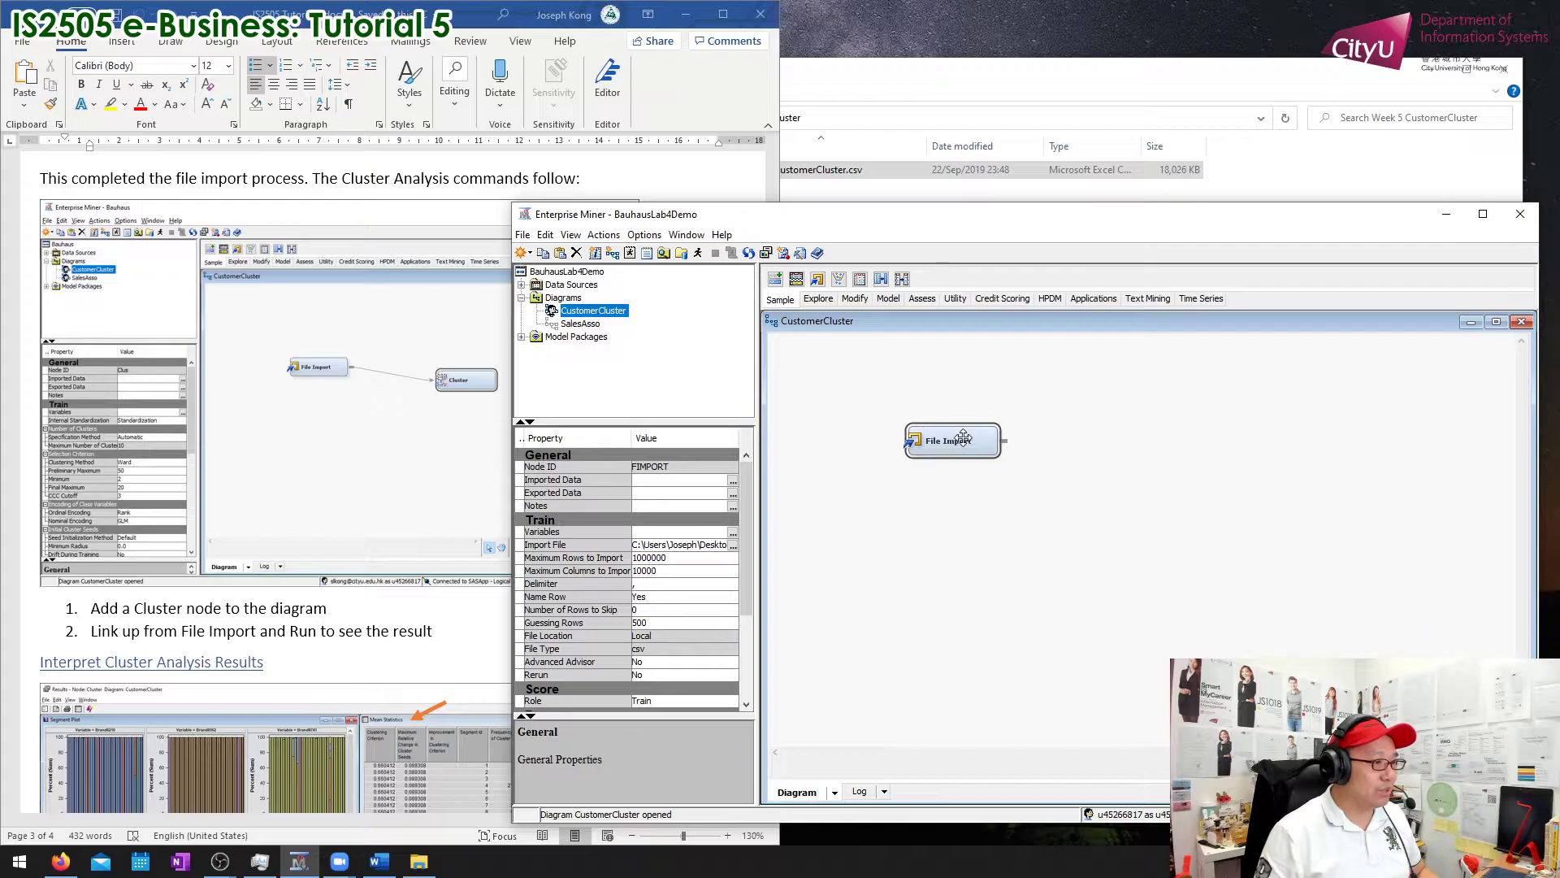
{"action": "left_click_drag", "start_coordinate": [963, 438], "coordinate": [967, 440]}
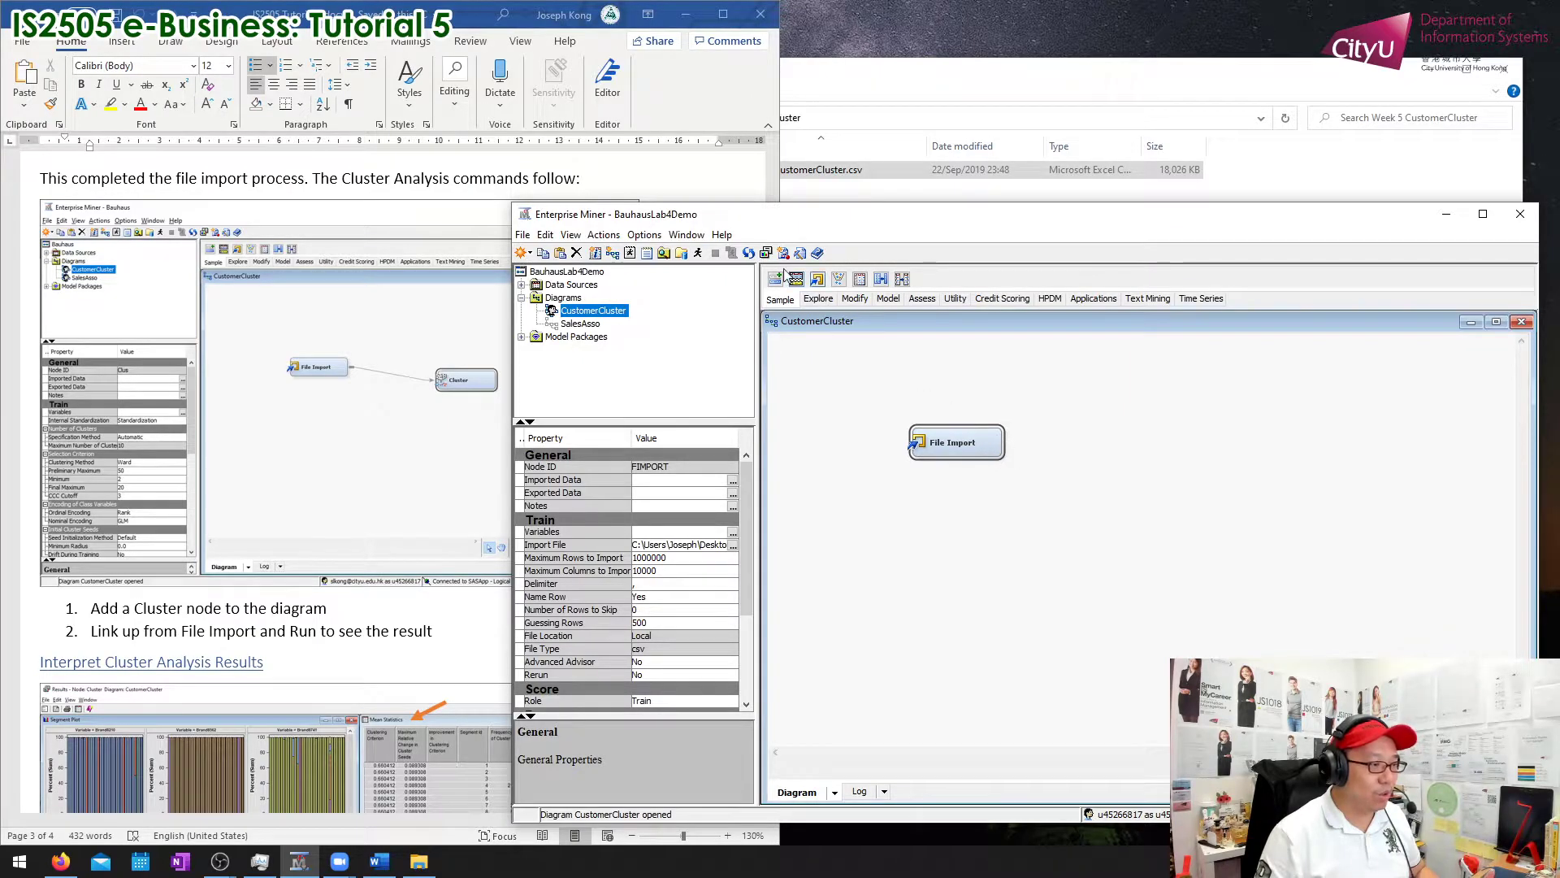
{"action": "left_click", "coordinate": [697, 253]}
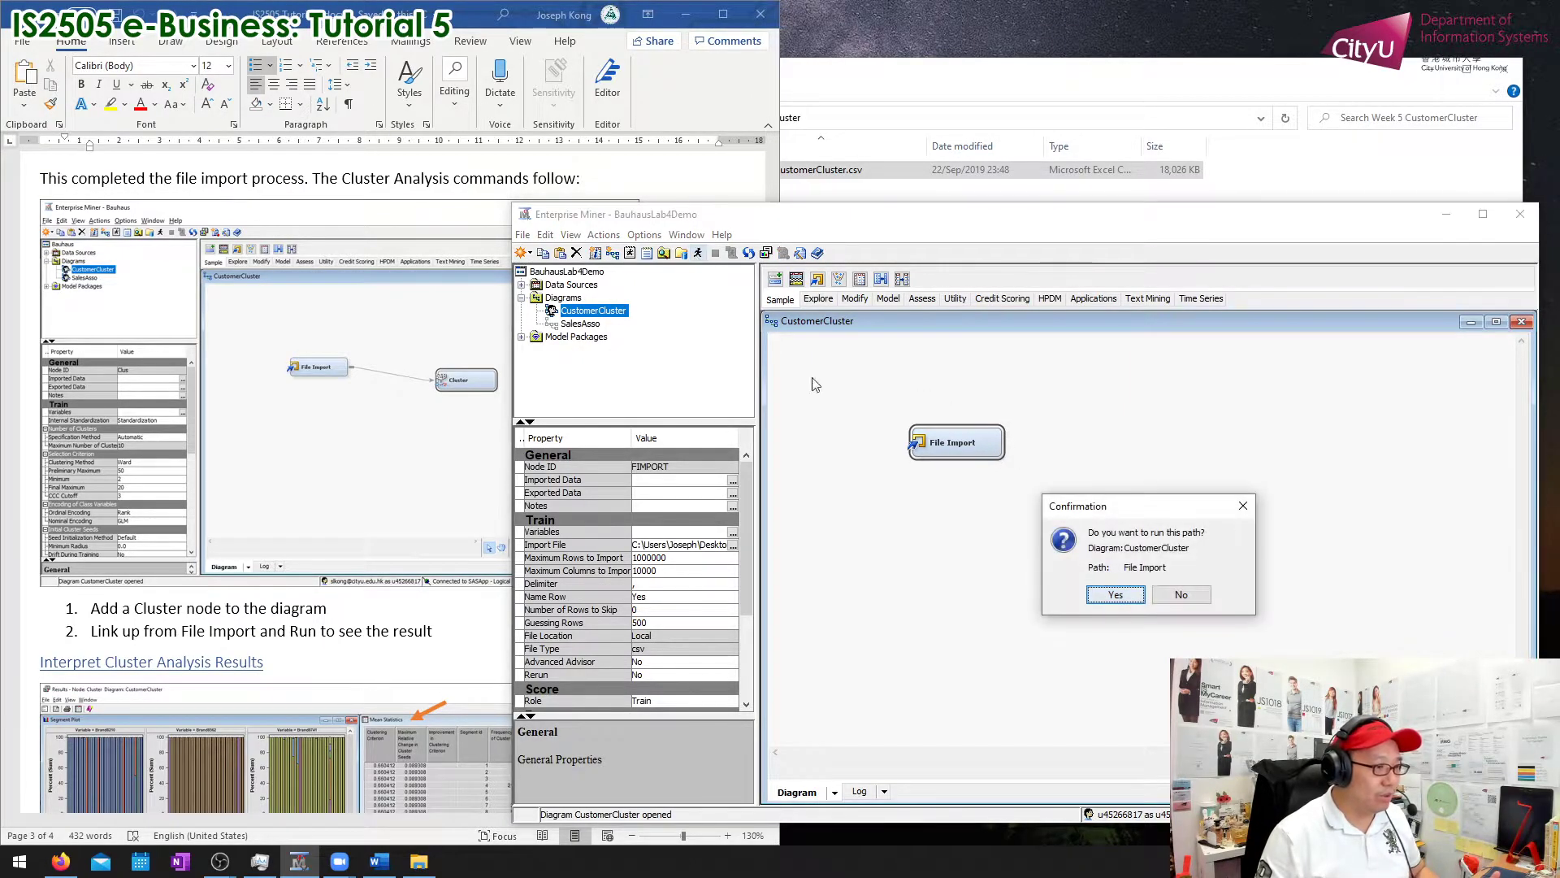
{"action": "left_click", "coordinate": [1138, 599]}
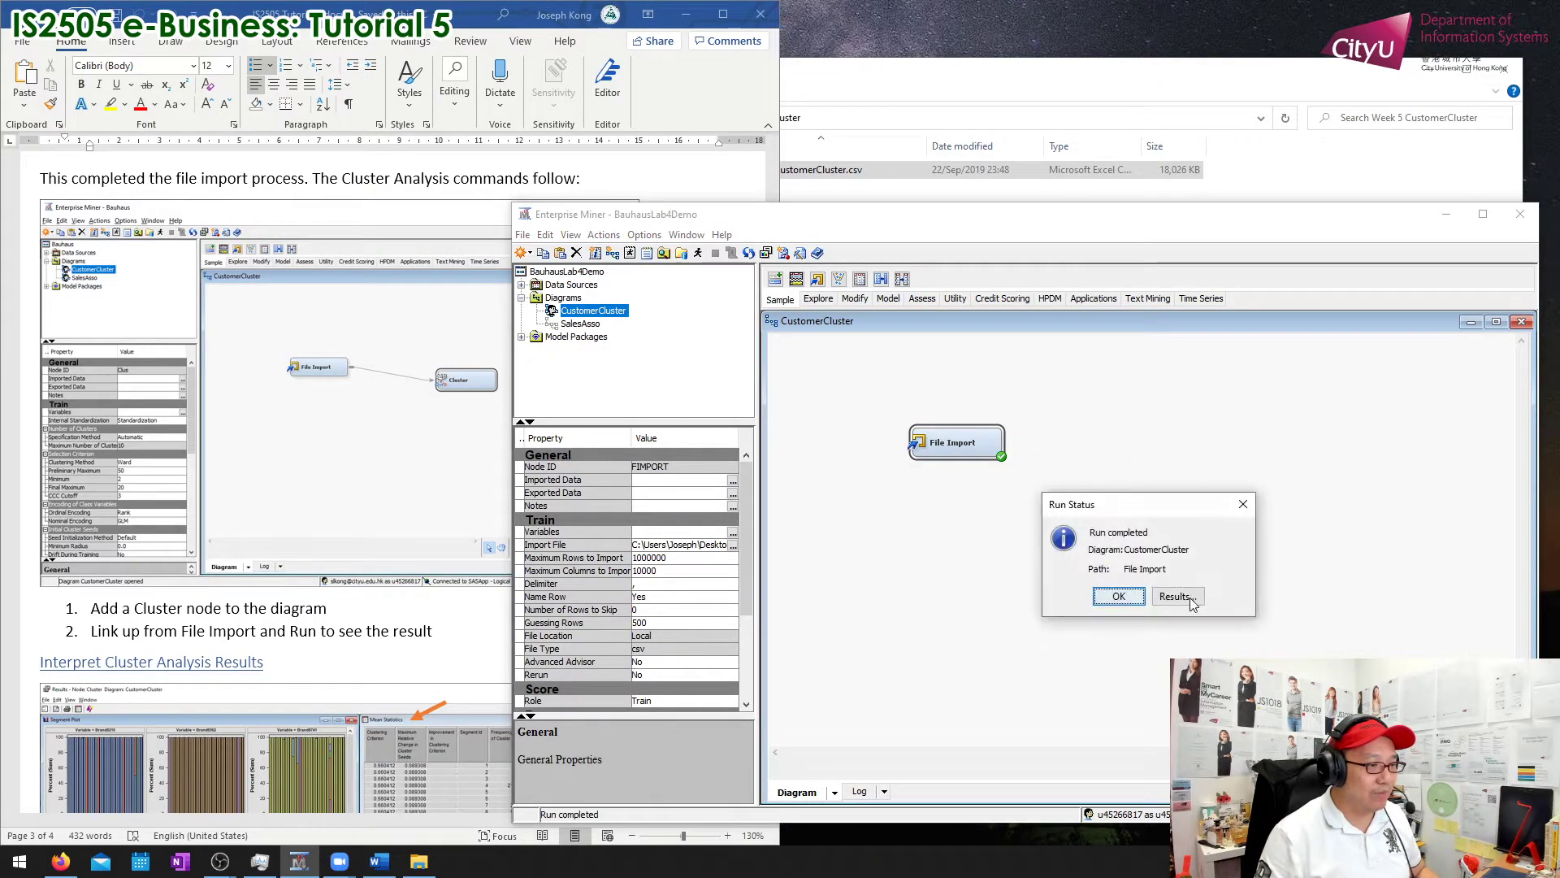
{"action": "left_click", "coordinate": [1118, 593]}
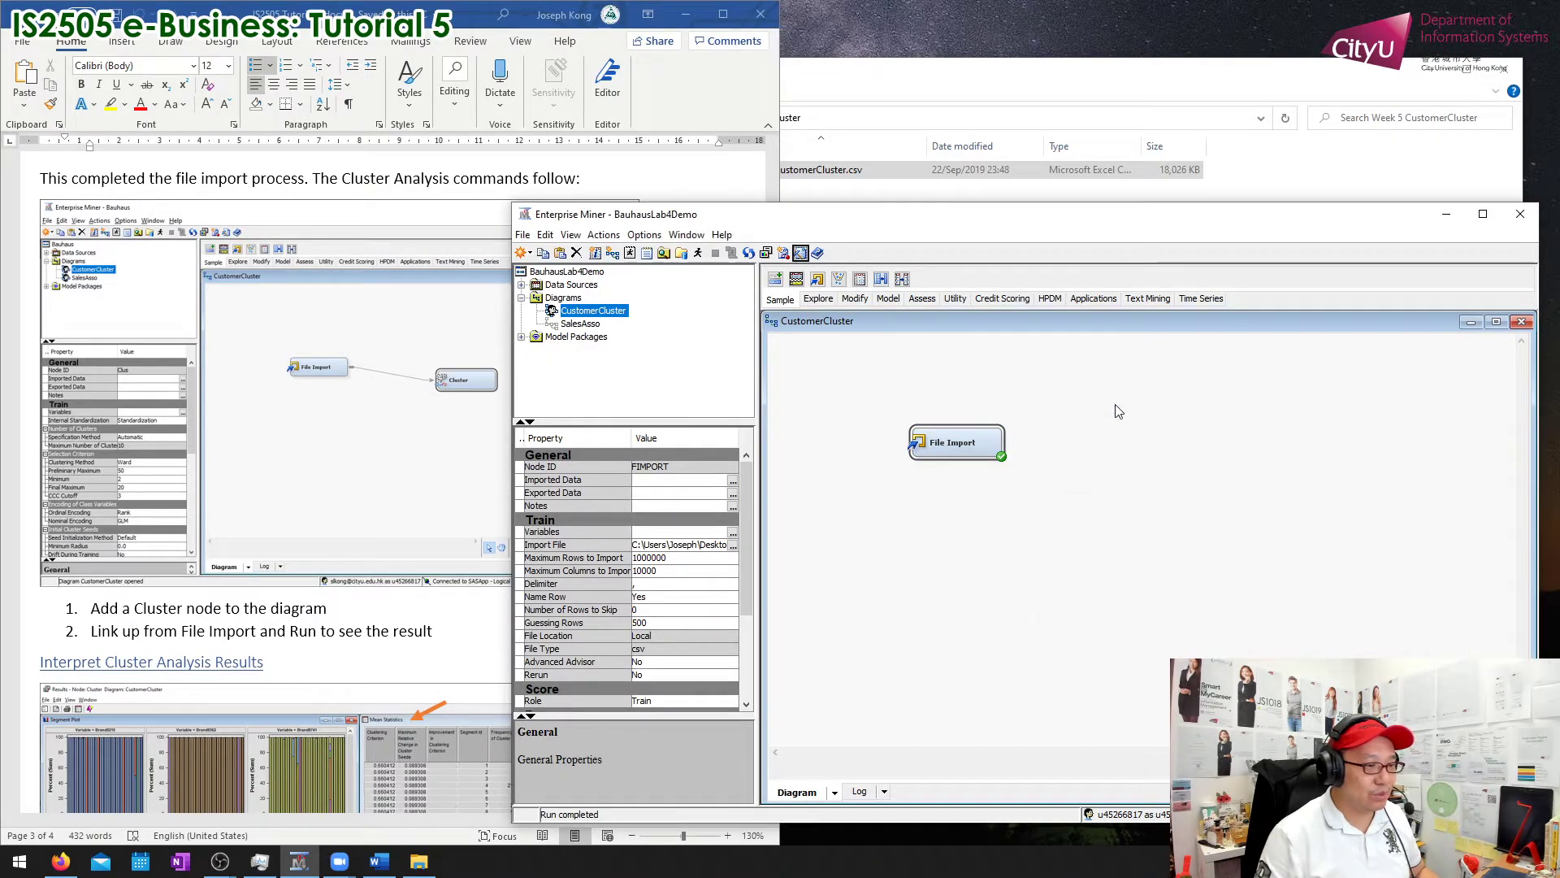
{"action": "right_click", "coordinate": [1110, 453]}
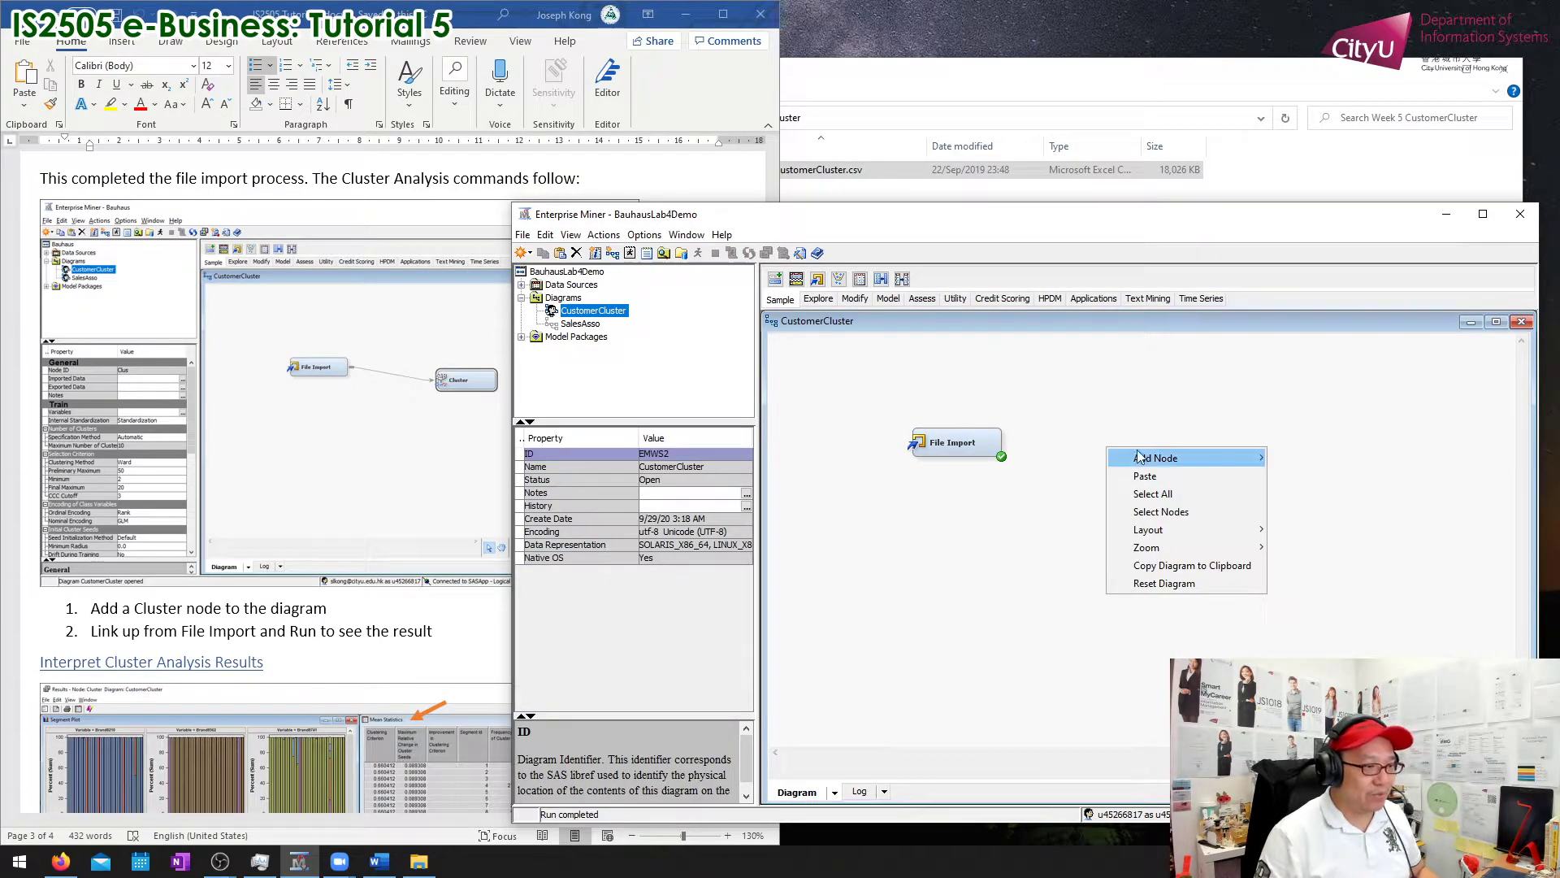
{"action": "mouse_move", "coordinate": [1183, 457]}
{"action": "mouse_move", "coordinate": [1350, 458]}
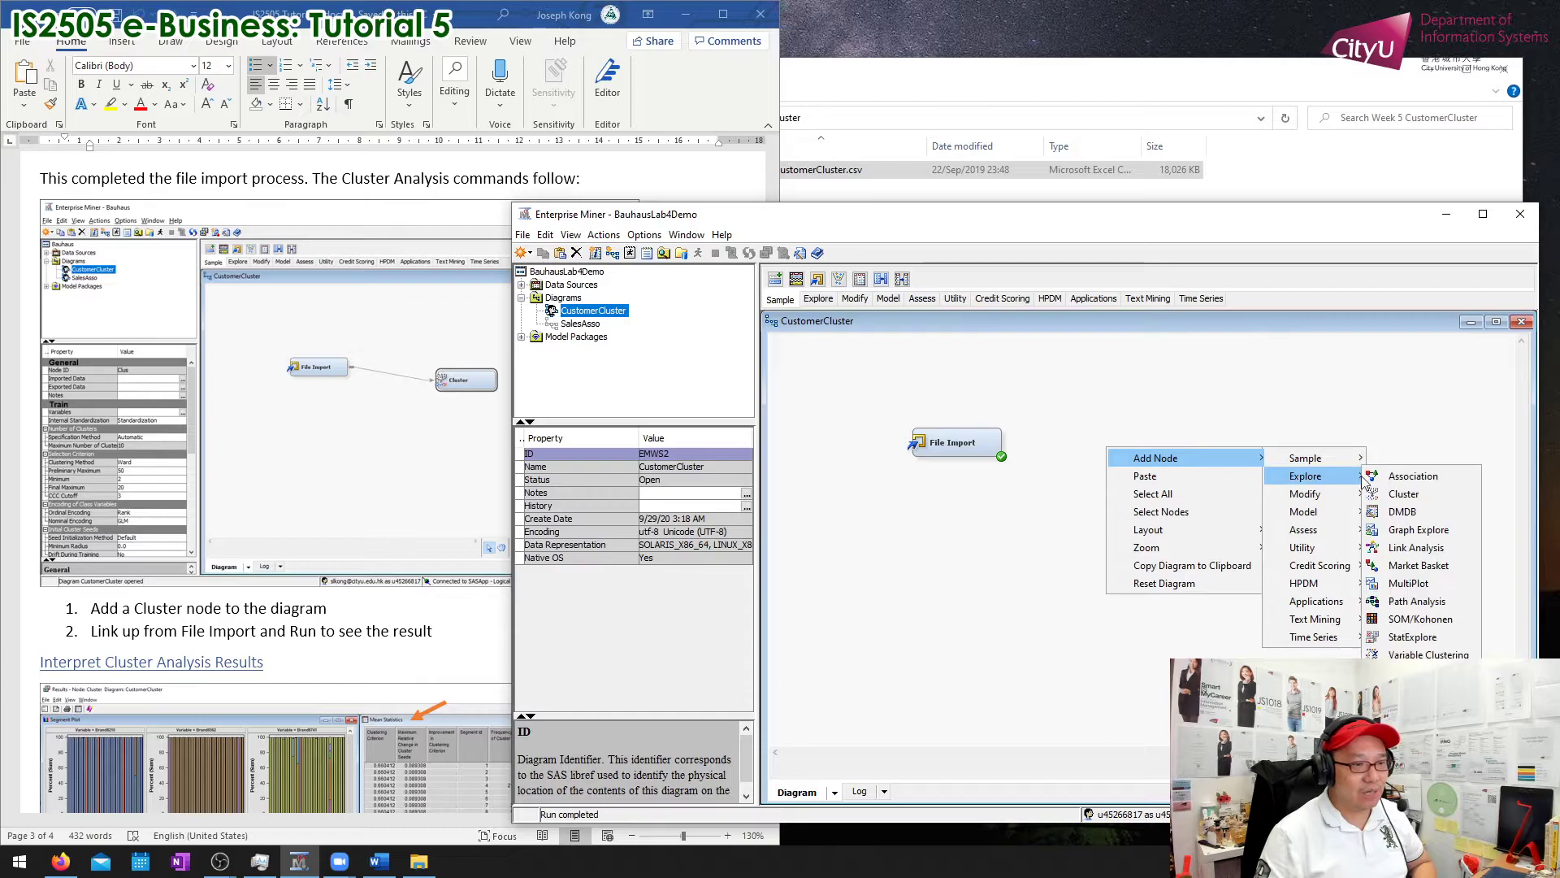
{"action": "left_click", "coordinate": [1438, 476]}
{"action": "left_click_drag", "start_coordinate": [1155, 462], "coordinate": [1167, 461]}
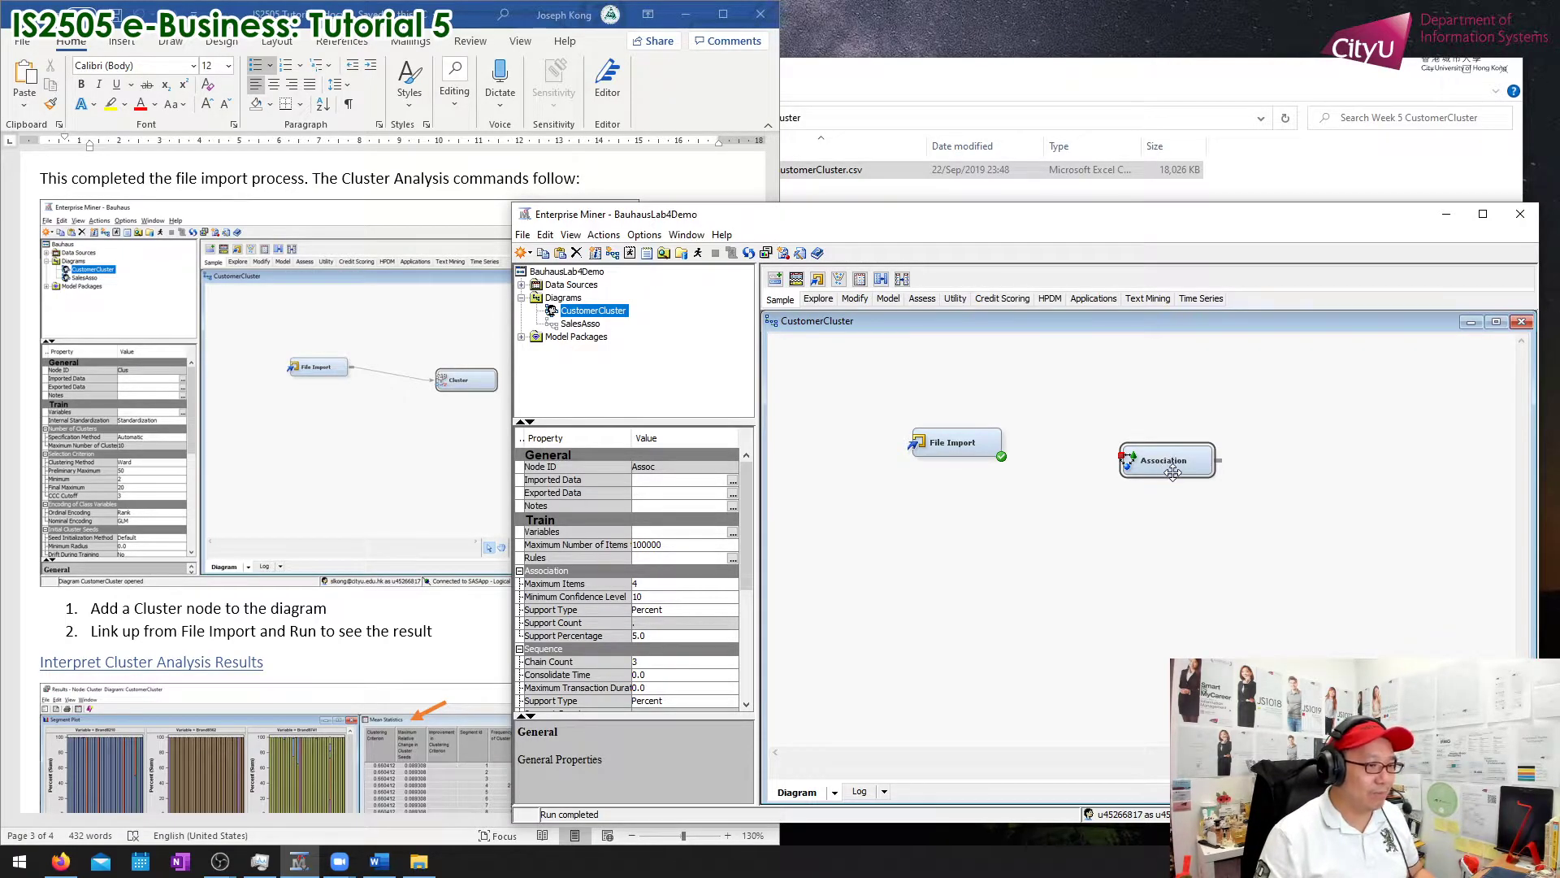
{"action": "right_click", "coordinate": [1170, 466]}
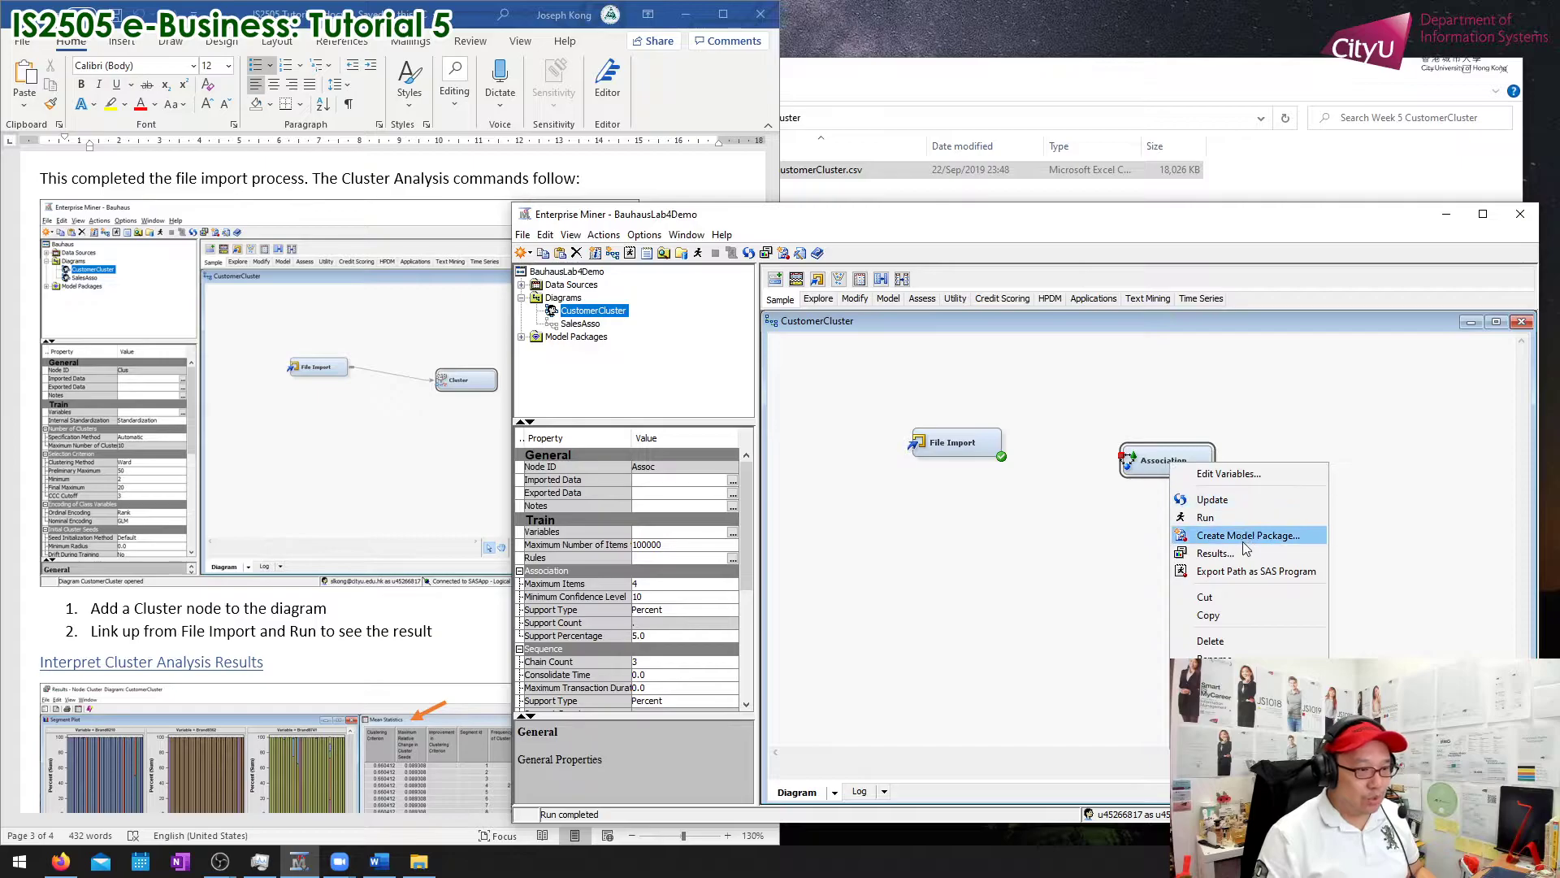
{"action": "left_click", "coordinate": [1252, 641]}
{"action": "key", "text": "Return"}
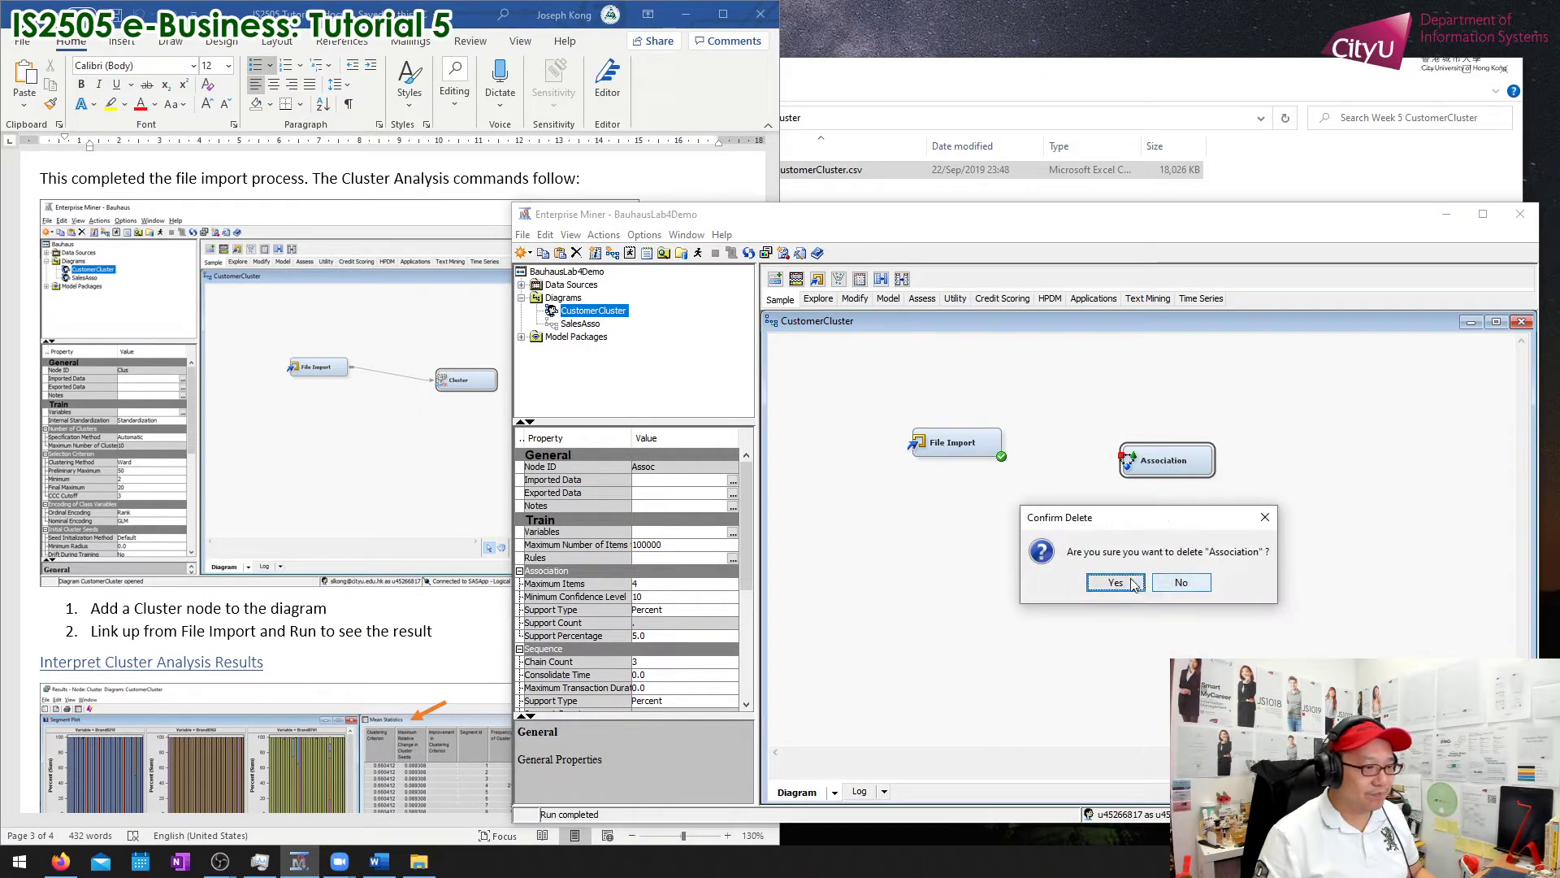
Step: Add a Cluster node beside the File Import node and connect File Import to it
{"action": "right_click", "coordinate": [1125, 456]}
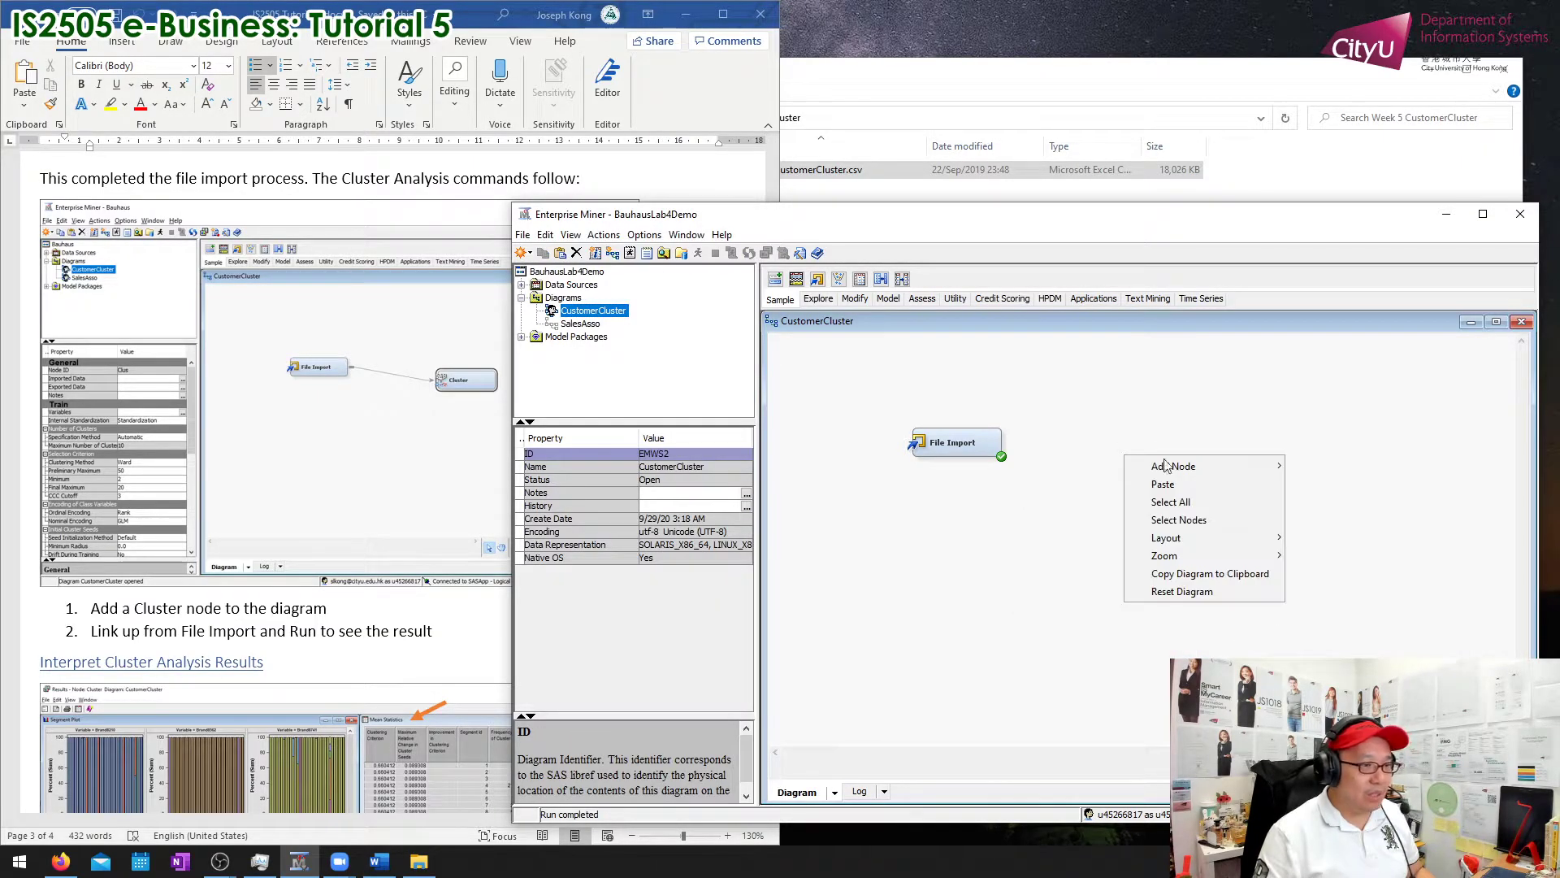
{"action": "mouse_move", "coordinate": [1188, 468]}
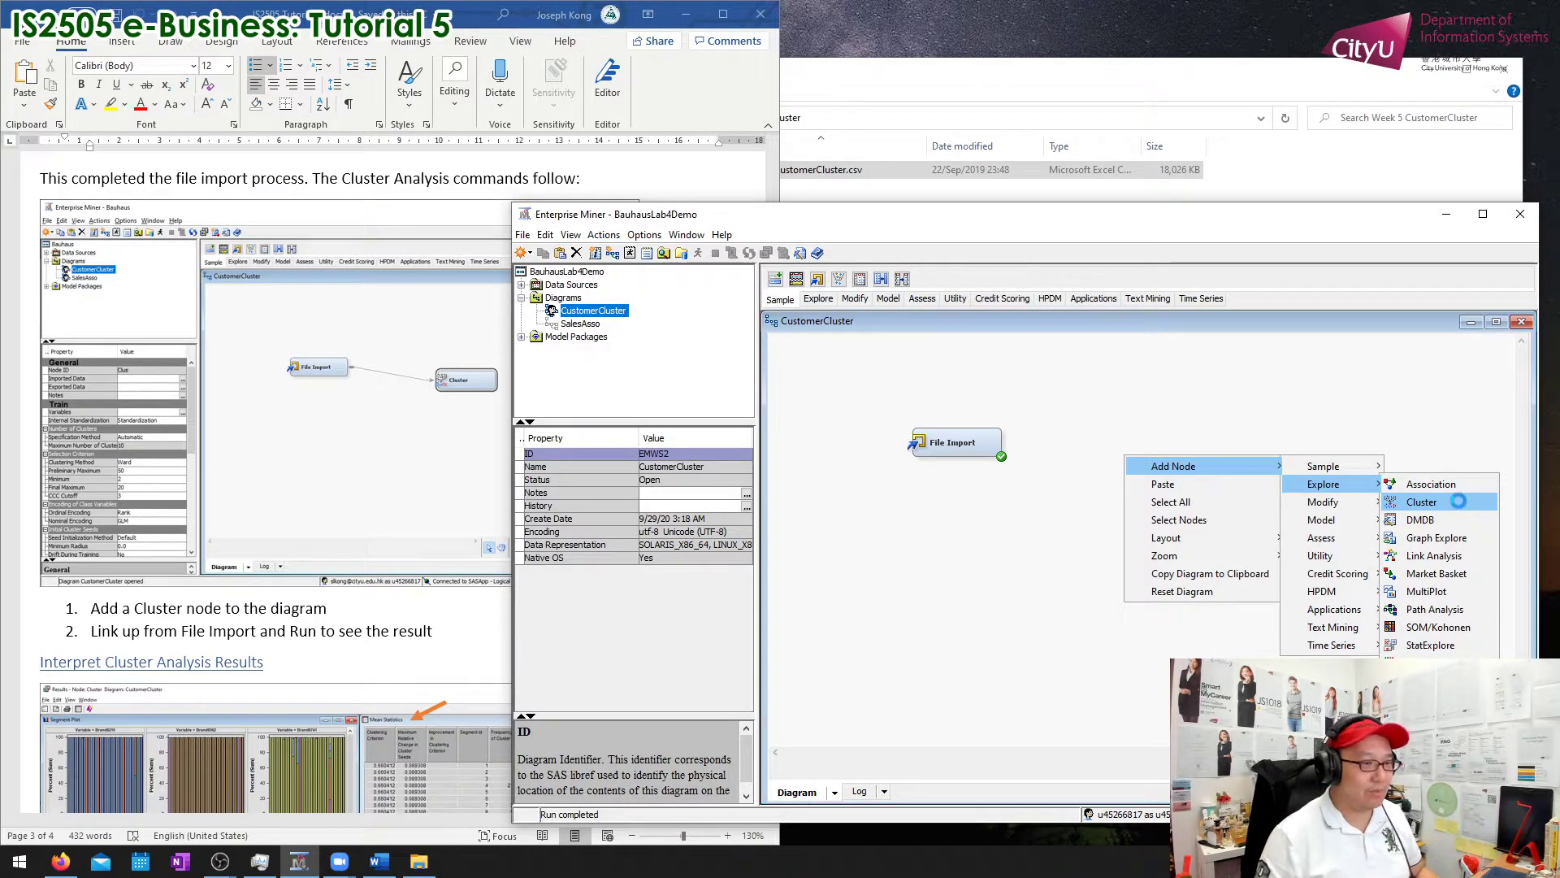
{"action": "left_click", "coordinate": [1459, 502]}
{"action": "left_click_drag", "start_coordinate": [1154, 462], "coordinate": [1170, 462]}
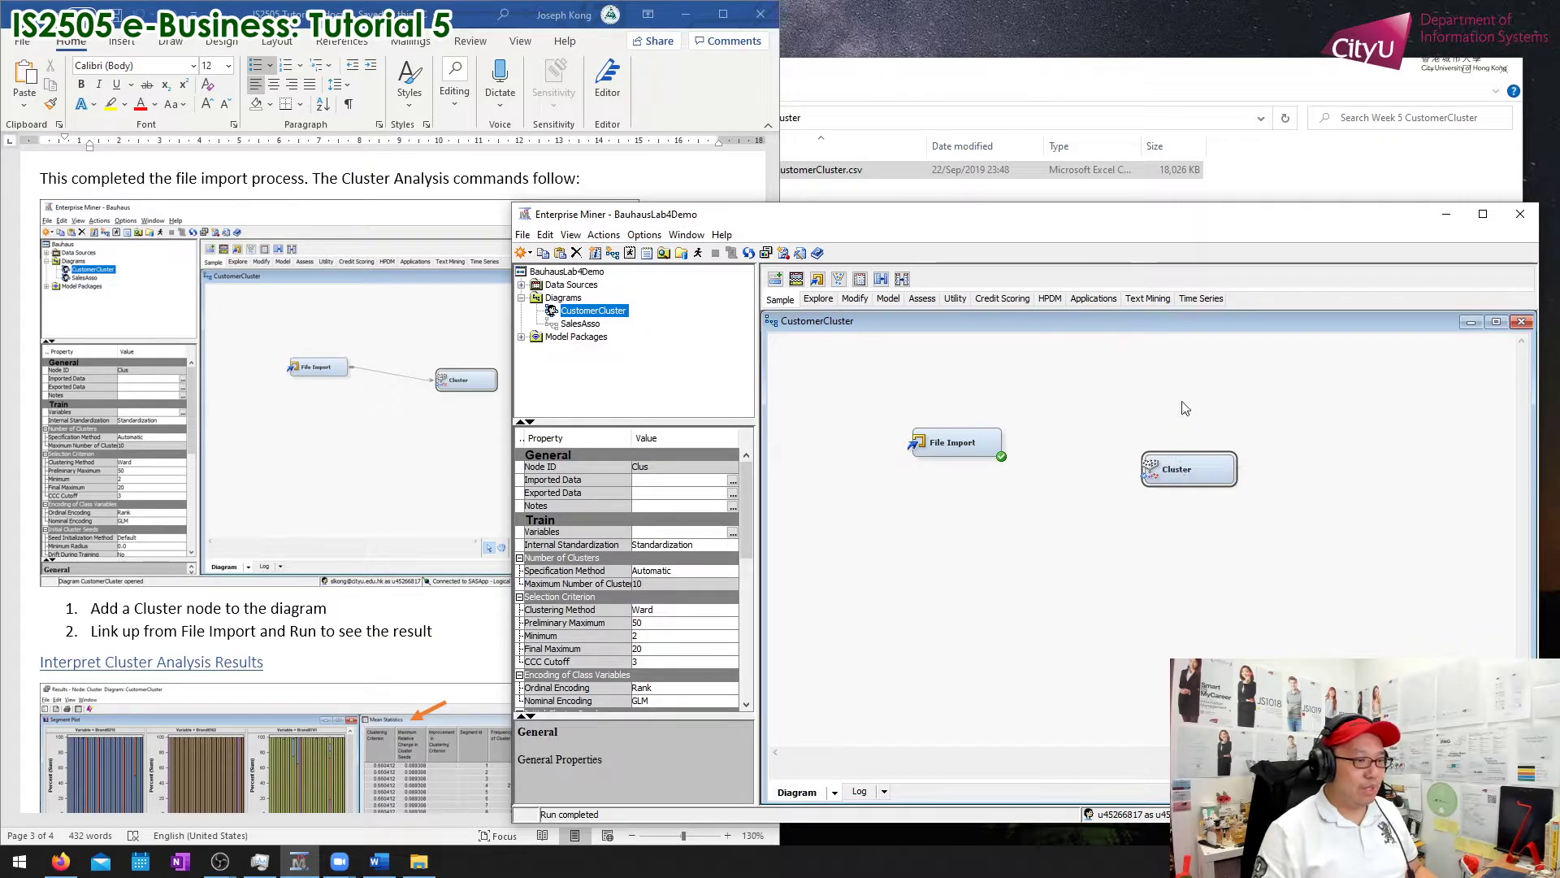
{"action": "left_click_drag", "start_coordinate": [1009, 437], "coordinate": [1182, 476]}
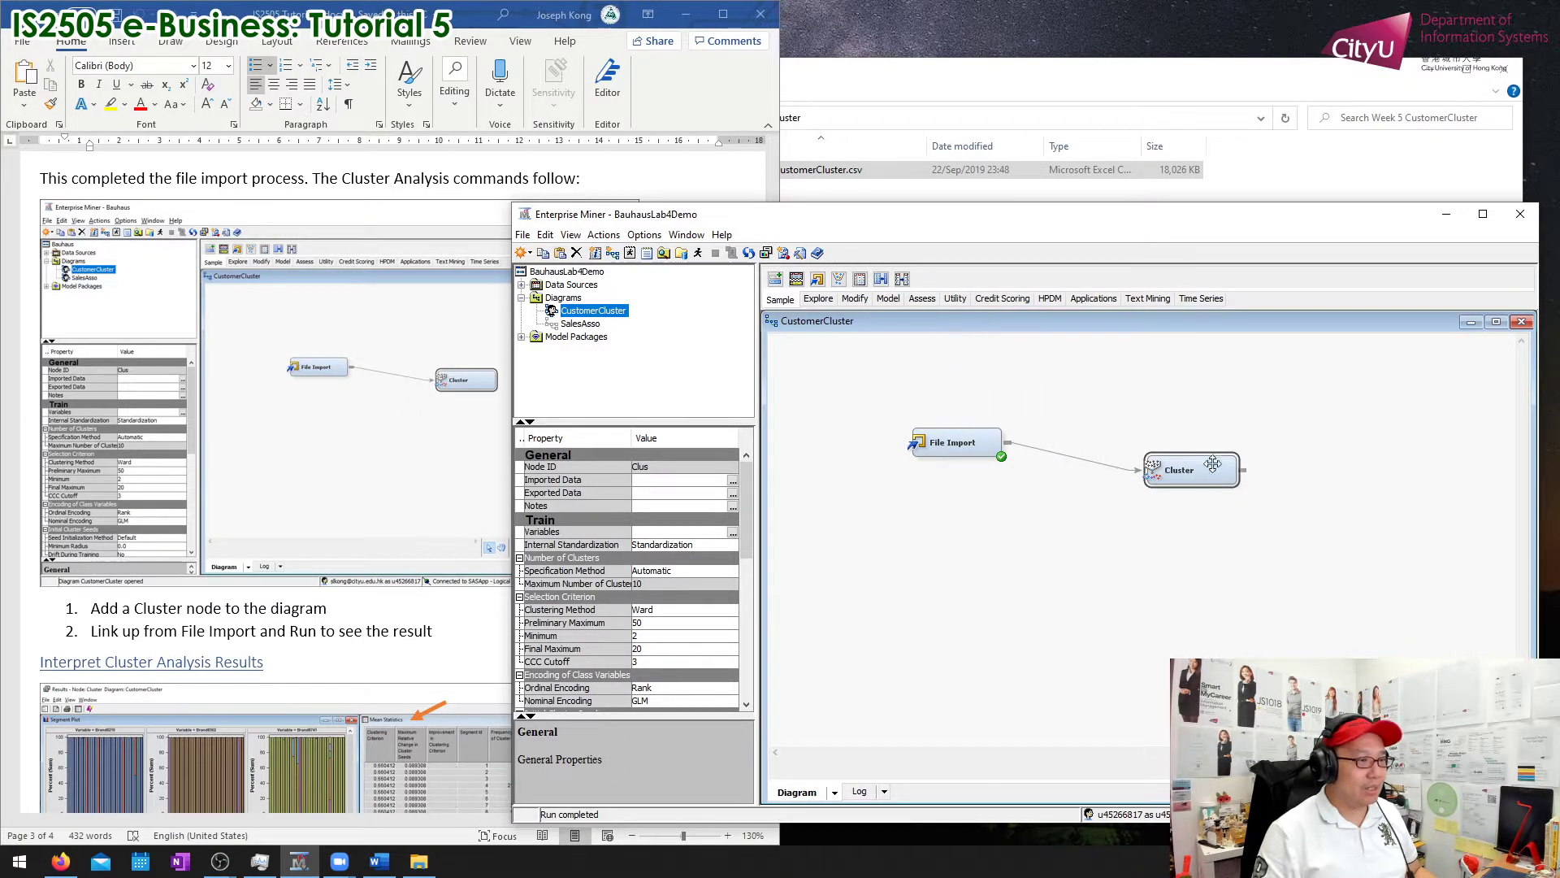
{"action": "left_click_drag", "start_coordinate": [1222, 476], "coordinate": [1221, 477]}
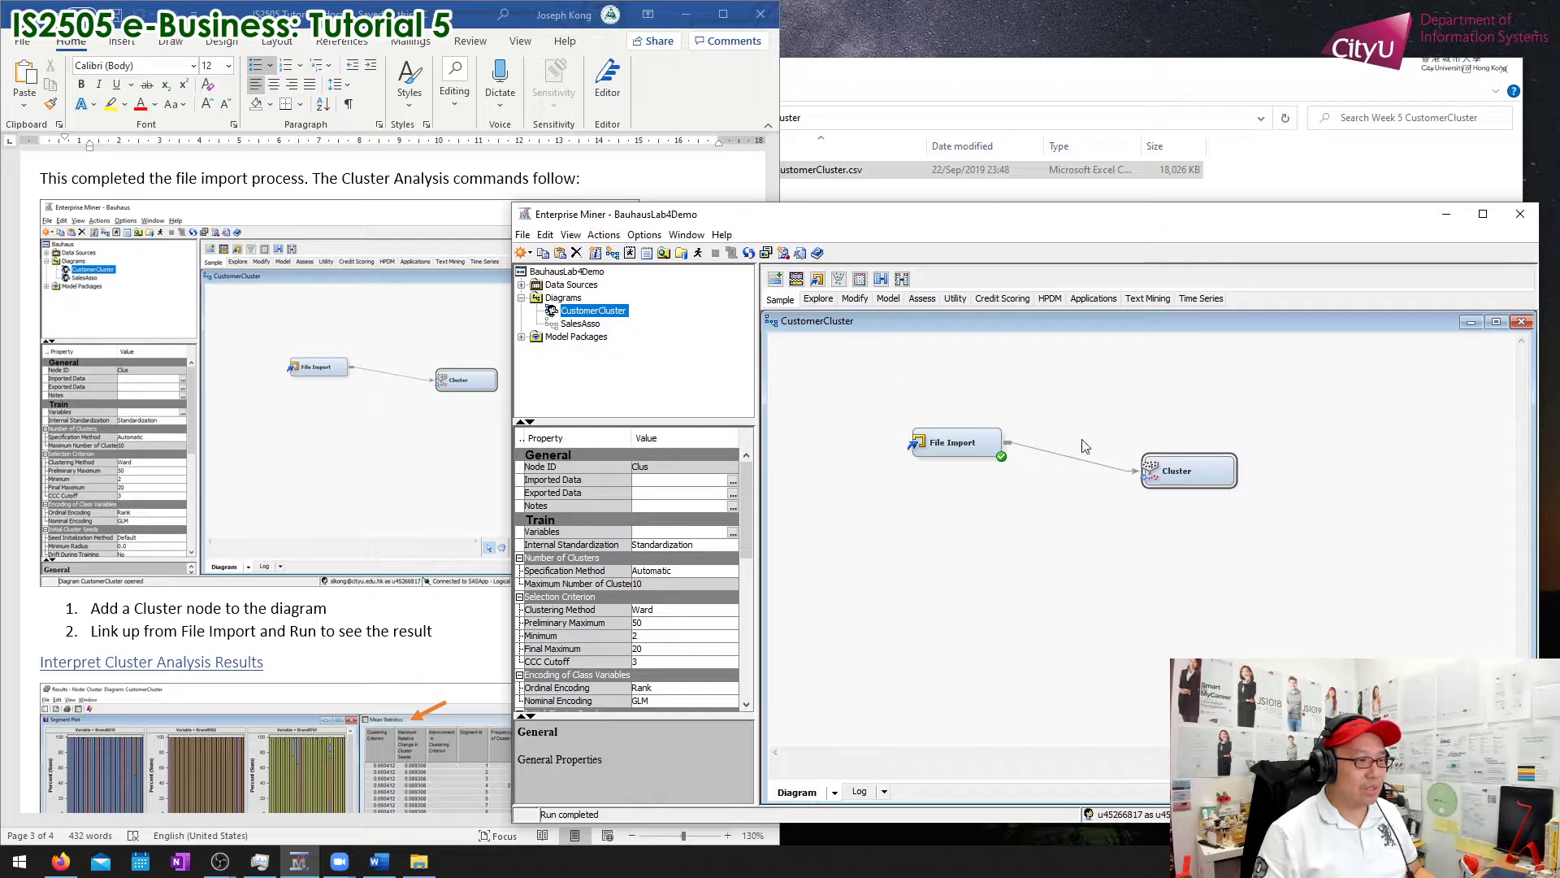
Step: Run the Cluster node's path and open its results
{"action": "left_click", "coordinate": [698, 253]}
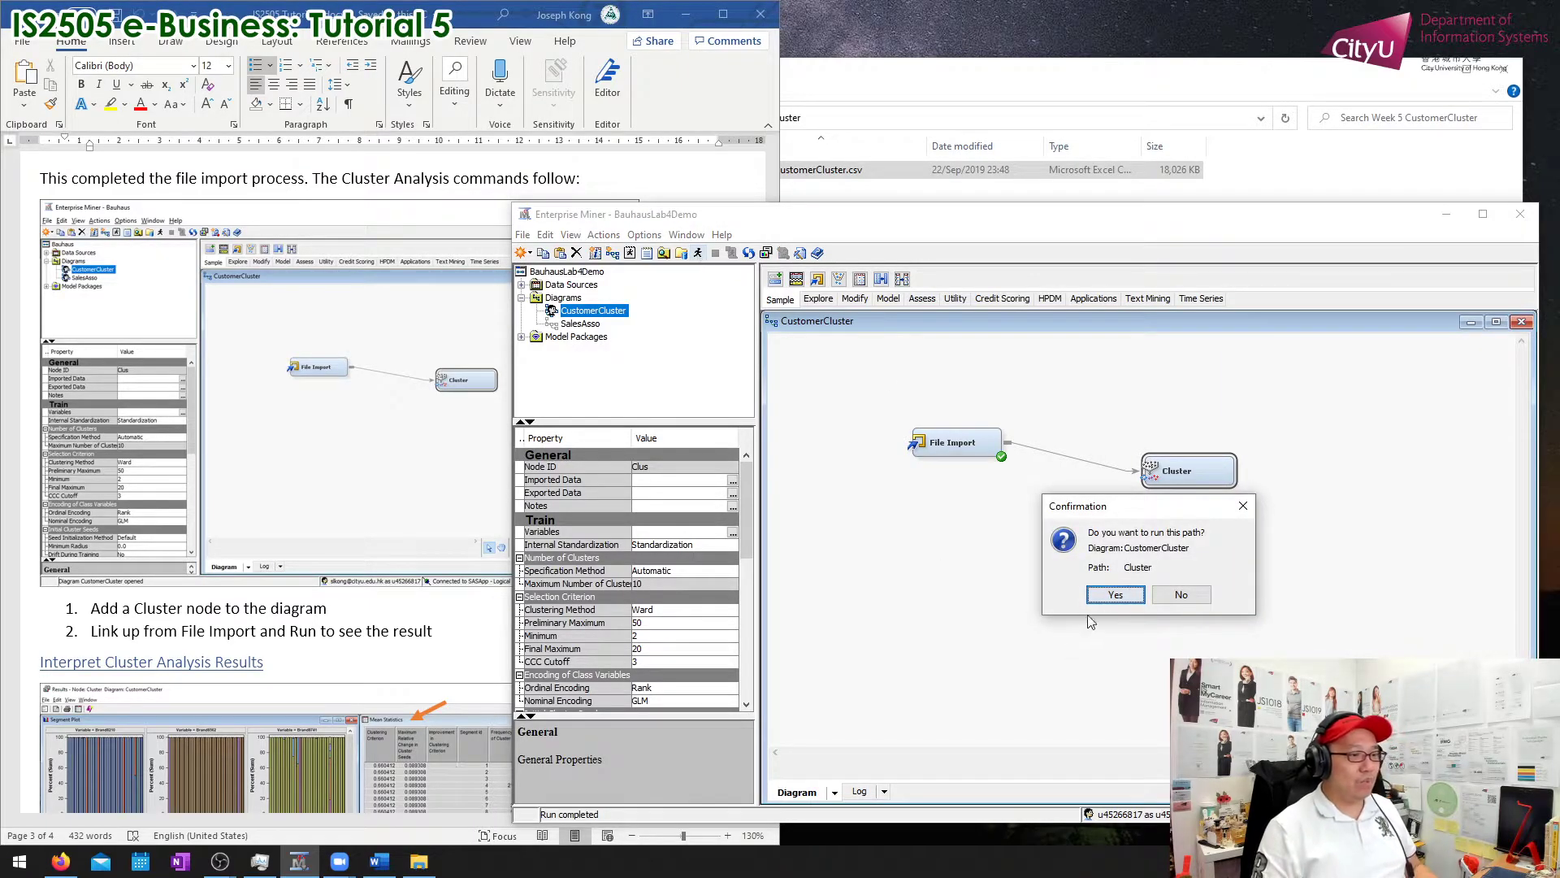
{"action": "left_click", "coordinate": [1112, 595]}
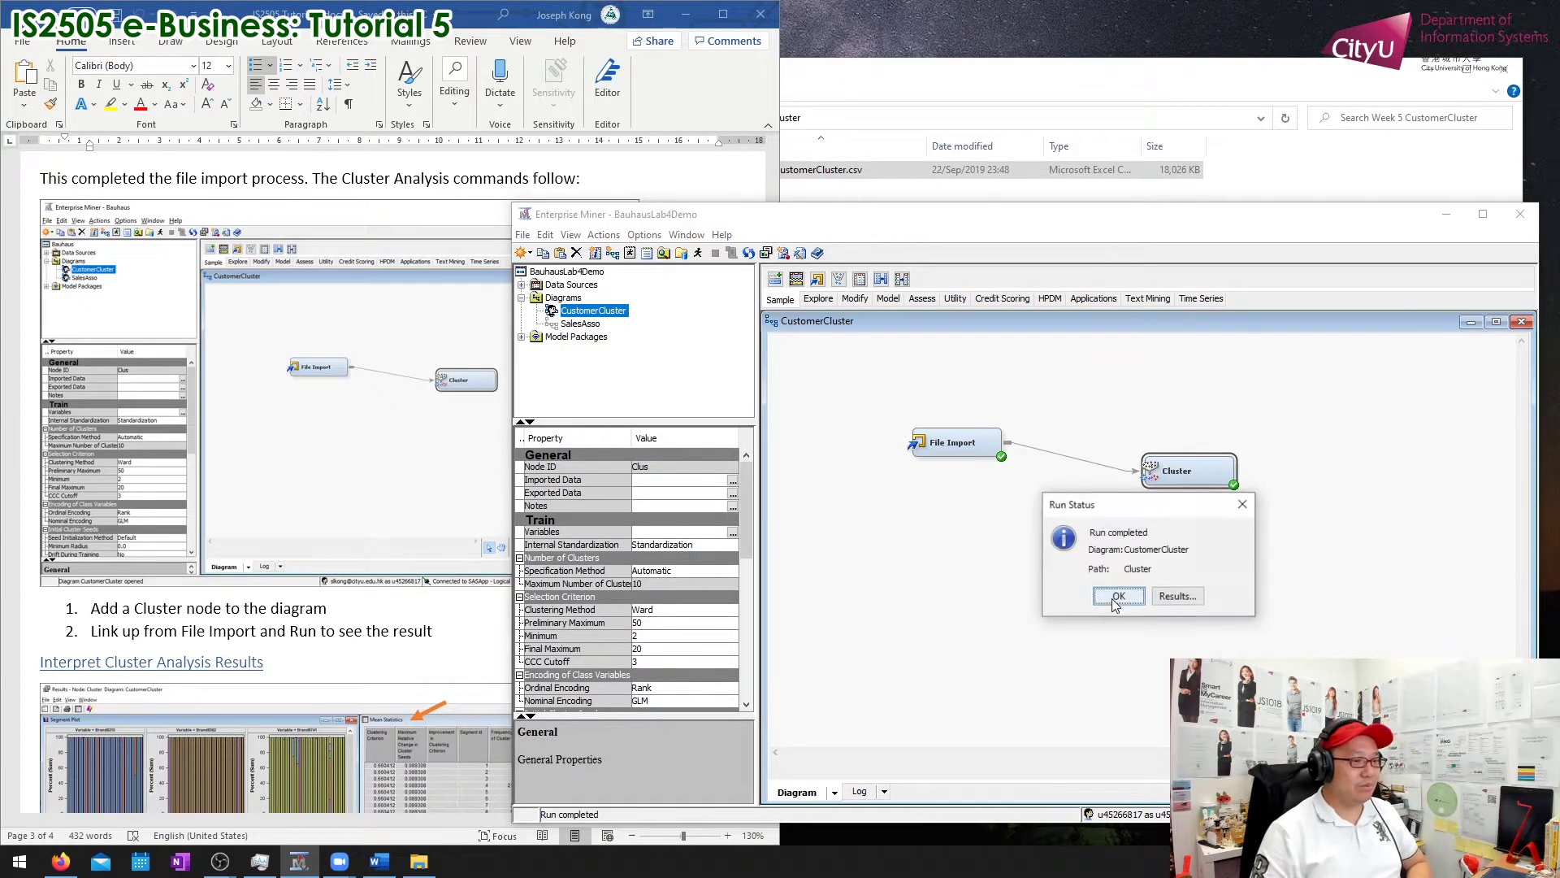
{"action": "left_click", "coordinate": [1180, 597]}
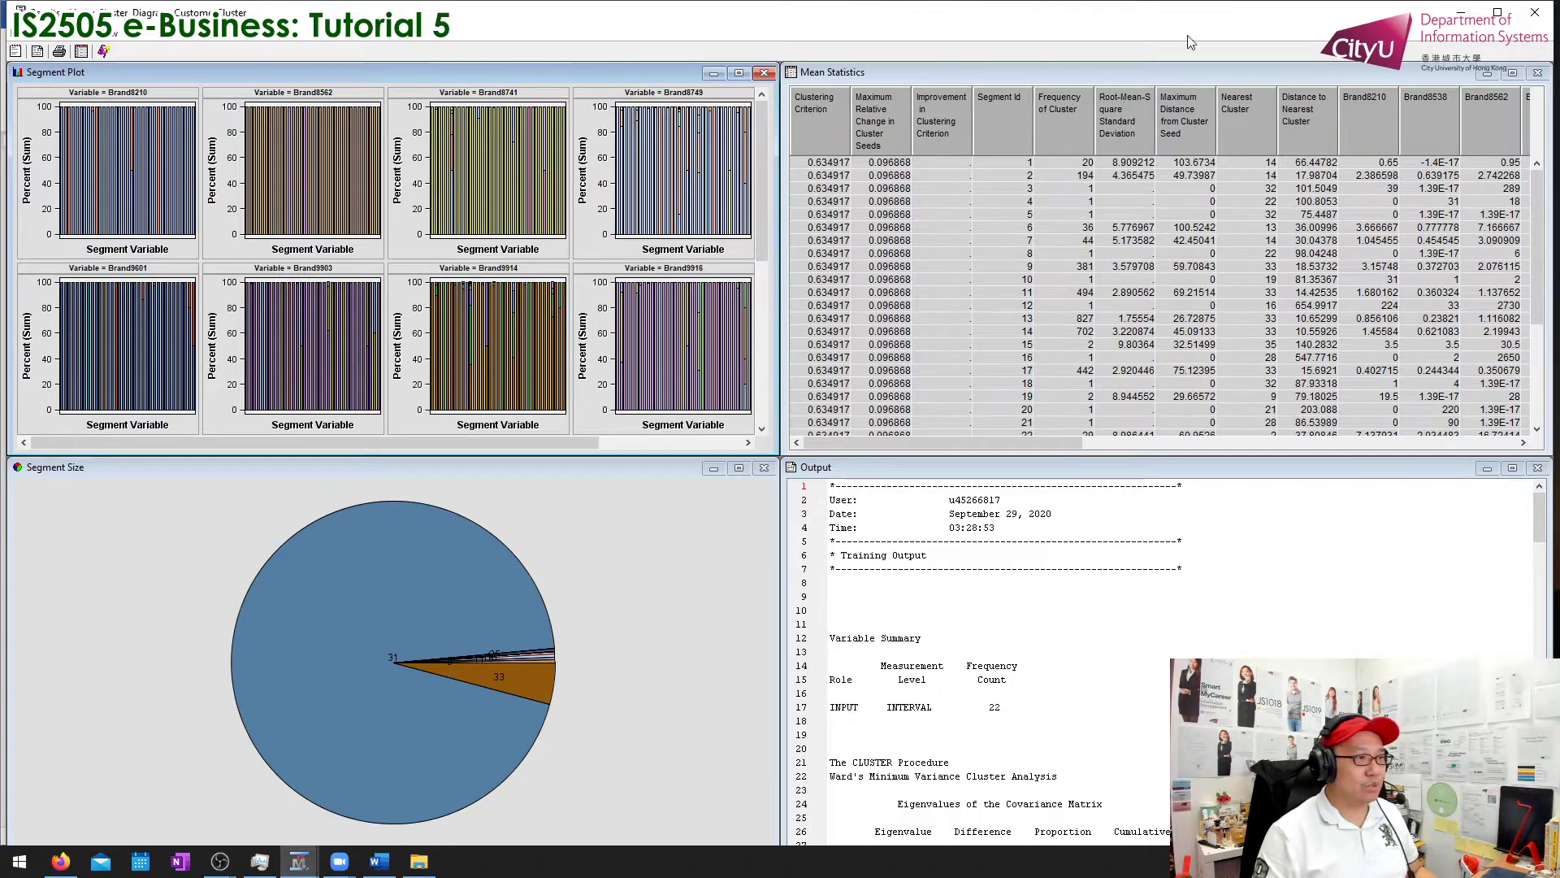
Step: Maximize the Mean Statistics table and sort the segments by Frequency of Cluster in descending order
{"action": "left_click", "coordinate": [1512, 73]}
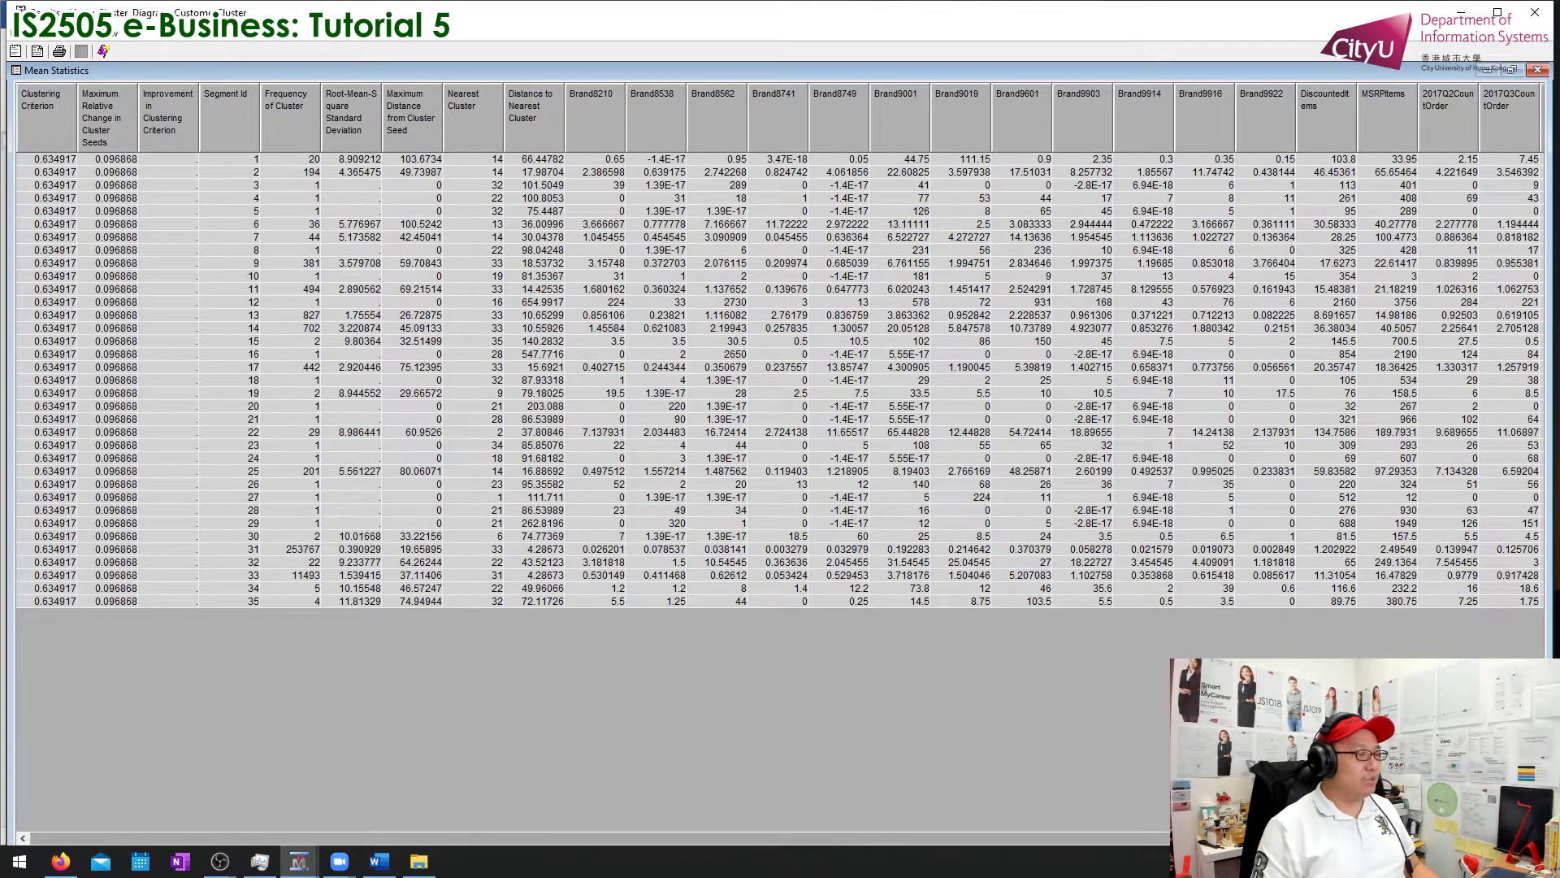
{"action": "left_click_drag", "start_coordinate": [1198, 838], "coordinate": [1109, 833]}
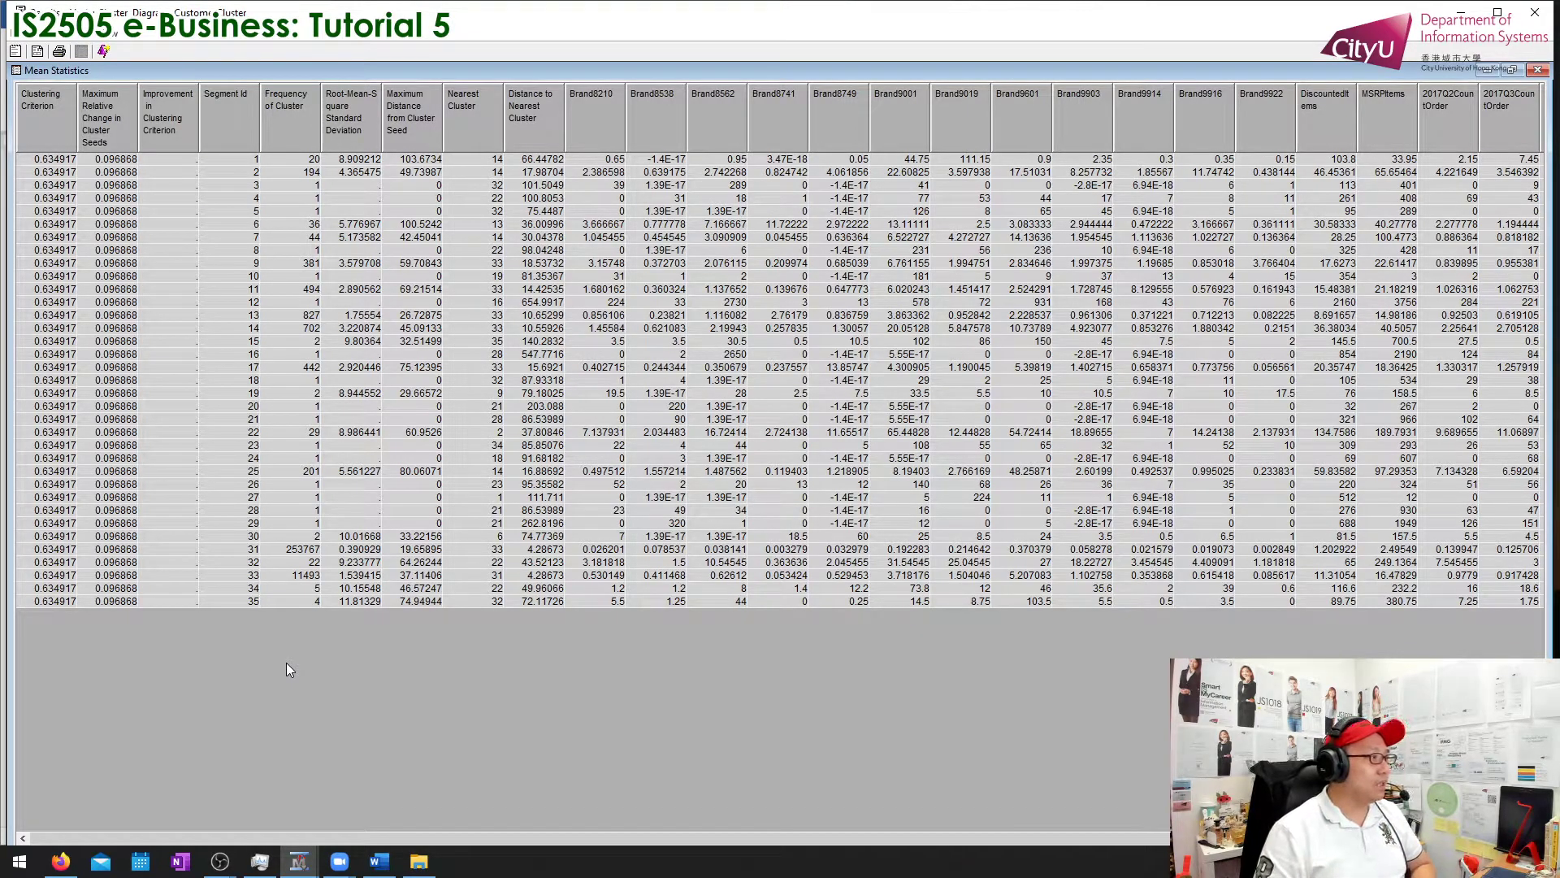
{"action": "left_click", "coordinate": [304, 122]}
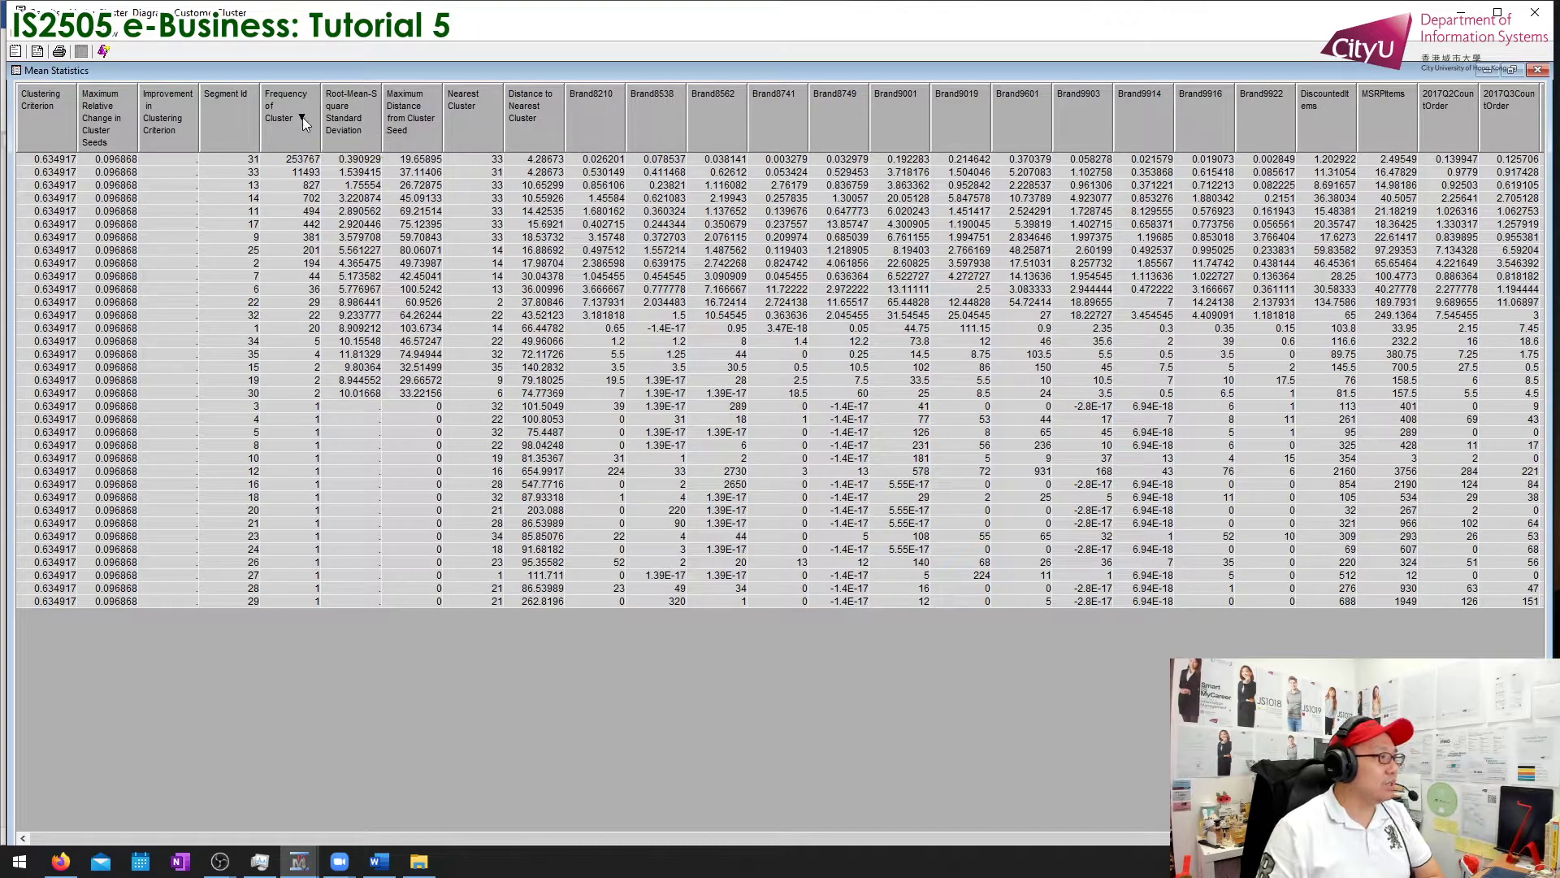
{"action": "left_click", "coordinate": [303, 127]}
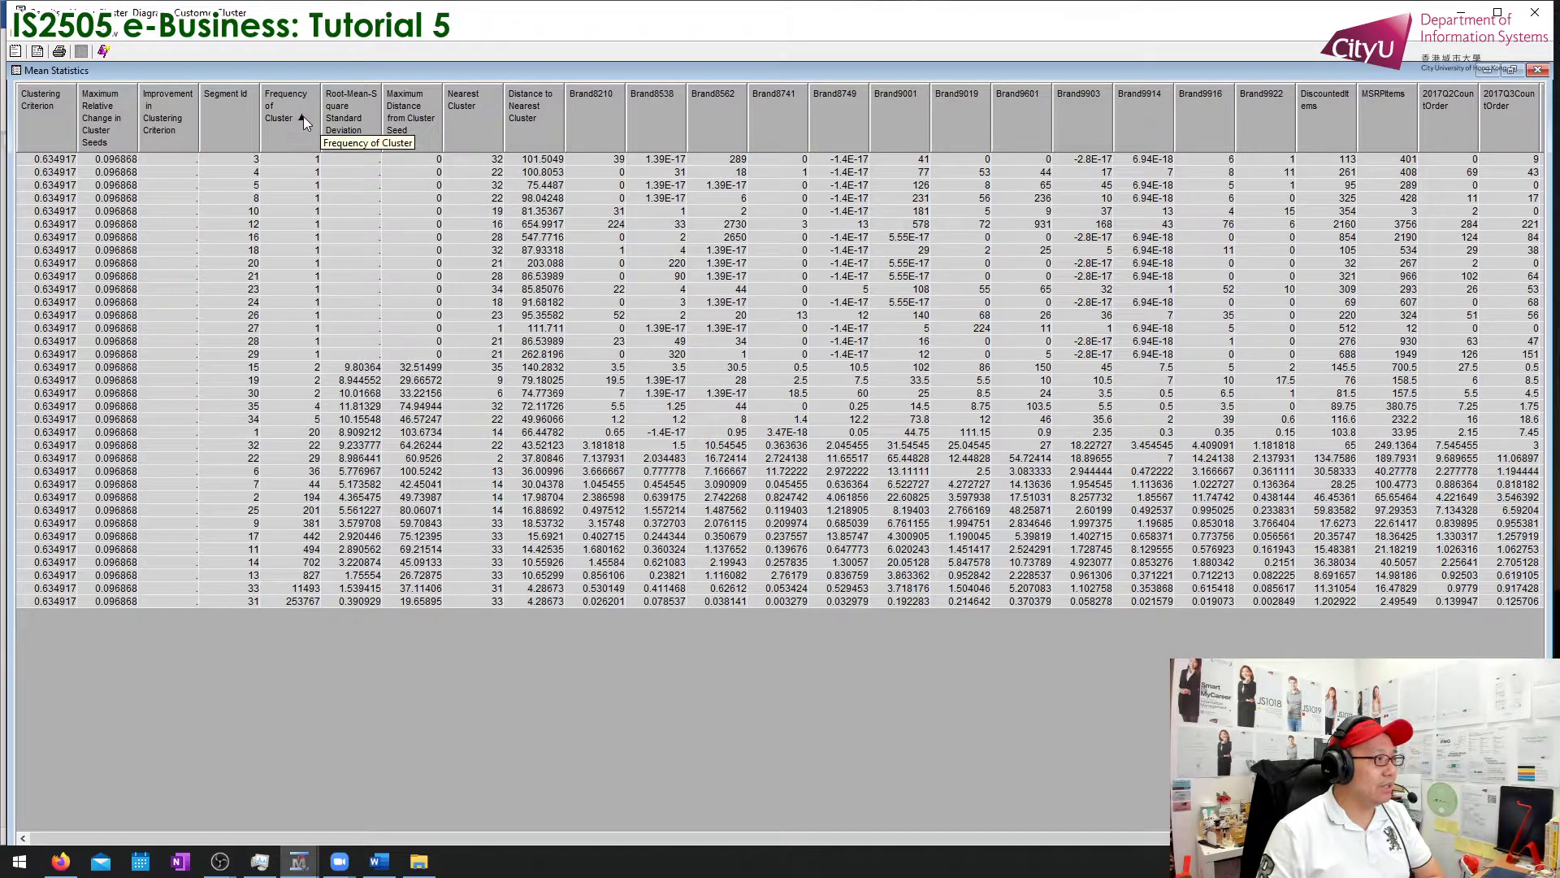
{"action": "left_click", "coordinate": [304, 115]}
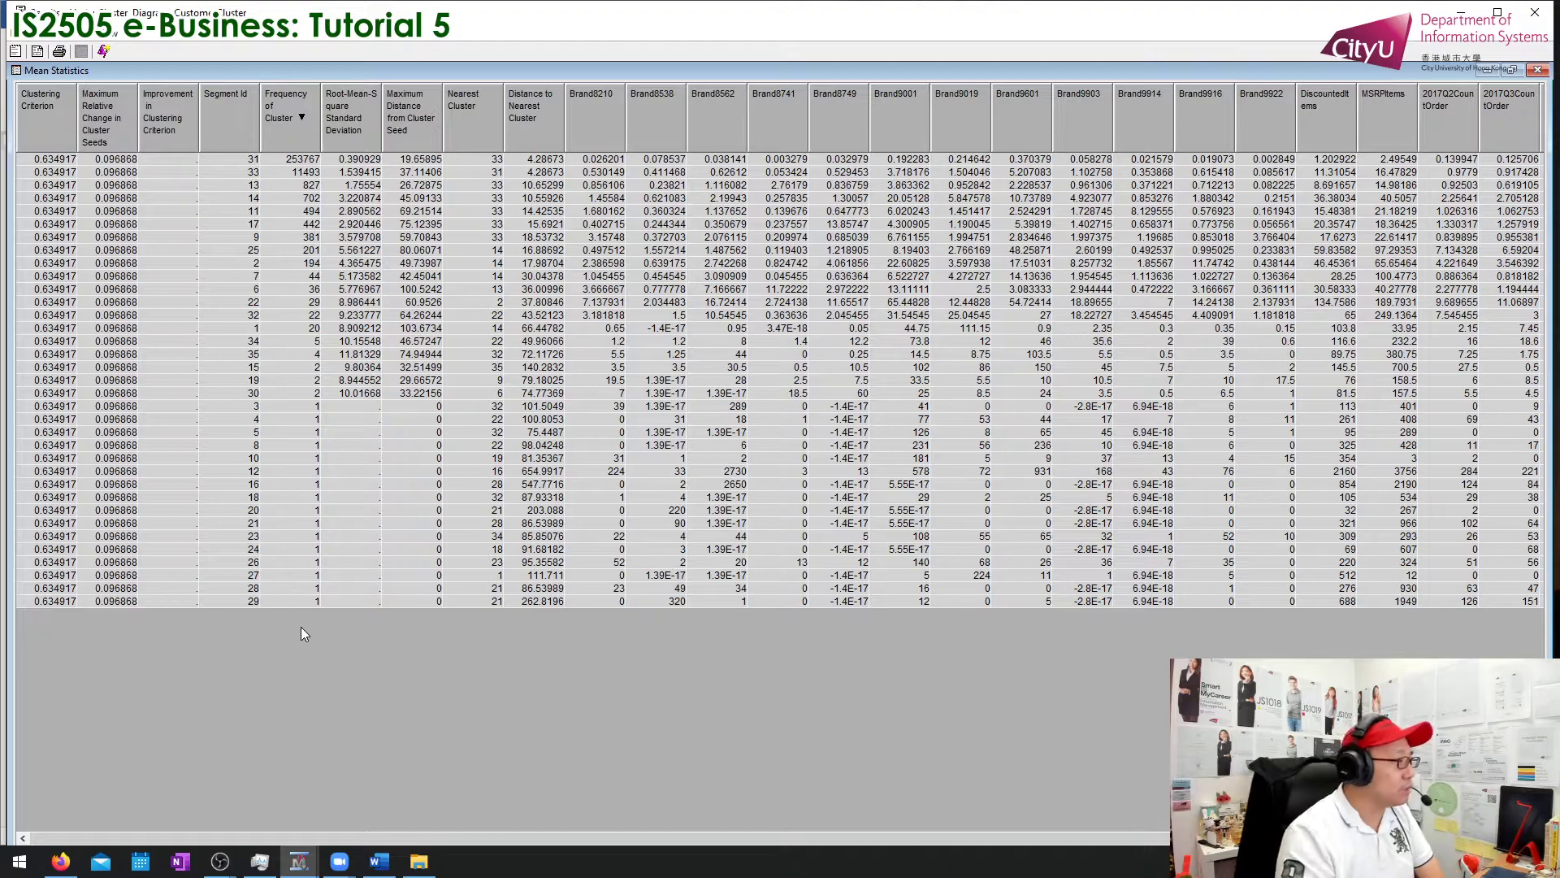
Step: Compare segments 31, 33 and 13 by cluster frequency, and examine the DiscountedItems and MSRPItems means of the largest segments
{"action": "left_click", "coordinate": [301, 160]}
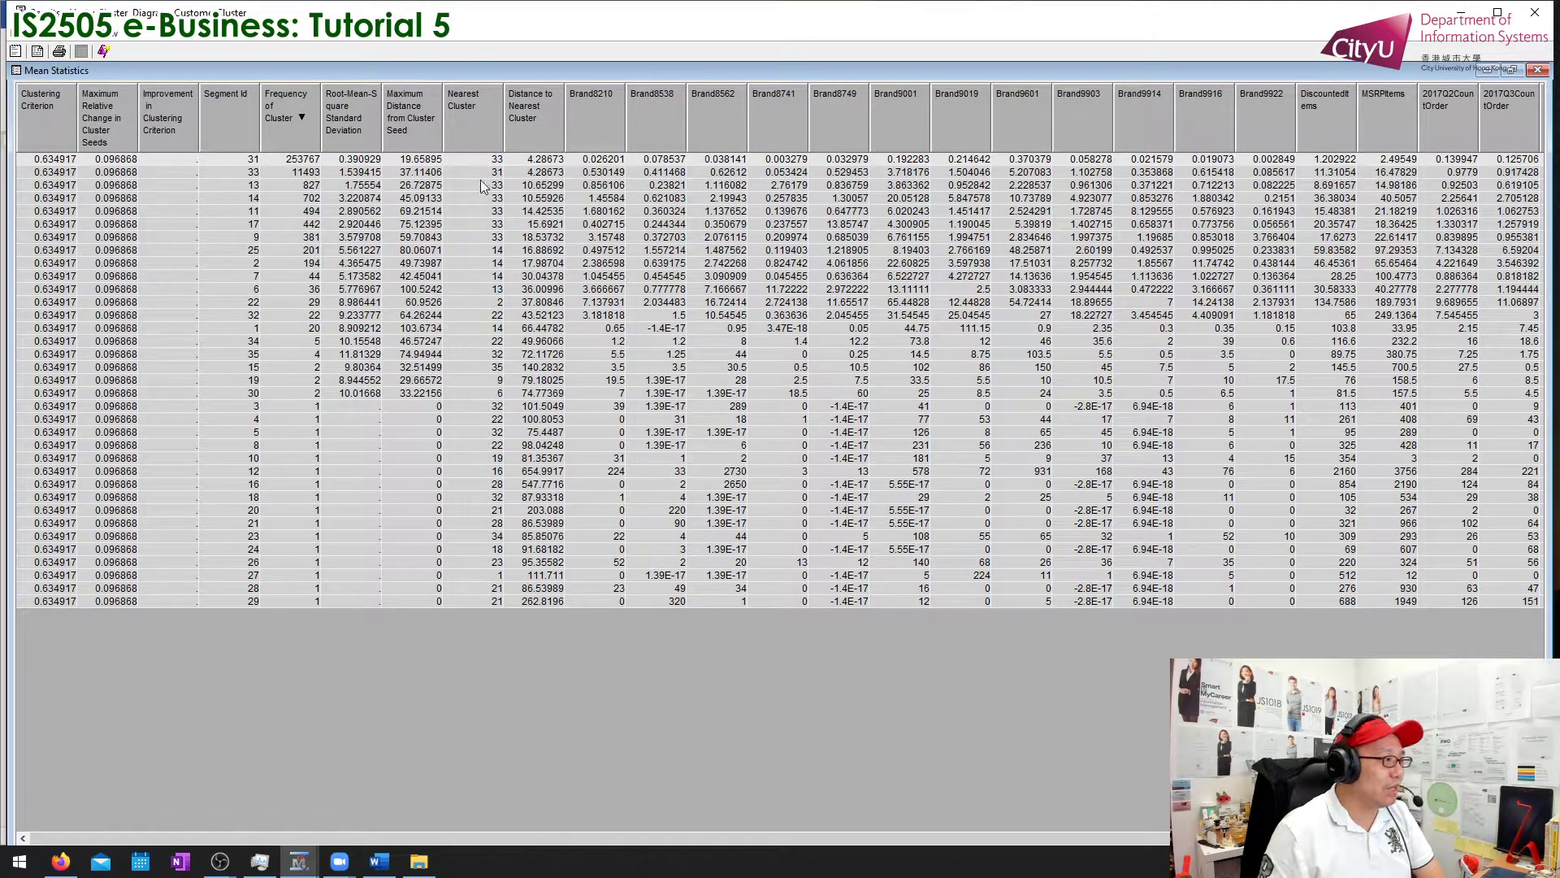
{"action": "left_click", "coordinate": [286, 176]}
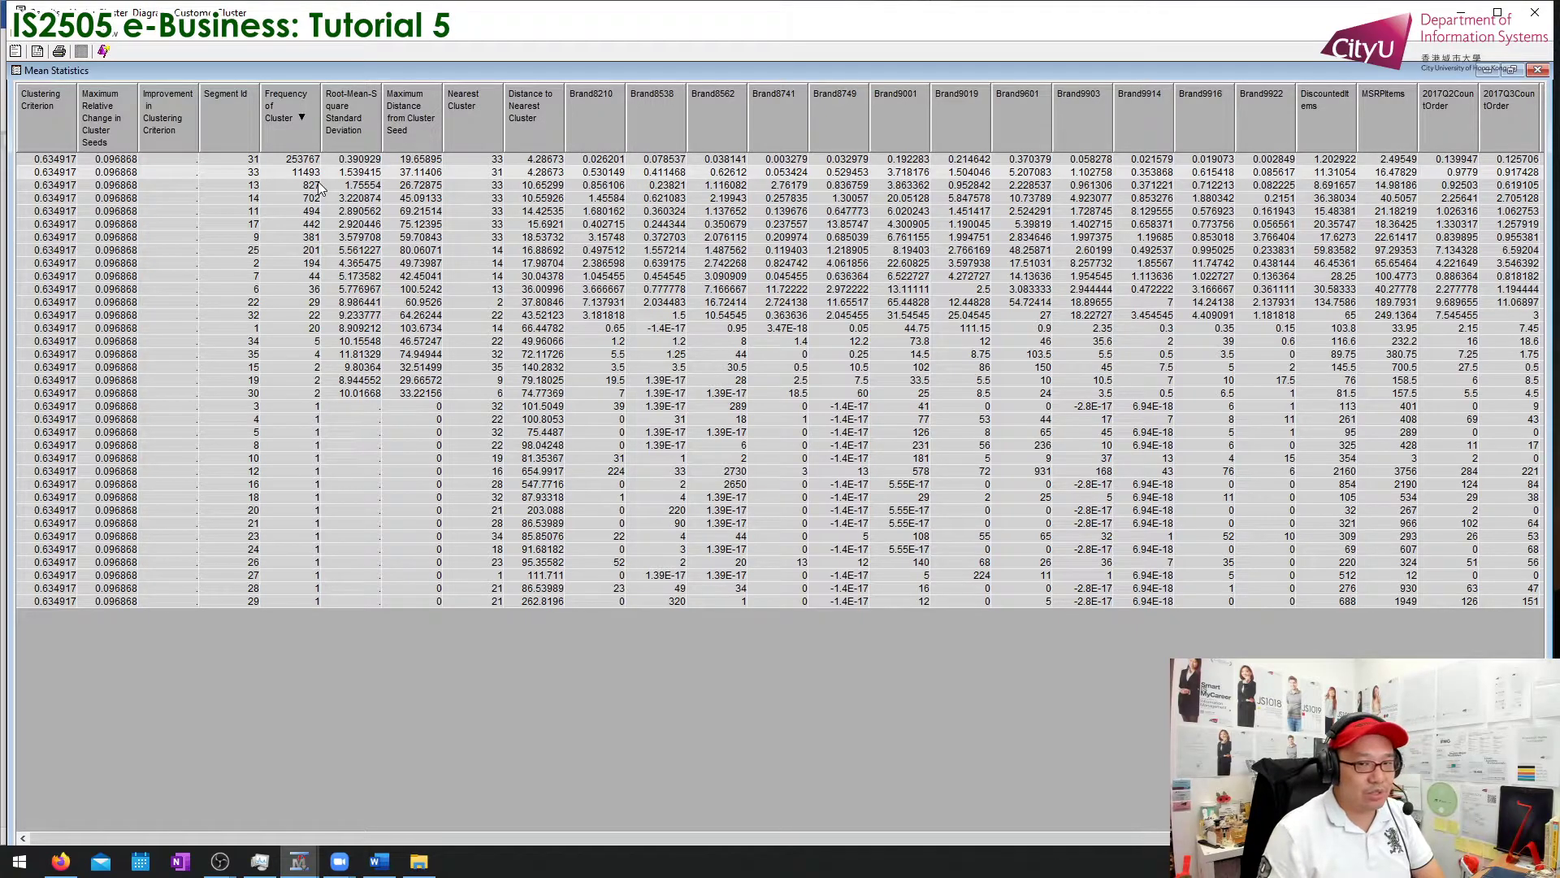
{"action": "left_click", "coordinate": [286, 187]}
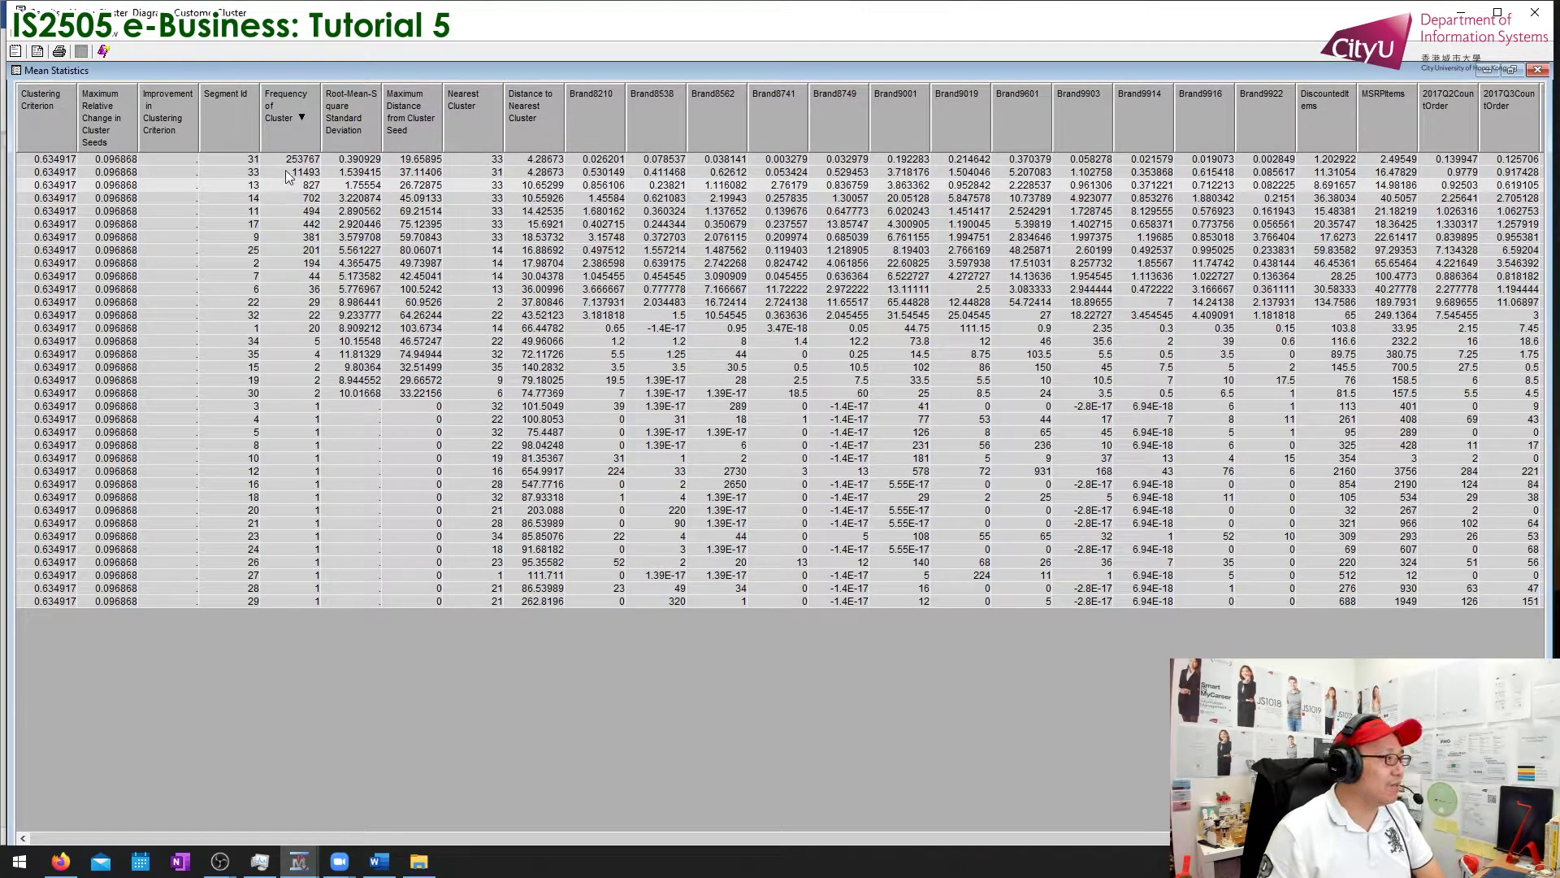
{"action": "left_click", "coordinate": [296, 161]}
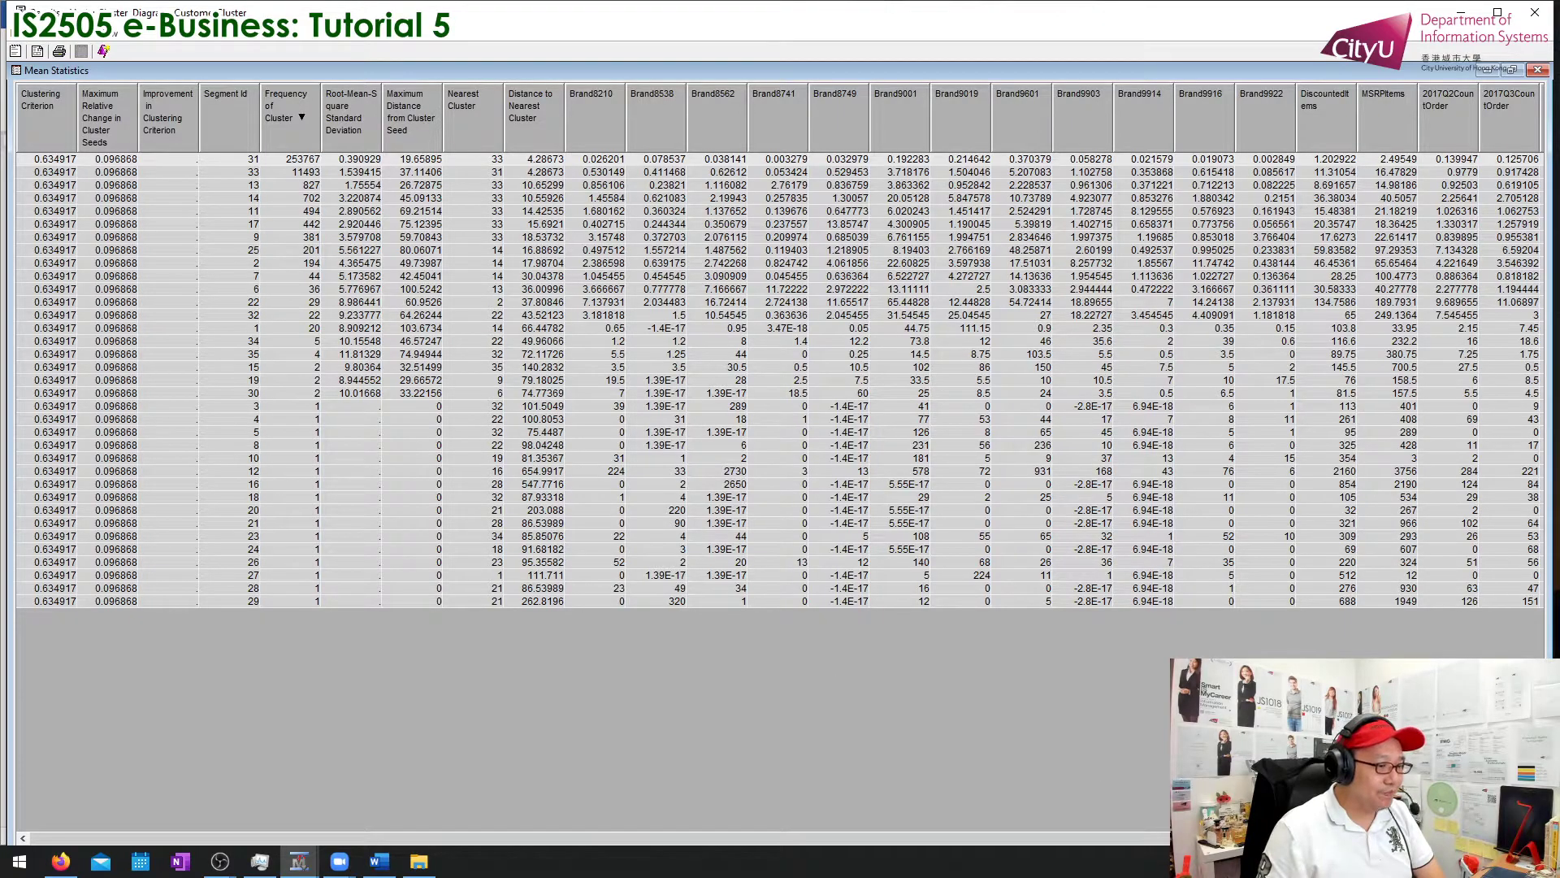
{"action": "left_click_drag", "start_coordinate": [1186, 838], "coordinate": [1533, 838]}
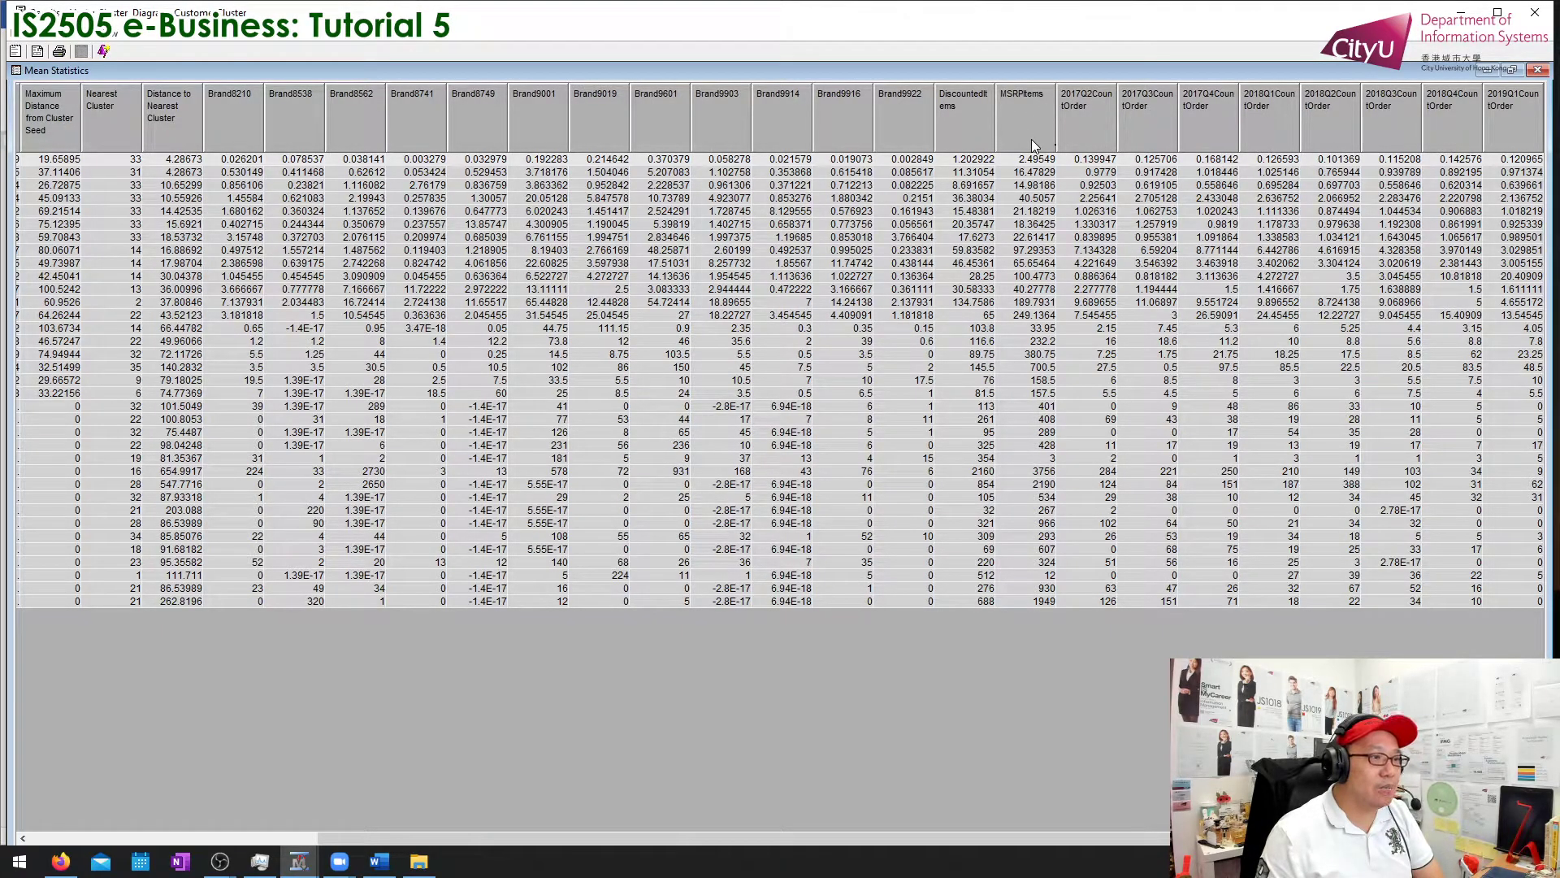
{"action": "left_click_drag", "start_coordinate": [1243, 838], "coordinate": [962, 860]}
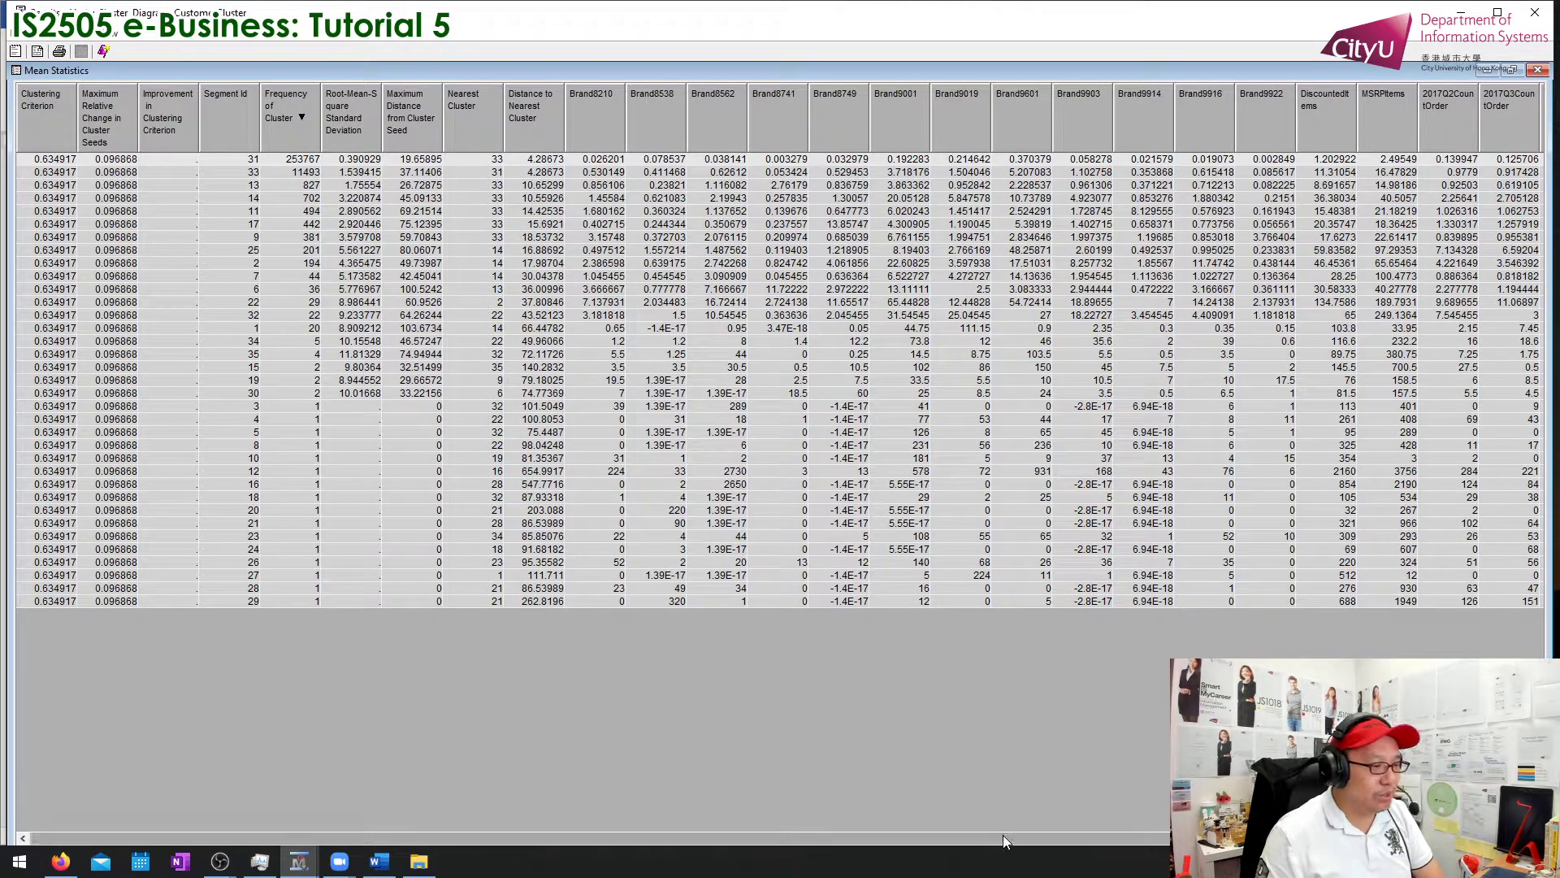
{"action": "left_click_drag", "start_coordinate": [1004, 838], "coordinate": [1293, 838]}
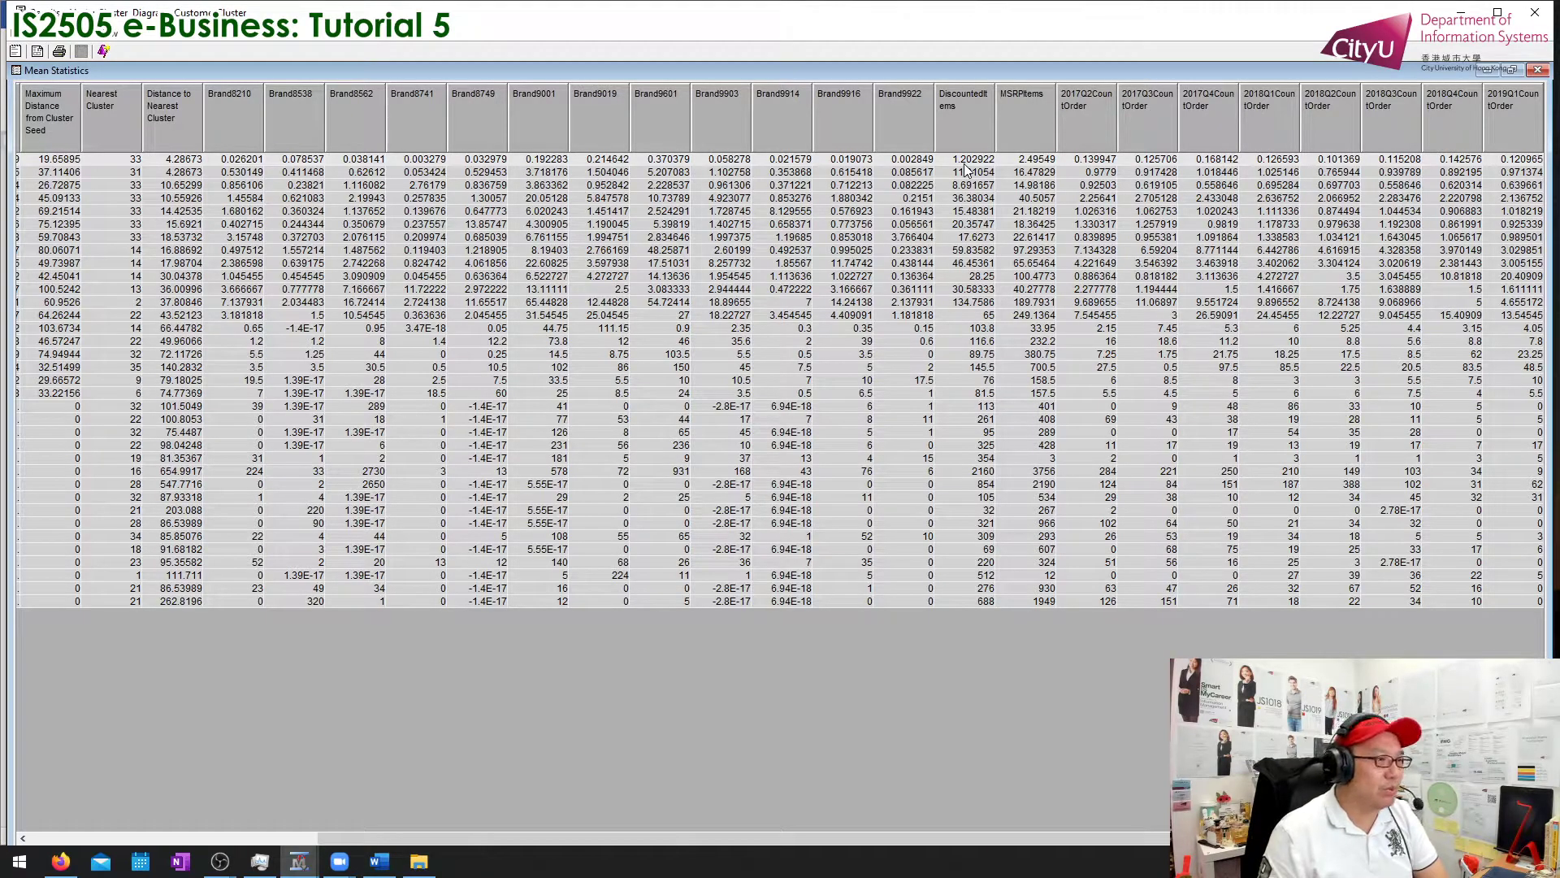
{"action": "left_click", "coordinate": [1006, 169]}
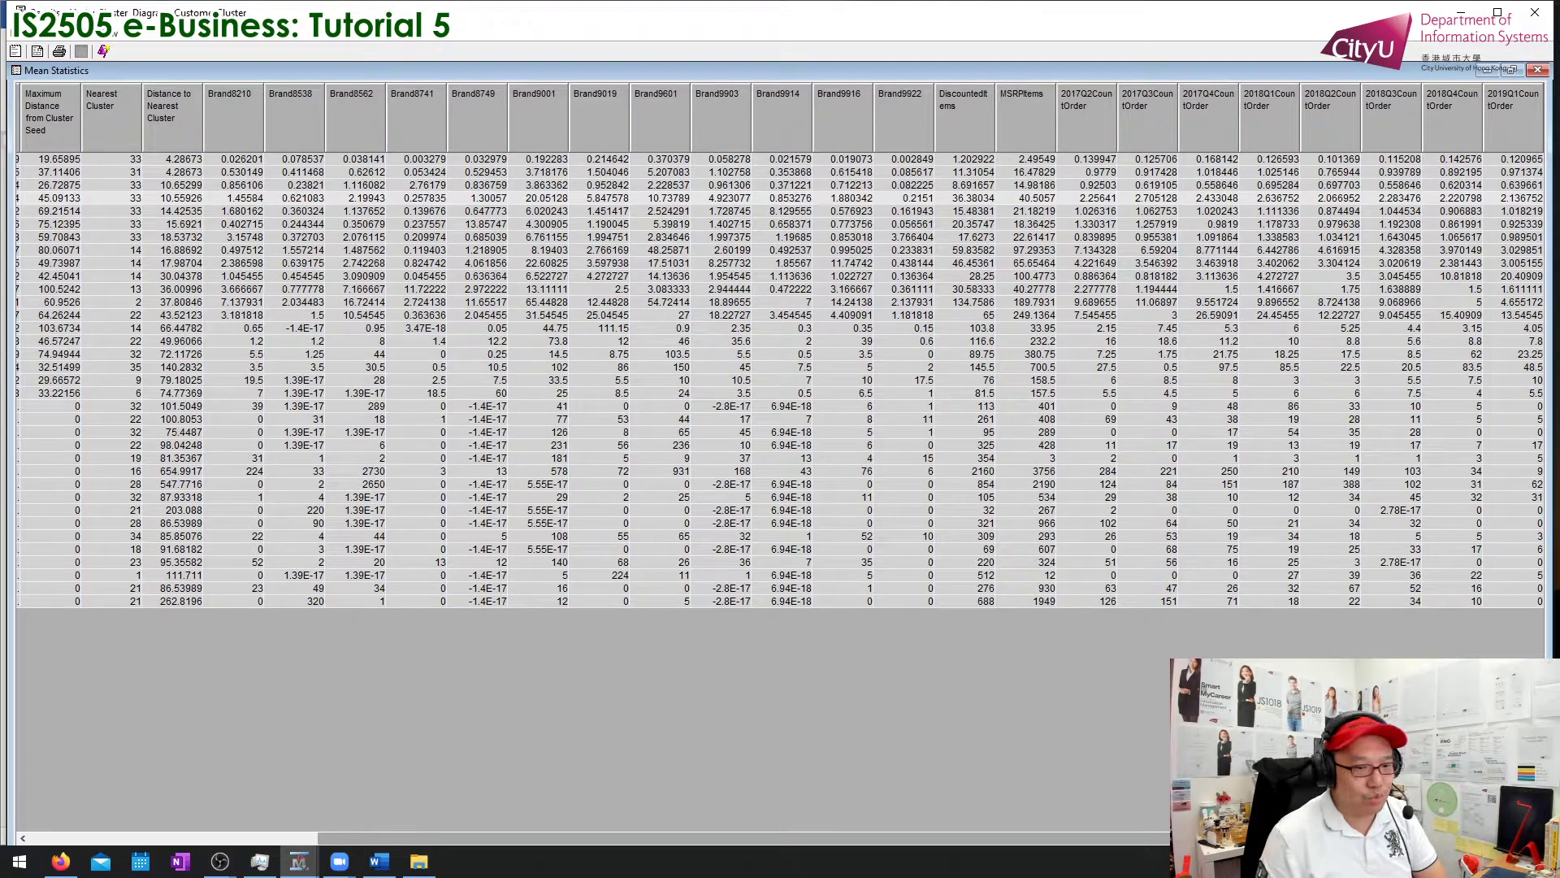
{"action": "left_click_drag", "start_coordinate": [1338, 839], "coordinate": [1019, 845]}
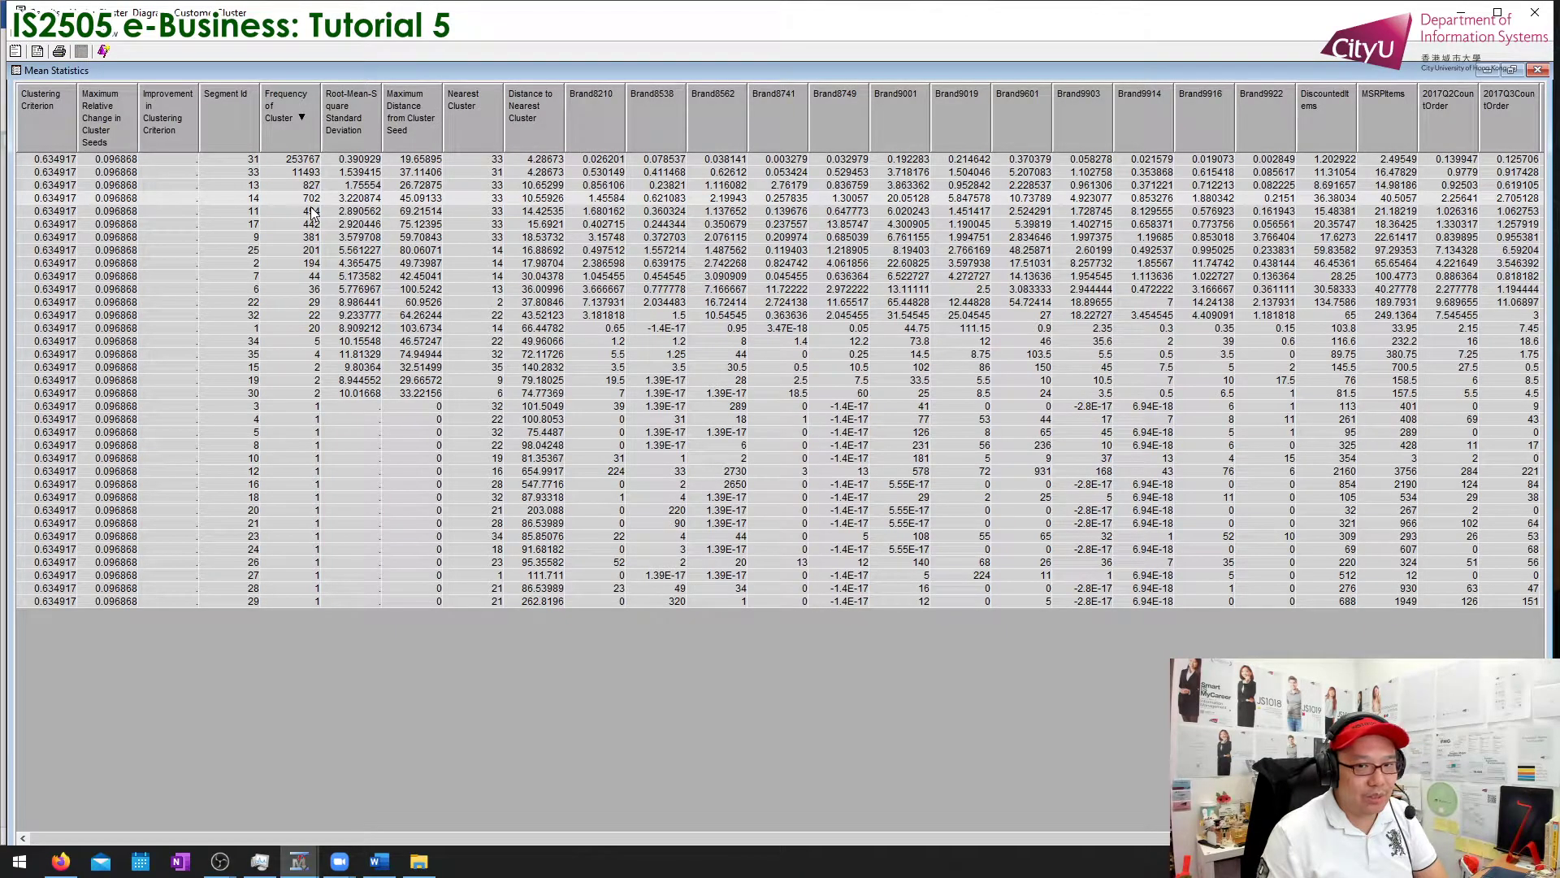
Step: Examine the DiscountedItems and MSRPItems means of the smaller segments 17 and 7 against their cluster frequencies
{"action": "left_click_drag", "start_coordinate": [889, 842], "coordinate": [1187, 854]}
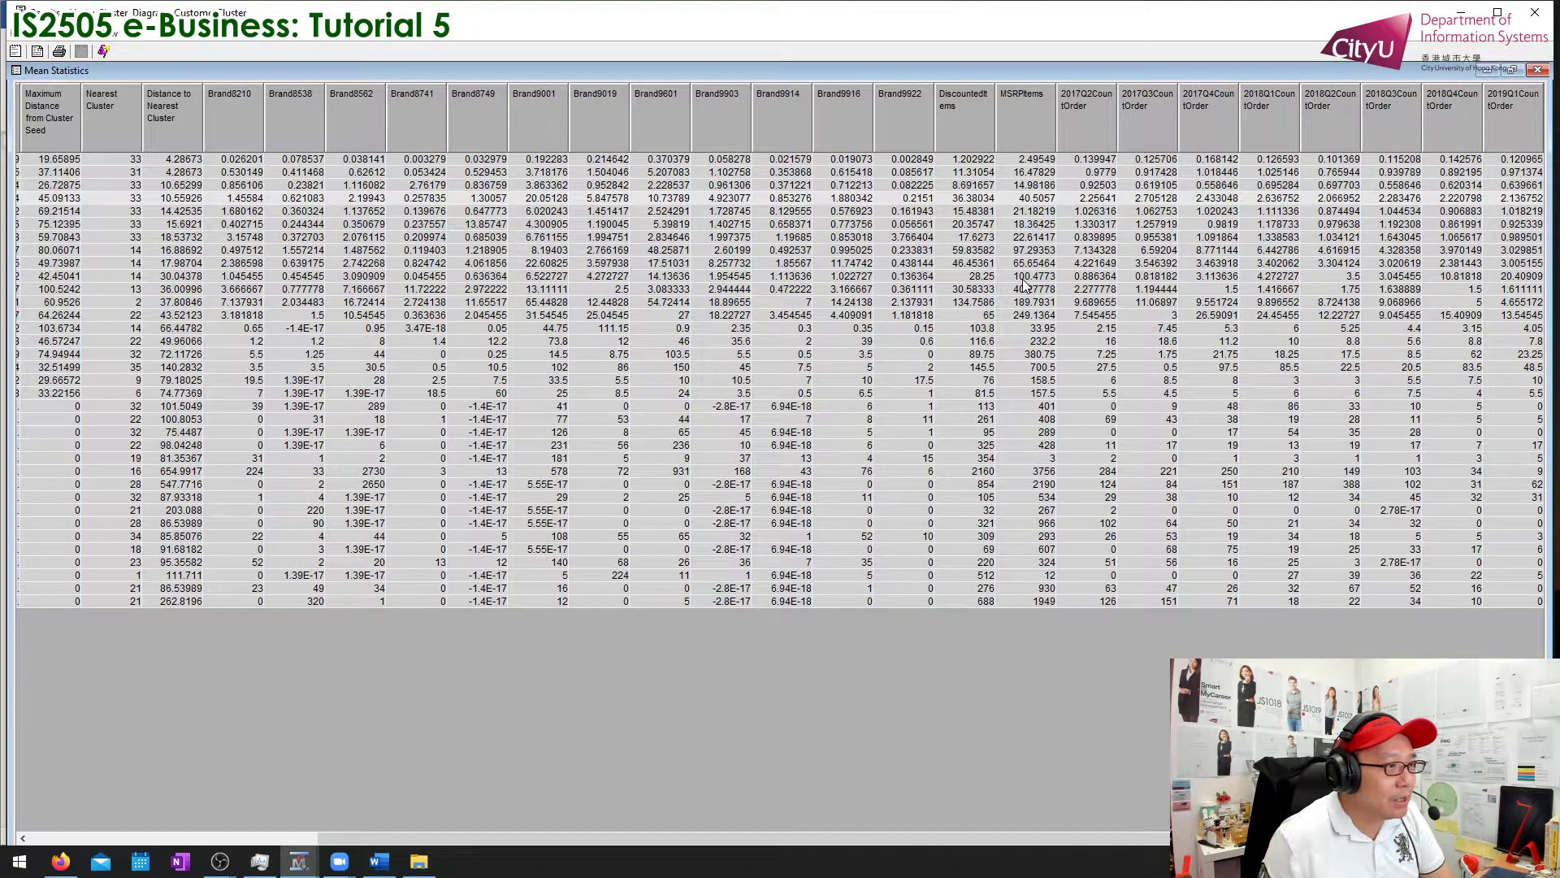
{"action": "left_click", "coordinate": [1010, 226]}
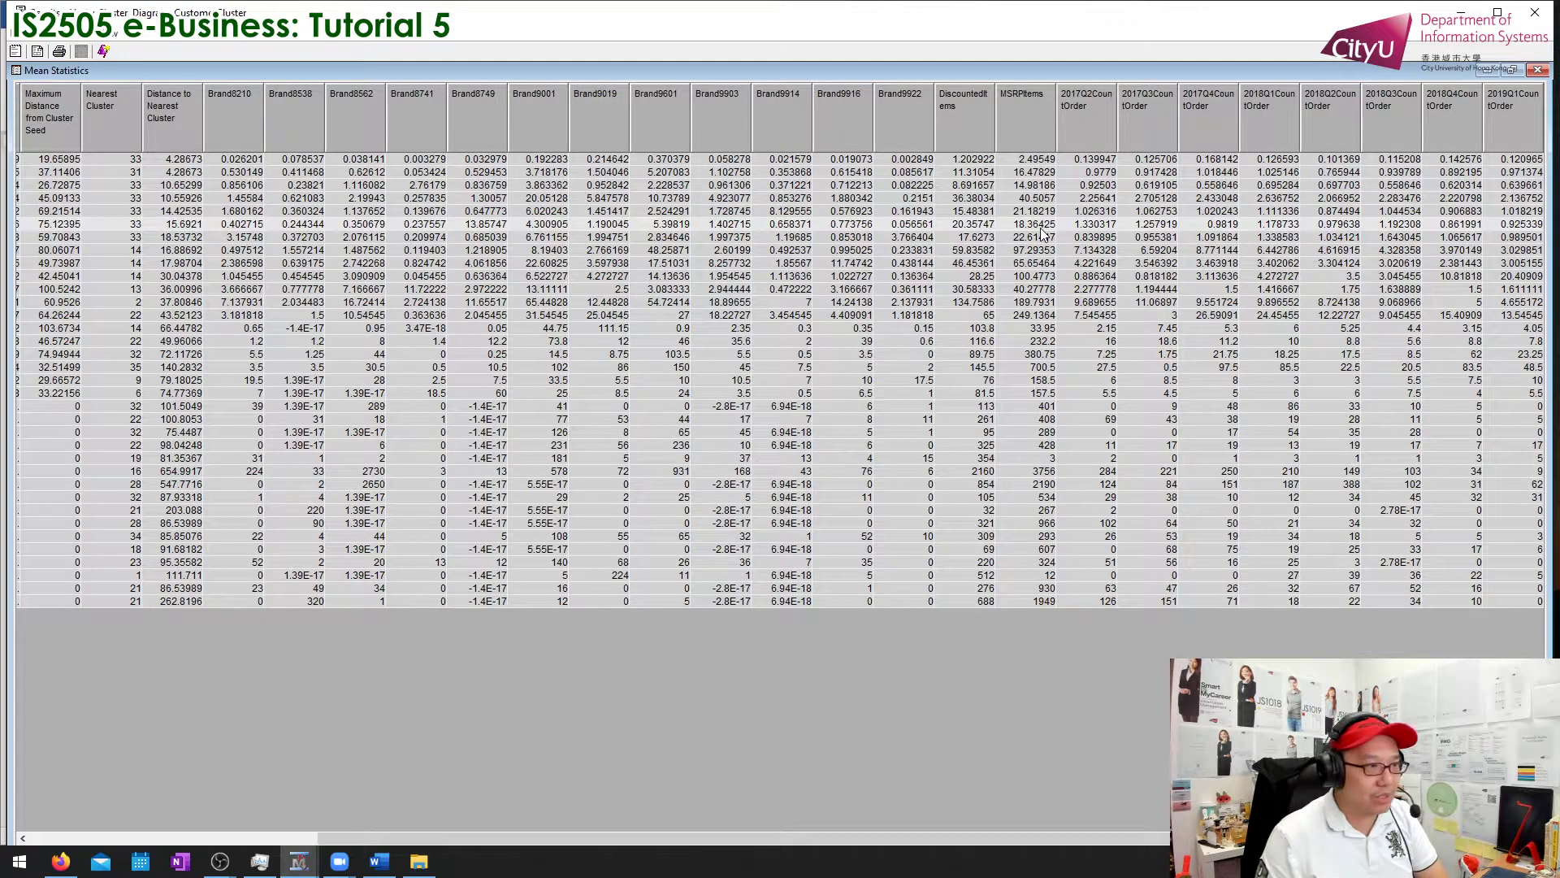
{"action": "left_click_drag", "start_coordinate": [1300, 839], "coordinate": [978, 839]}
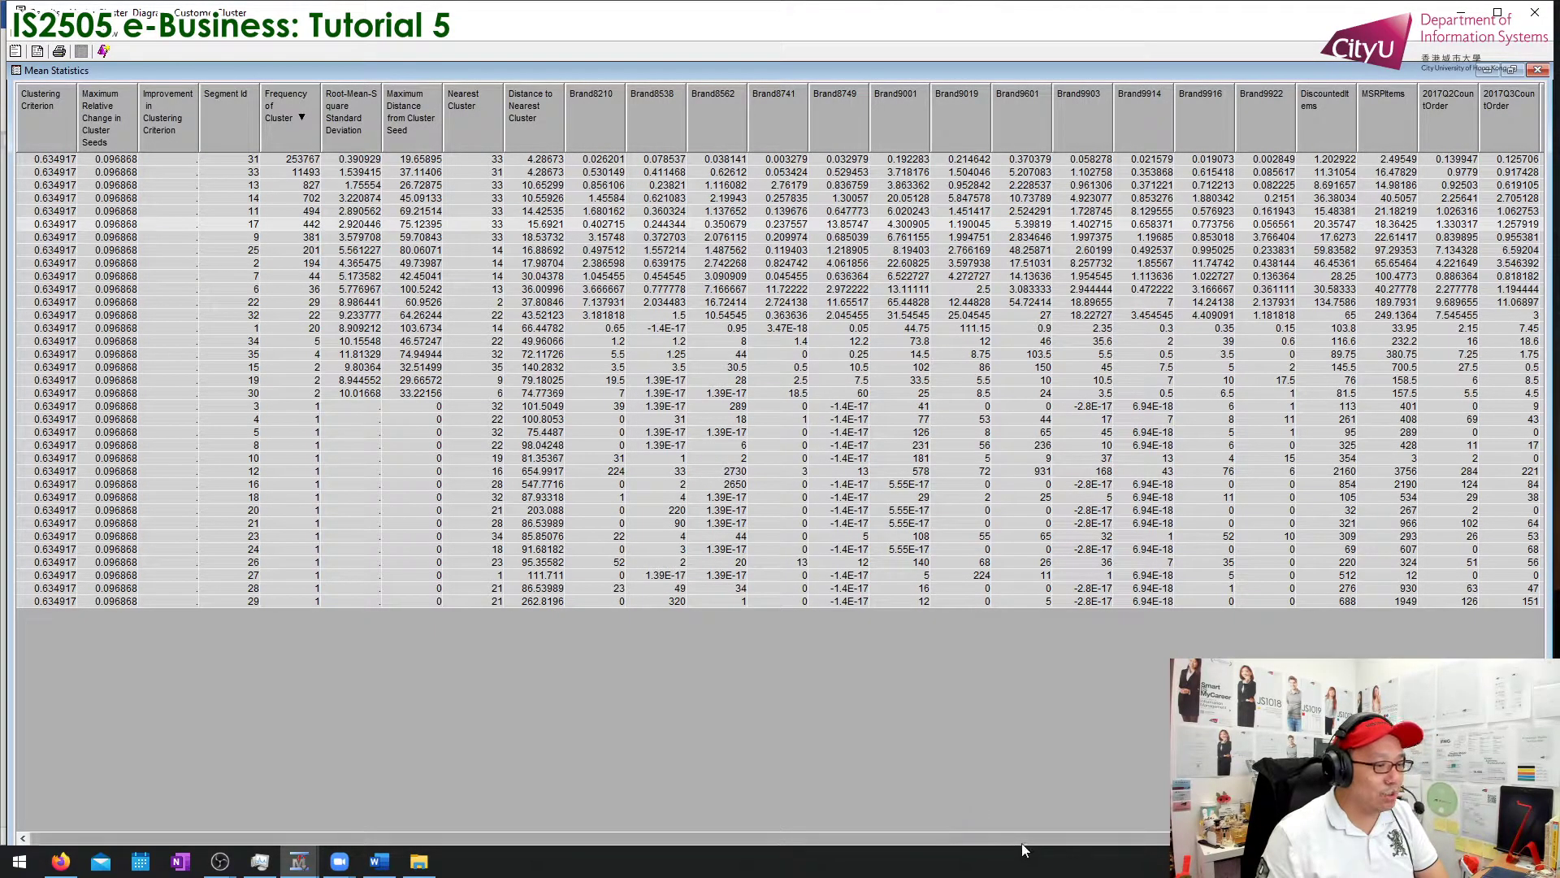
{"action": "left_click_drag", "start_coordinate": [1022, 842], "coordinate": [1311, 842]}
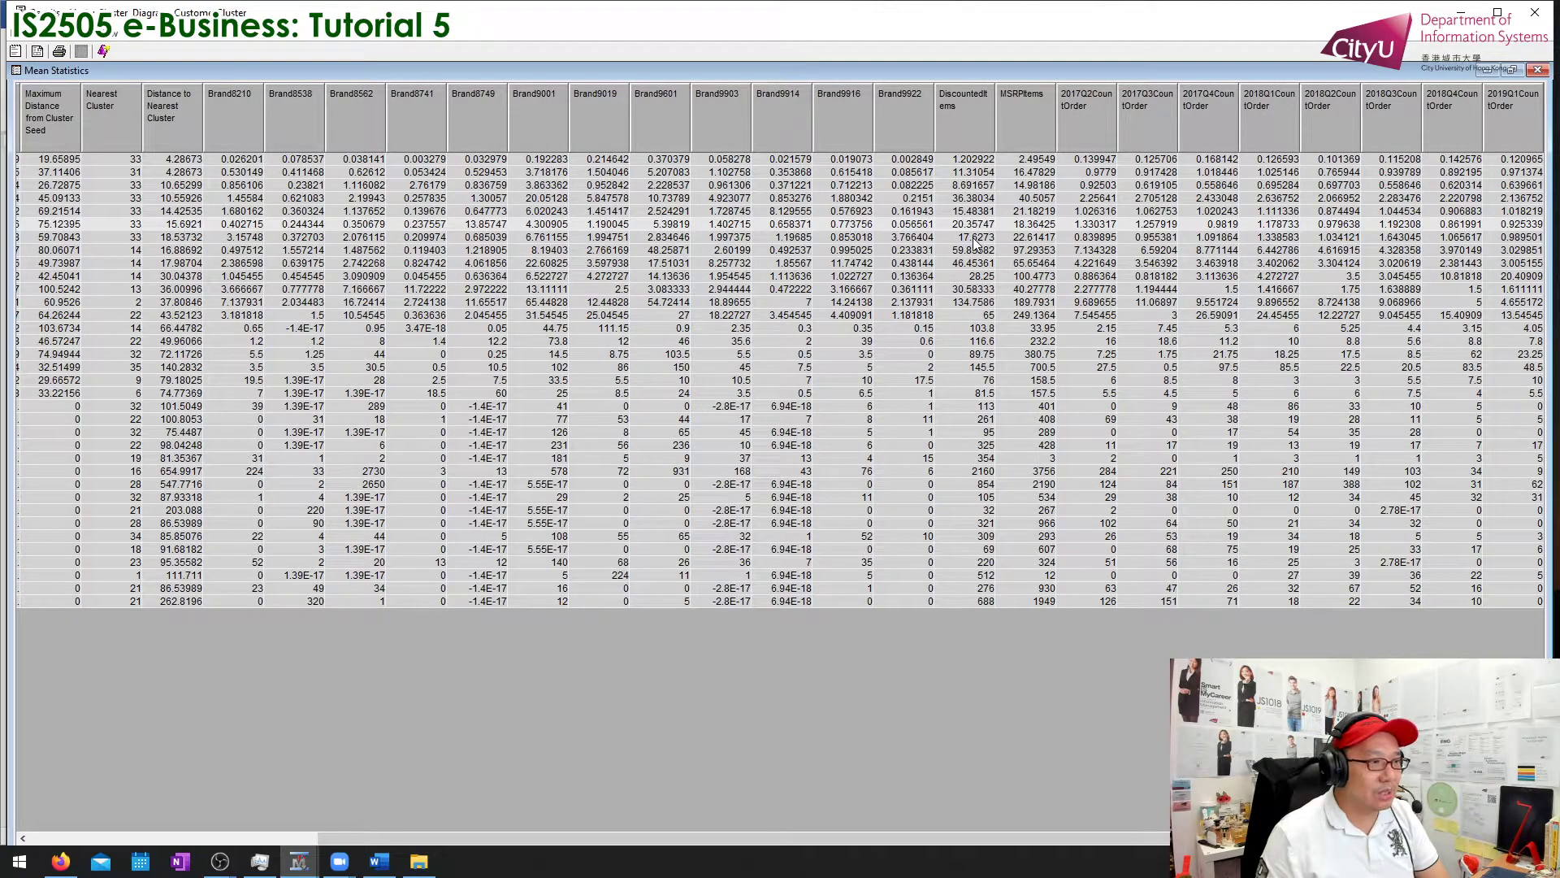
{"action": "left_click", "coordinate": [1011, 277]}
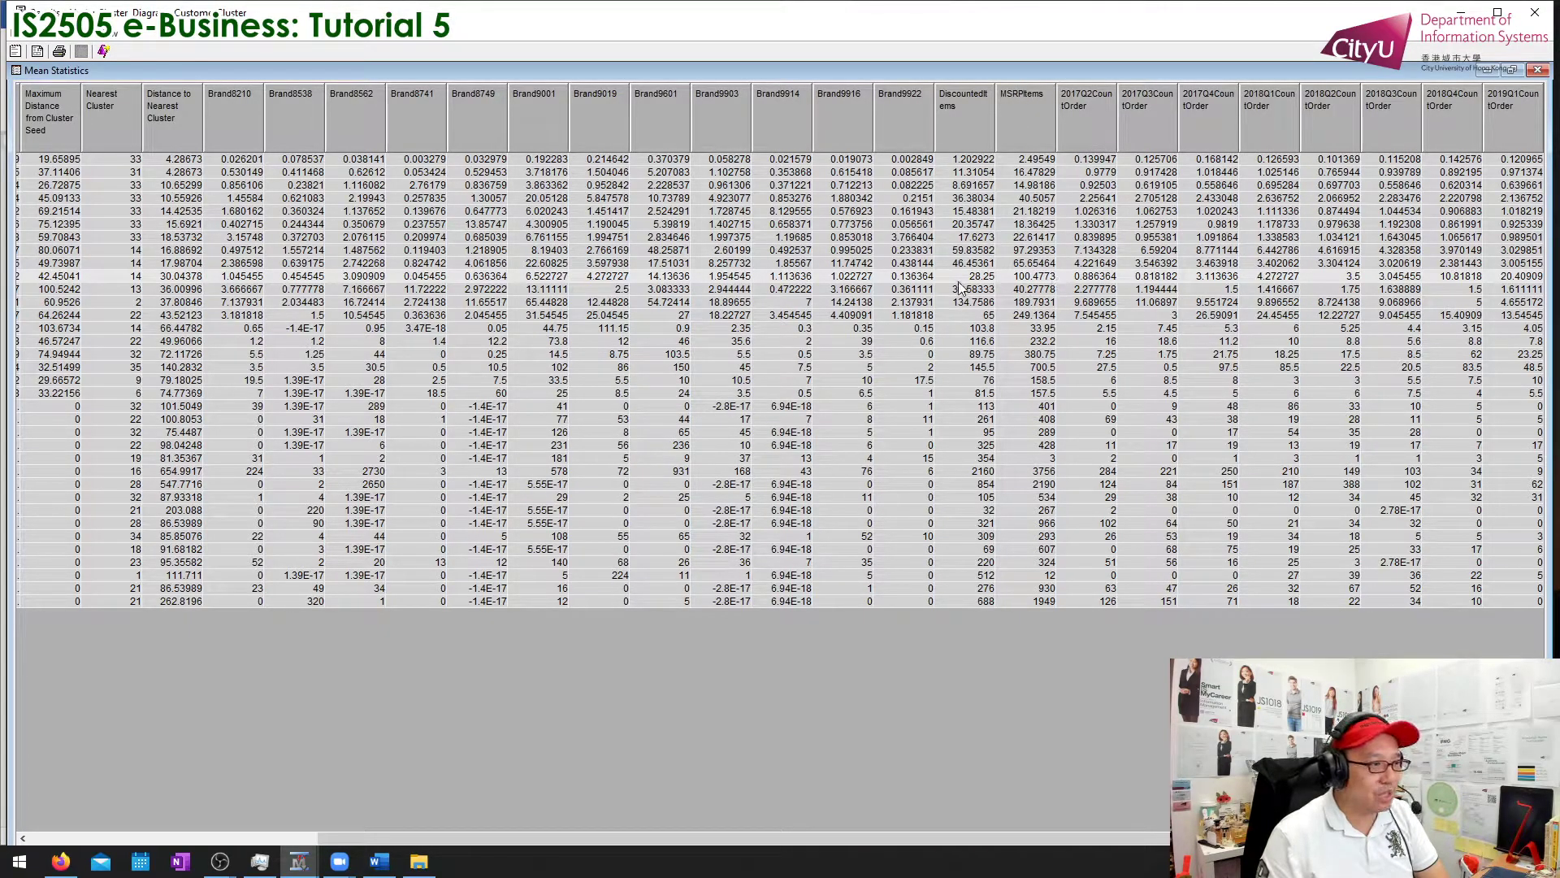
{"action": "left_click_drag", "start_coordinate": [1255, 837], "coordinate": [955, 831]}
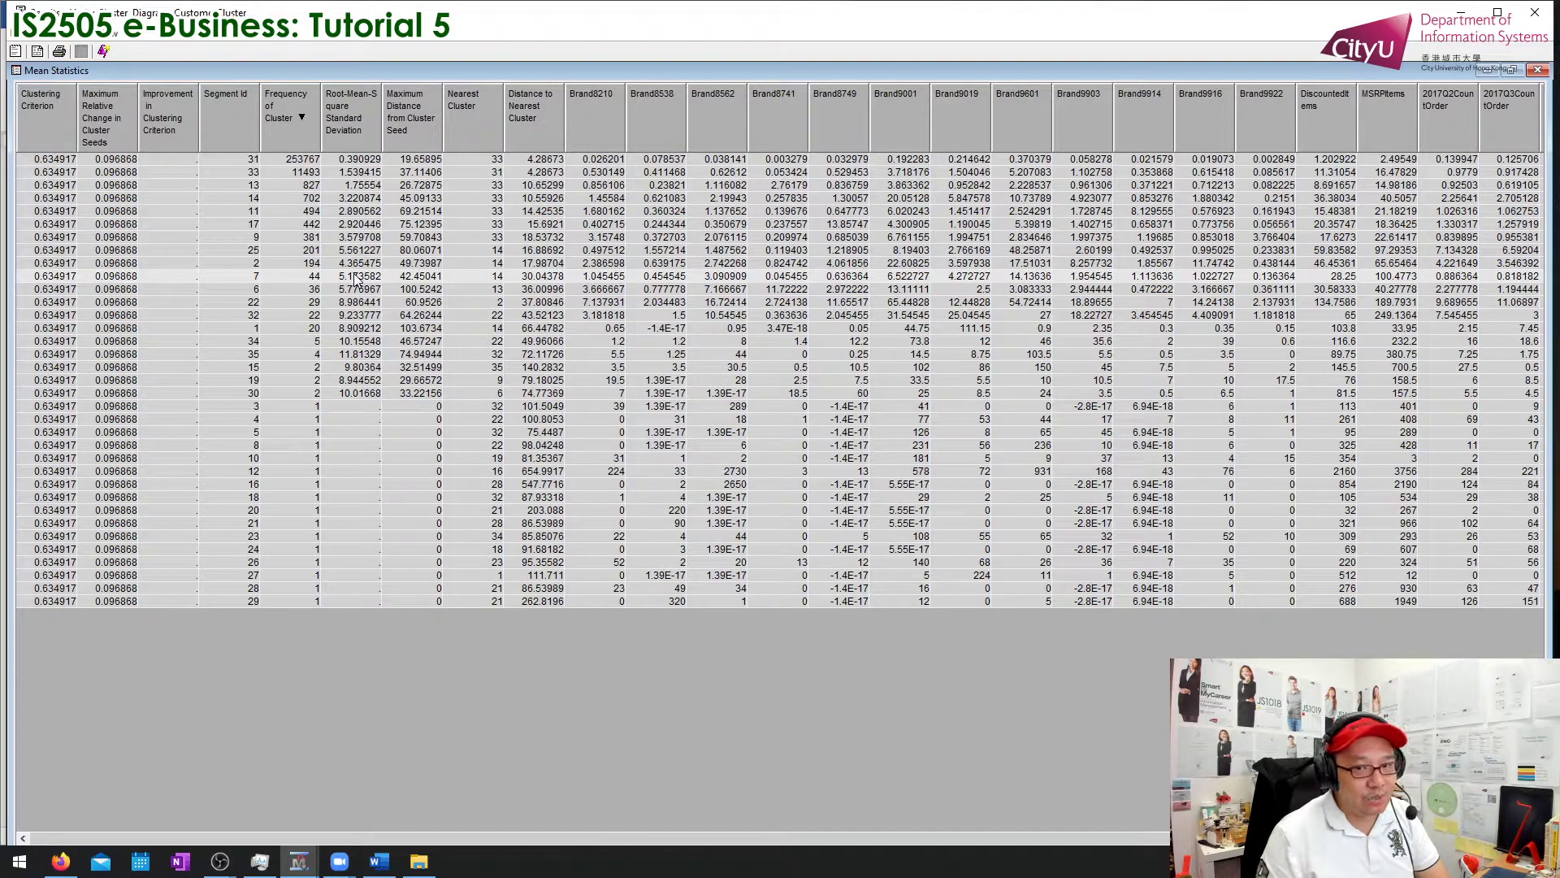
Step: Examine the quarterly order count means from 2017Q2 to 2019Q1 for segments 31, 22 and 7
{"action": "left_click_drag", "start_coordinate": [888, 841], "coordinate": [1176, 839]}
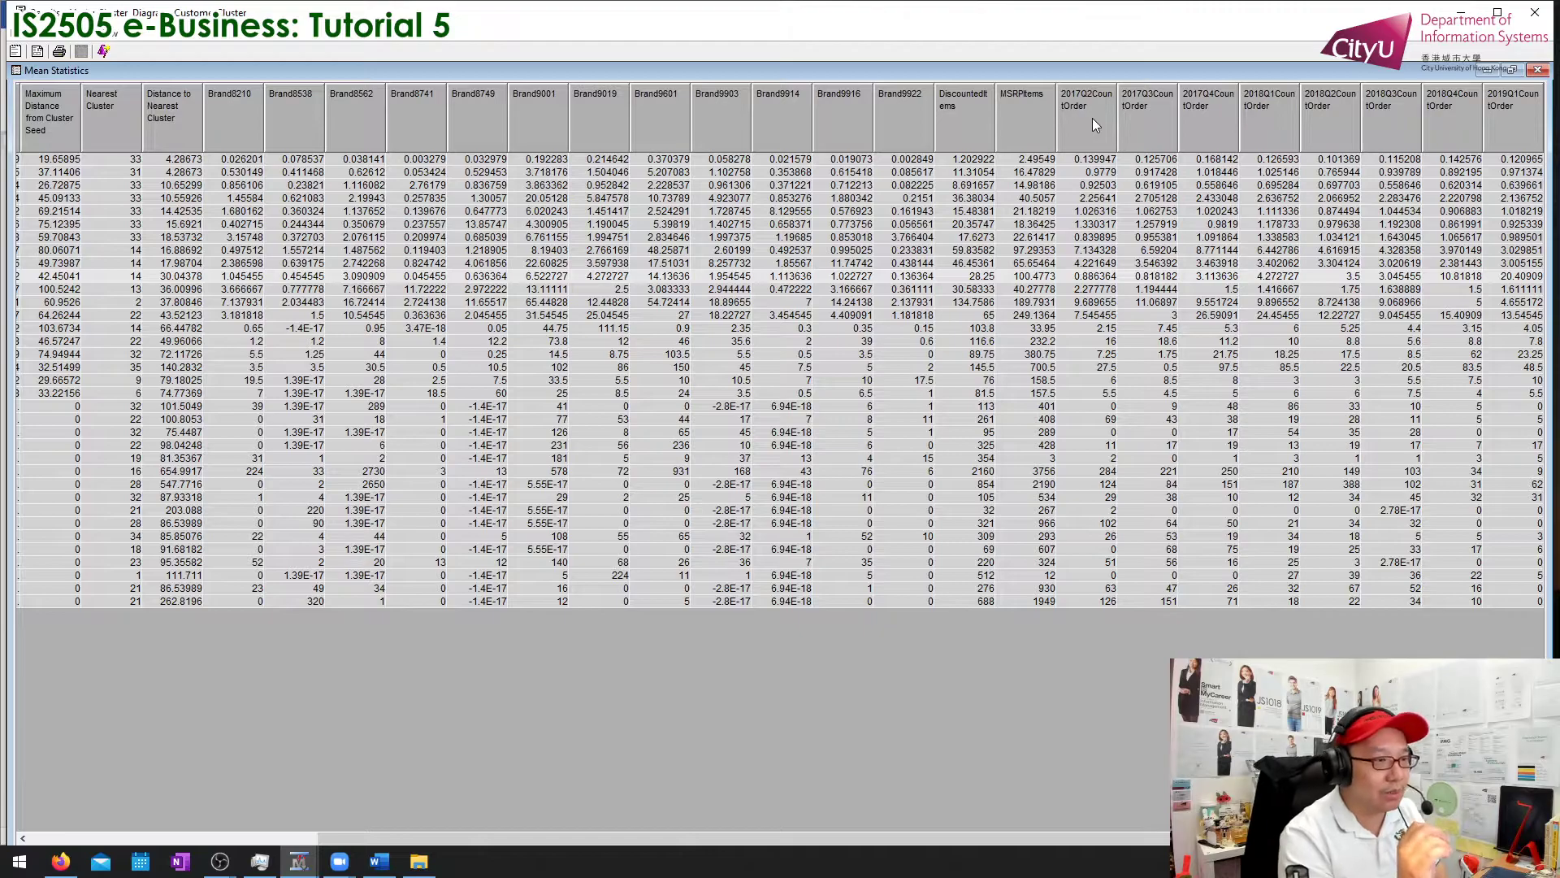
{"action": "left_click", "coordinate": [1092, 162]}
{"action": "left_click_drag", "start_coordinate": [1211, 838], "coordinate": [888, 866]}
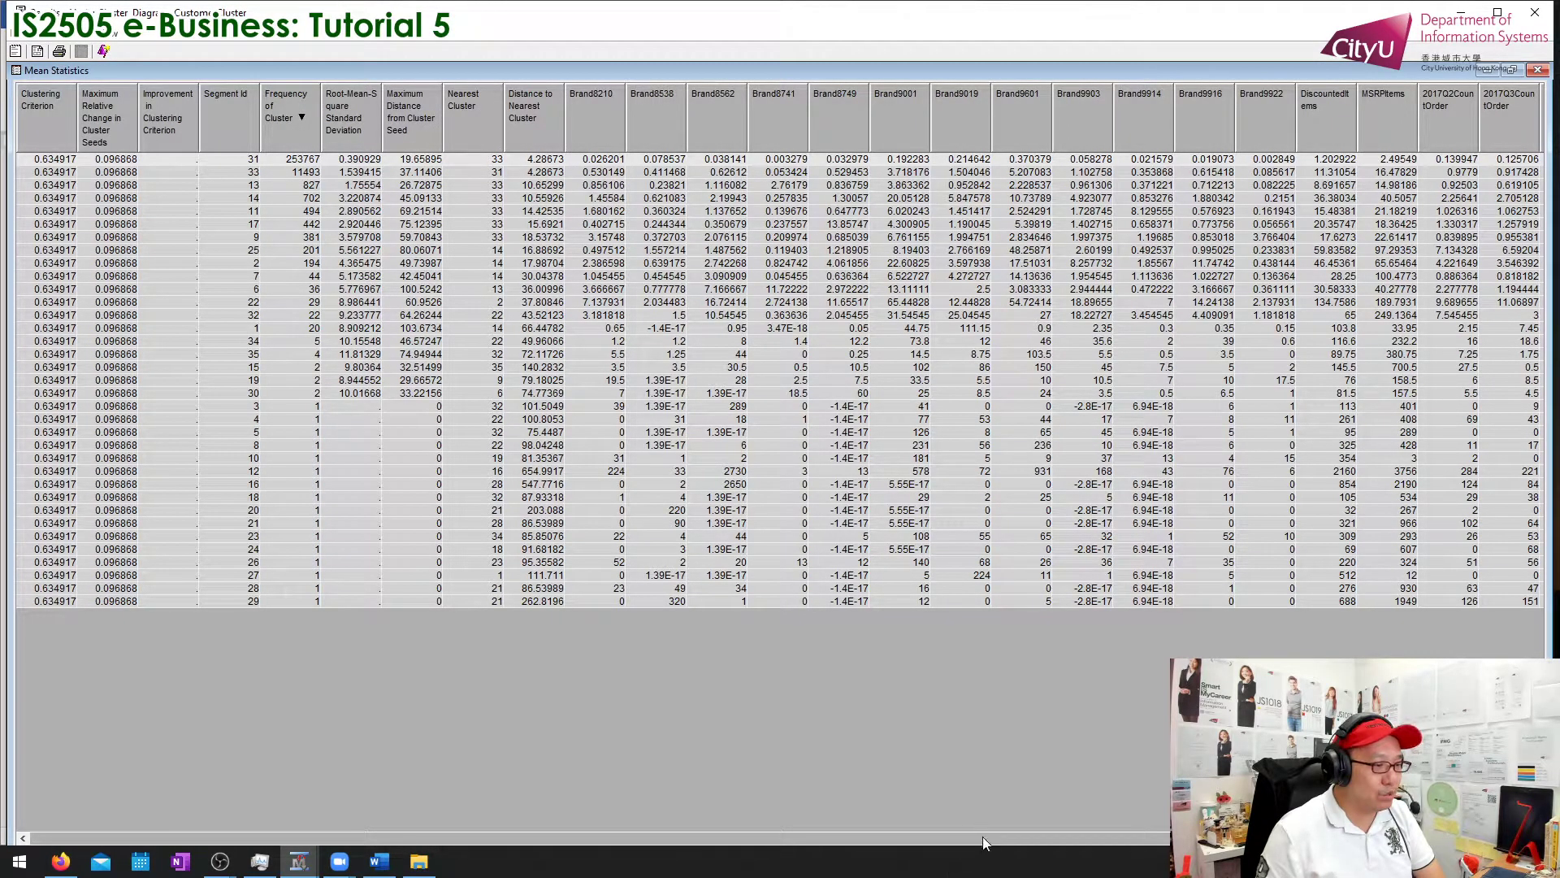
{"action": "left_click_drag", "start_coordinate": [983, 838], "coordinate": [1270, 840]}
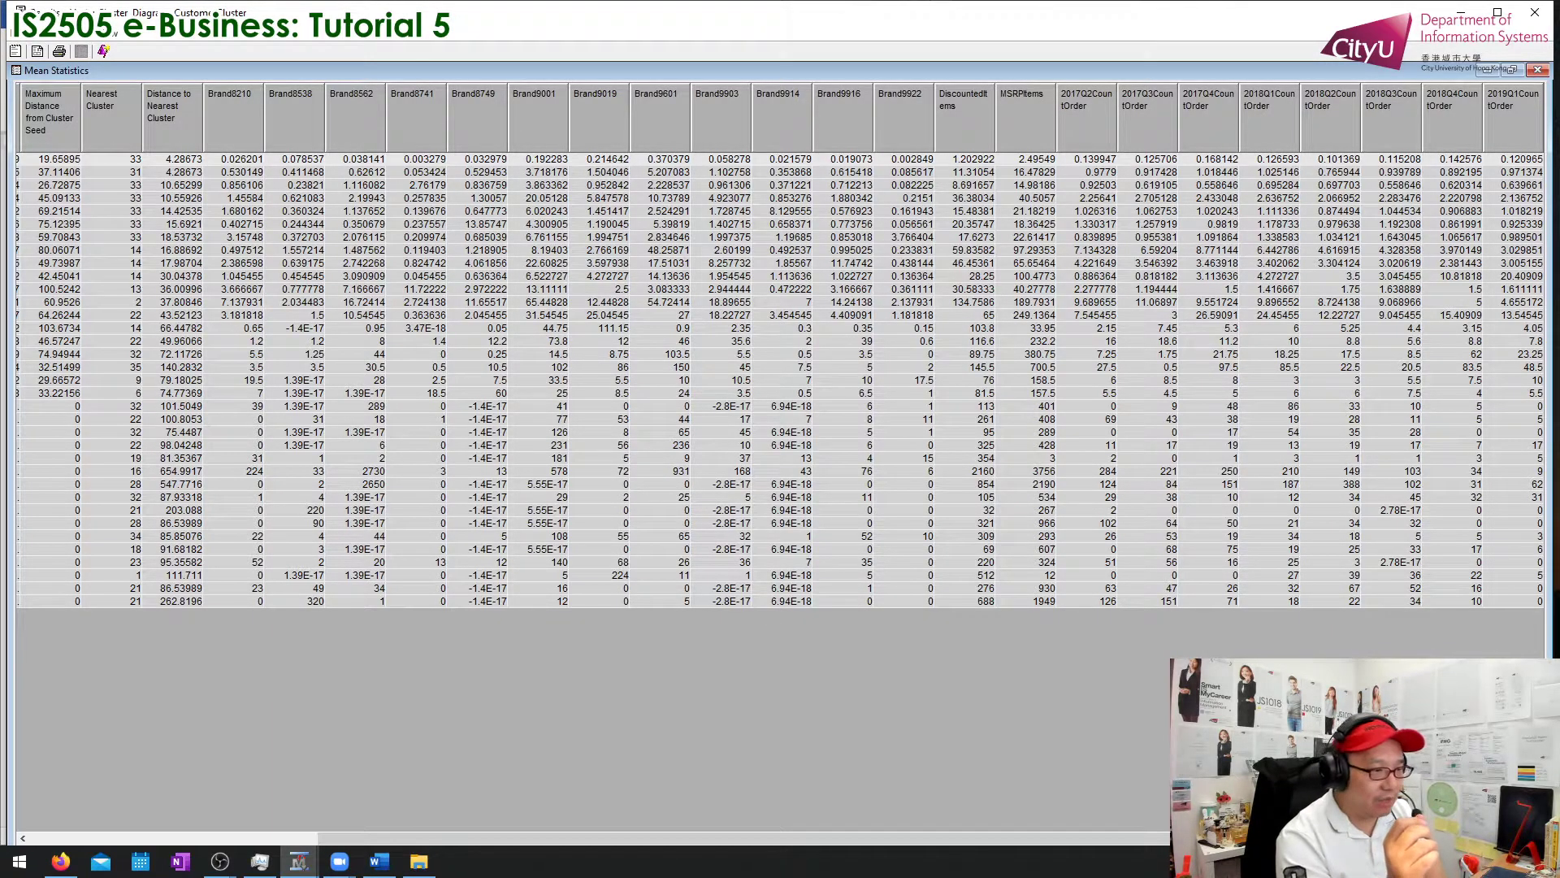
{"action": "left_click_drag", "start_coordinate": [1300, 837], "coordinate": [1008, 853]}
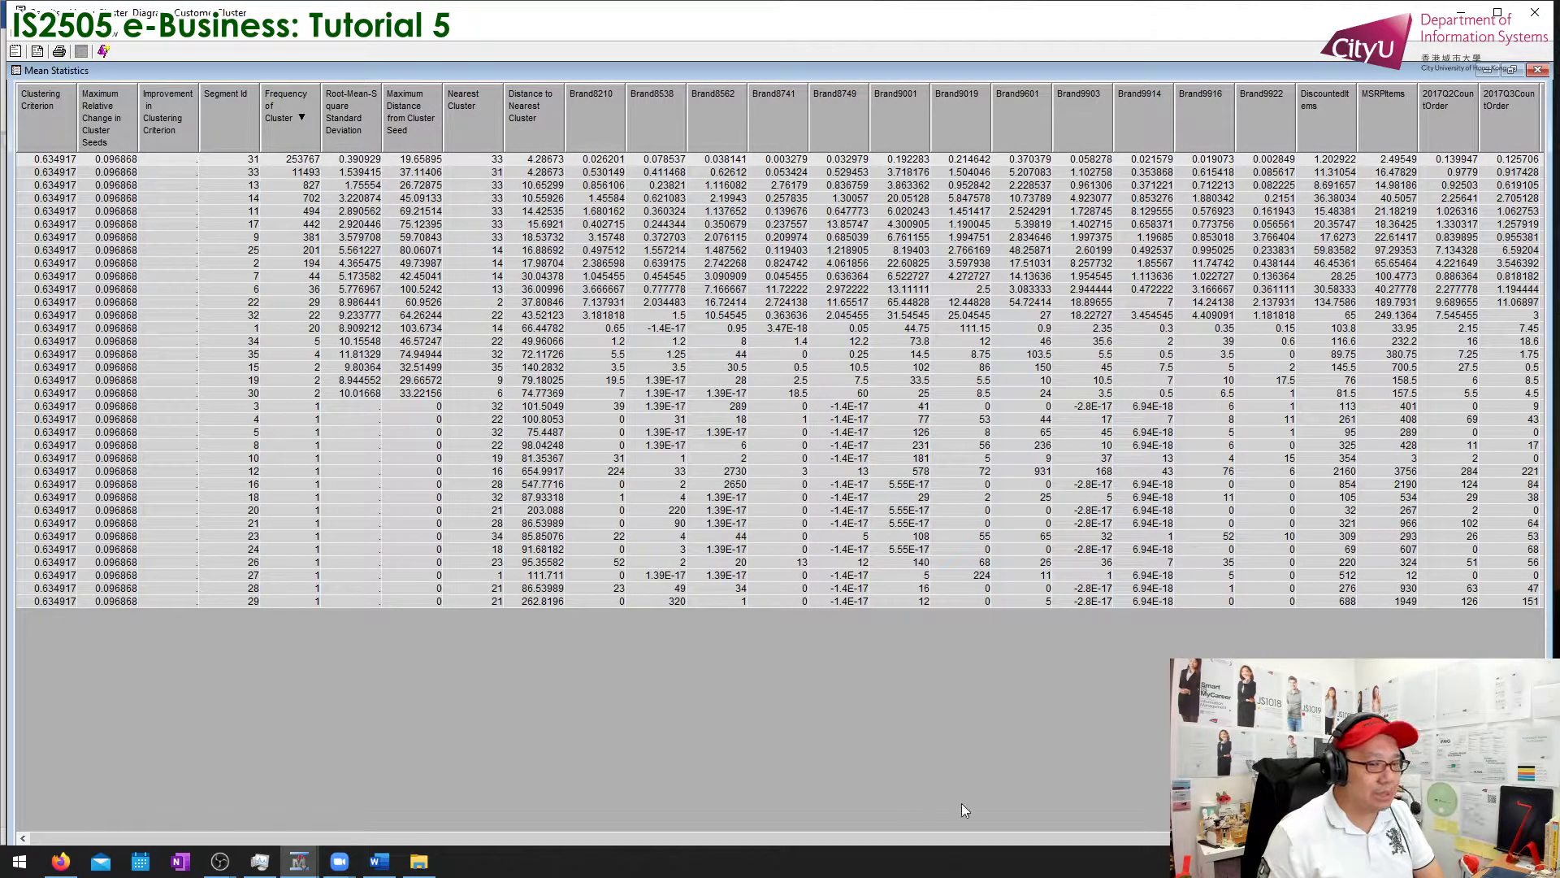
{"action": "left_click", "coordinate": [1006, 839]}
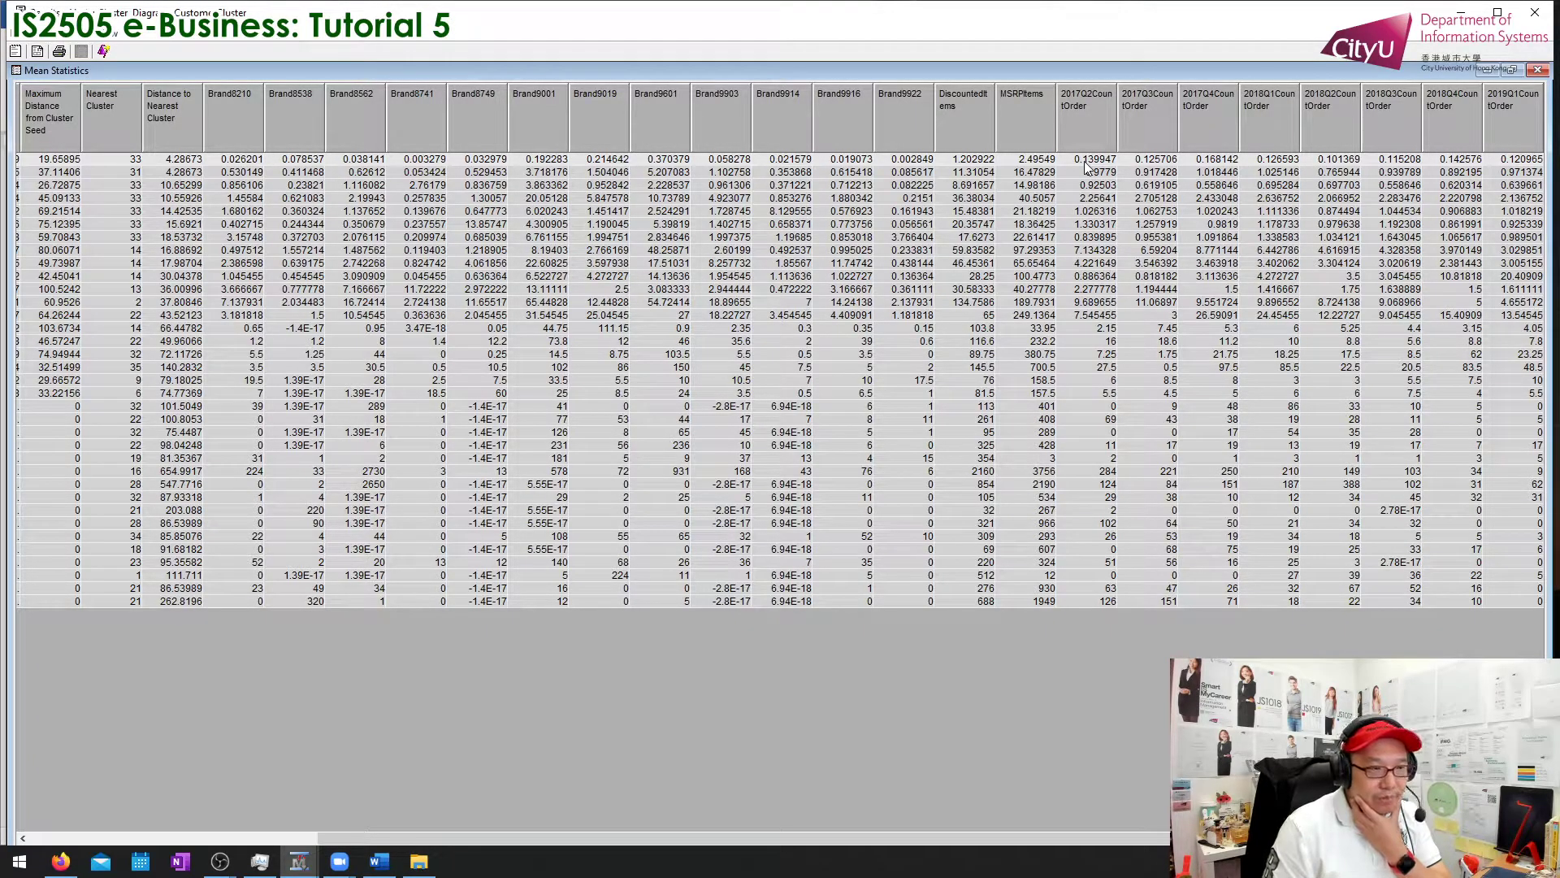
{"action": "left_click", "coordinate": [1196, 305]}
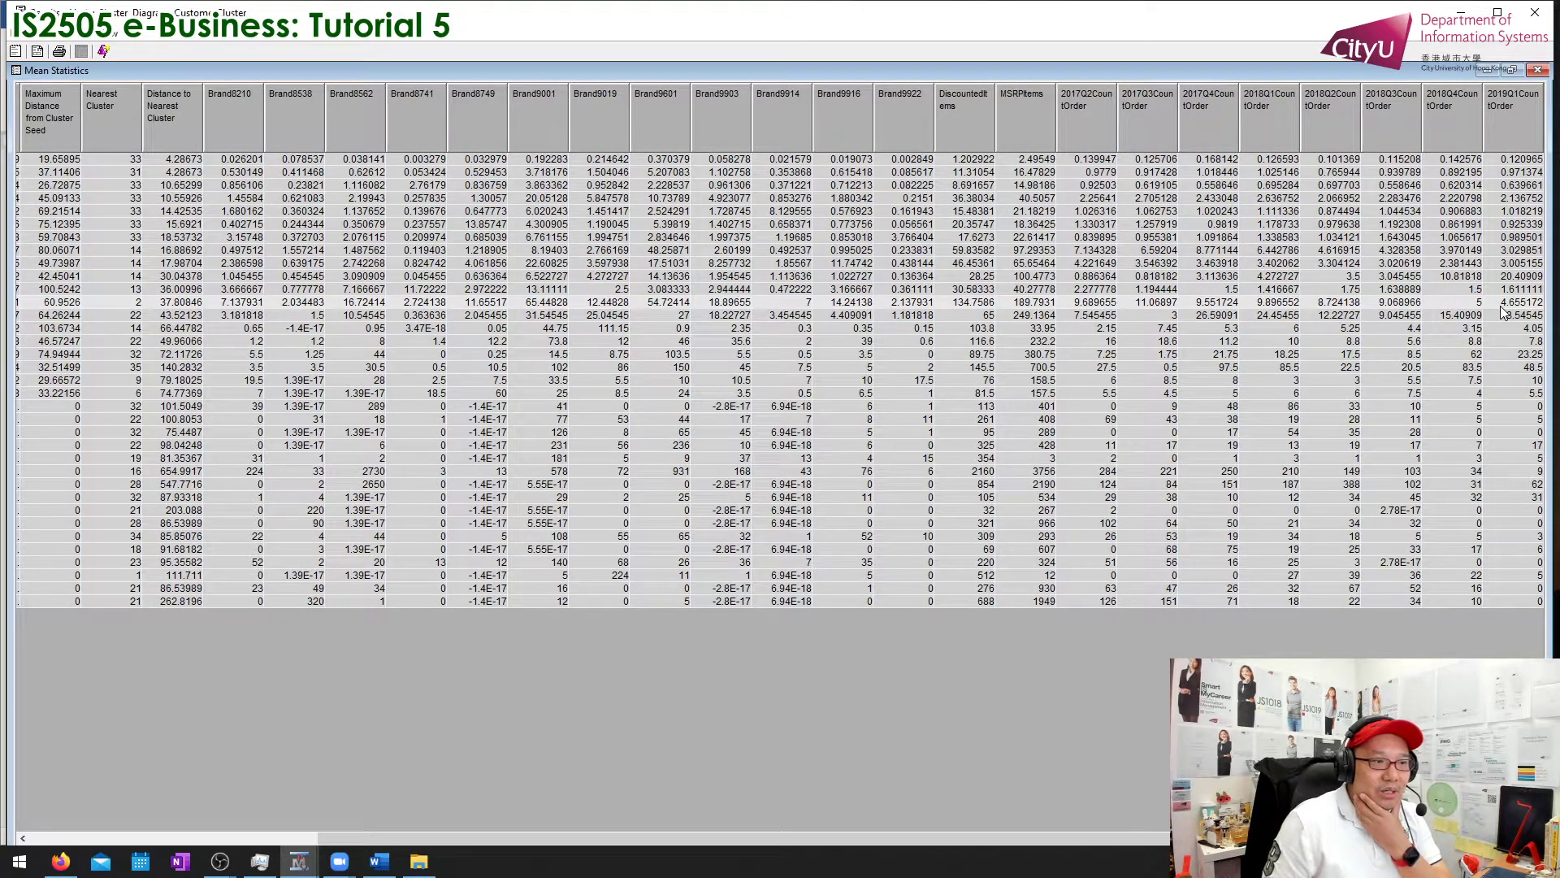
{"action": "left_click", "coordinate": [1493, 278]}
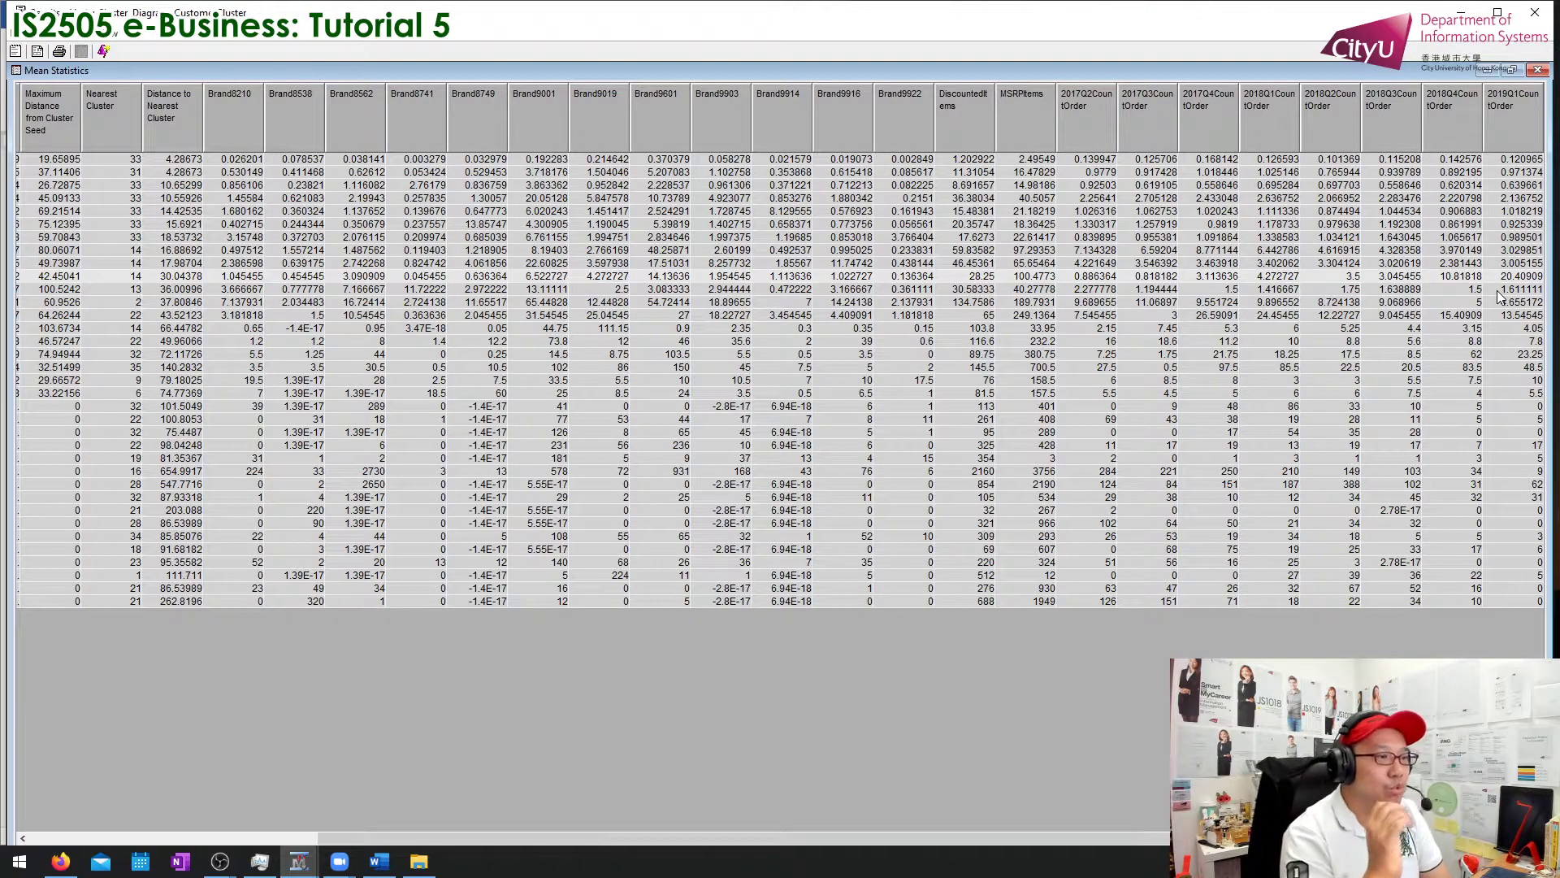
{"action": "left_click", "coordinate": [981, 837]}
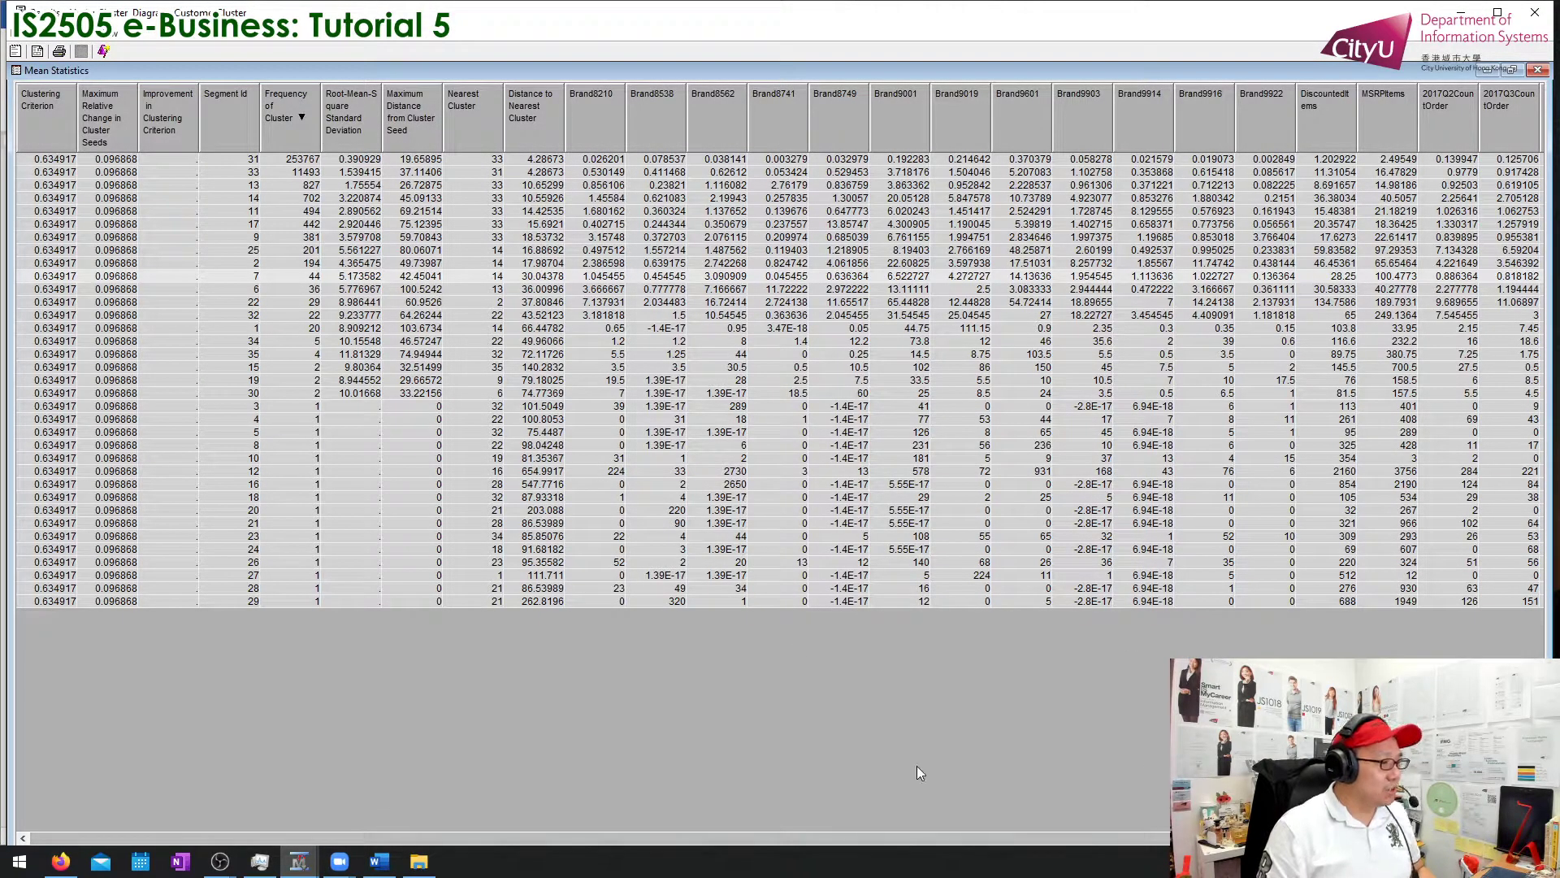
{"action": "left_click", "coordinate": [999, 834]}
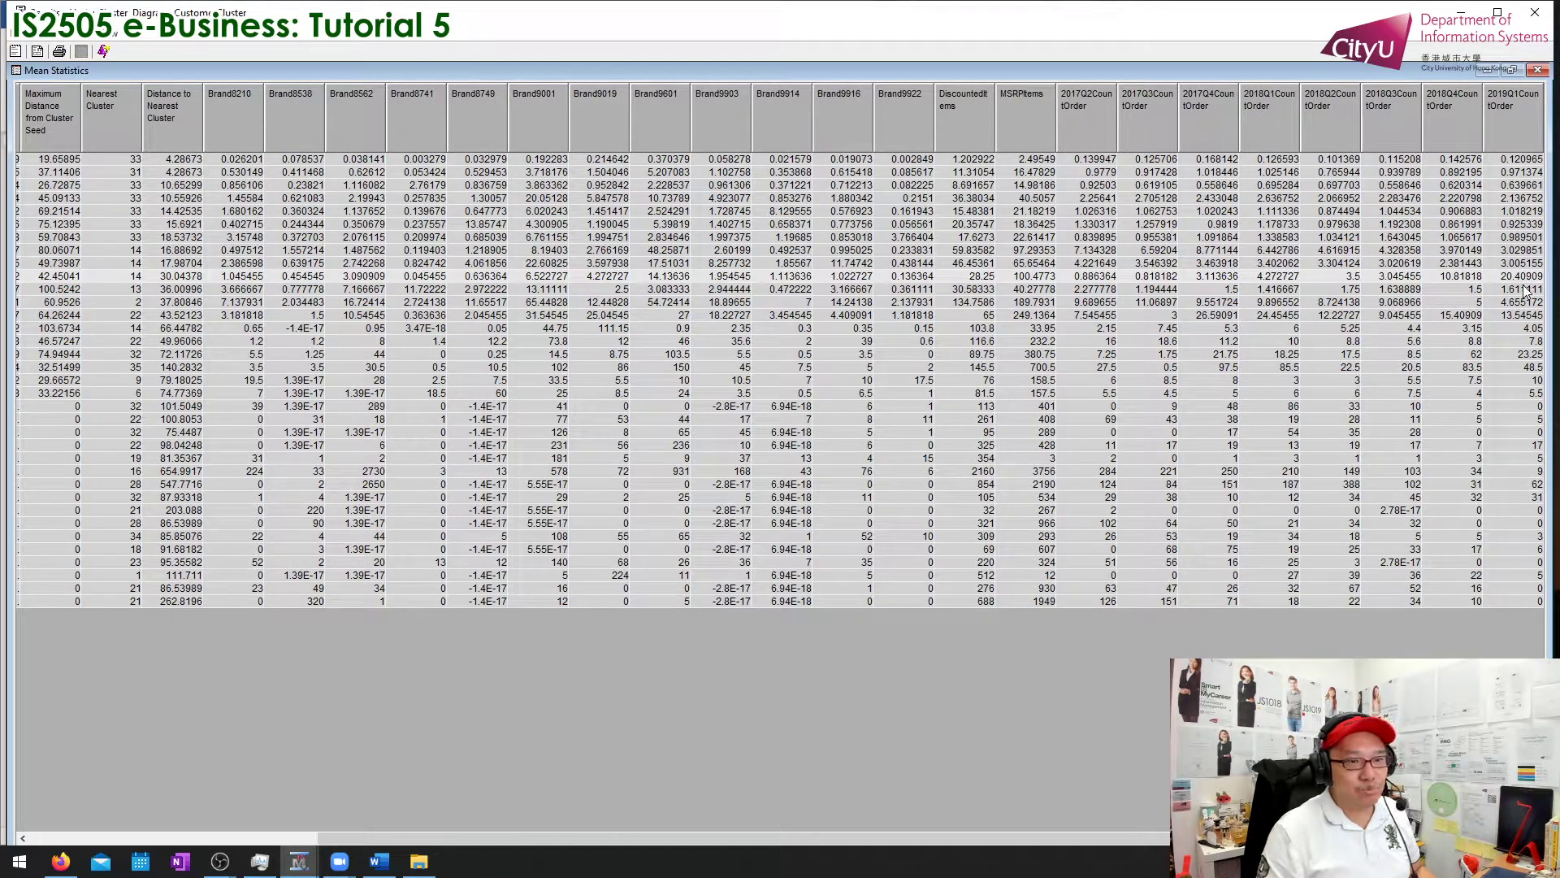
{"action": "mouse_move", "coordinate": [1325, 838]}
{"action": "left_mouse_down"}
{"action": "mouse_move", "coordinate": [1085, 821]}
{"action": "mouse_move", "coordinate": [1116, 819]}
{"action": "left_mouse_up"}
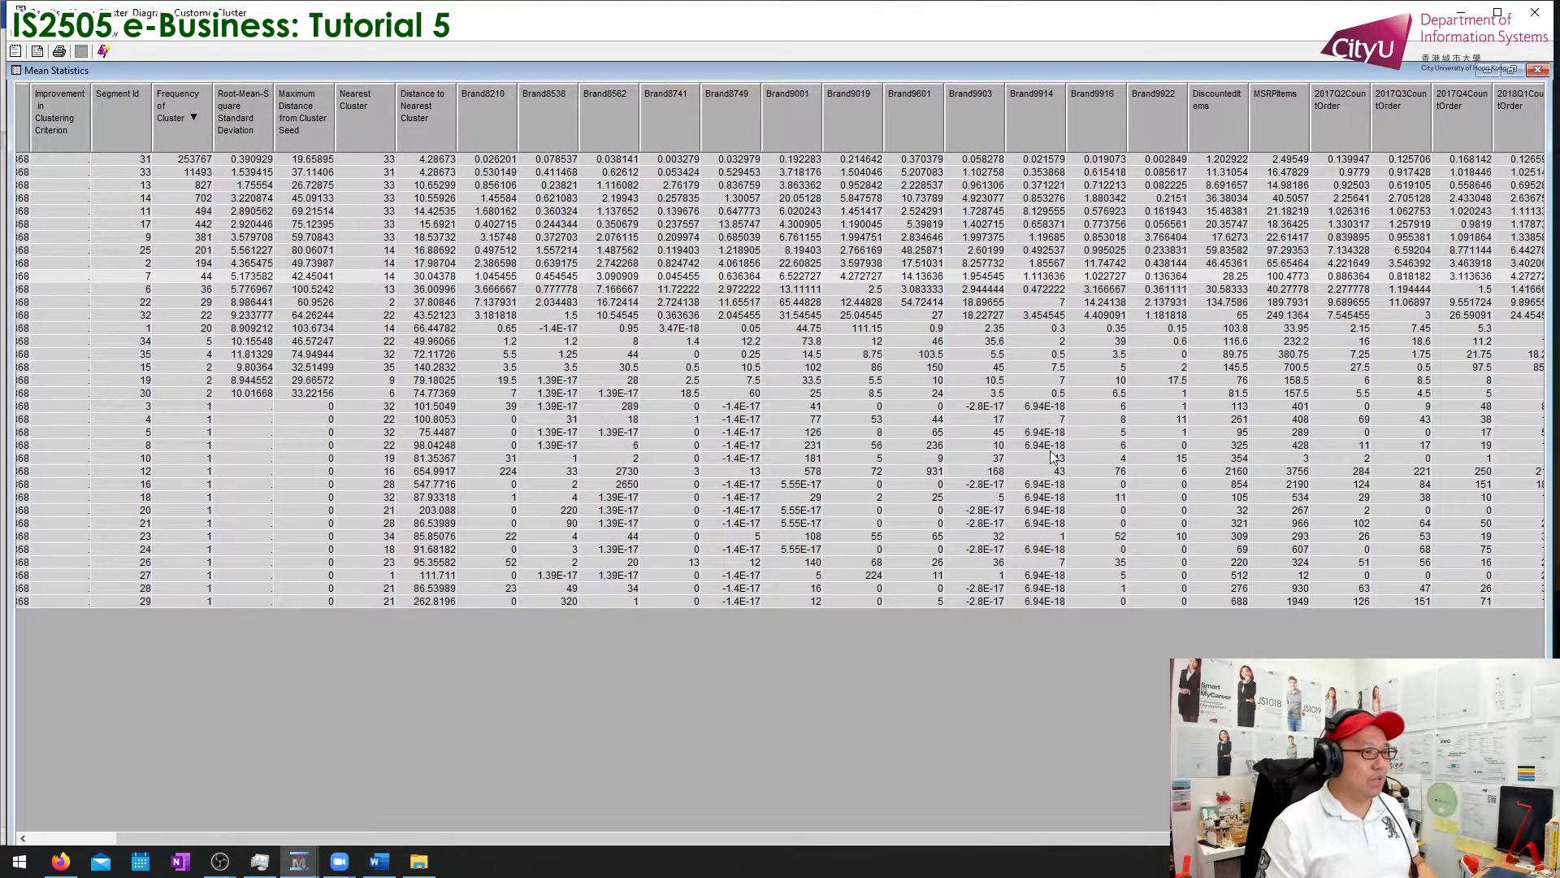
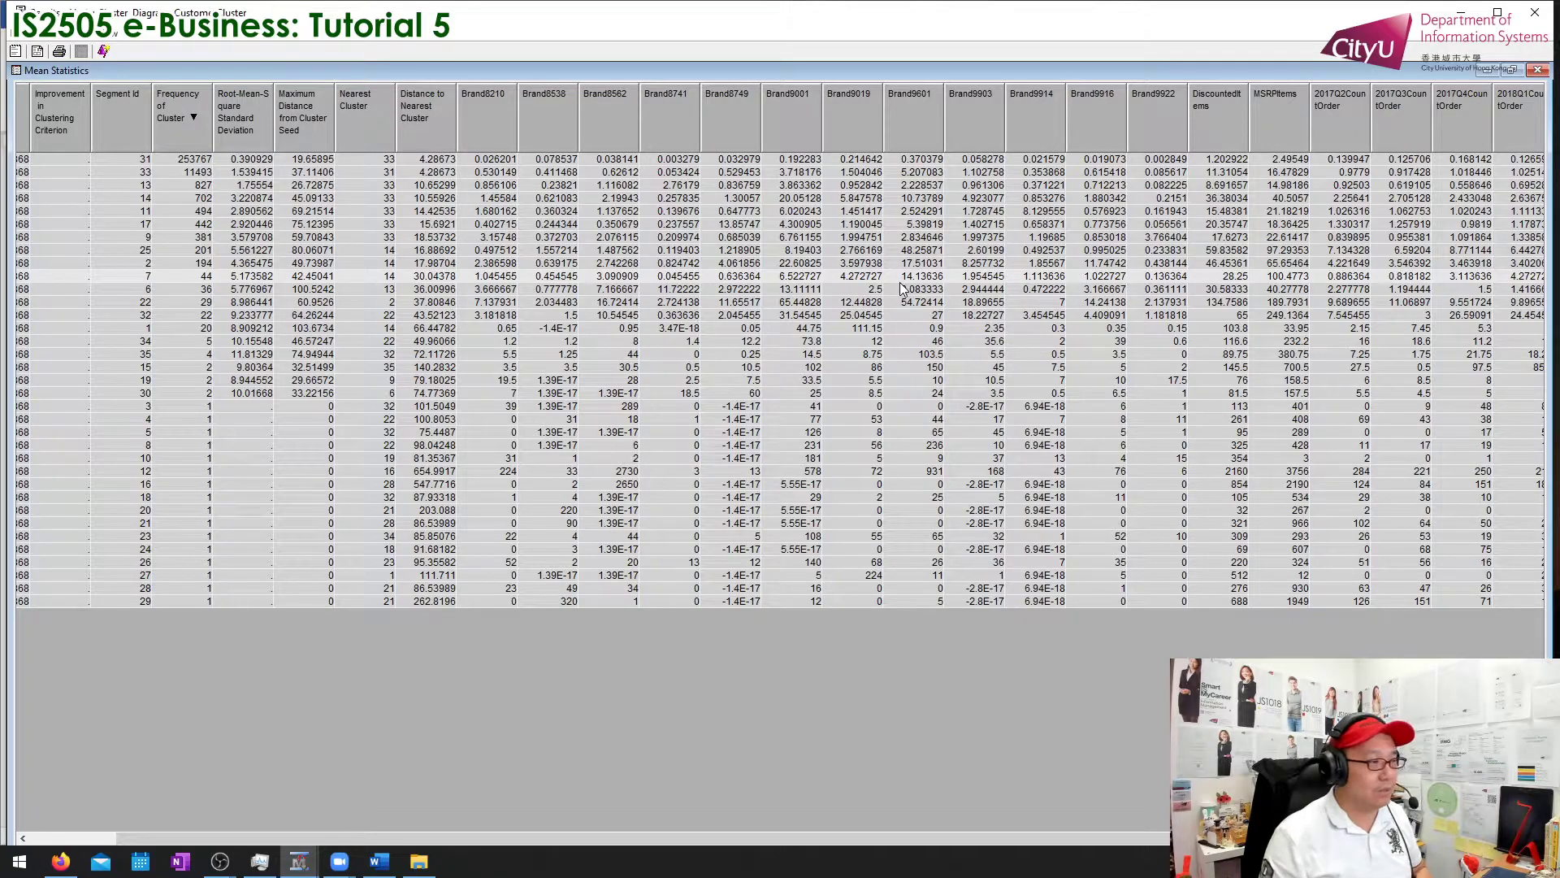
Step: Close the cluster results and review the Interpret Cluster Analysis Results section of the tutorial document in Word
{"action": "left_click", "coordinate": [1533, 16]}
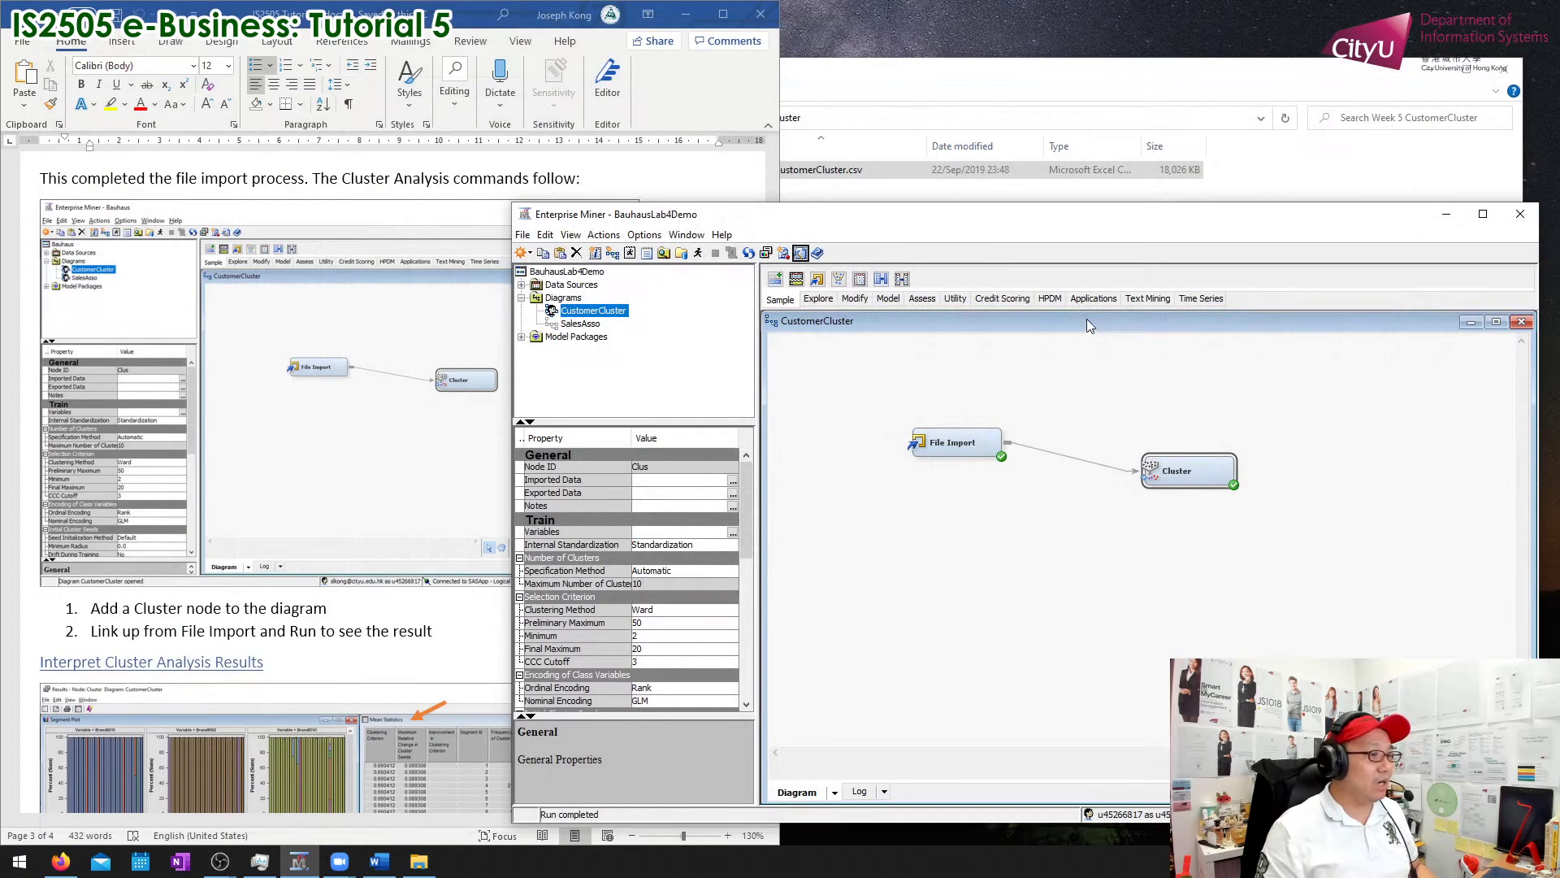
{"action": "left_click", "coordinate": [499, 597]}
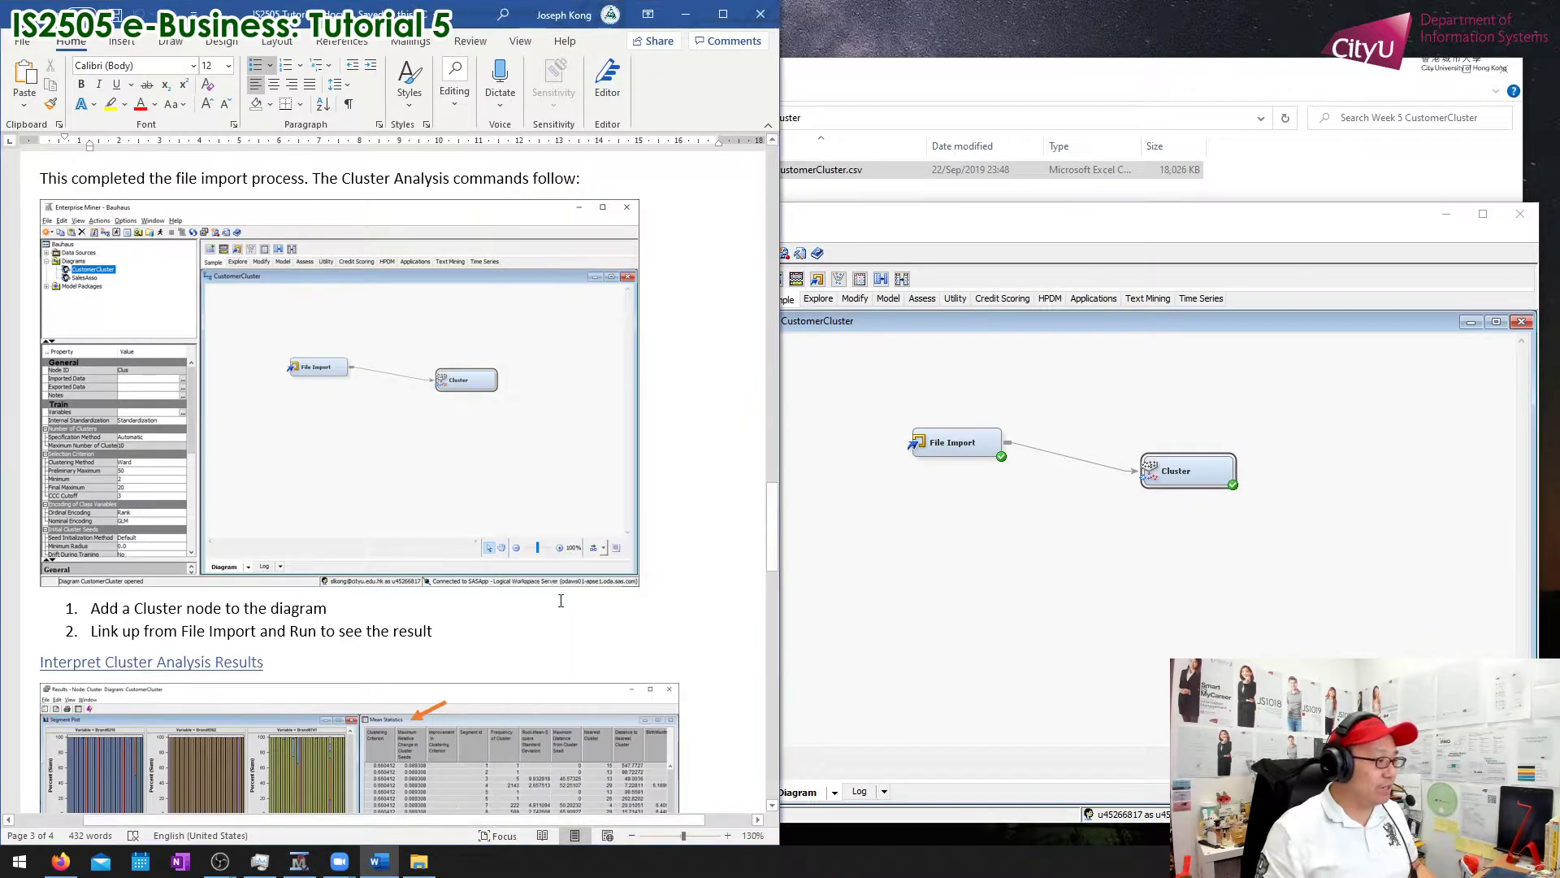
{"action": "scroll", "coordinate": [669, 506], "scroll_direction": "down", "scroll_amount": 10}
{"action": "scroll", "coordinate": [668, 506], "scroll_direction": "down", "scroll_amount": 8}
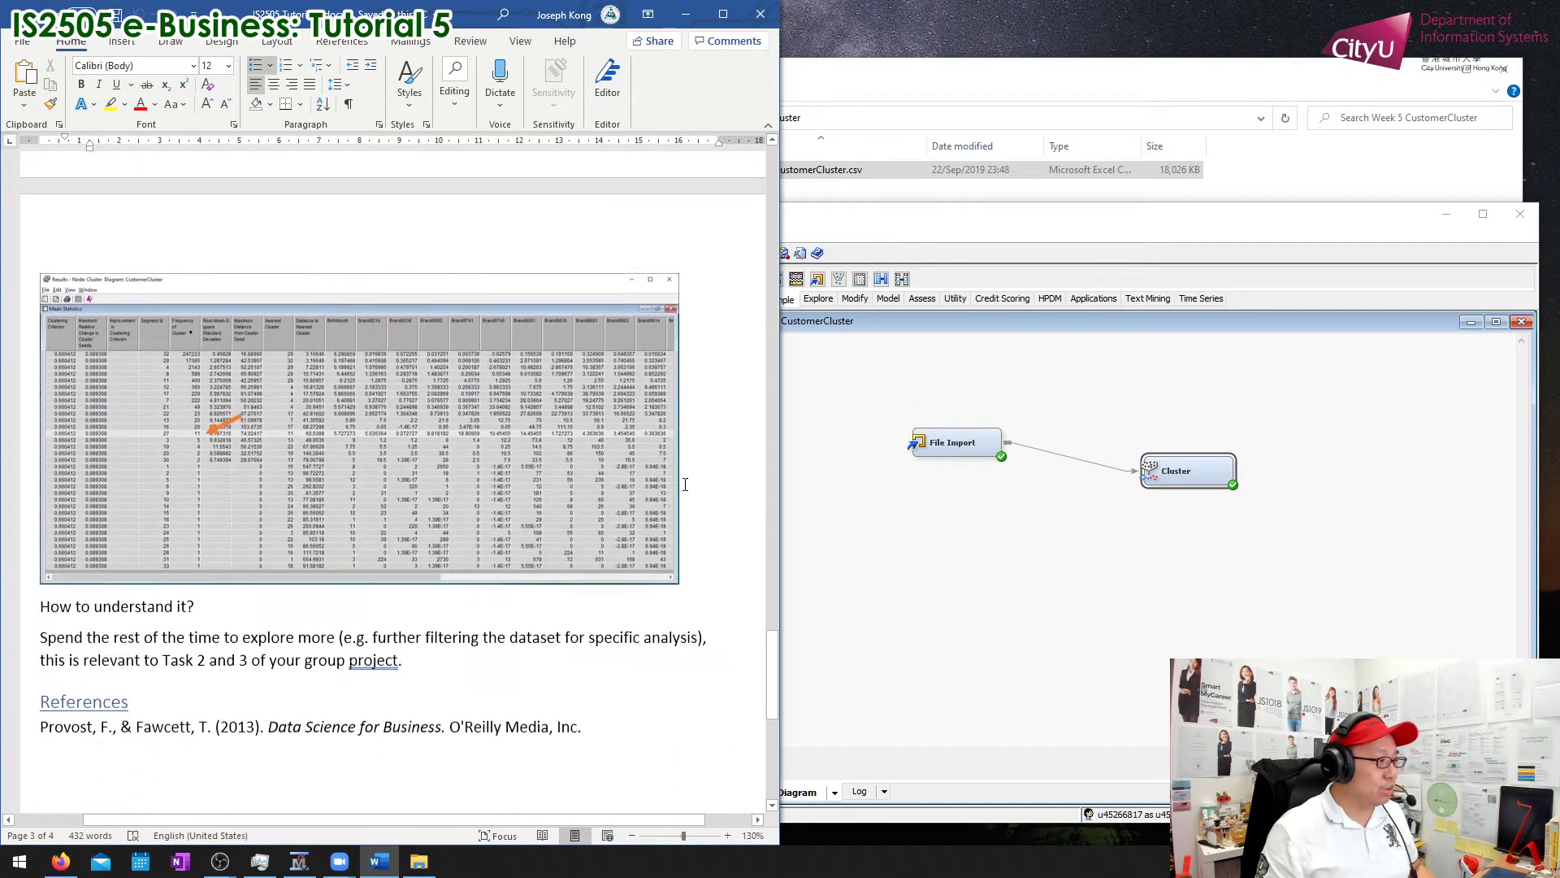
{"action": "scroll", "coordinate": [685, 484], "scroll_direction": "up", "scroll_amount": 12}
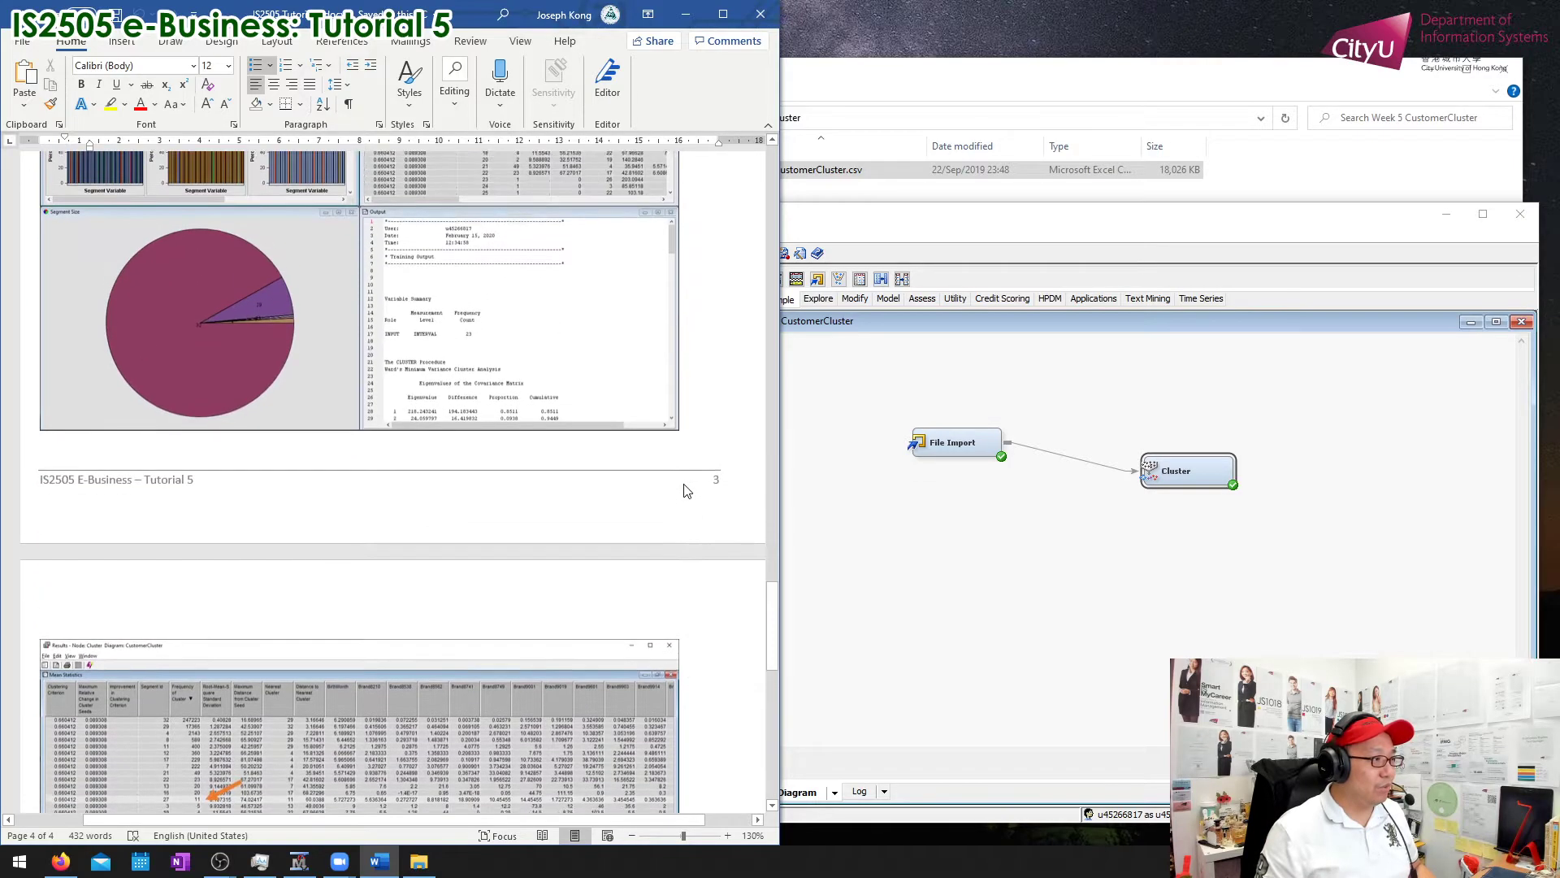
{"action": "scroll", "coordinate": [685, 485], "scroll_direction": "up", "scroll_amount": 3}
Step: Switch to Enterprise Miner and set the Cluster node's Specification Method to User Specify, keeping 10 as the maximum number of clusters
{"action": "left_click", "coordinate": [1095, 457]}
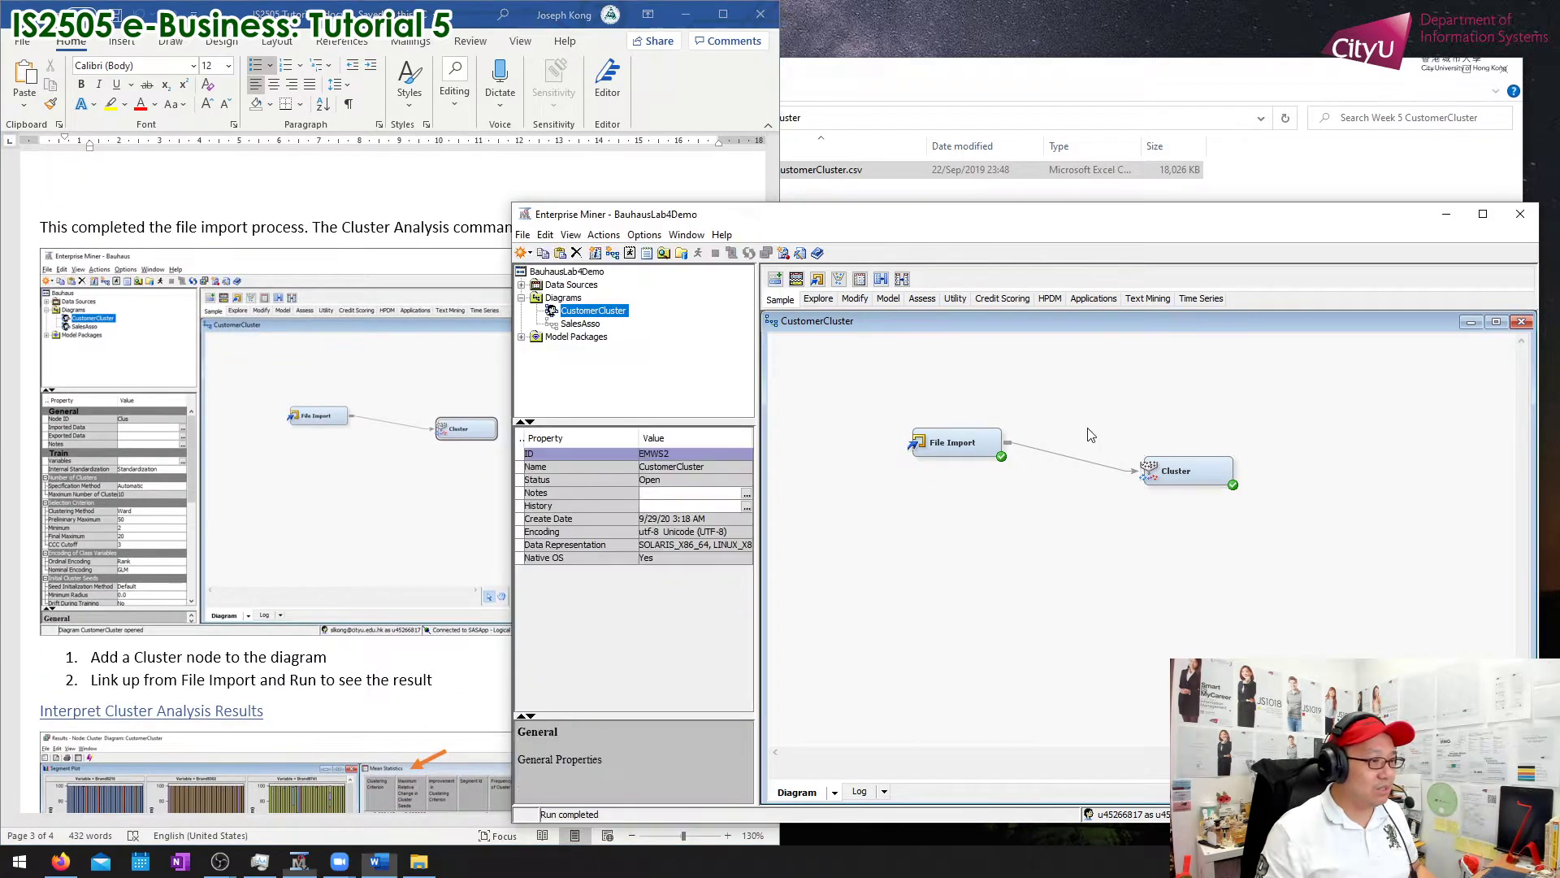
{"action": "left_click", "coordinate": [1203, 483]}
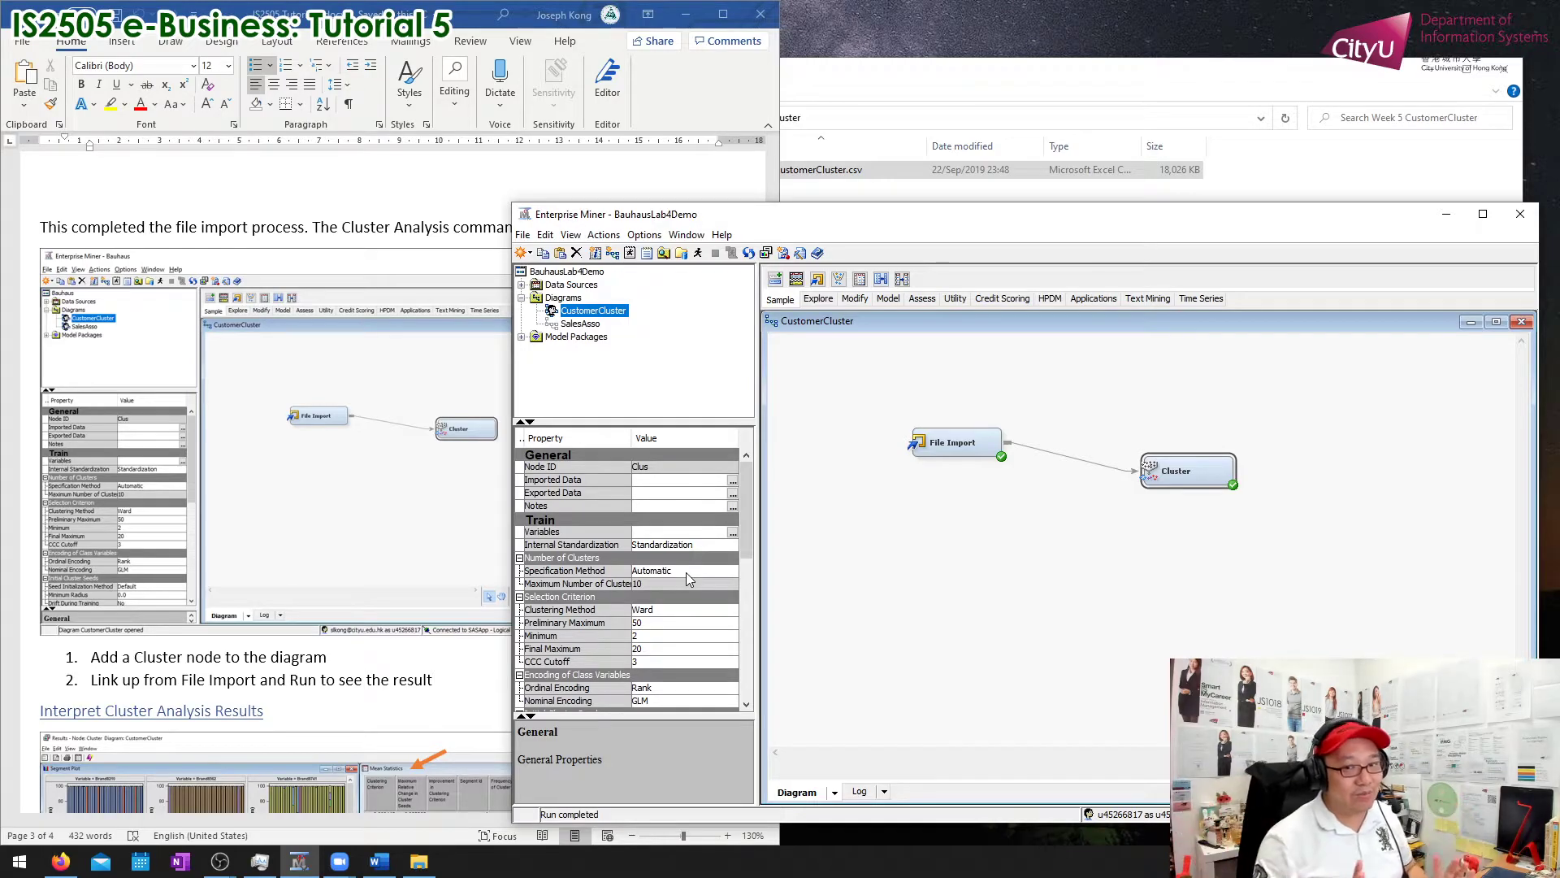
{"action": "left_click", "coordinate": [685, 572]}
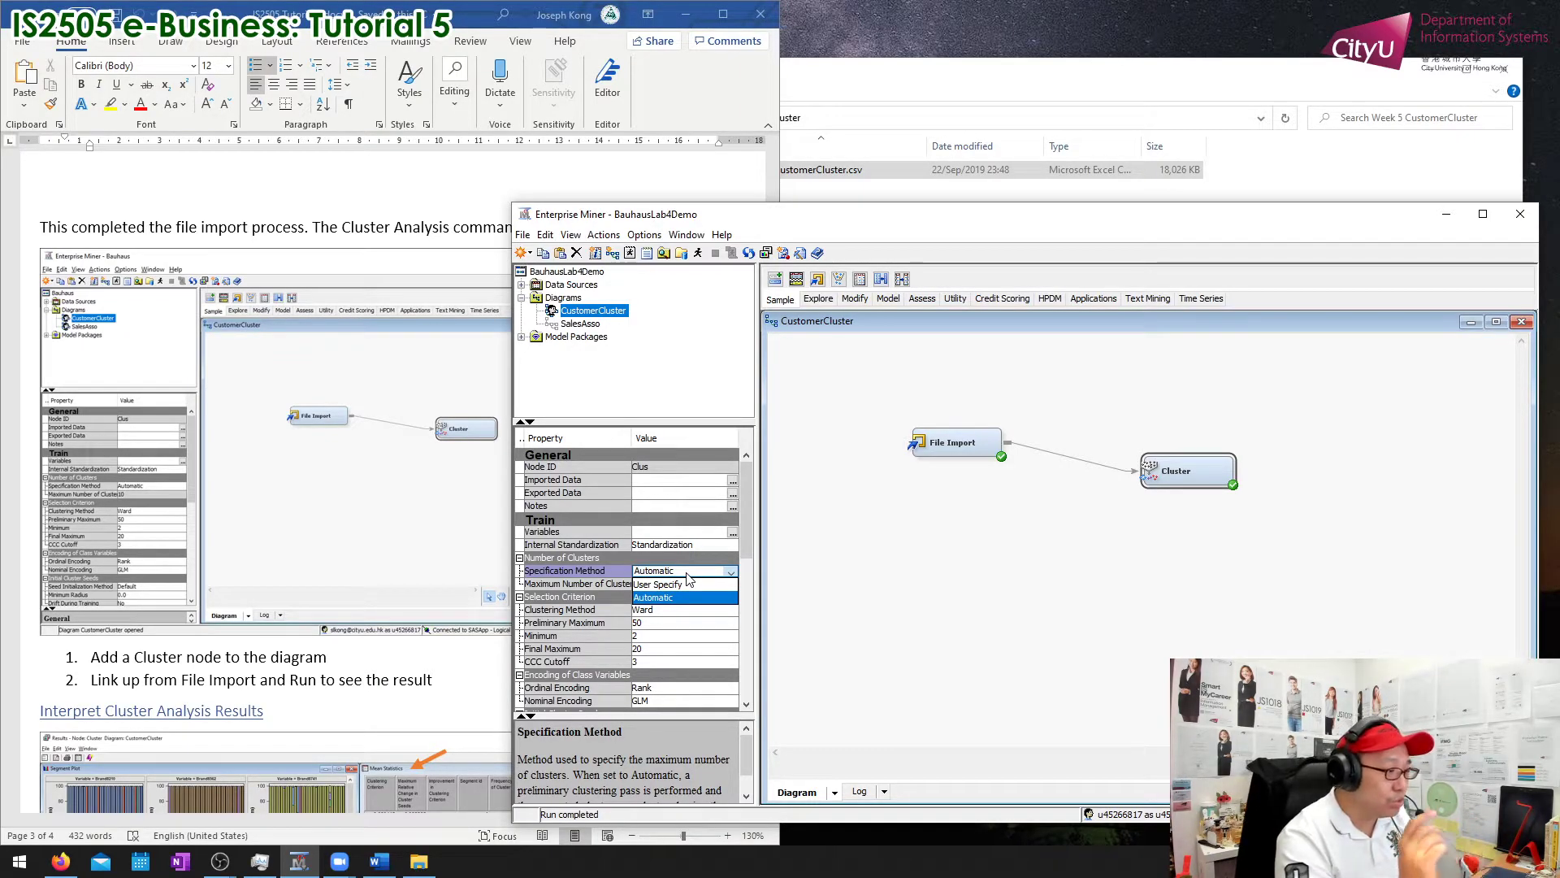
{"action": "left_click", "coordinate": [688, 582]}
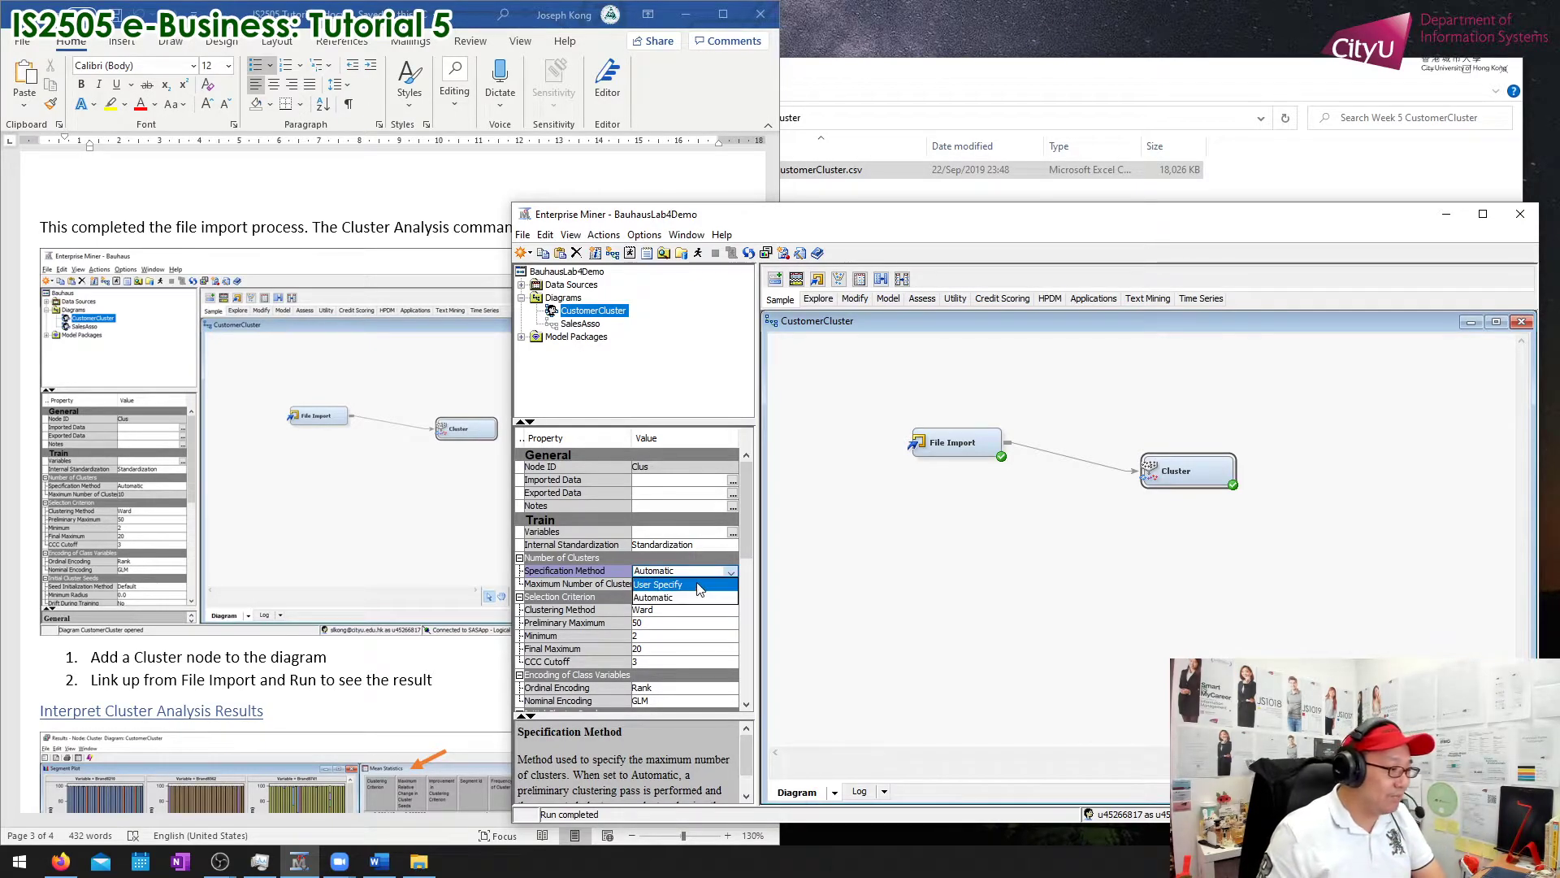
{"action": "left_click", "coordinate": [671, 583]}
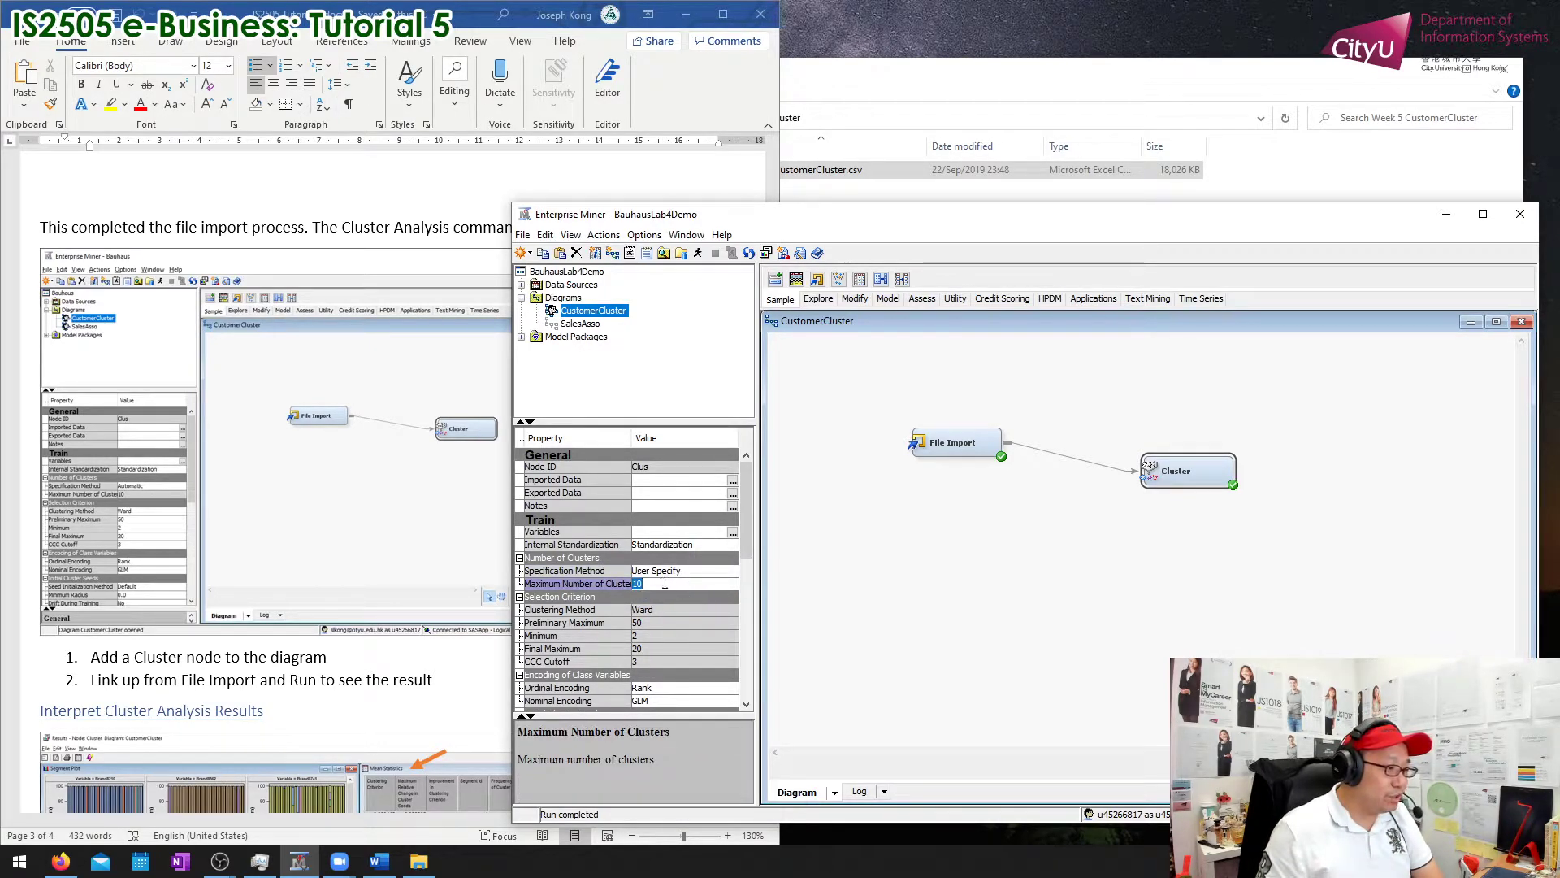
{"action": "left_click", "coordinate": [694, 570]}
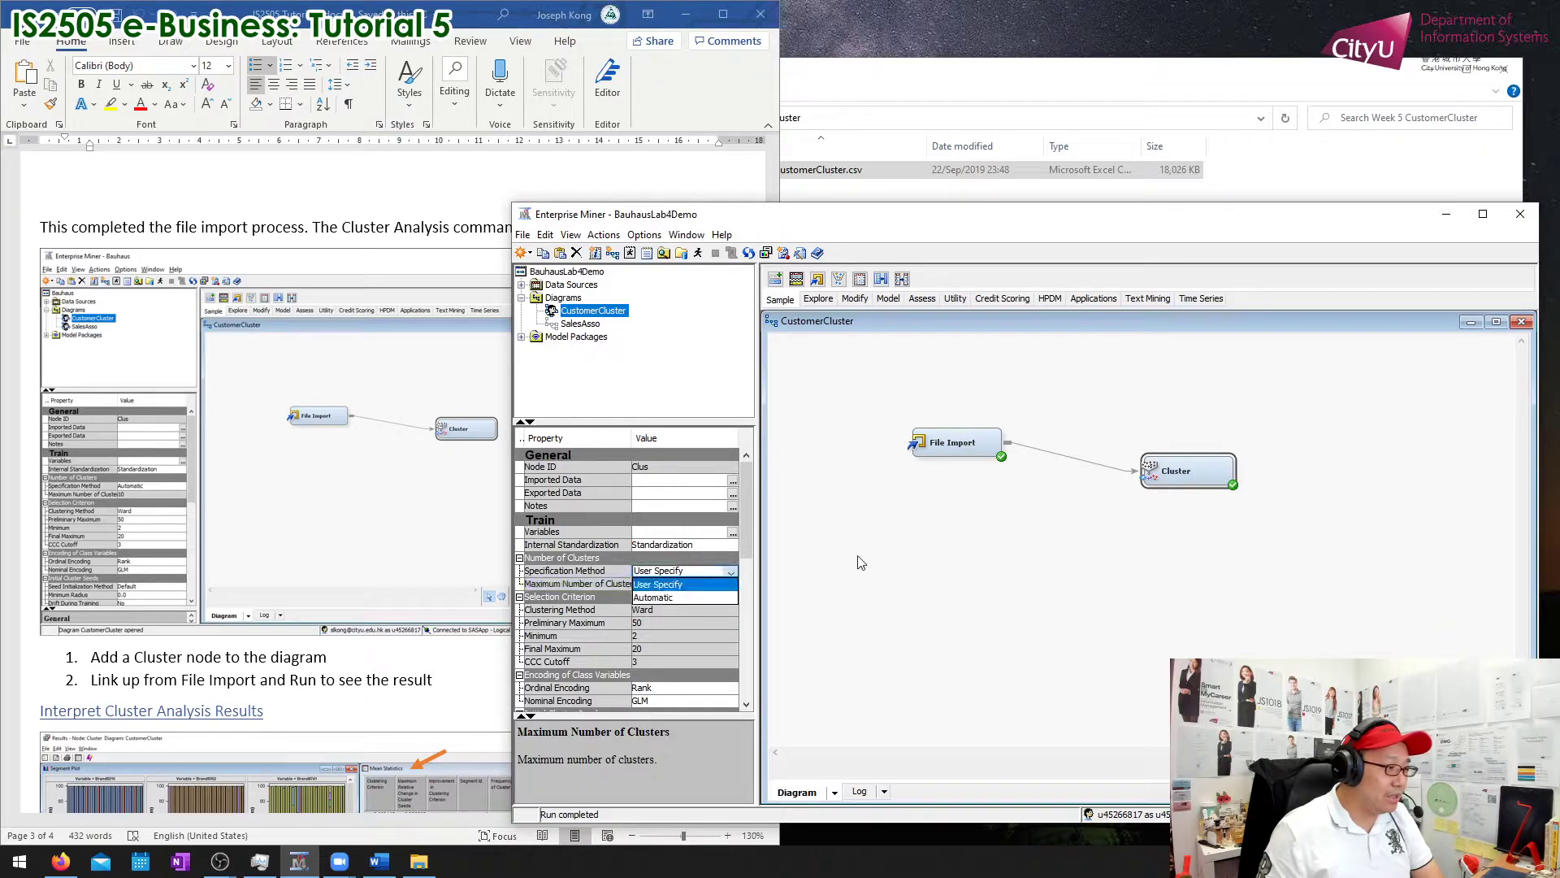
{"action": "left_click", "coordinate": [858, 556]}
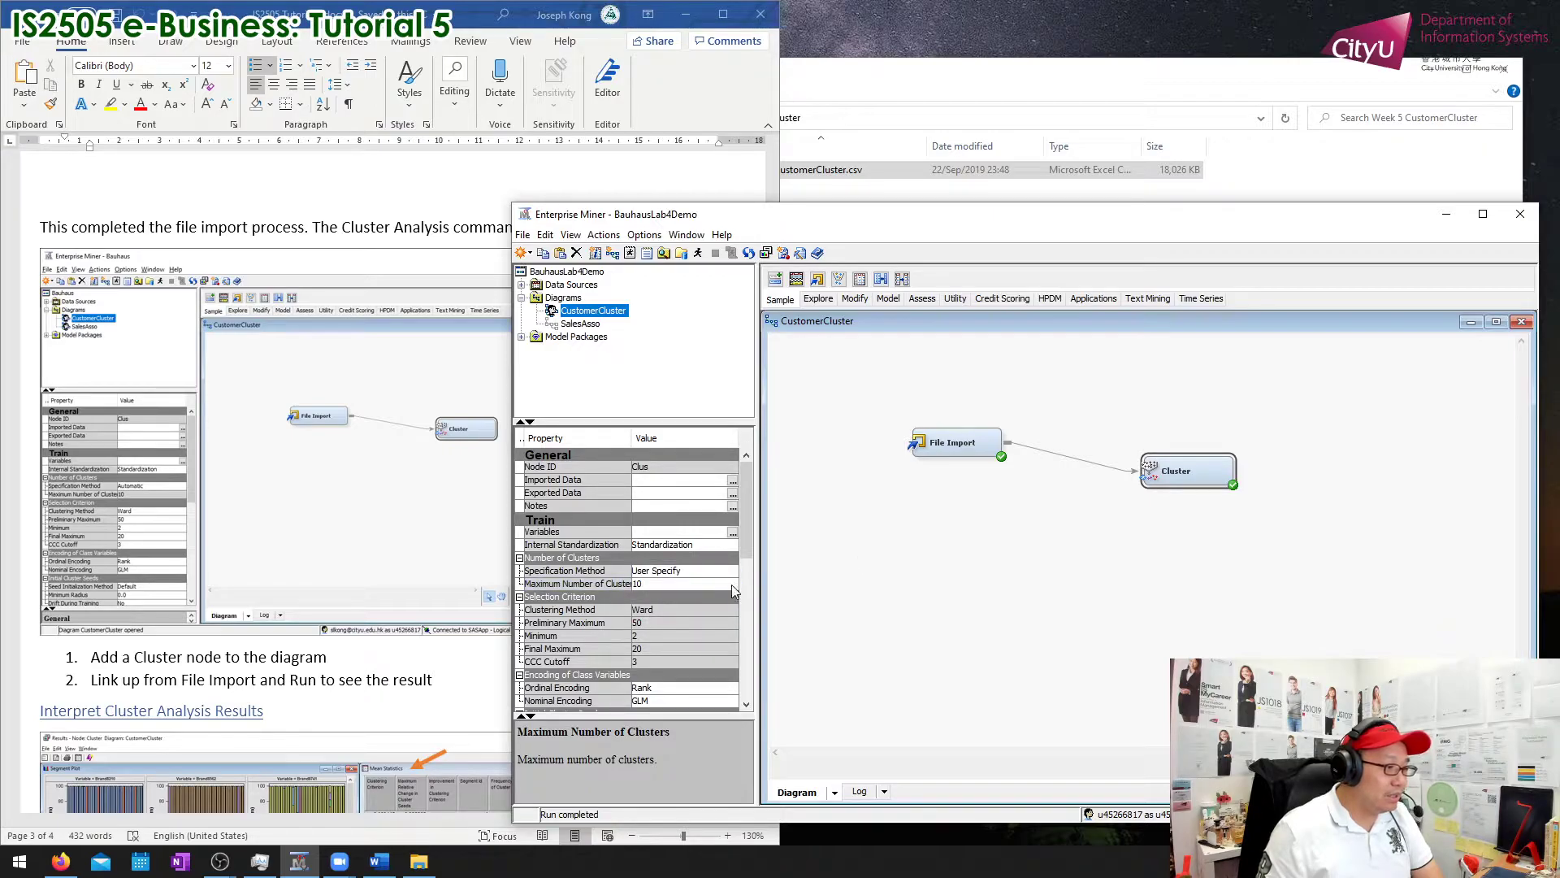
{"action": "left_click", "coordinate": [1006, 526]}
Step: Run the CustomerCluster path from the Cluster node with the user-specified cluster count and open its results
{"action": "left_click", "coordinate": [1183, 473]}
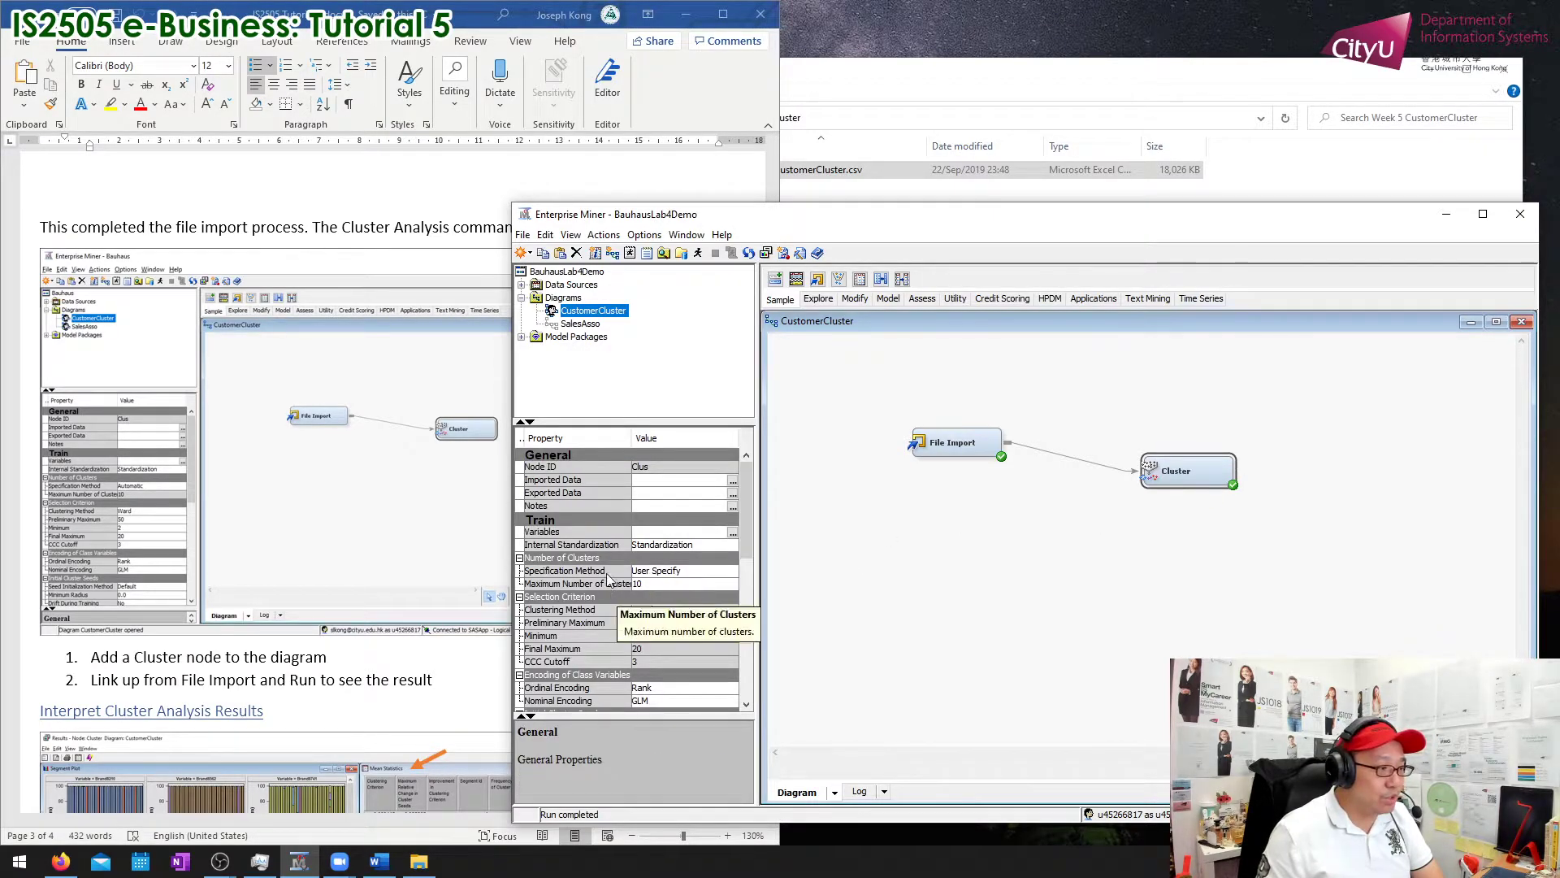
{"action": "left_click", "coordinate": [697, 252]}
{"action": "left_click", "coordinate": [1116, 593]}
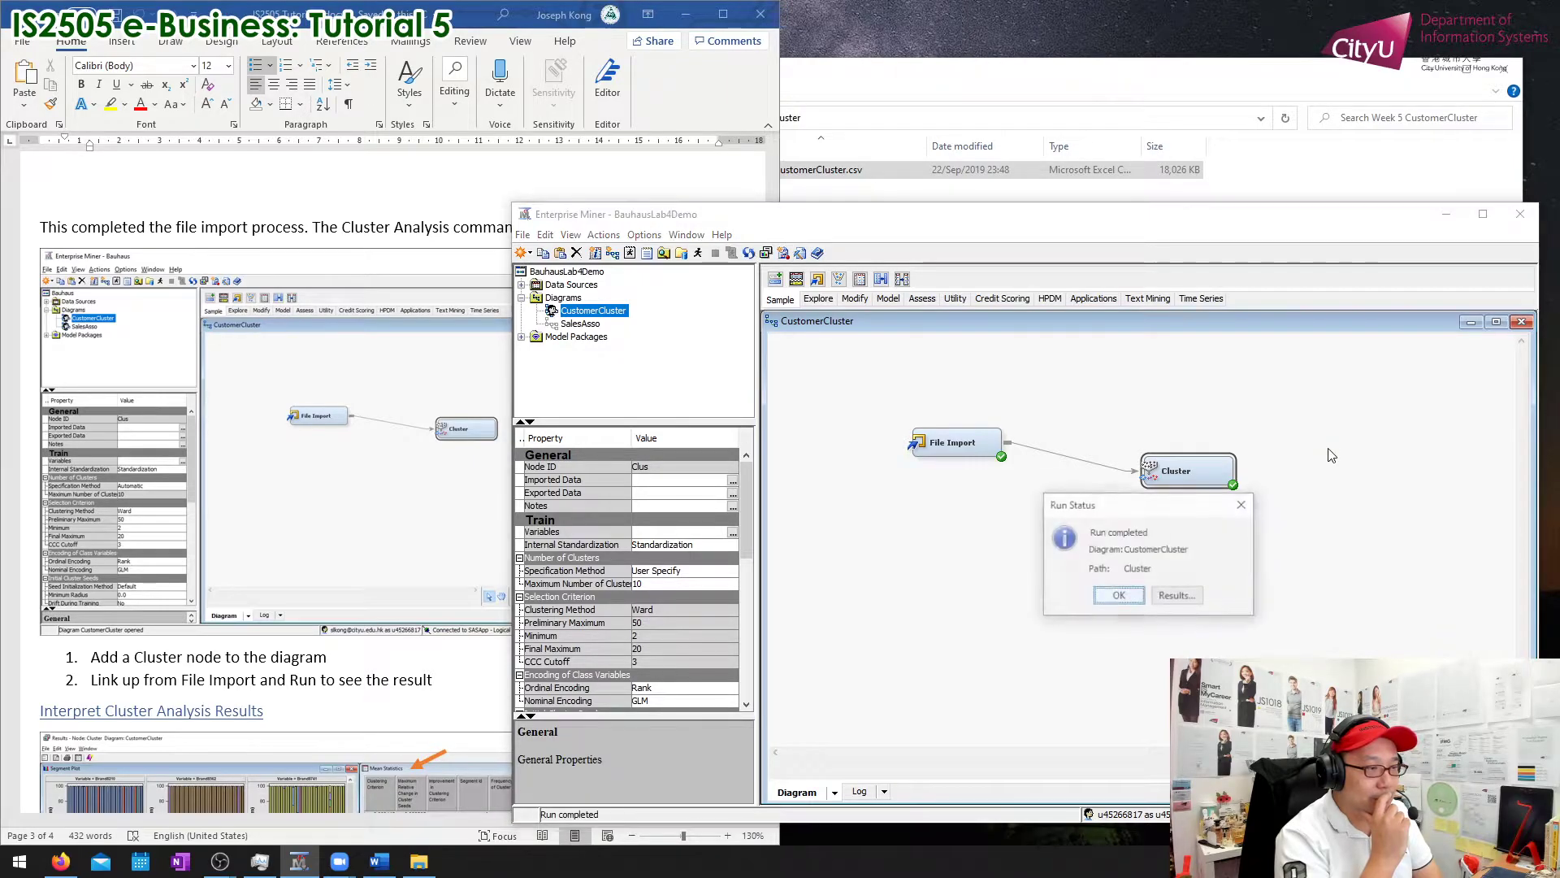
{"action": "left_click", "coordinate": [1118, 595]}
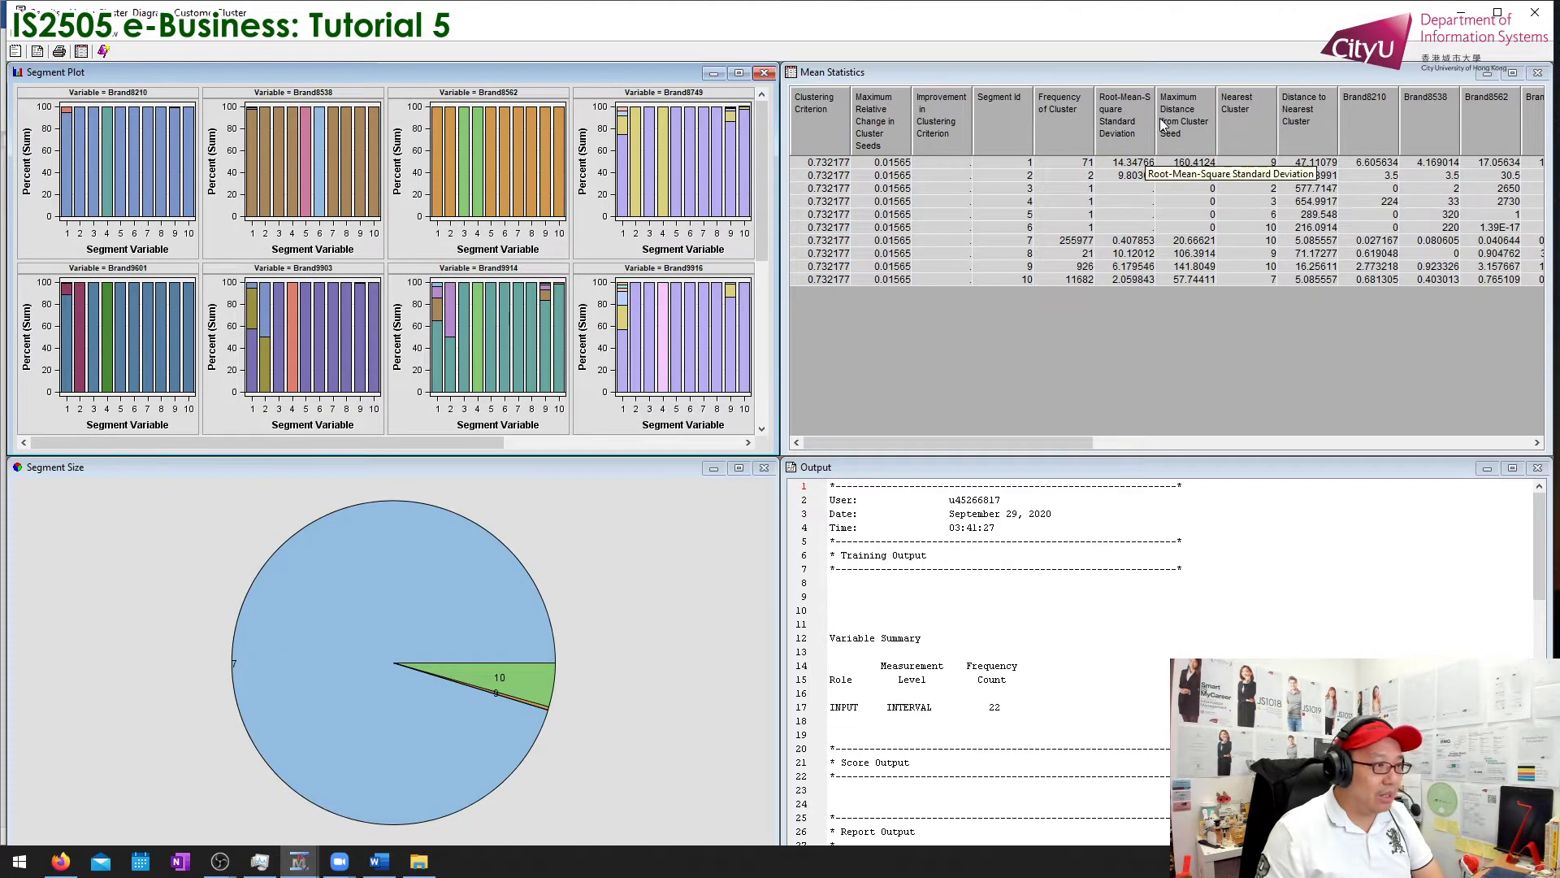
Step: Enlarge the Mean Statistics table, sort the segments by descending cluster frequency to compare their sizes, and close the results
{"action": "left_click", "coordinate": [1513, 73]}
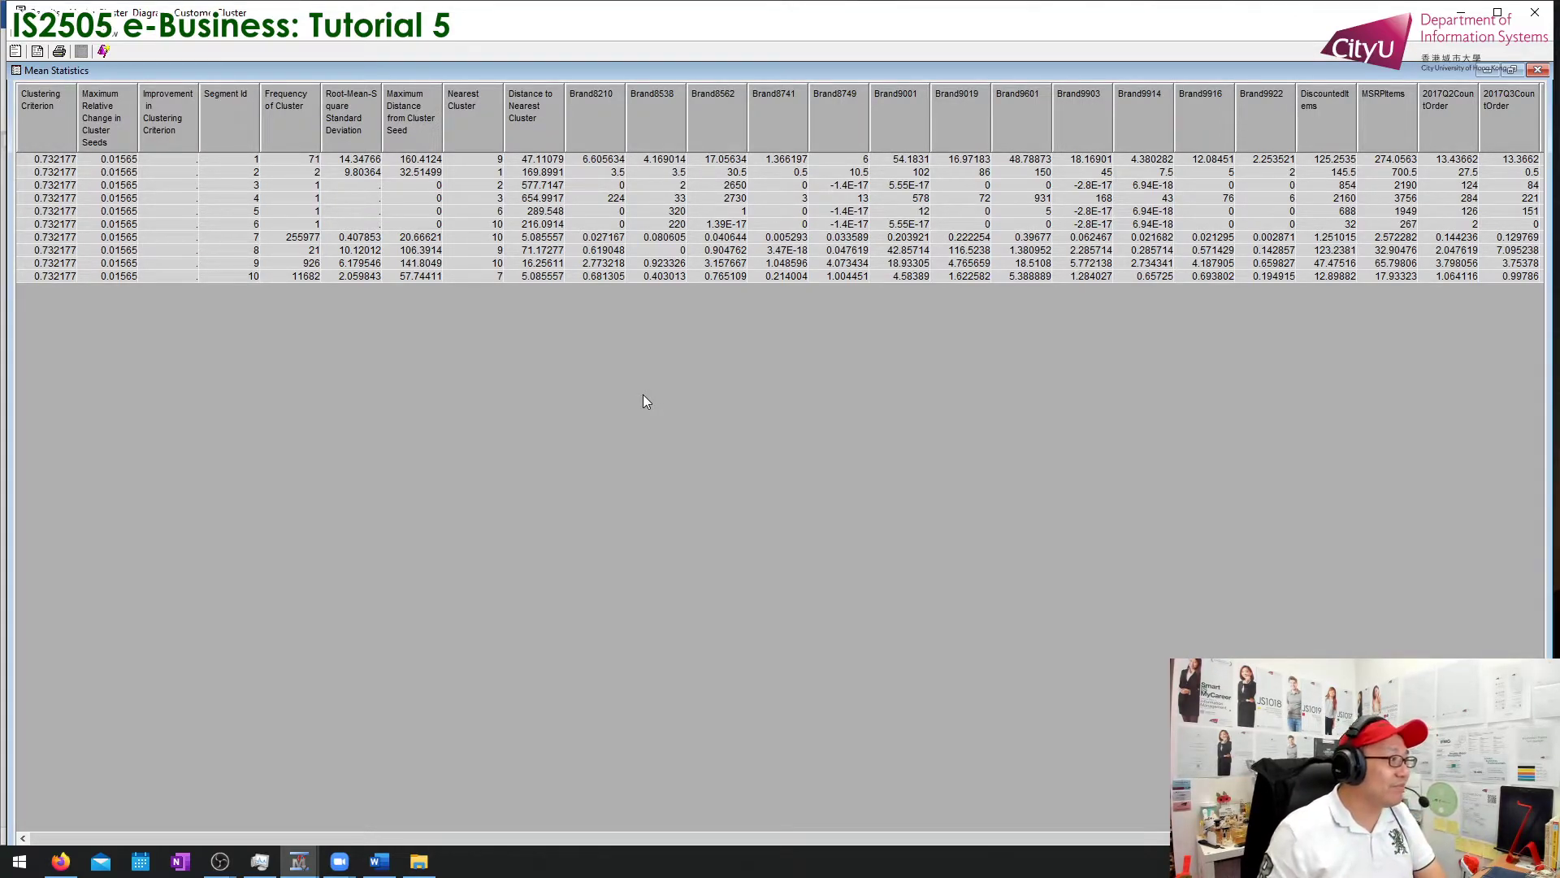
{"action": "left_click", "coordinate": [291, 99]}
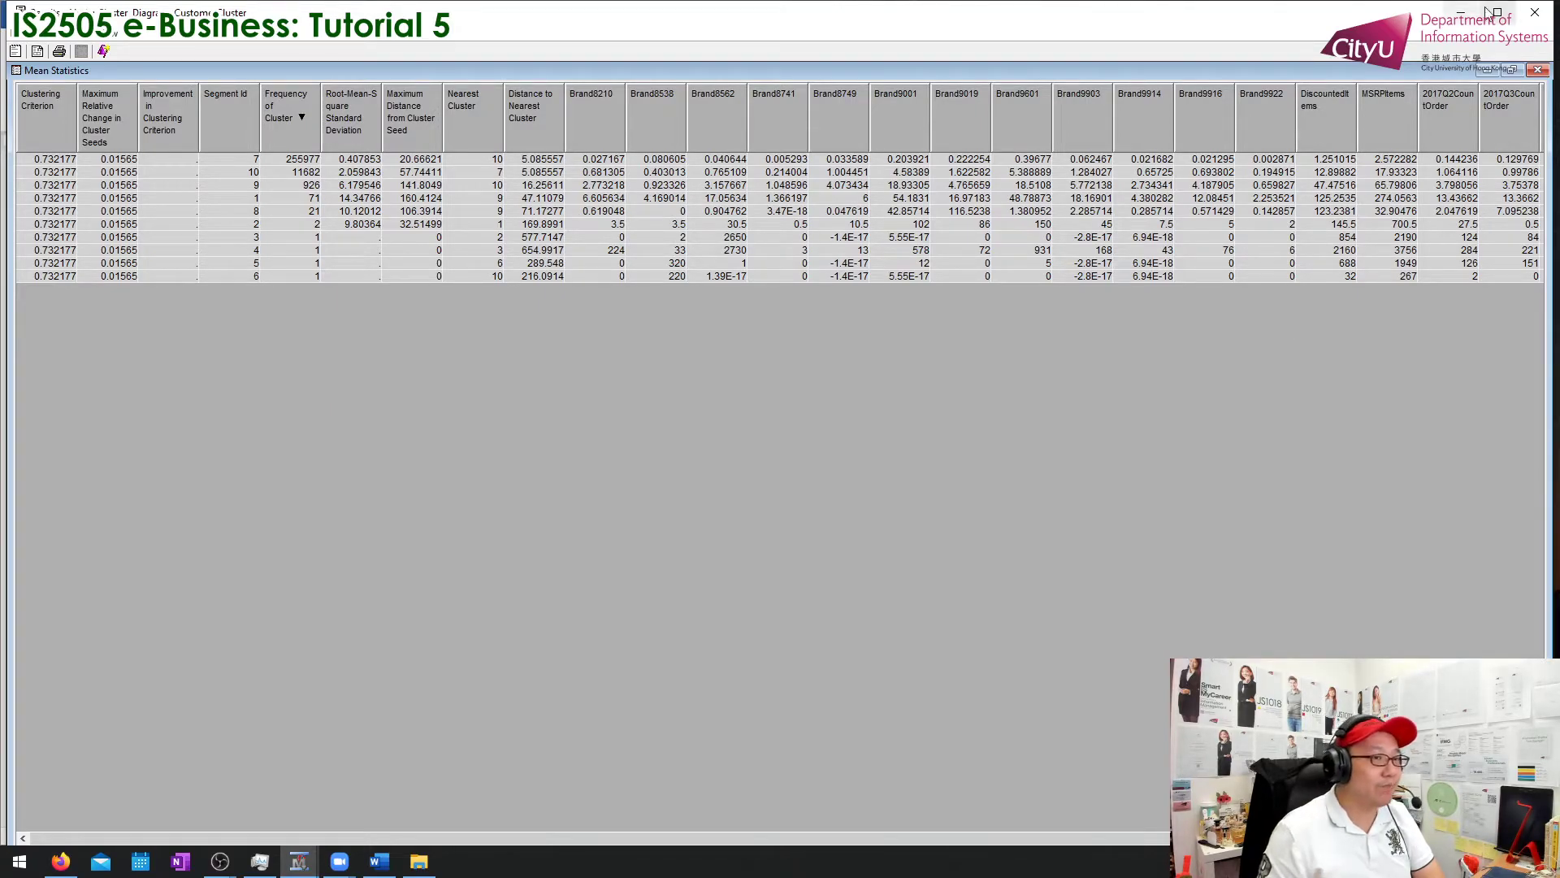
{"action": "key", "text": "alt+F4"}
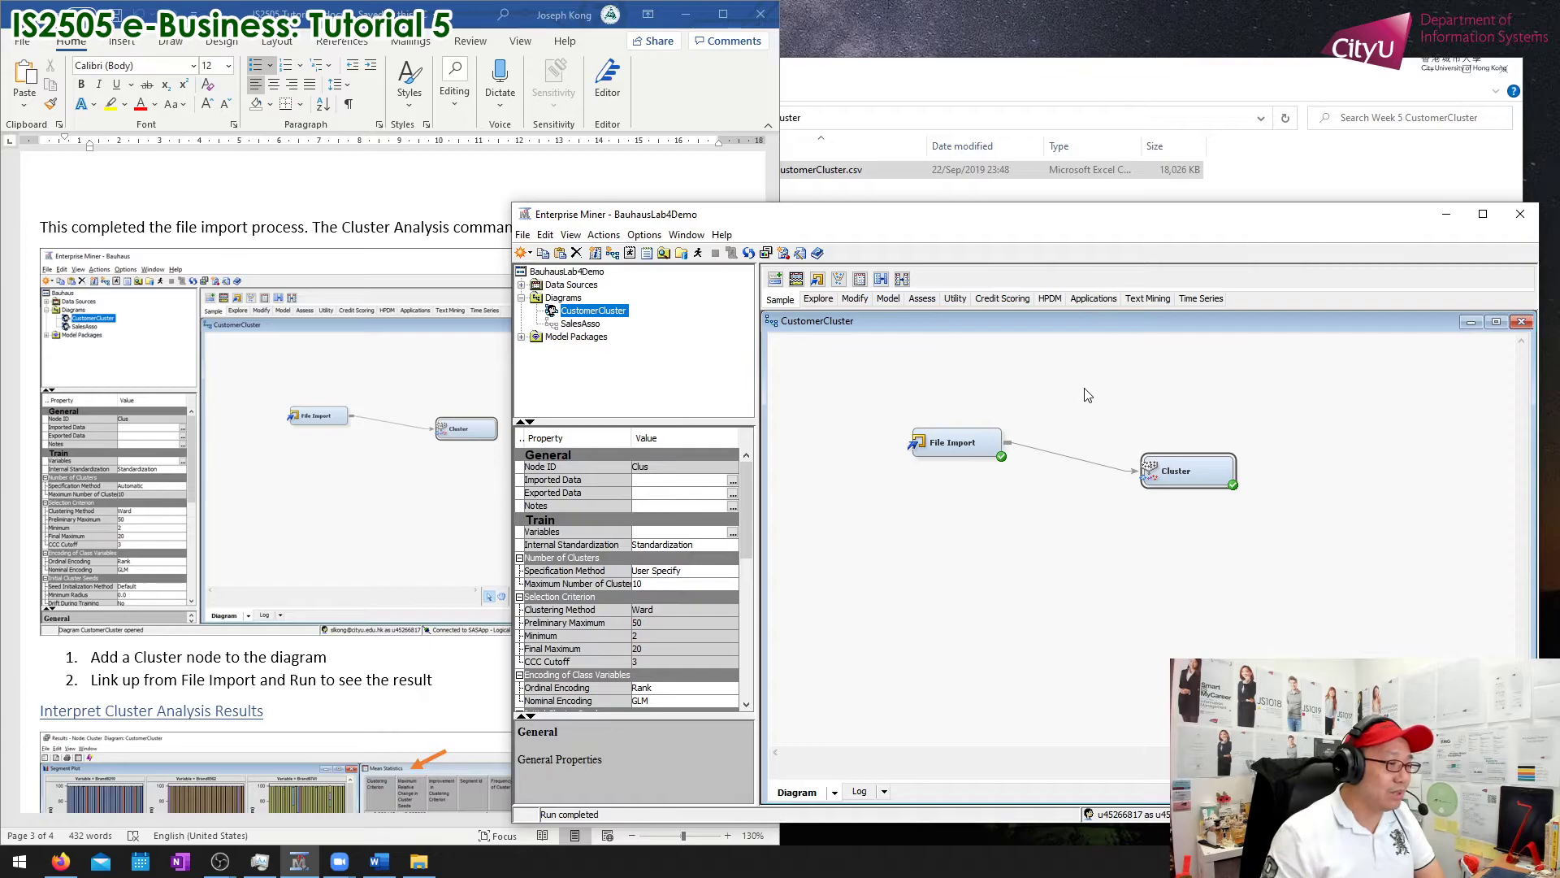
Step: In the File Import node's variables, set Drop to Yes for the quarterly order counts from 2017Q2 to 2018Q3
{"action": "left_click", "coordinate": [976, 441]}
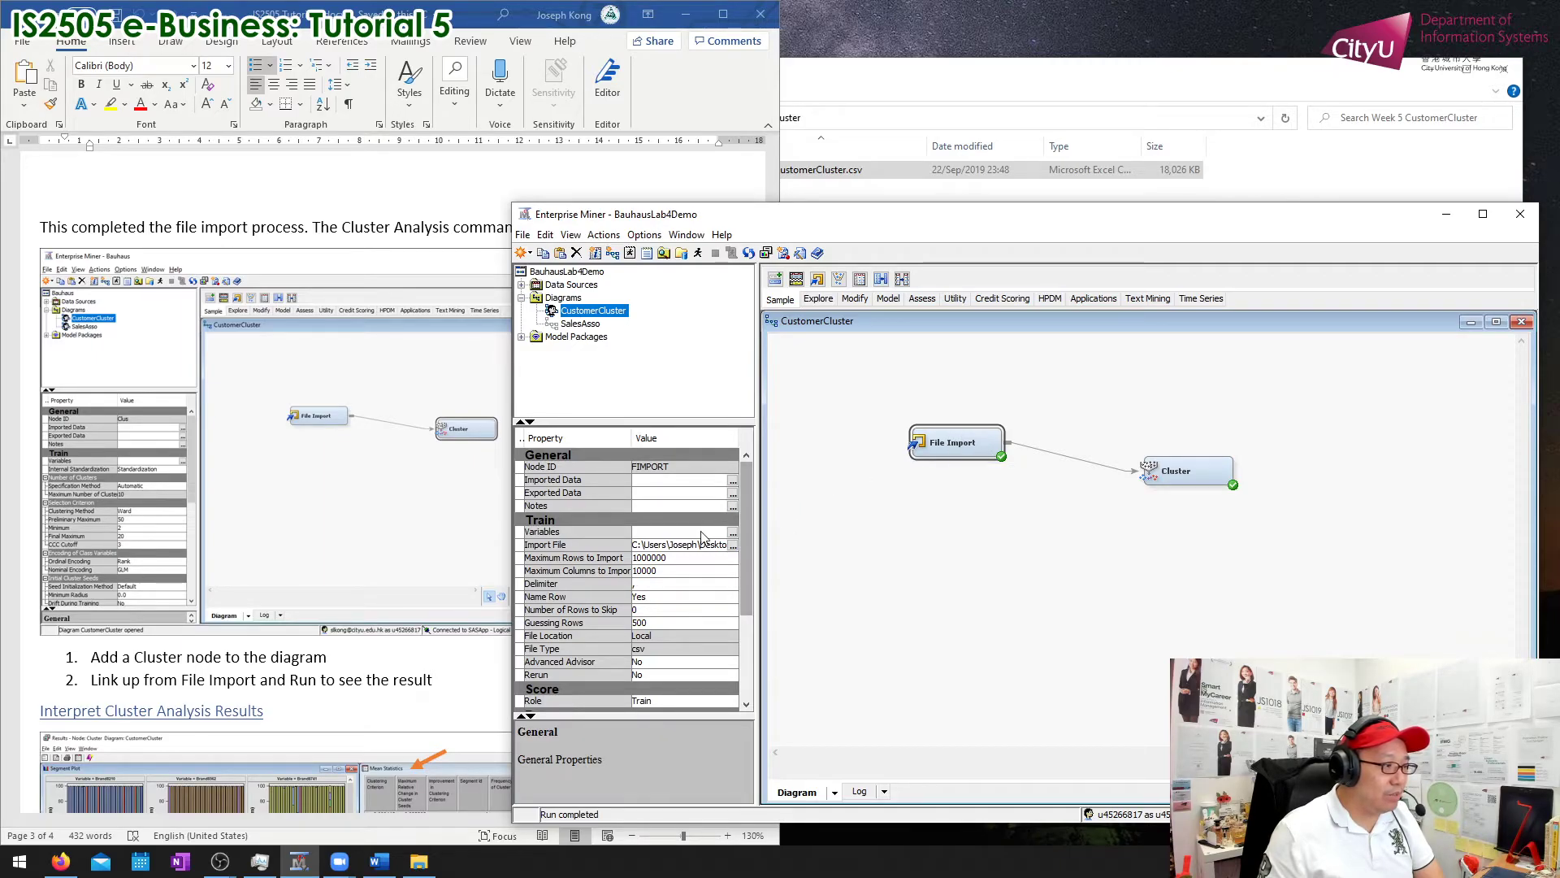
{"action": "left_click", "coordinate": [733, 532]}
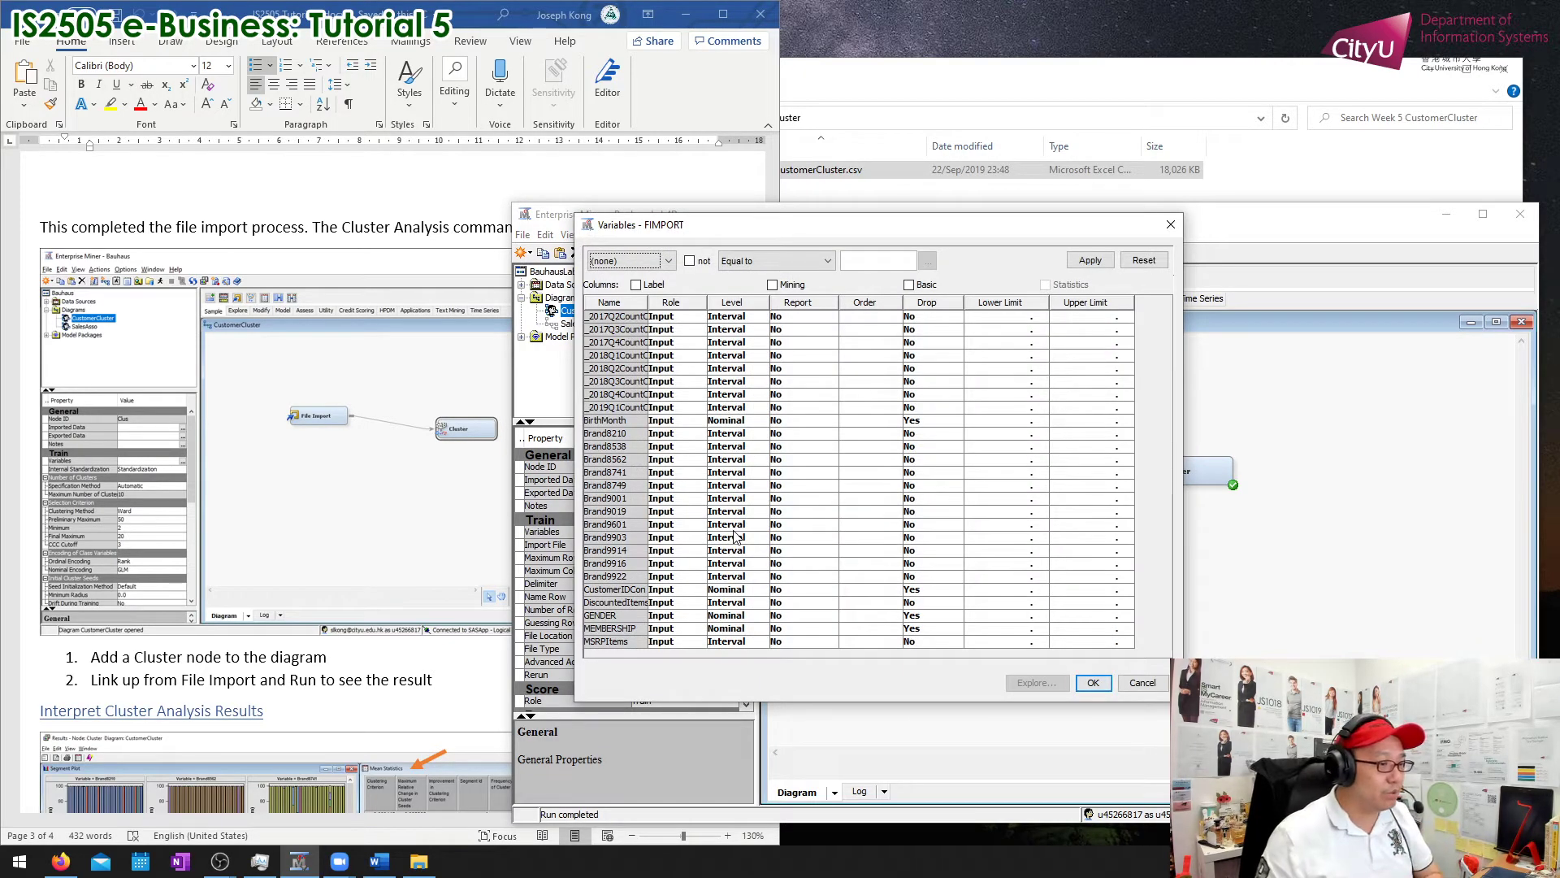
{"action": "left_click", "coordinate": [663, 319]}
{"action": "left_click", "coordinate": [638, 387], "text": "shift"}
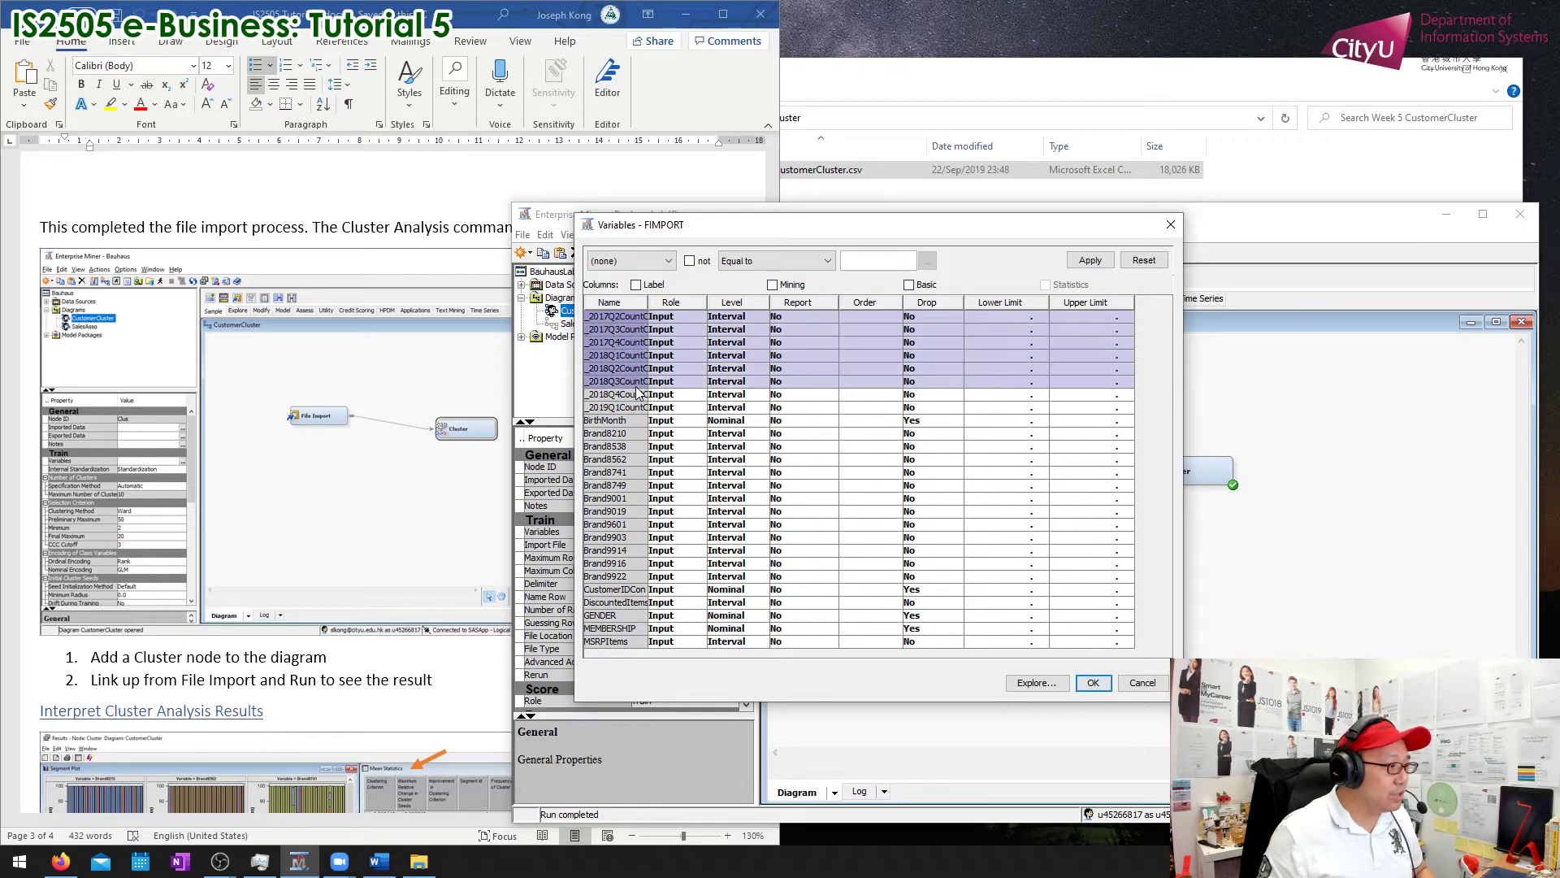
{"action": "left_click", "coordinate": [944, 378]}
{"action": "left_click", "coordinate": [945, 409]}
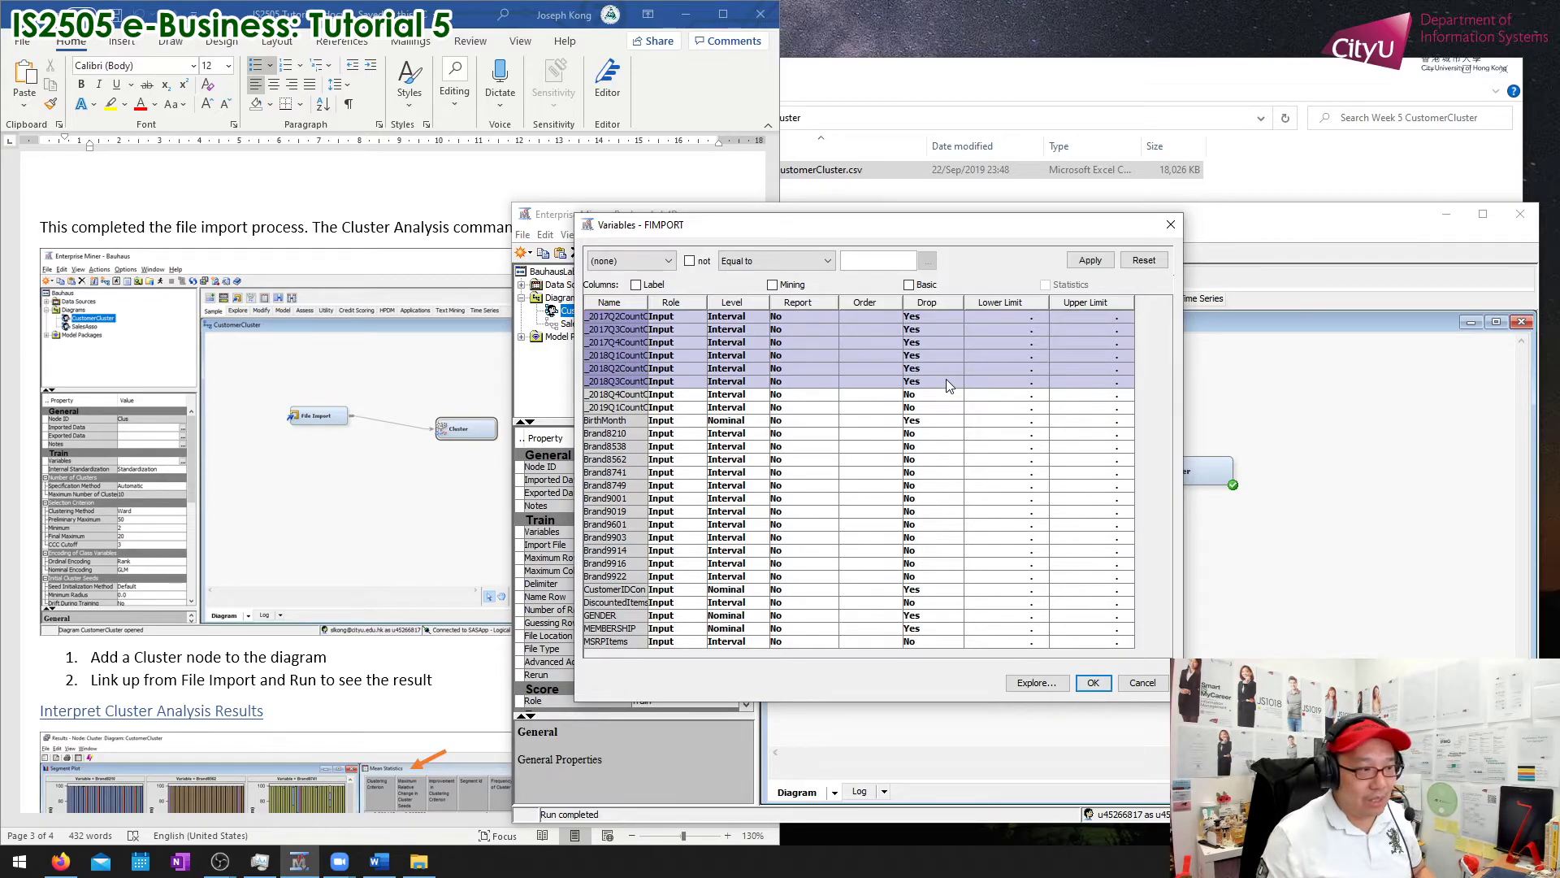
Step: Set Drop to Yes for the variables Brand8210 through Brand8749
{"action": "left_click", "coordinate": [632, 434]}
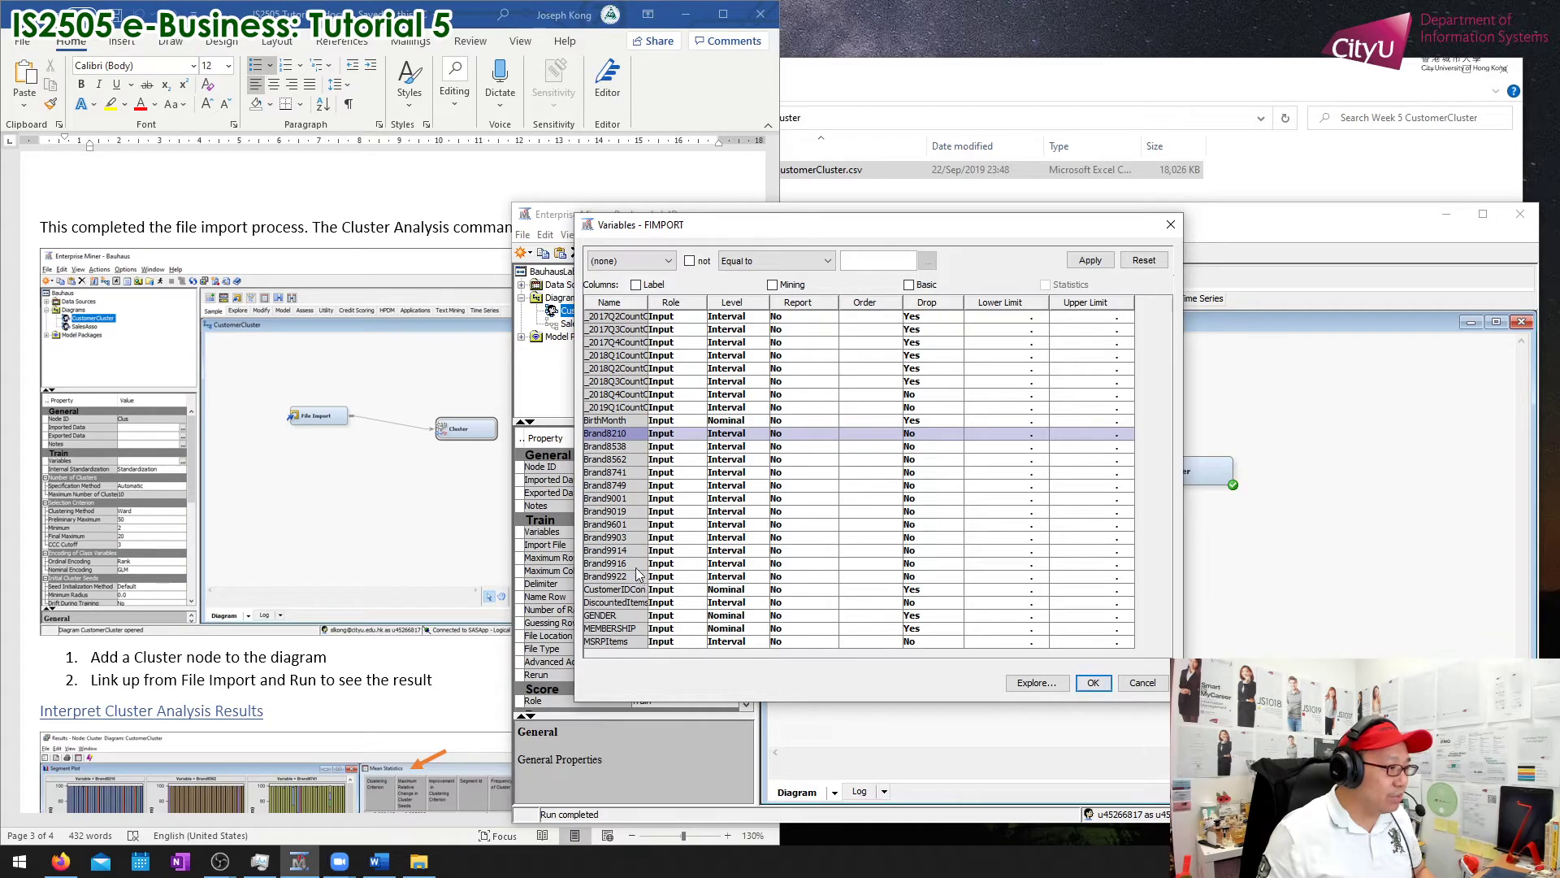
{"action": "left_click", "coordinate": [639, 486], "text": "shift"}
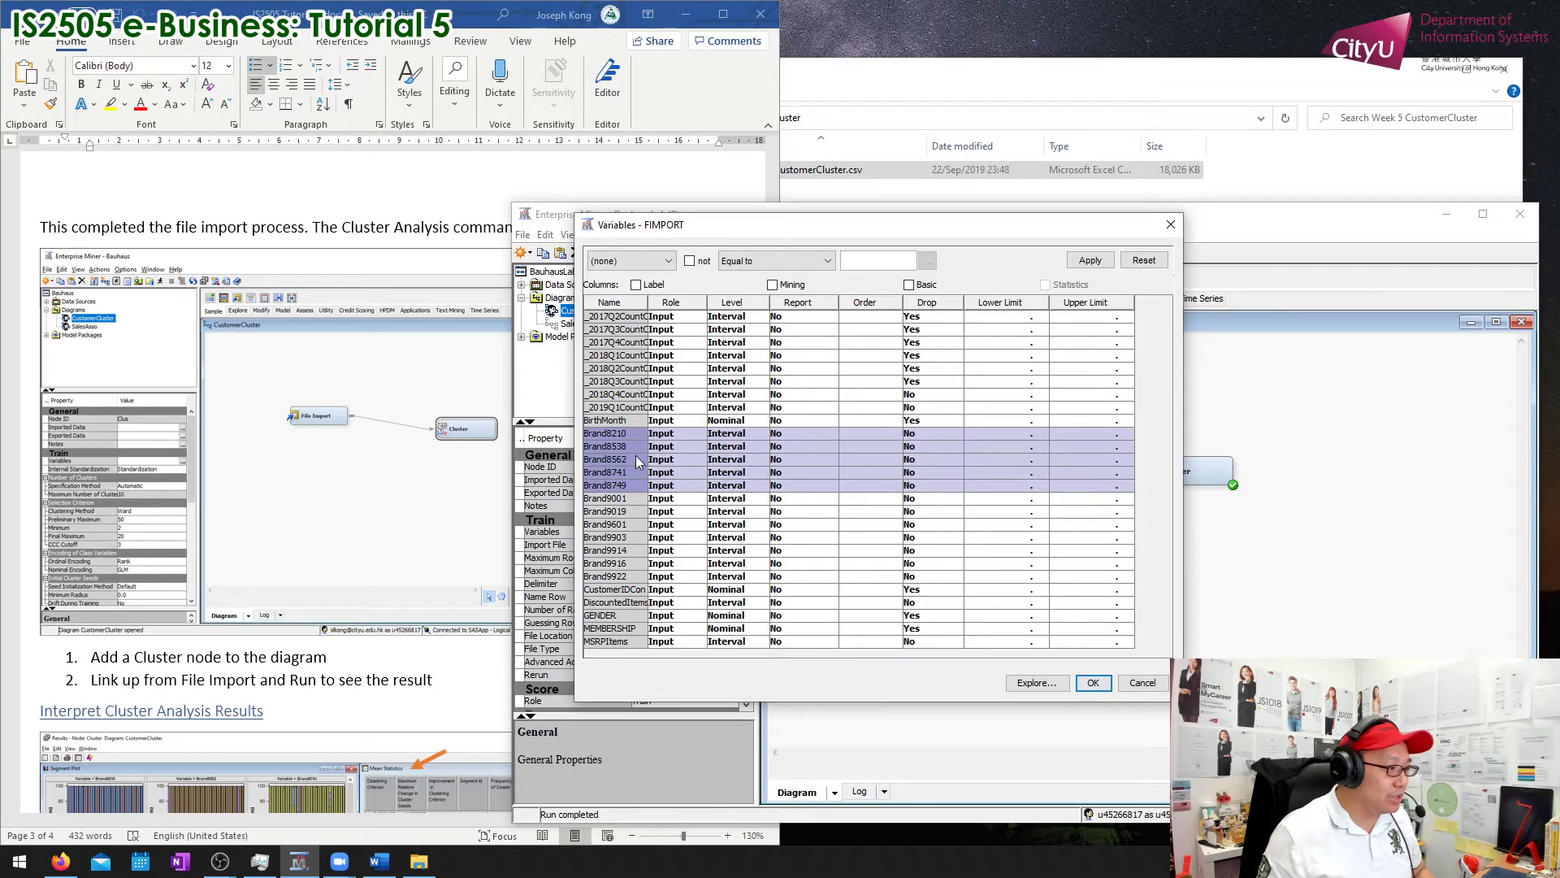
{"action": "left_click", "coordinate": [639, 460]}
{"action": "left_click", "coordinate": [638, 486]}
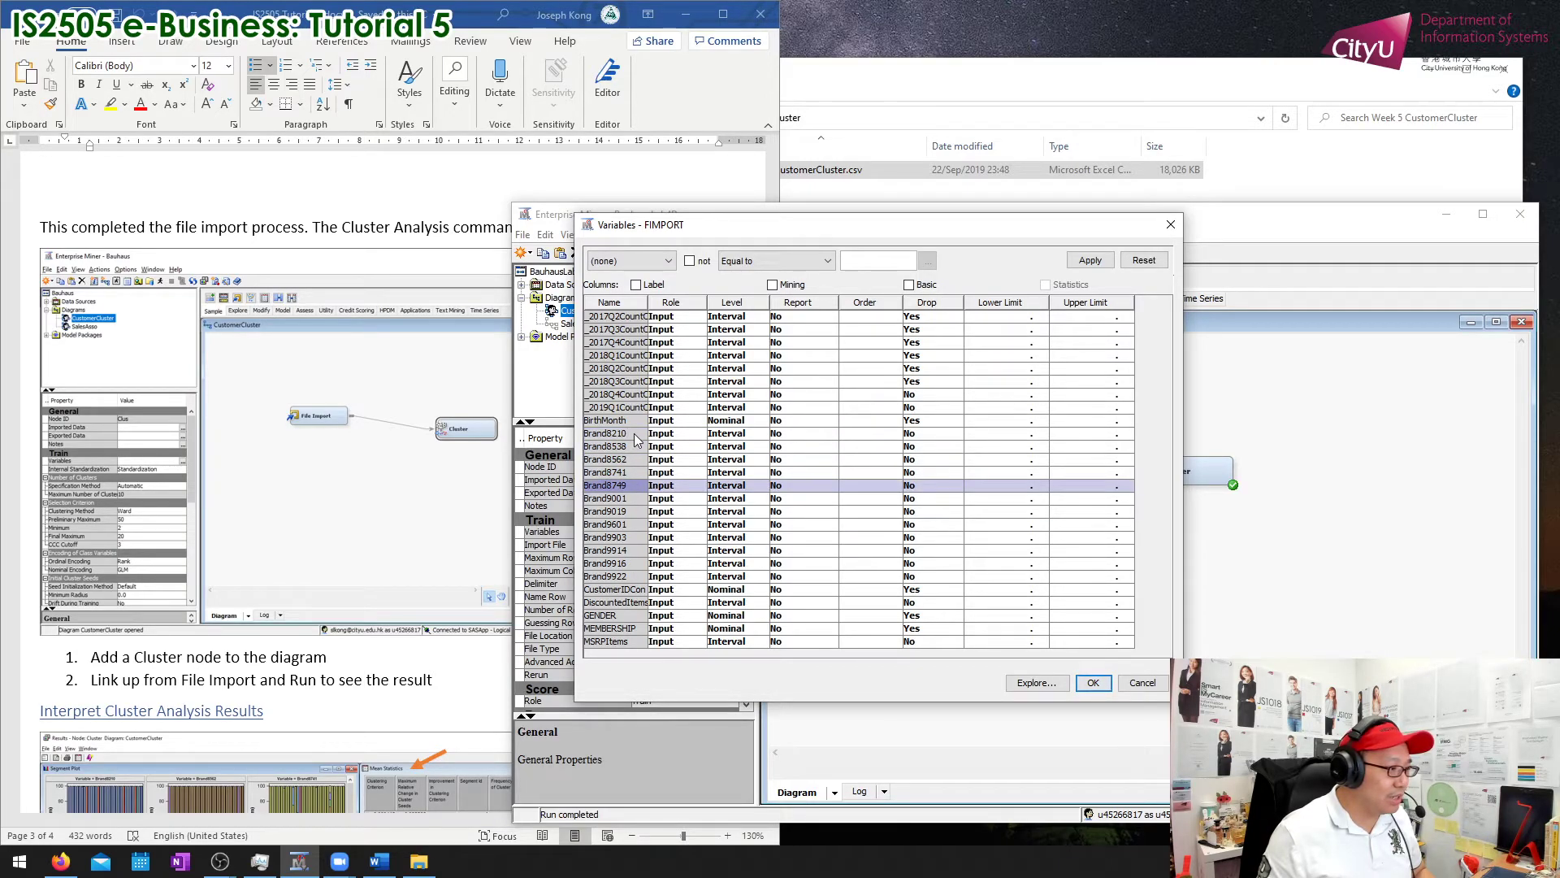
{"action": "left_click", "coordinate": [634, 434], "text": "shift"}
{"action": "left_click", "coordinate": [942, 485]}
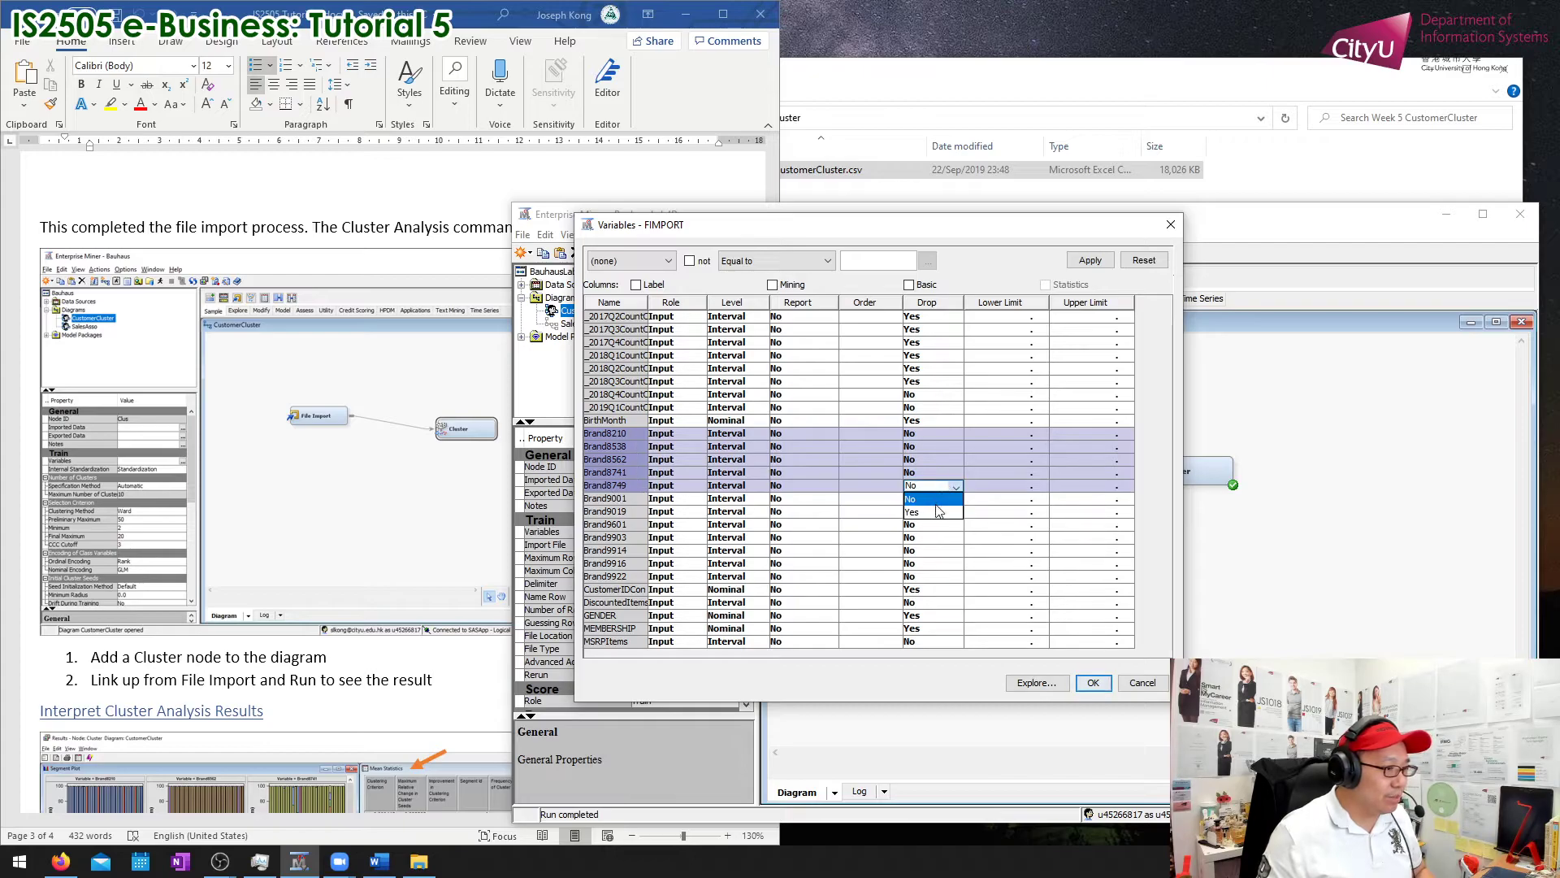
{"action": "left_click", "coordinate": [934, 511]}
Step: Set Drop to Yes for the variables Brand9903 through Brand9922 and accept the File Import variable settings
{"action": "left_click", "coordinate": [642, 538]}
{"action": "left_click", "coordinate": [638, 577], "text": "shift"}
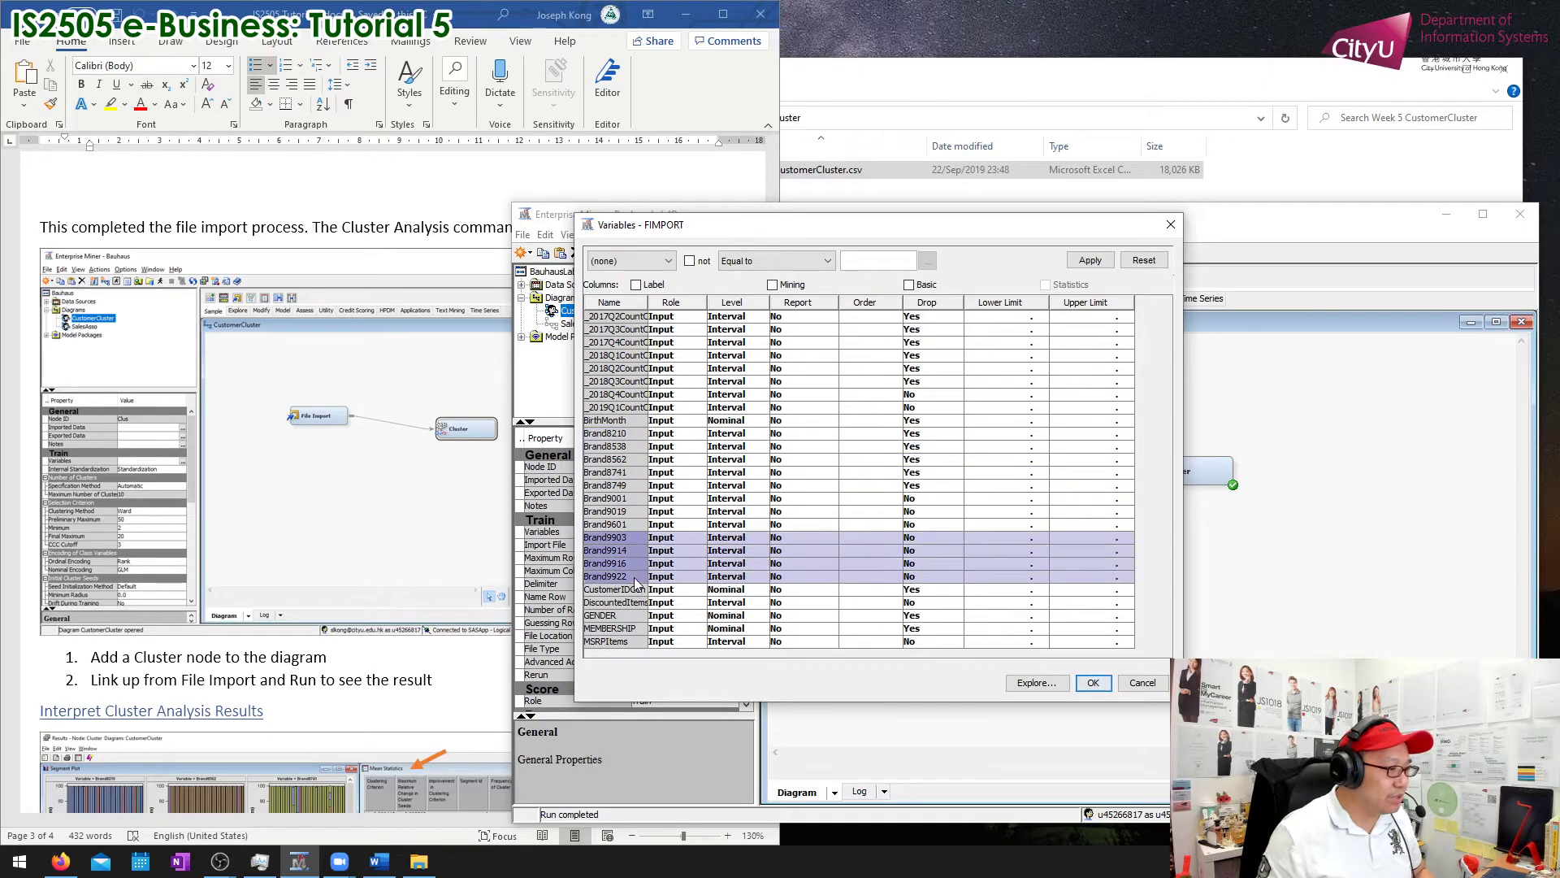
{"action": "left_click", "coordinate": [947, 577]}
{"action": "left_click", "coordinate": [935, 603]}
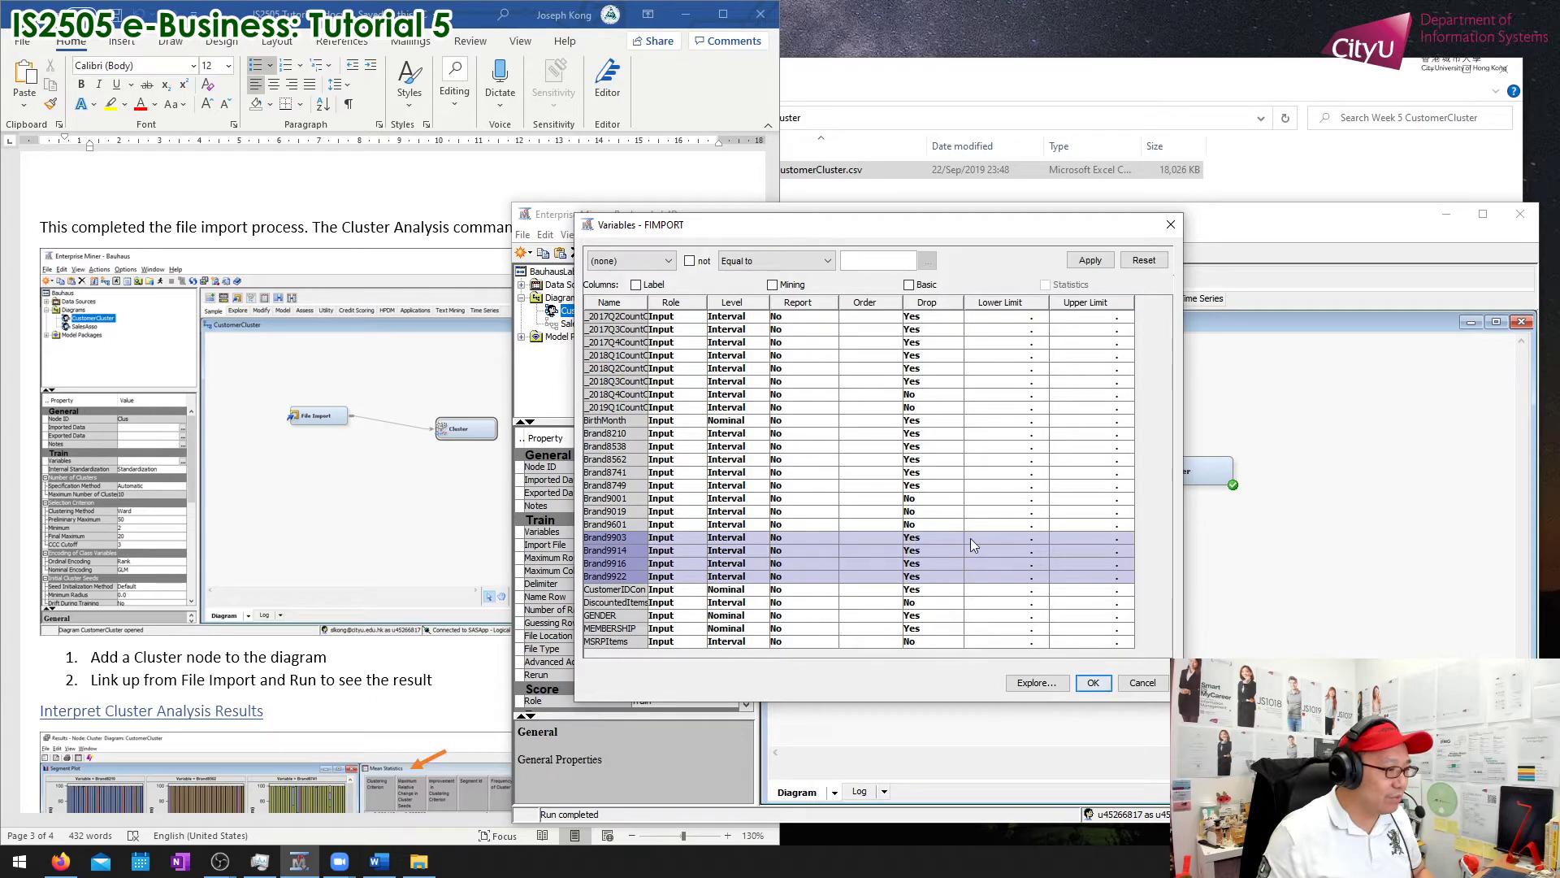
{"action": "left_click", "coordinate": [615, 317]}
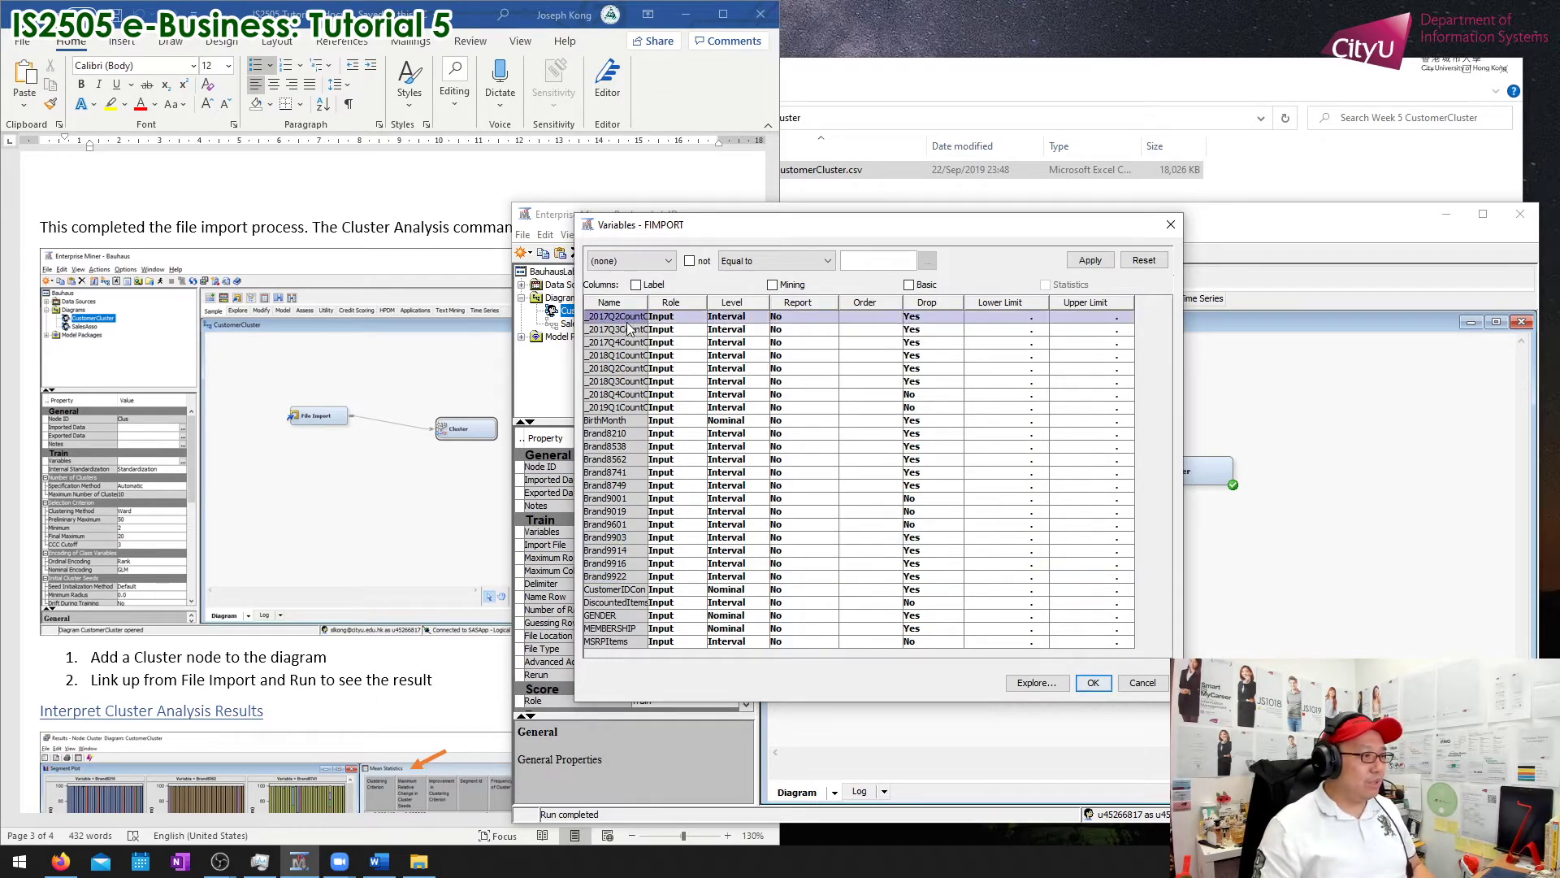
{"action": "left_click", "coordinate": [637, 383], "text": "shift"}
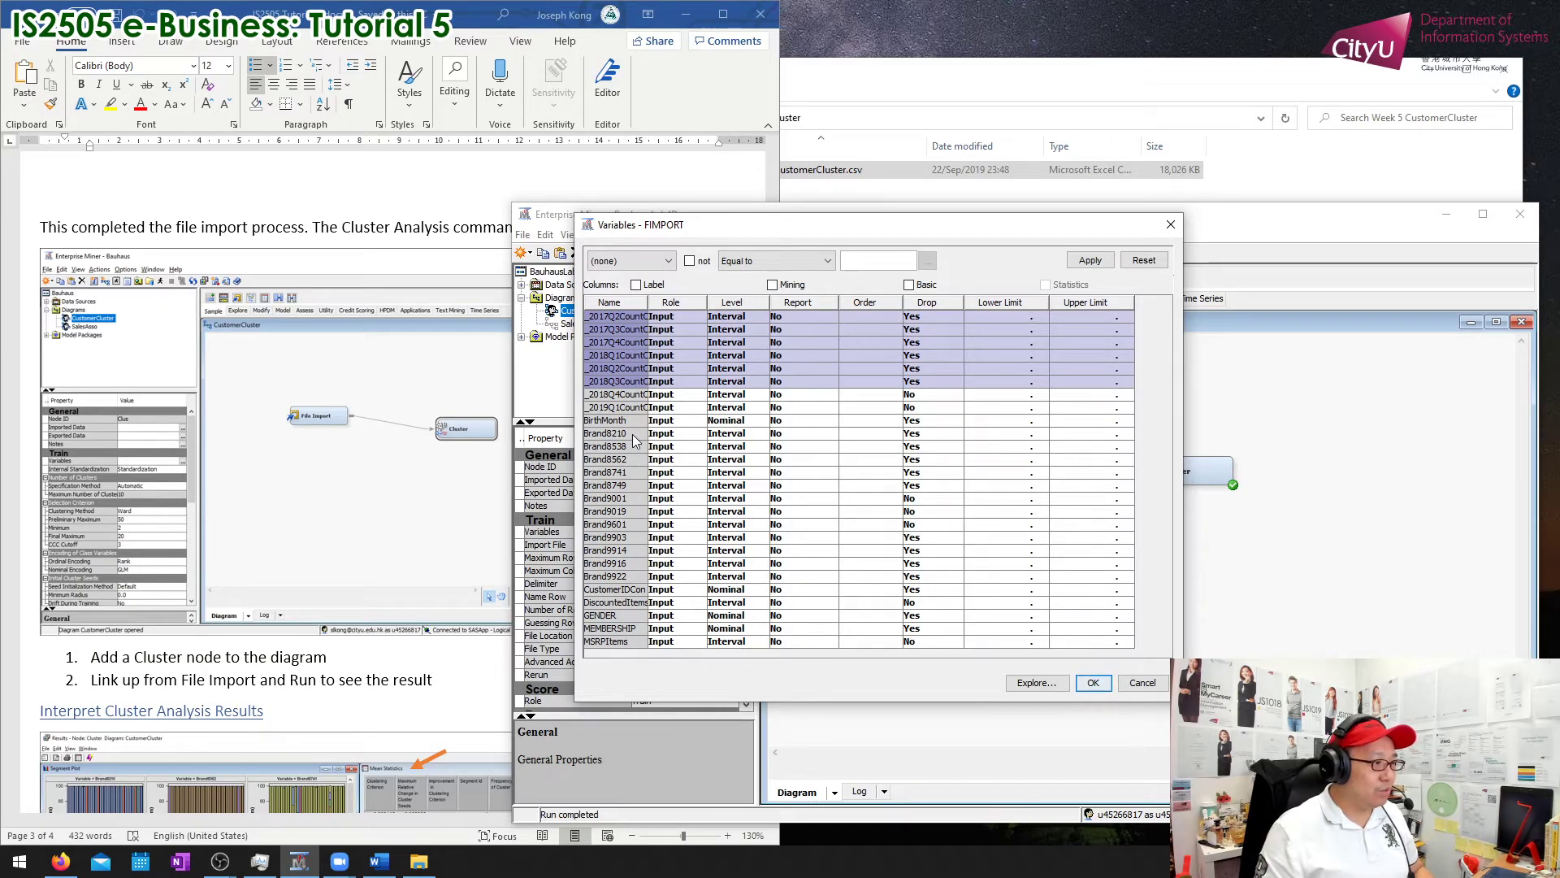
{"action": "left_click", "coordinate": [1105, 690]}
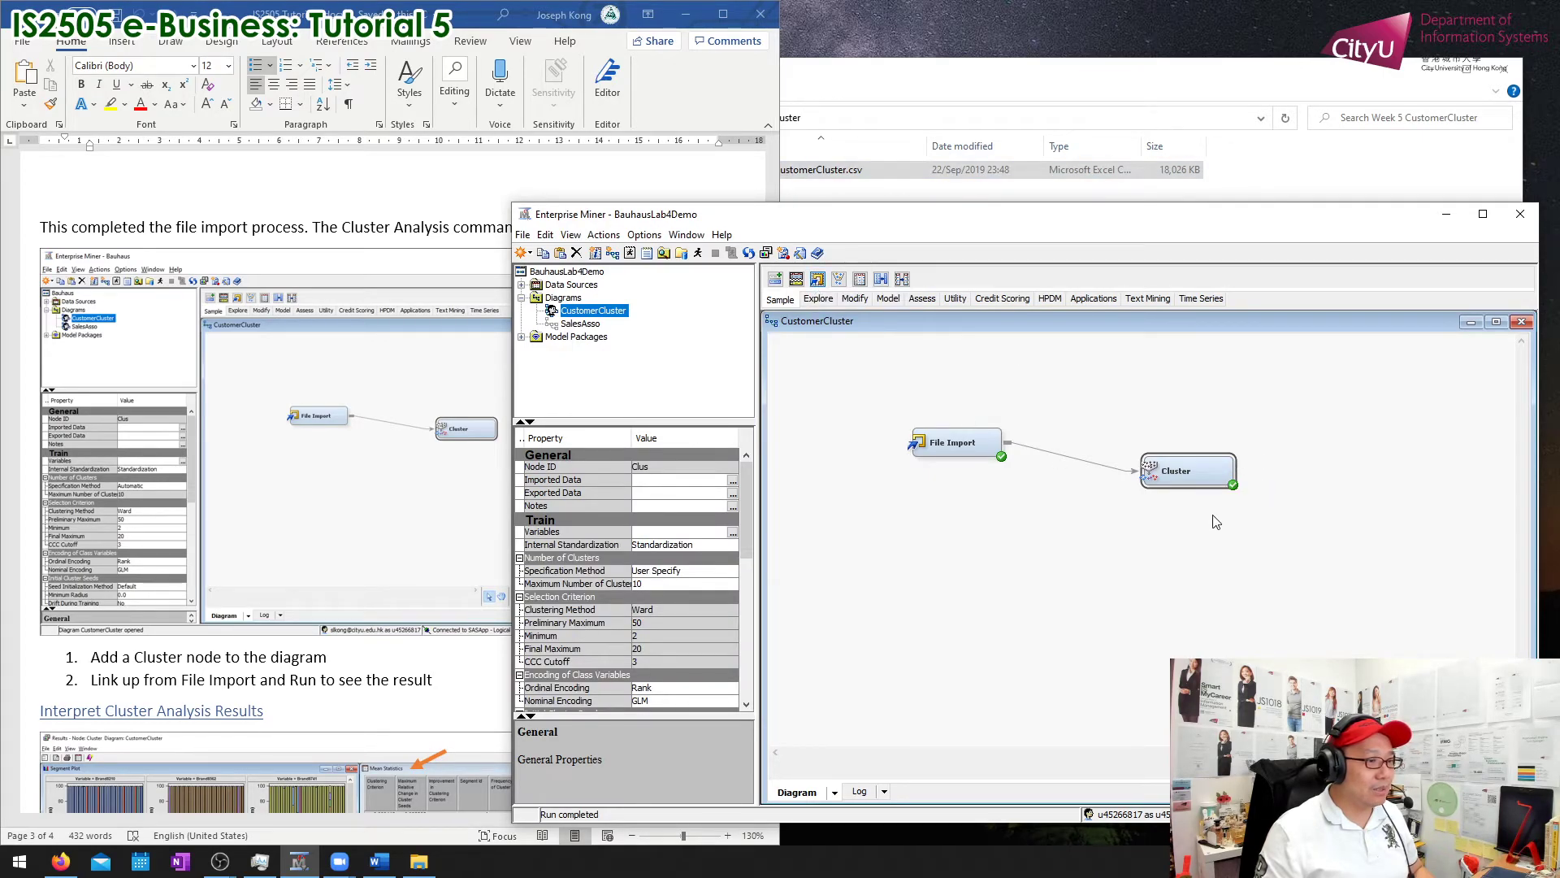
Step: Rerun the Cluster node on the reduced variable set and open the new results
{"action": "left_click", "coordinate": [1093, 521]}
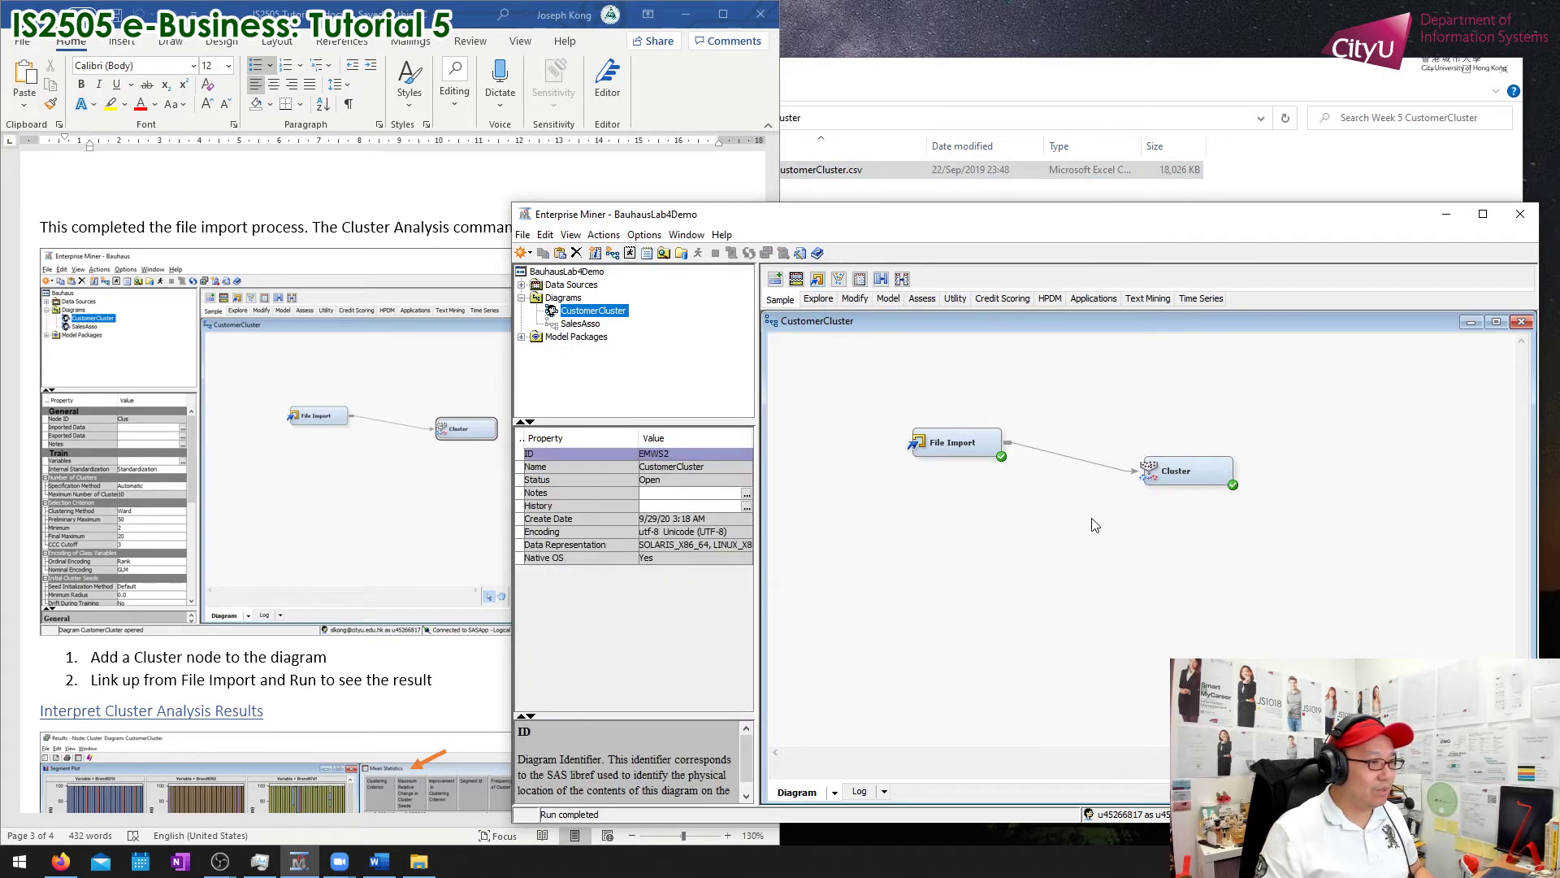
{"action": "left_click", "coordinate": [1186, 473]}
{"action": "left_click", "coordinate": [697, 254]}
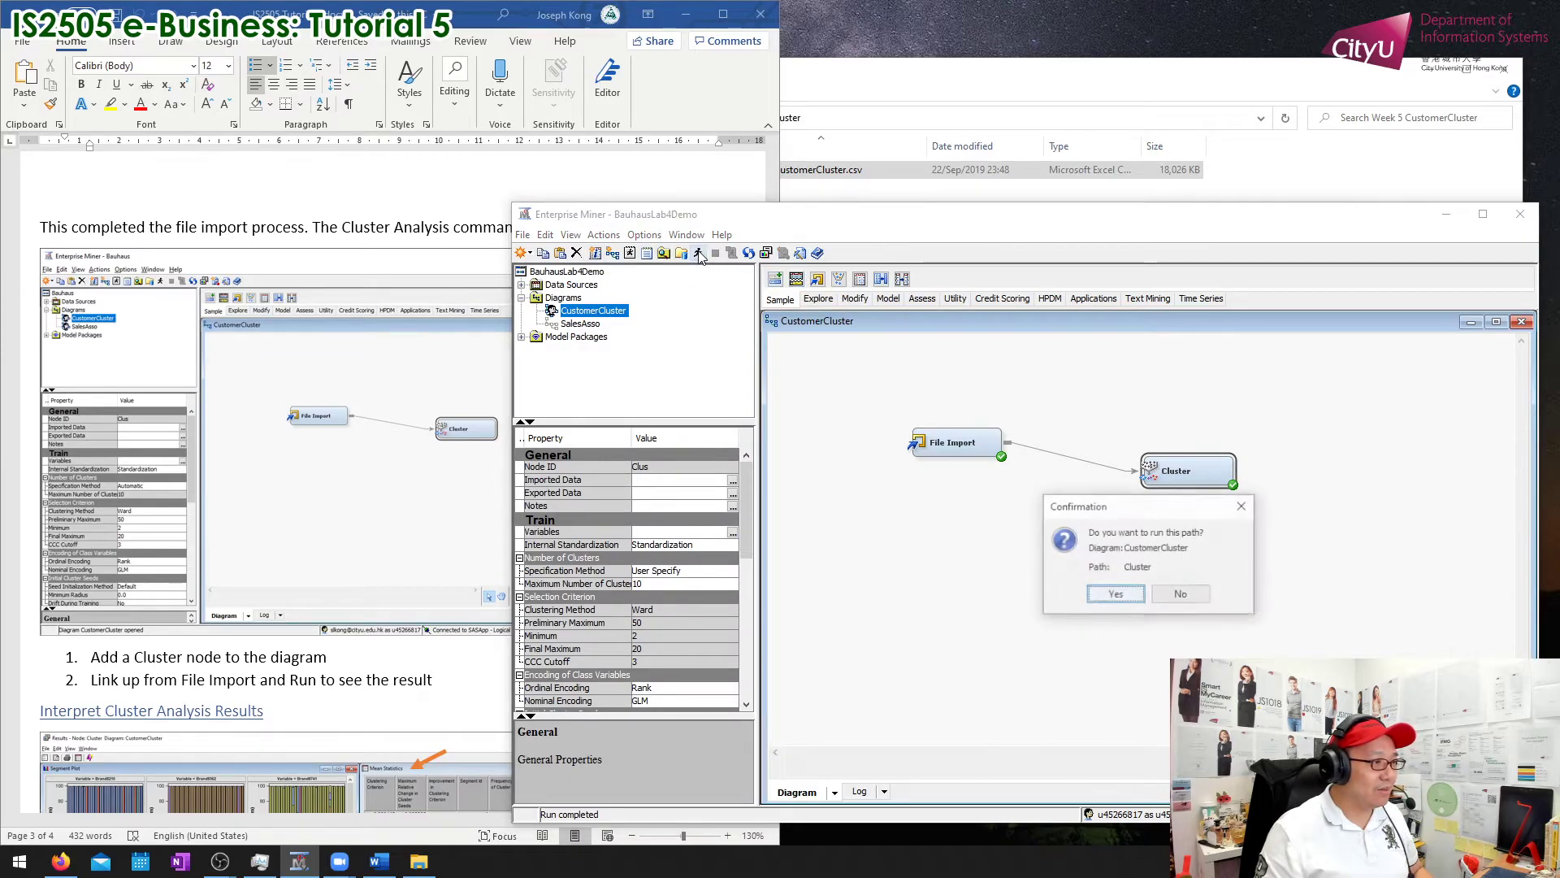
{"action": "left_click", "coordinate": [1118, 594]}
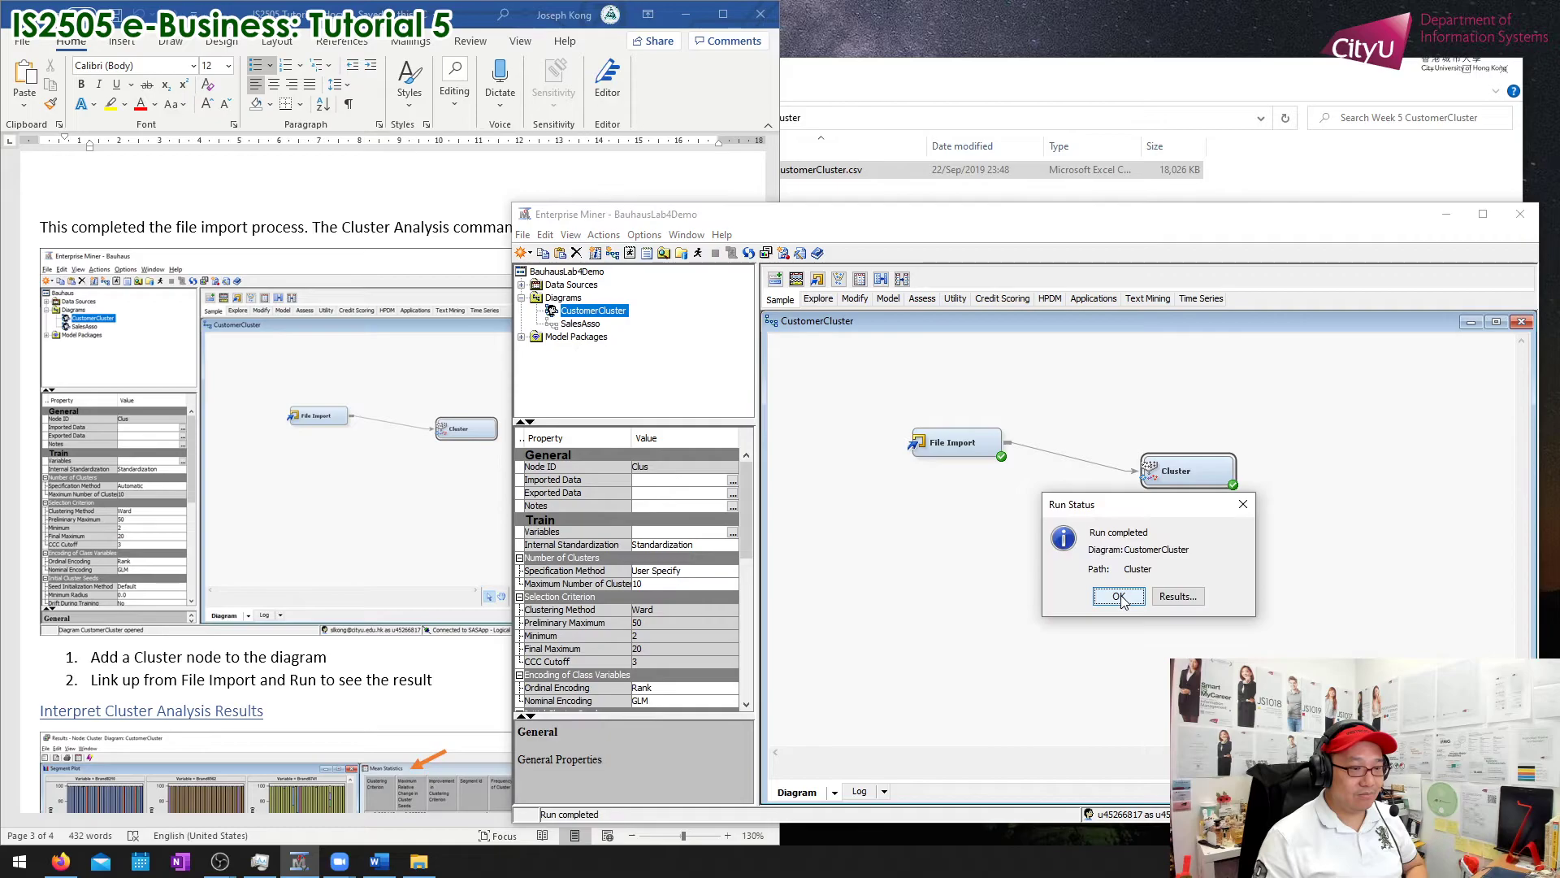
{"action": "left_click", "coordinate": [1194, 606]}
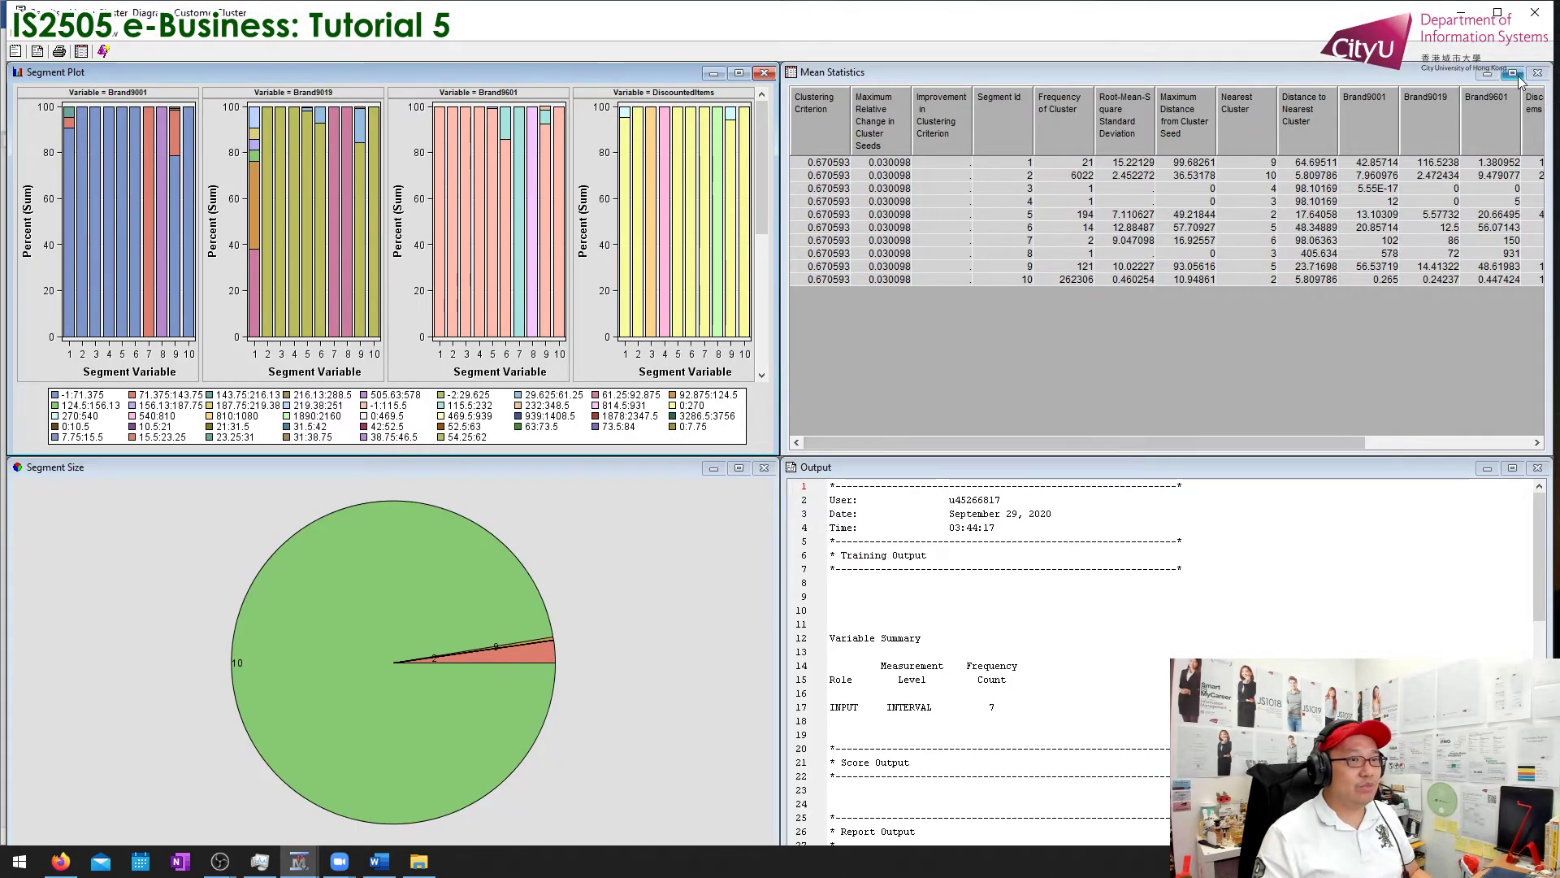
Step: Sort the enlarged Mean Statistics table by descending cluster frequency and compare recent order count means for segments 2, 5 and 6
{"action": "left_click", "coordinate": [1513, 73]}
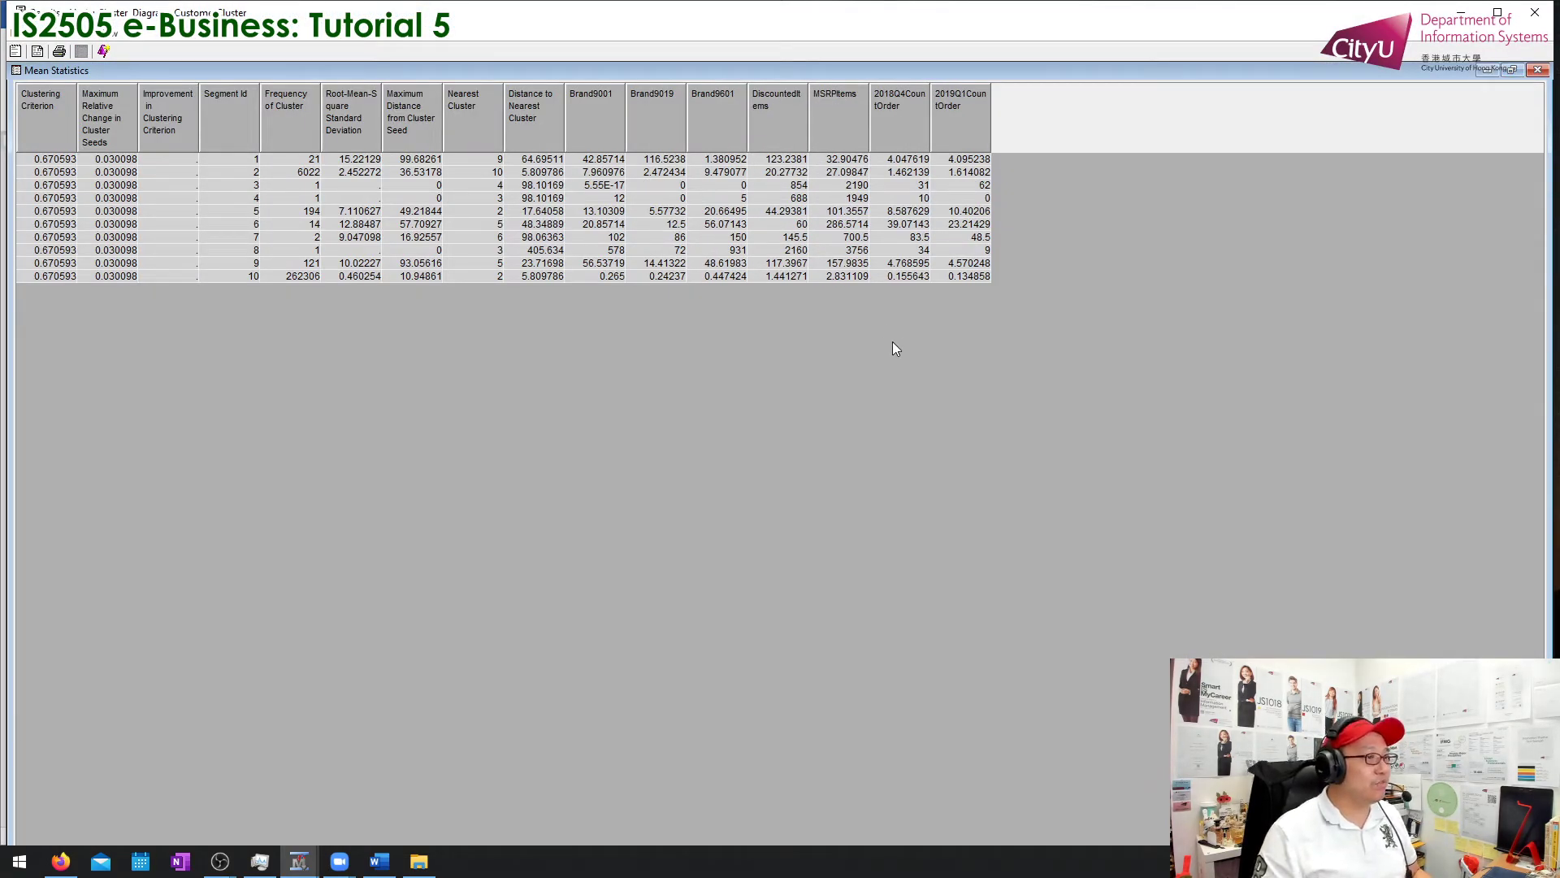
{"action": "left_click", "coordinate": [283, 114]}
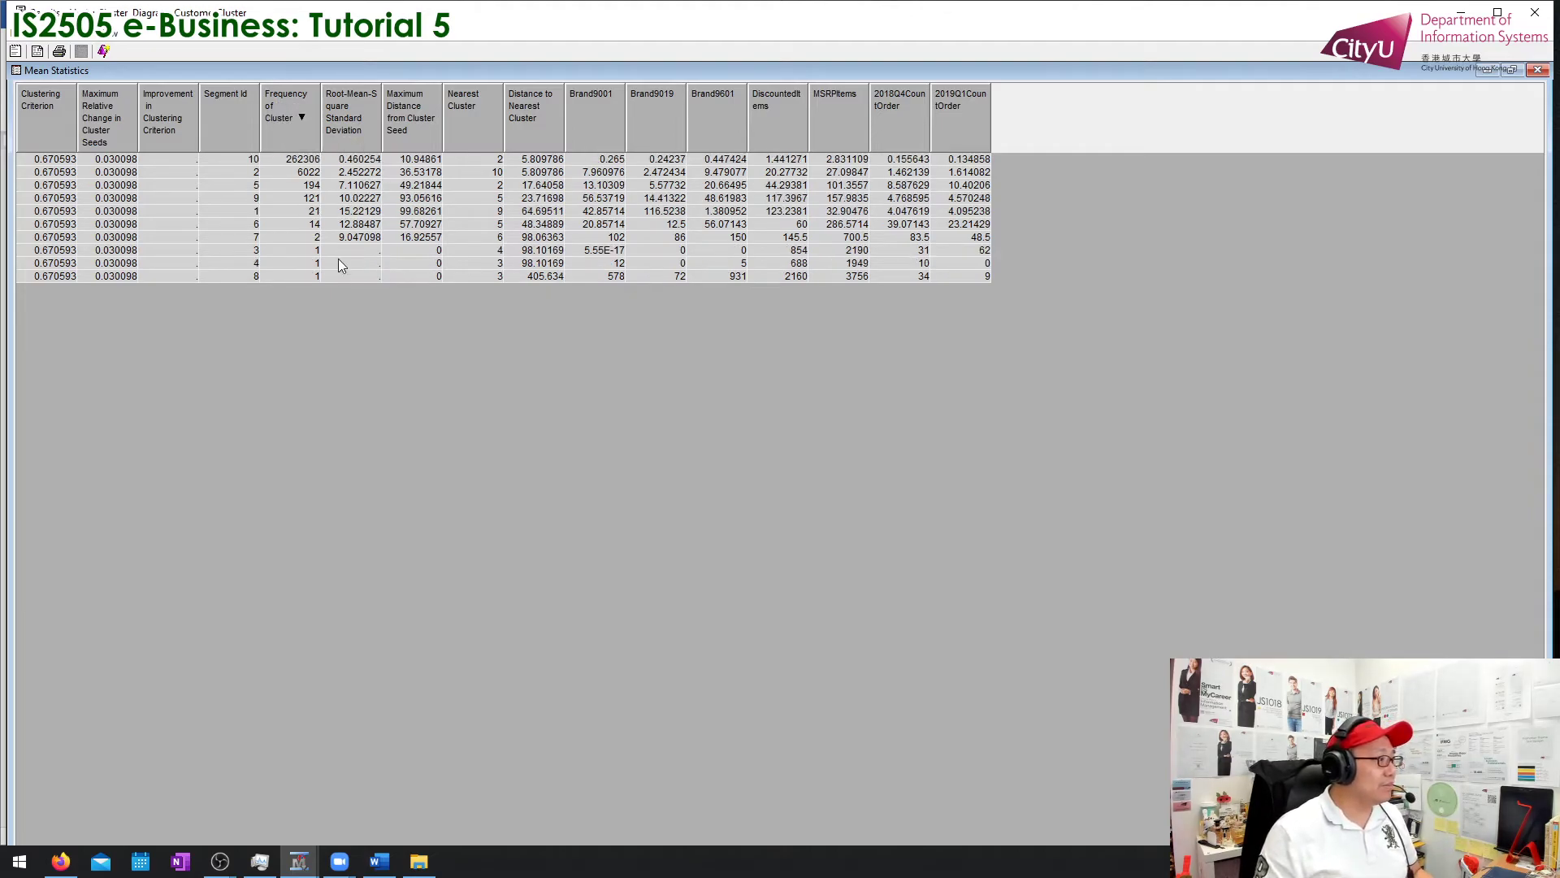
{"action": "left_click", "coordinate": [305, 174]}
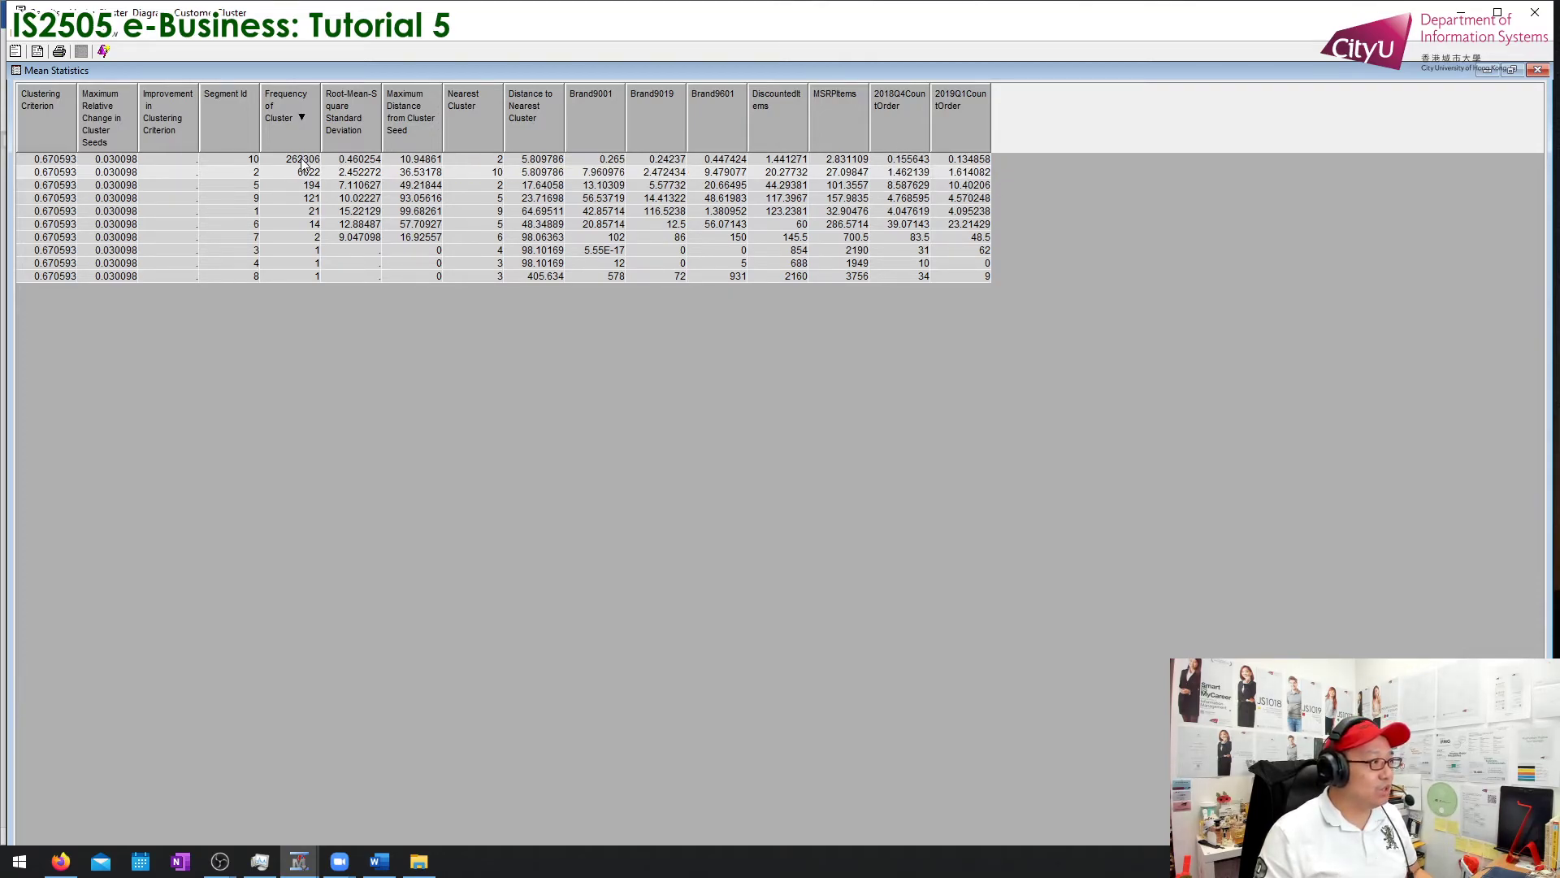
{"action": "left_click", "coordinate": [973, 187]}
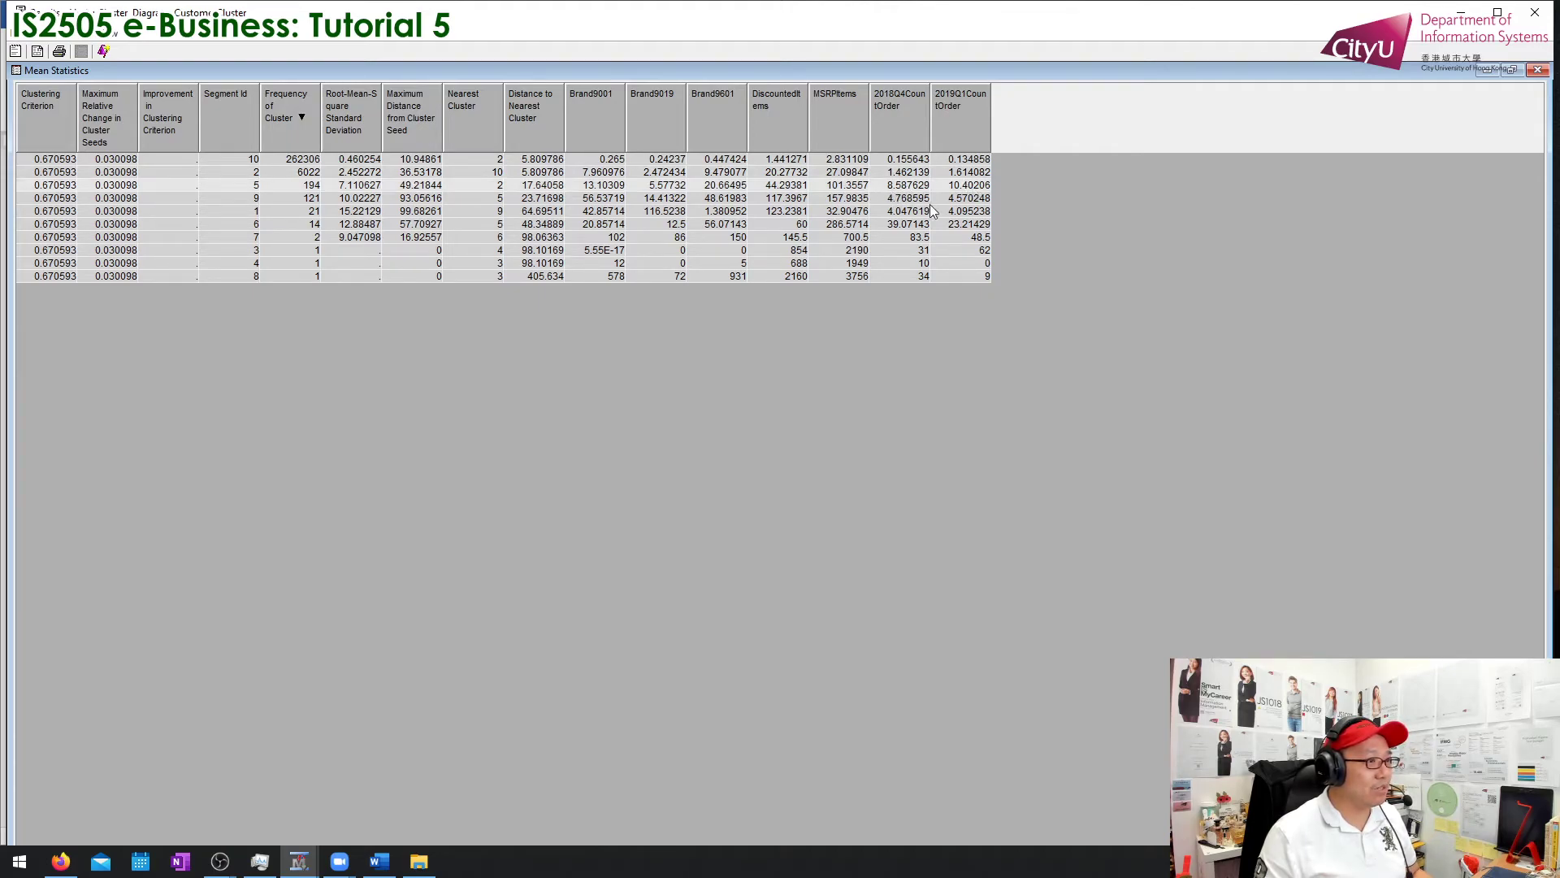
{"action": "left_click", "coordinate": [949, 228]}
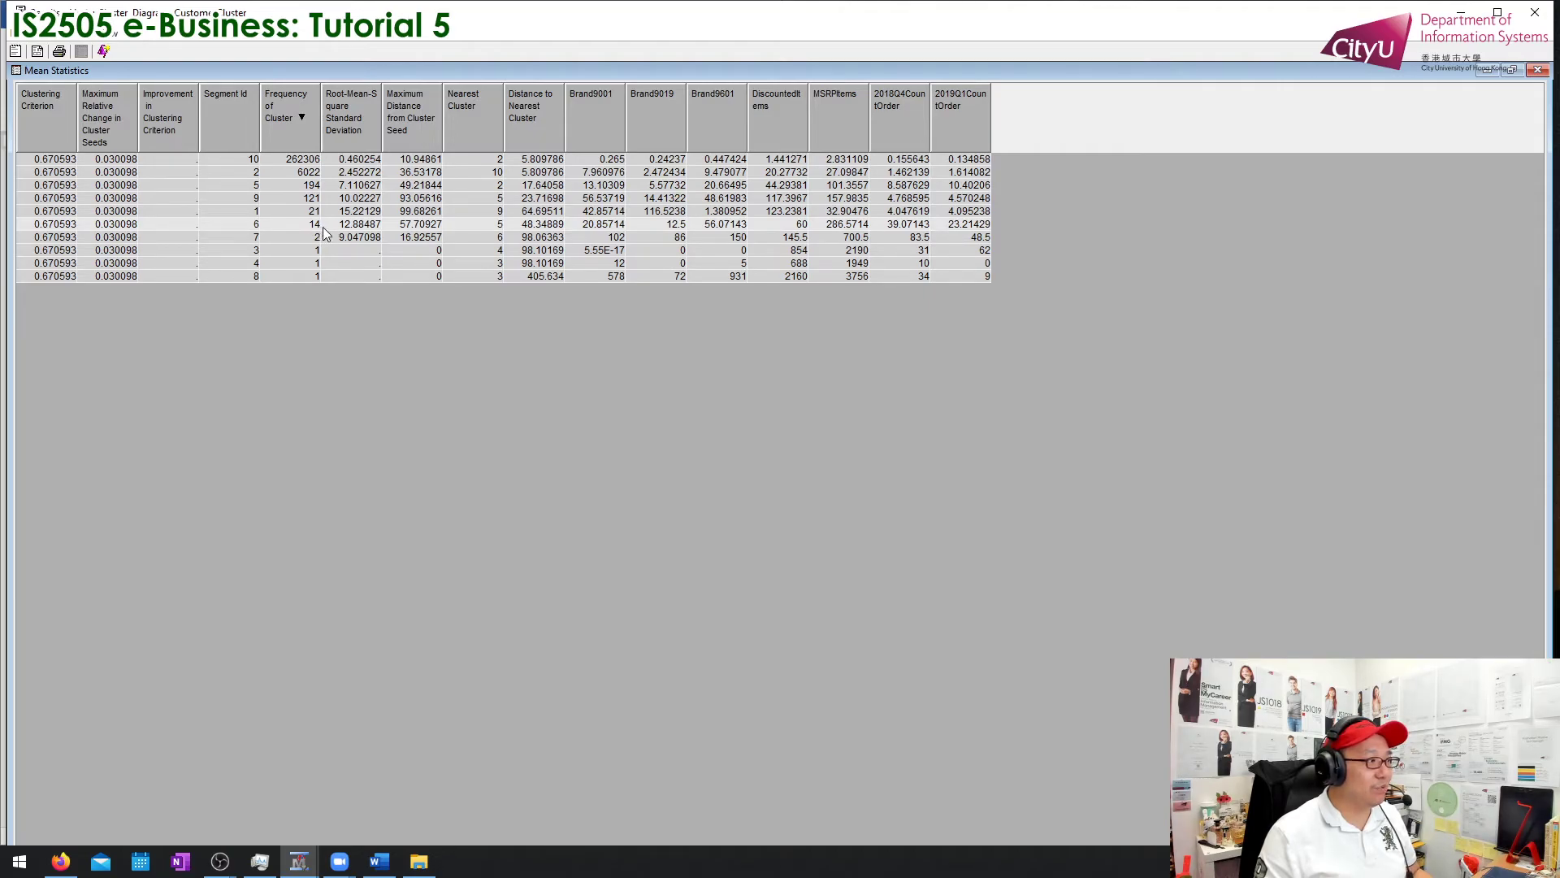
Step: Examine the 2019Q1 order count and DiscountedItems means for segments 5 and 1, and close the cluster results
{"action": "left_click", "coordinate": [960, 187]}
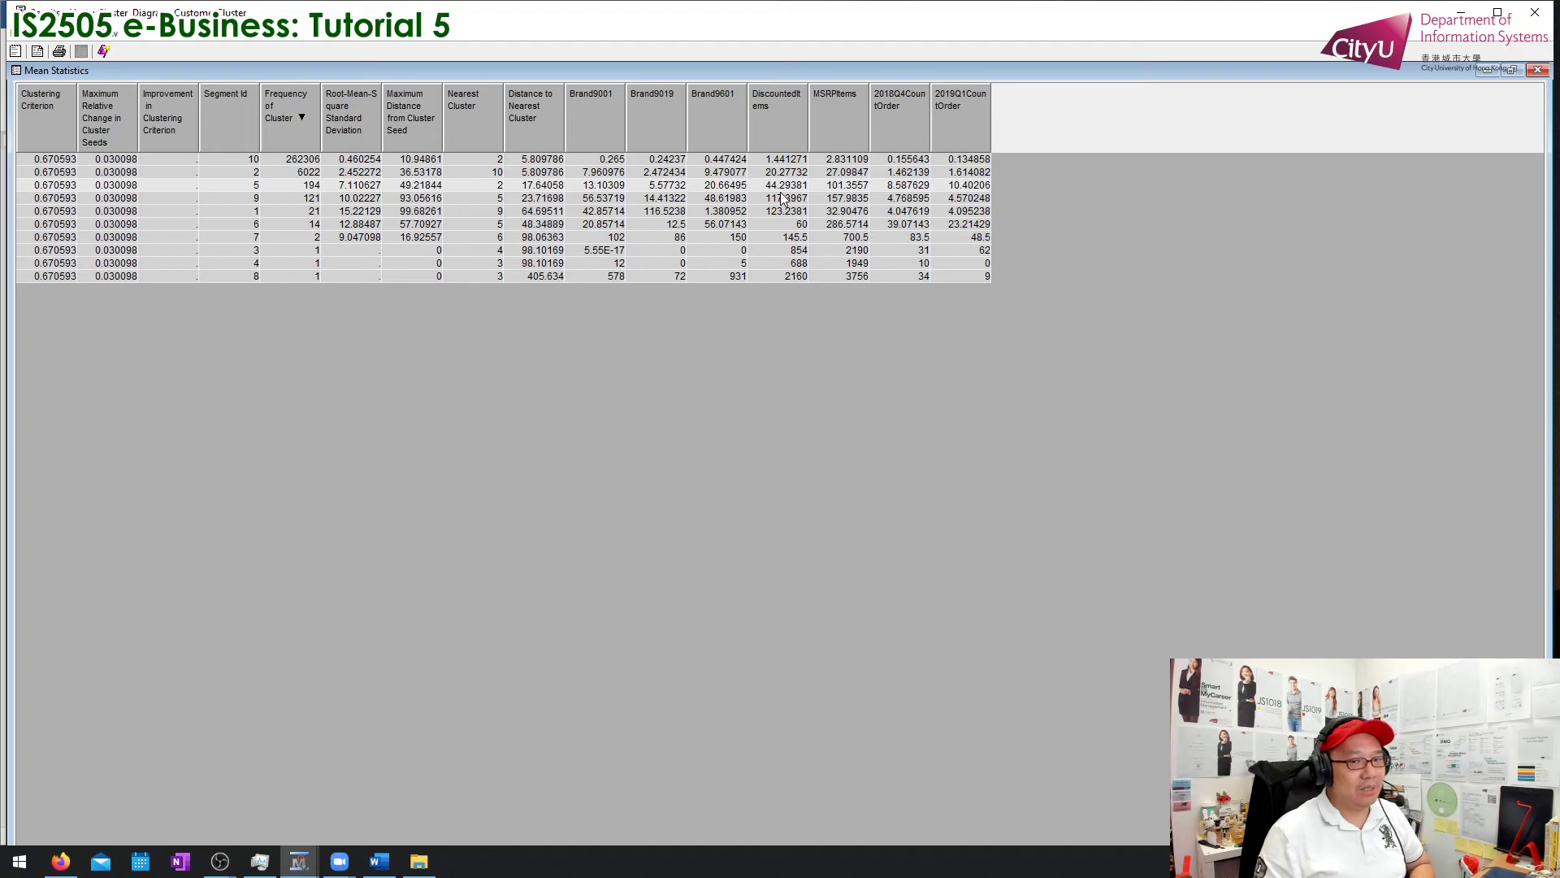
{"action": "left_click", "coordinate": [776, 213]}
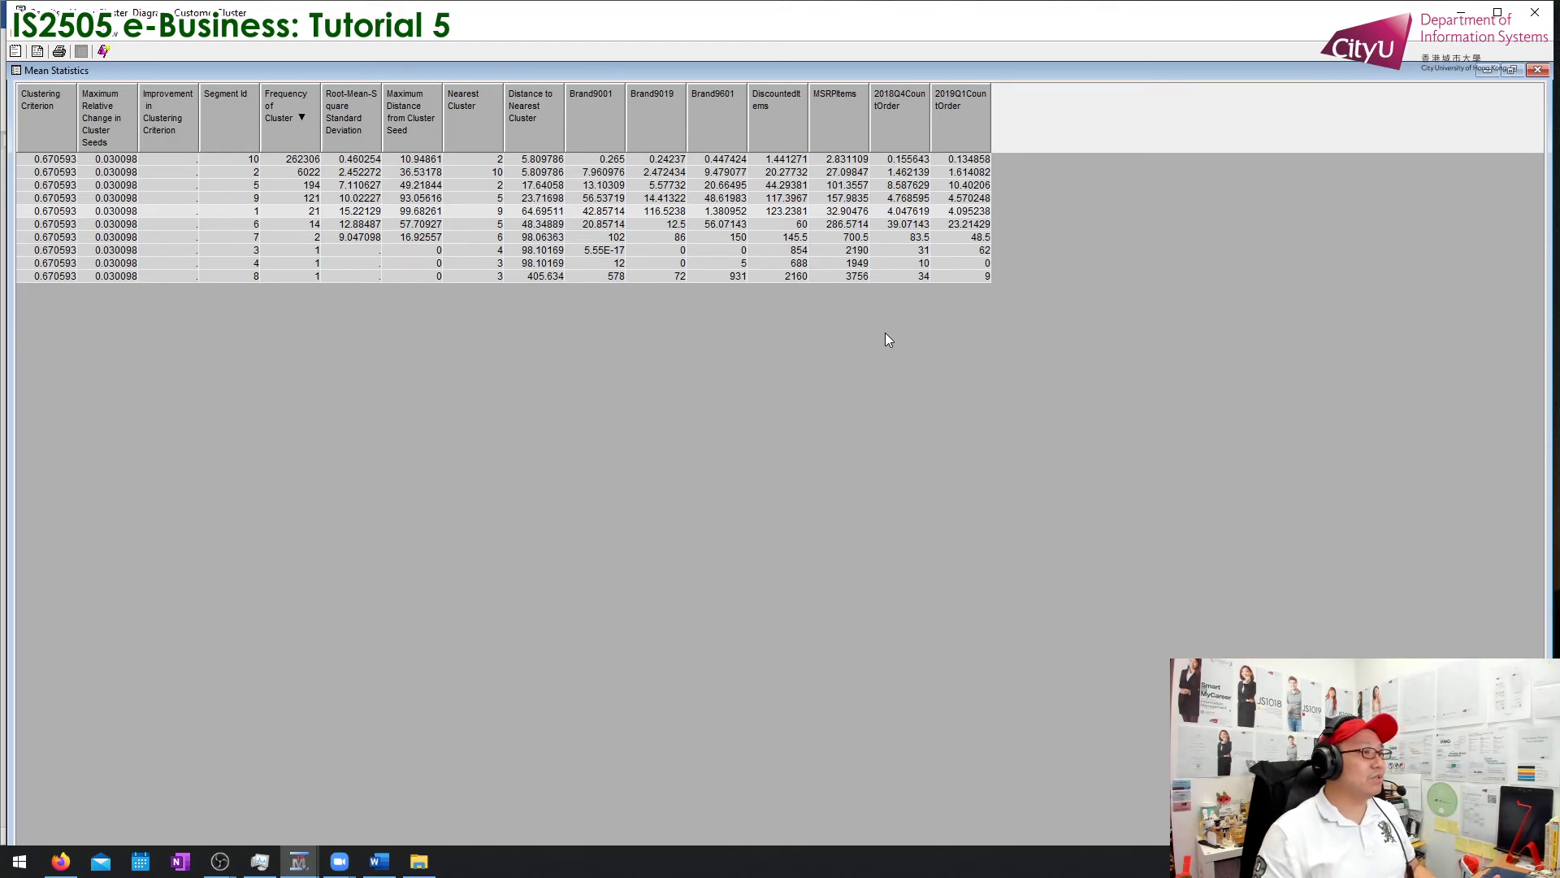
{"action": "left_click", "coordinate": [1535, 15]}
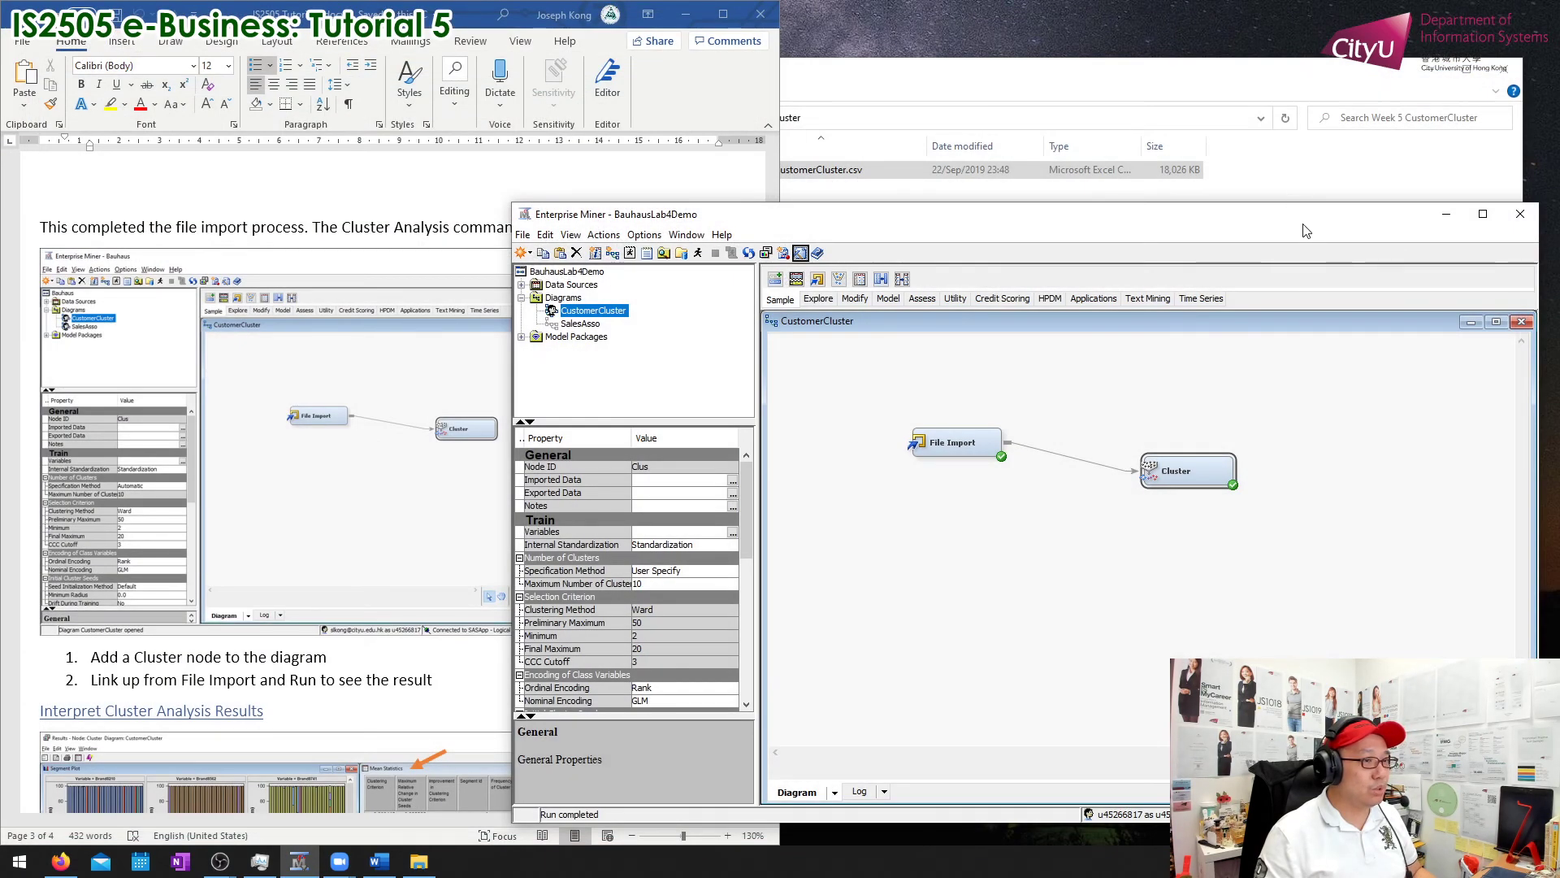
{"action": "left_click_drag", "start_coordinate": [1303, 231], "coordinate": [1300, 221]}
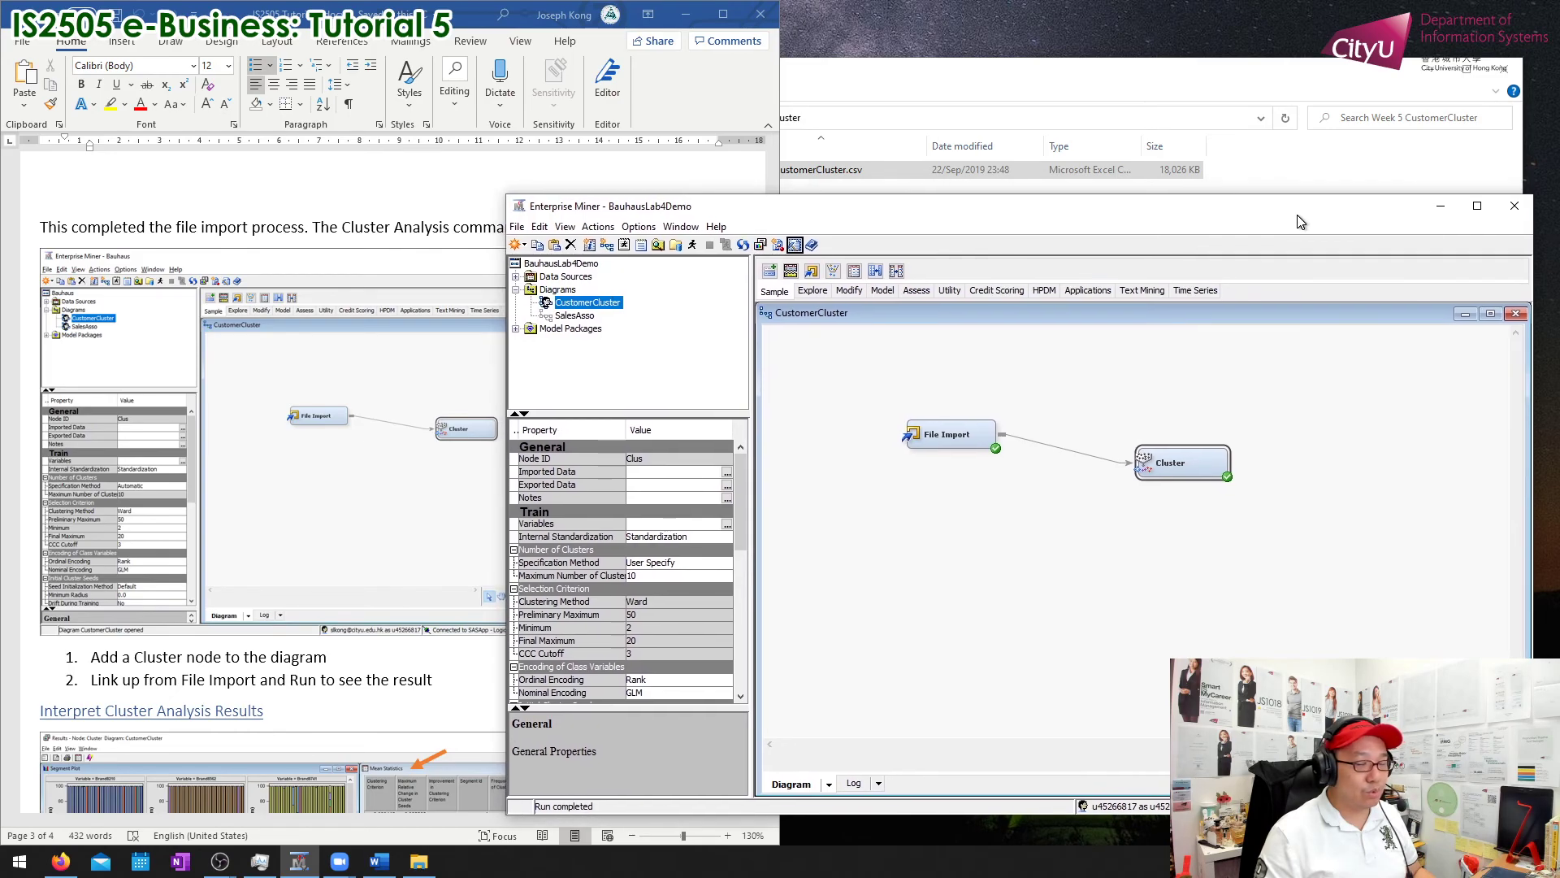